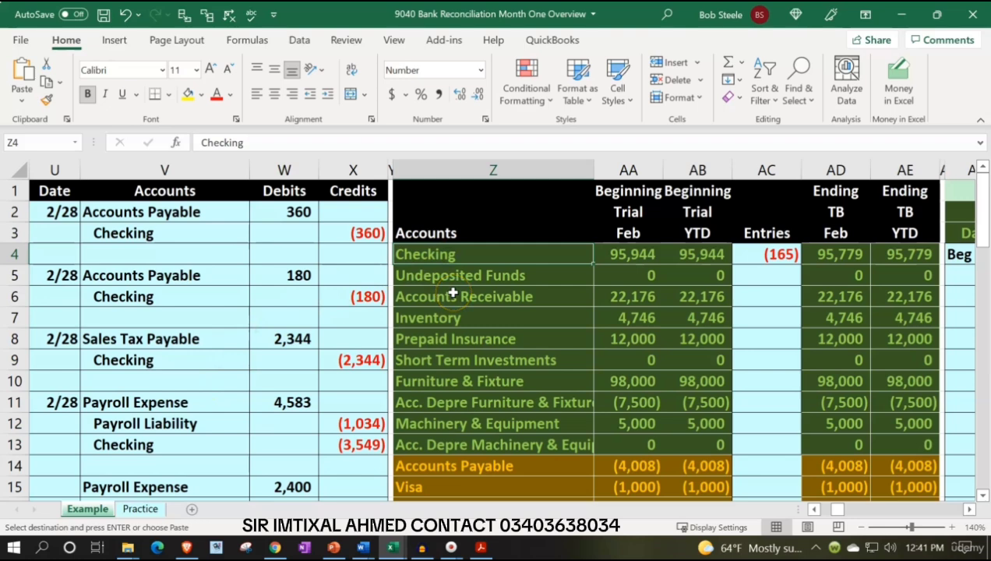
Switch to Acrobat Reader to review the January bank statement's balances, and return to the Excel workbook
key("Right")
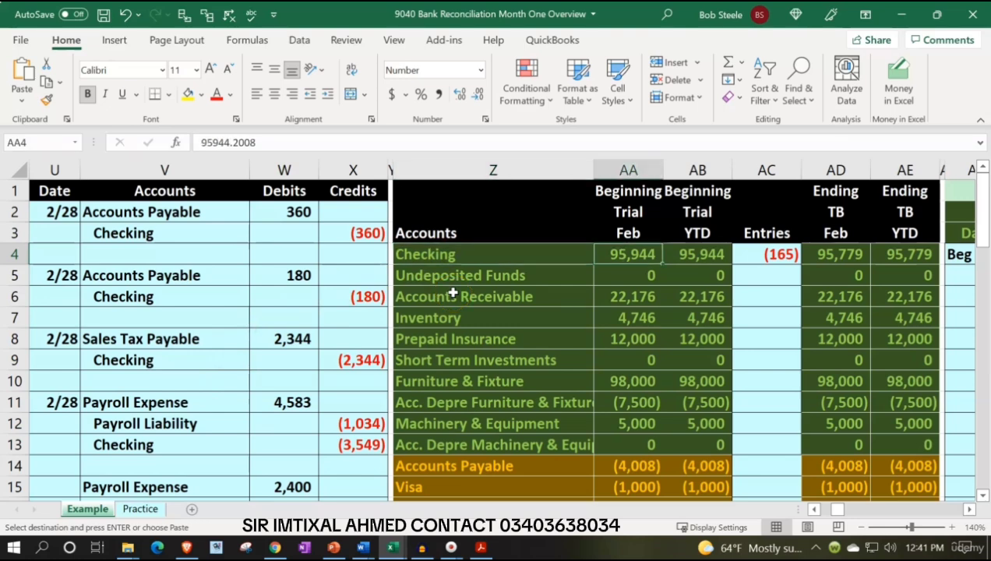
left_click(481, 547)
scroll(479, 372, "down", 2)
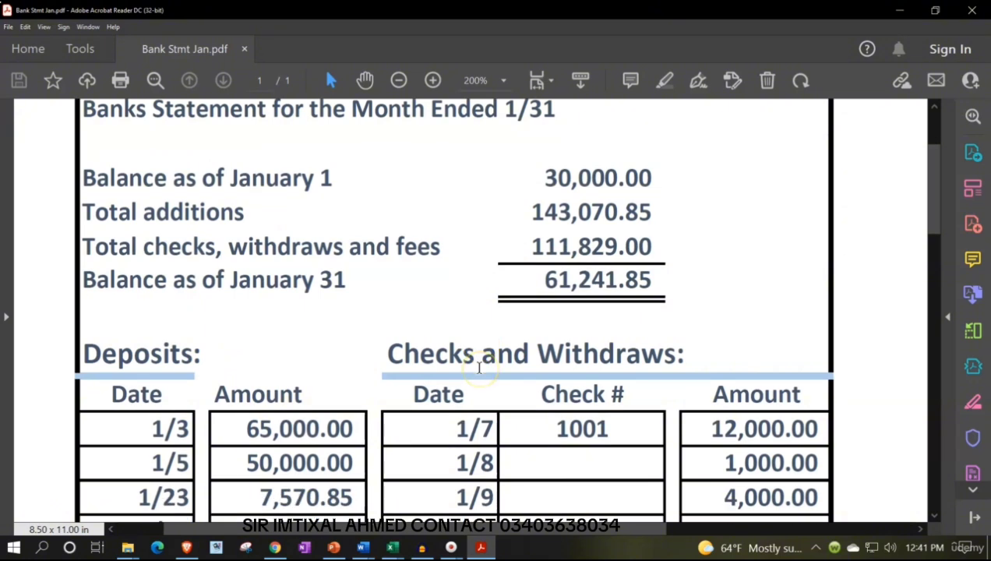
scroll(480, 368, "up", 1)
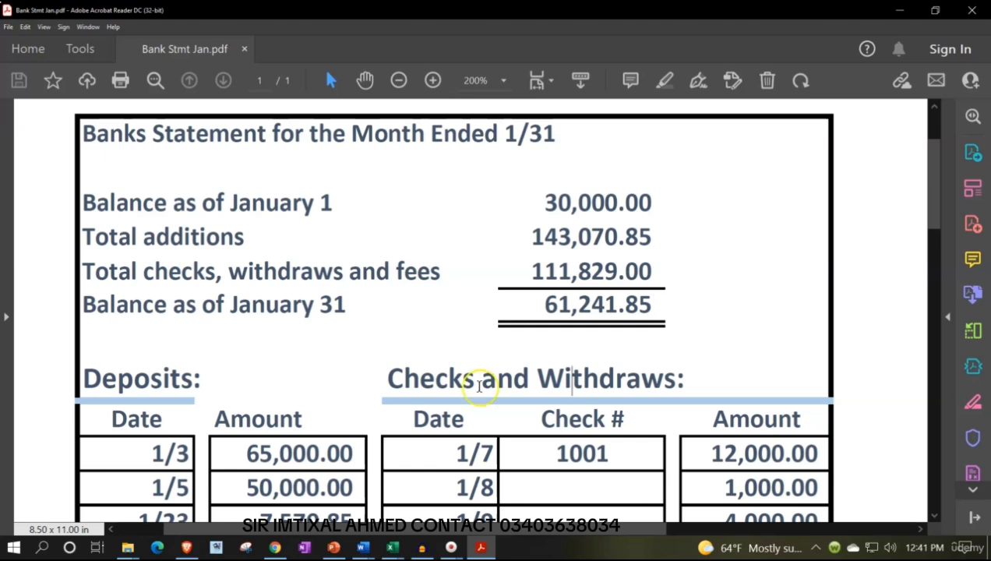
left_click(491, 549)
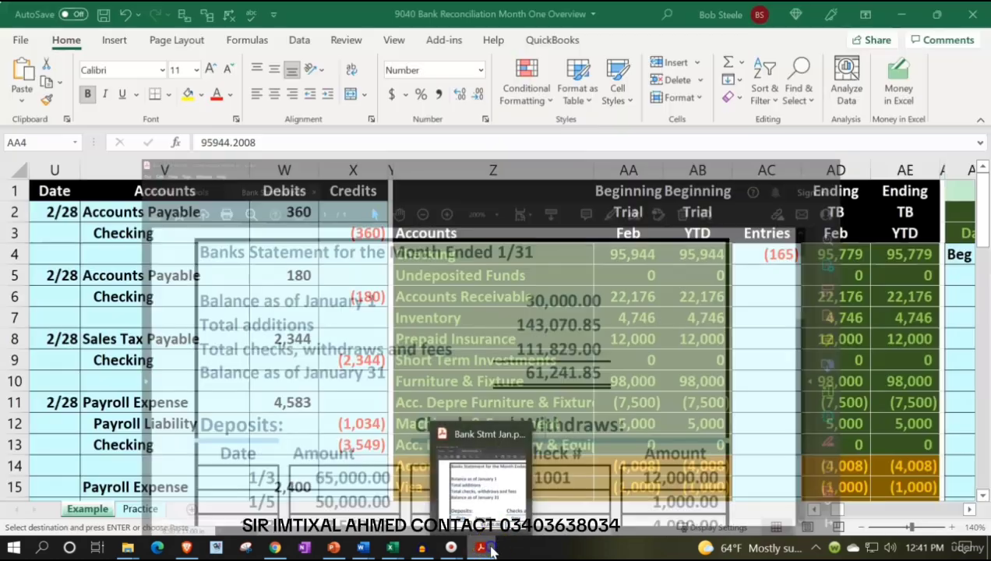
Look across the Example sheet from the trial balance through the ledgers, payroll and loan schedule to the bank reconciliation area
left_click(409, 301)
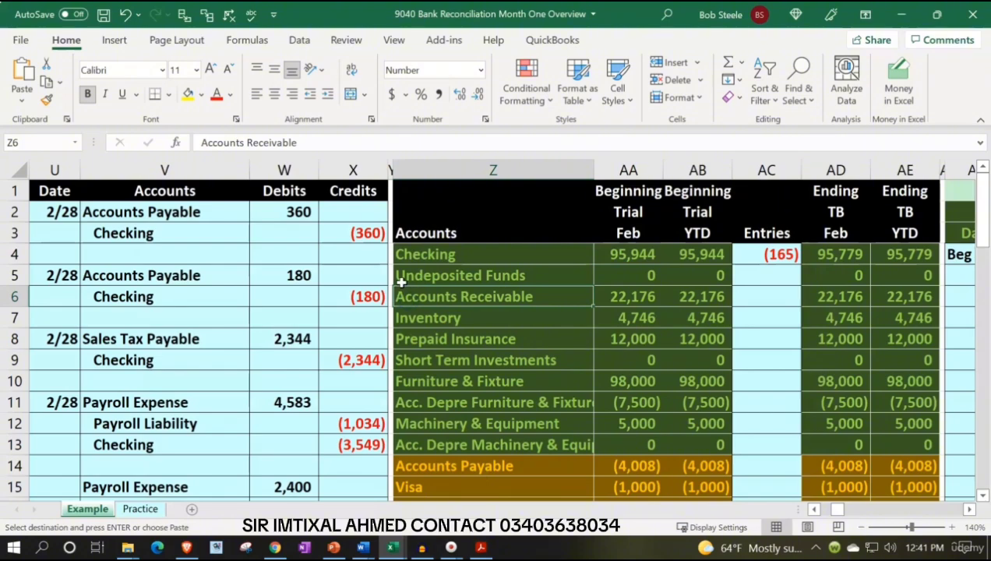
key("Right")
key("Right")
key("Right")
key("Right")
key("Right")
key("Right")
key("Right")
key("Right")
key("Right")
key("Right")
key("Right")
key("Right")
key("Right")
key("Right")
key("Right")
key("Right")
key("Right")
key("Right")
key("Right")
key("Right")
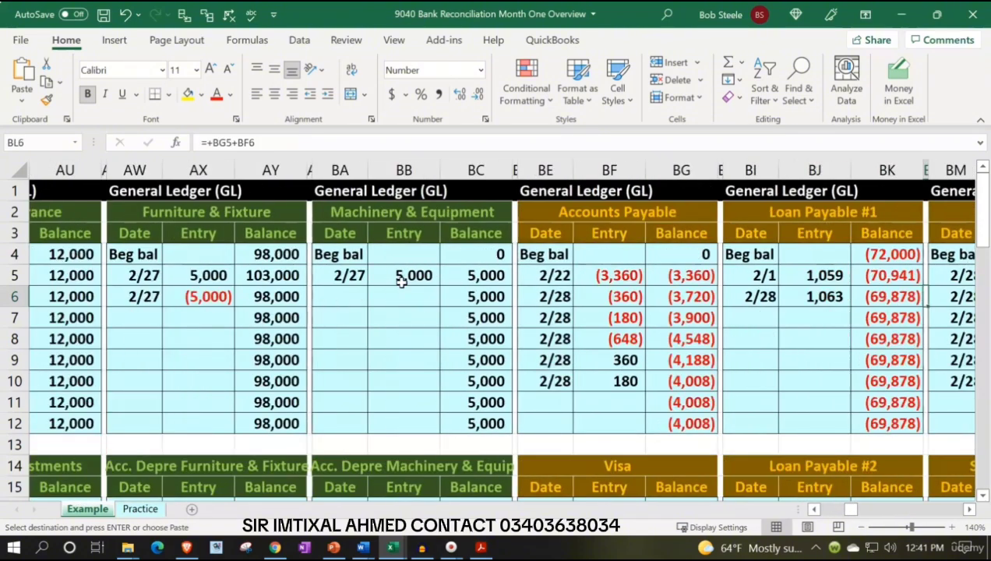
key("Right")
key("Right")
key("Right")
key("Right")
key("Right")
key("Right")
key("Right")
key("Right")
key("Right")
key("Right")
key("Right")
key("Right")
key("Right")
key("Right")
key("Right")
key("Right")
key("Right")
key("Right")
key("Right")
key("Right")
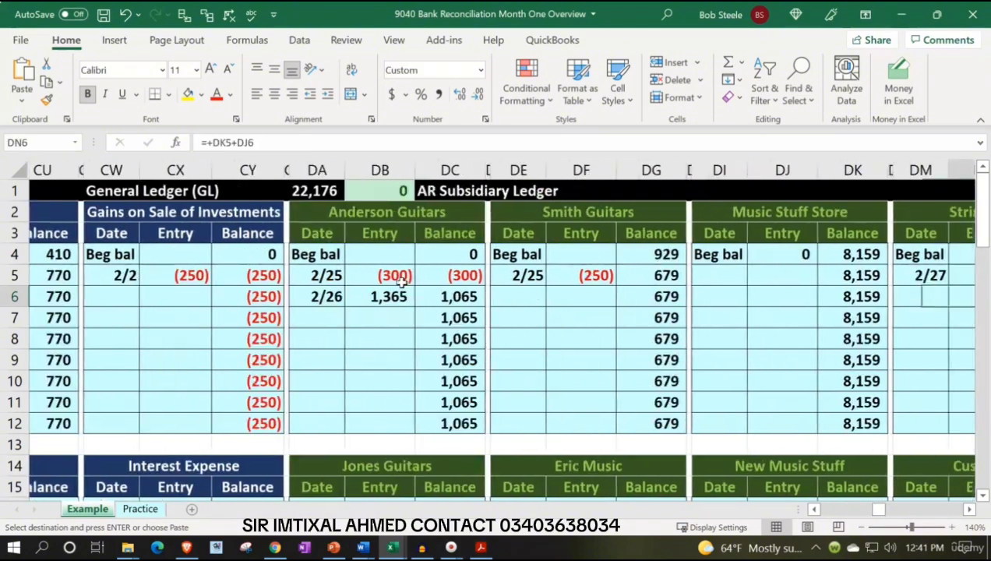
key("Right")
key("Right")
key("Right")
key("Right")
key("Right")
key("Right")
key("Right")
key("Right")
key("Right")
key("Right")
key("Right")
key("Right")
key("Right")
key("Right")
key("Right")
key("Right")
key("Right")
key("Right")
key("Right")
key("Right")
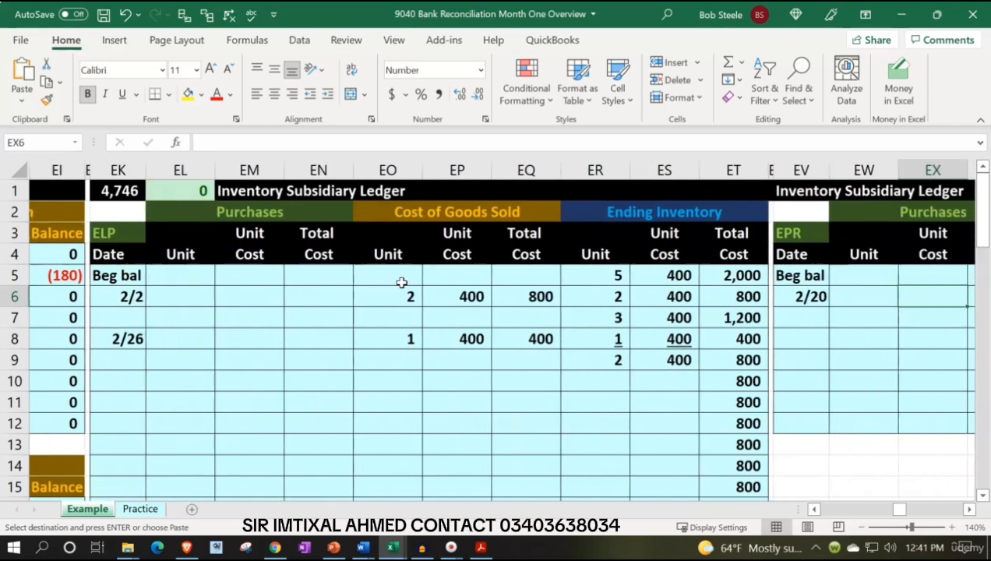
key("Right")
key("Right")
key("Right")
key("Right")
key("Right")
key("Right")
key("Right")
key("Right")
key("Right")
key("Right")
key("Right")
key("Right")
key("Right")
key("Right")
key("Right")
key("Right")
key("Right")
key("Right")
key("Right")
key("Right")
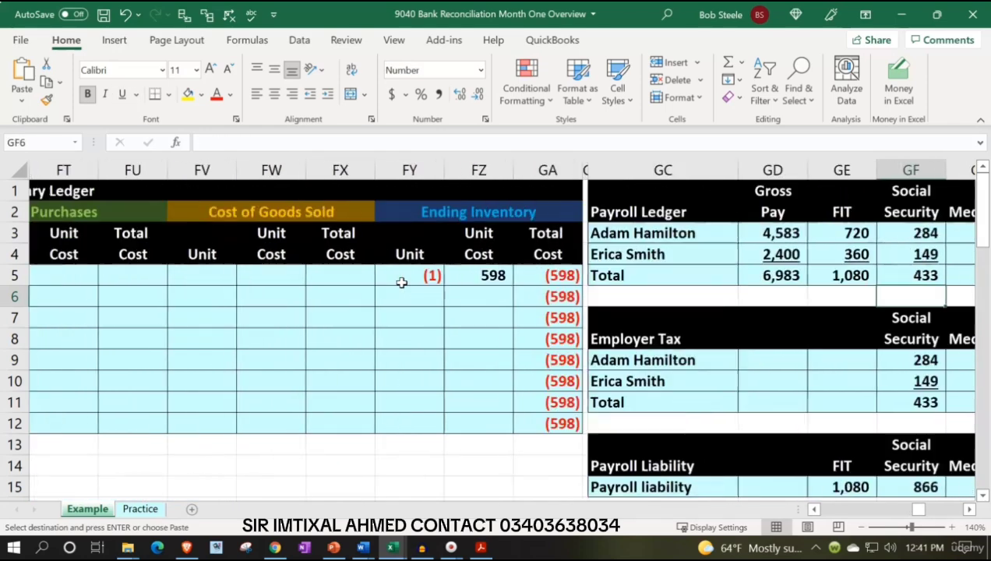
key("Right")
key("Right")
key("Right")
key("Right")
key("Right")
key("Right")
key("Right")
key("Right")
key("Right")
key("Right")
key("Right")
key("Right")
key("Right")
key("Right")
key("Right")
key("Right")
key("Right")
key("Right")
key("Right")
key("Right")
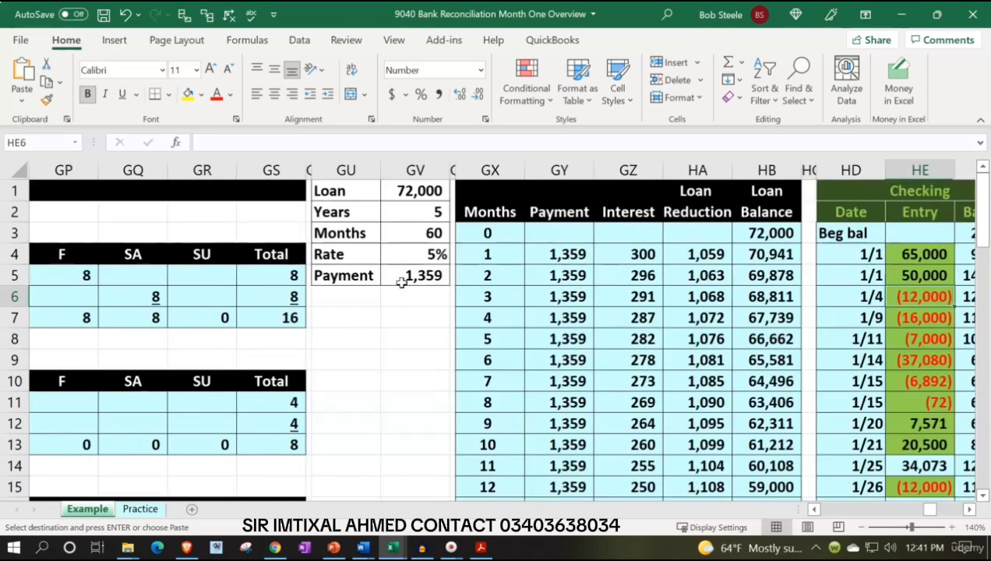
key("Right")
key("Right")
key("Right")
key("Right")
key("Right")
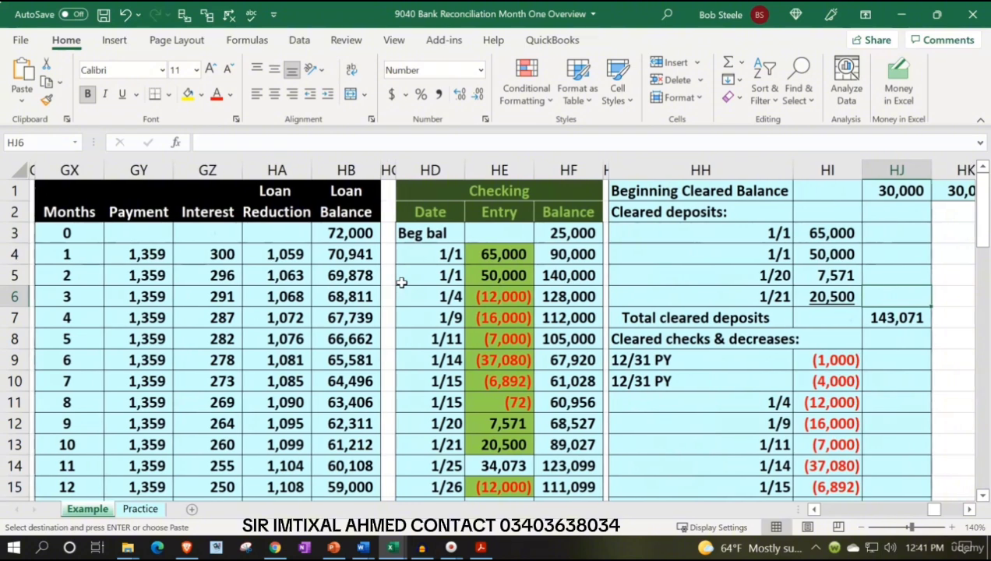
key("Right")
key("Right")
key("Right")
key("Right")
key("Right")
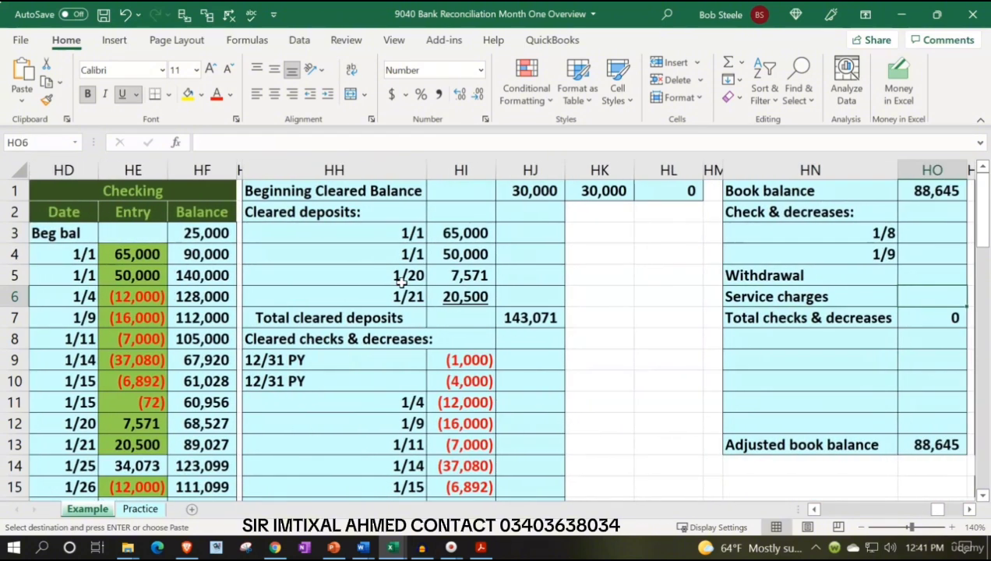
Examine the Example sheet's checking register, cleared items, and the reconciliation between book balance and bank balance
left_click(134, 271)
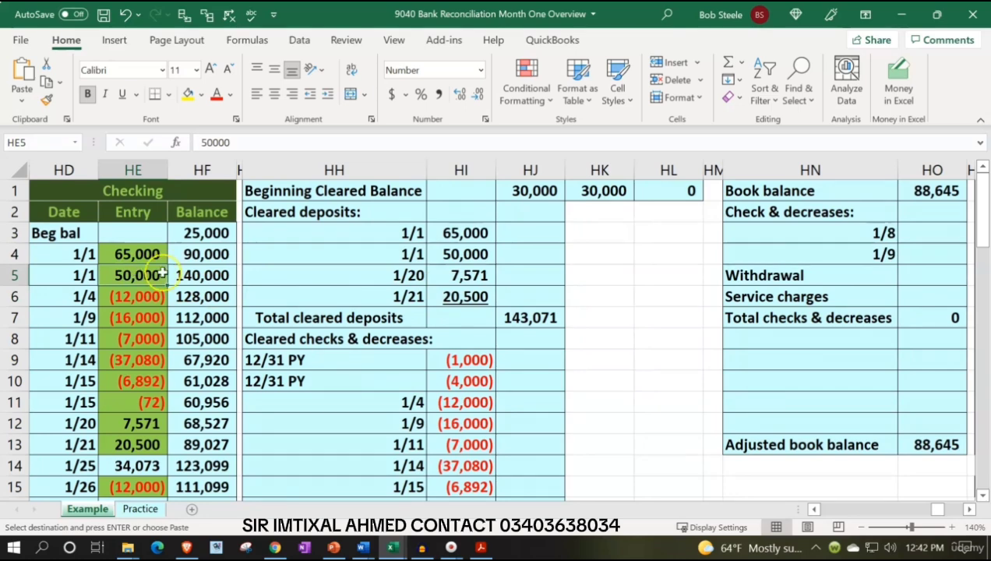
left_click(599, 247)
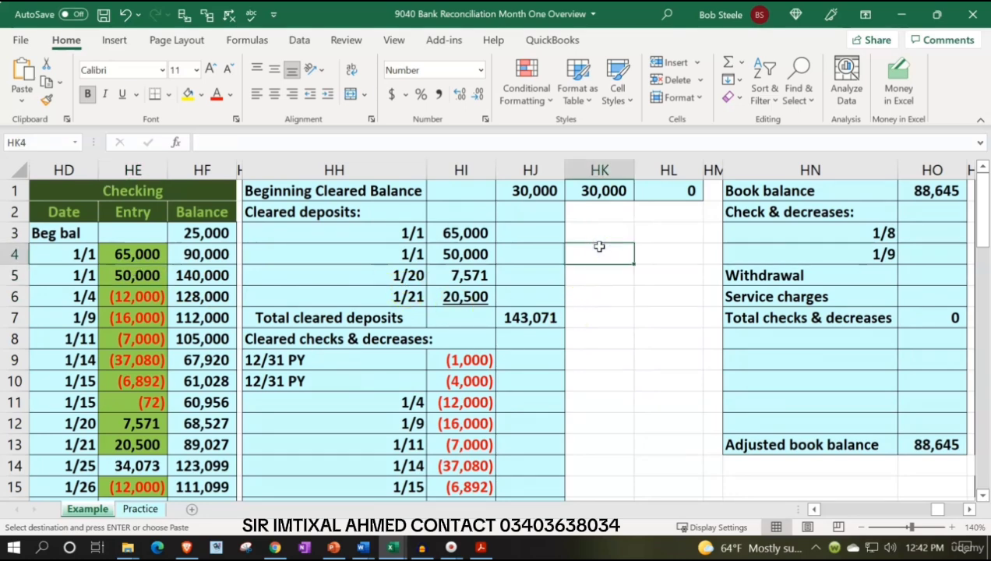
key("Right")
key("Right")
key("Right")
key("Right")
key("Right")
key("Right")
key("Right")
key("Right")
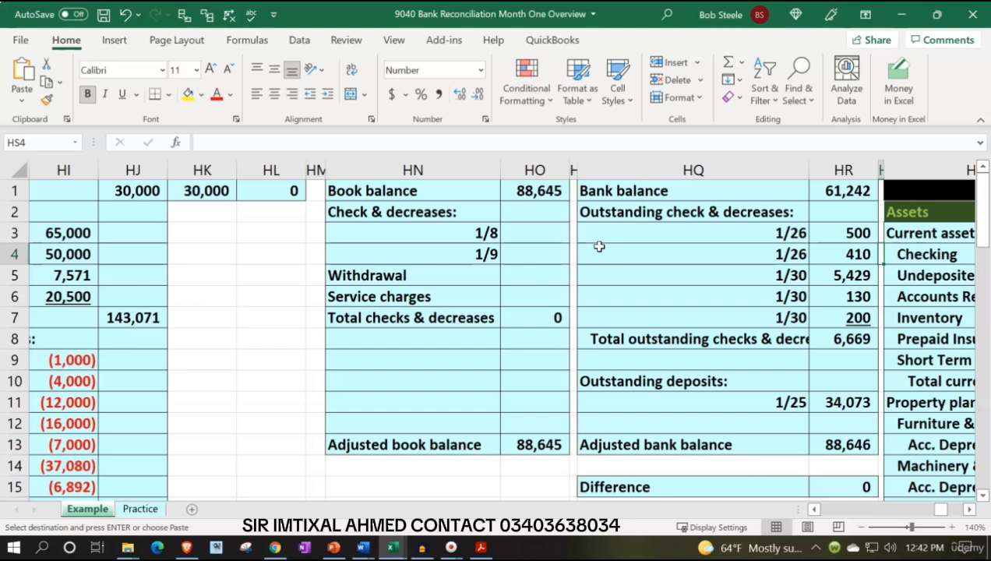
left_click(599, 246)
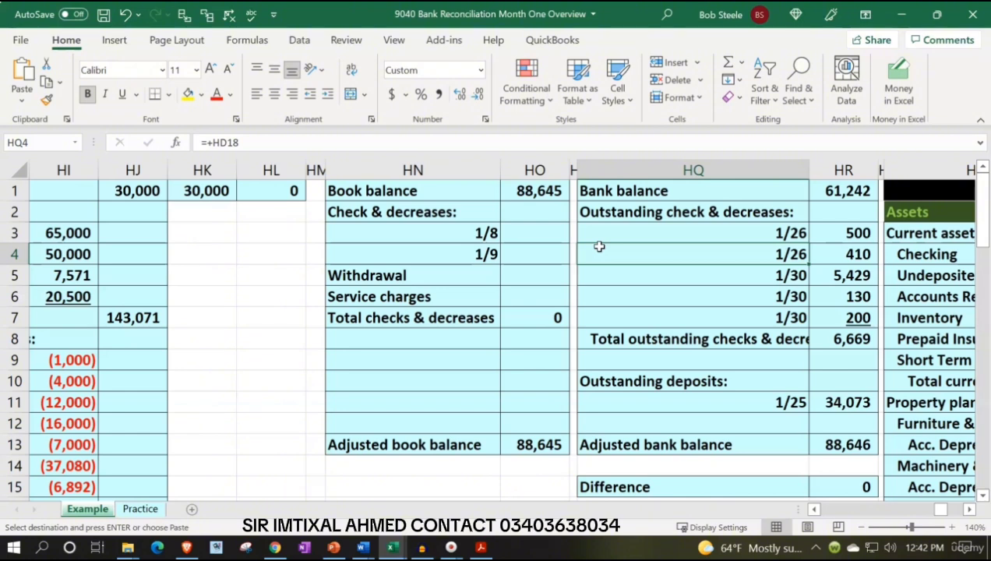
key("Up")
key("Up")
key("Up")
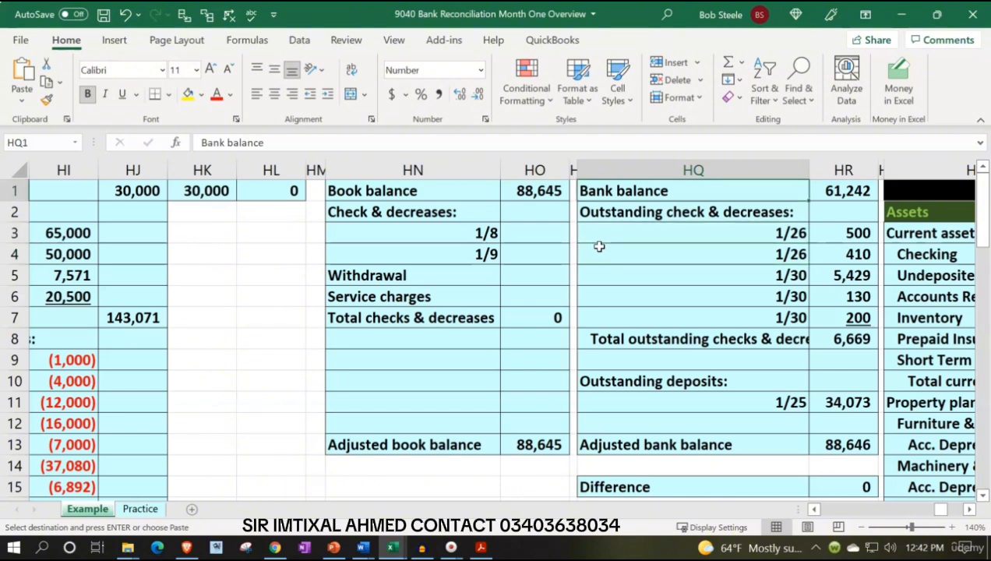
key("Left")
key("Left")
key("Left")
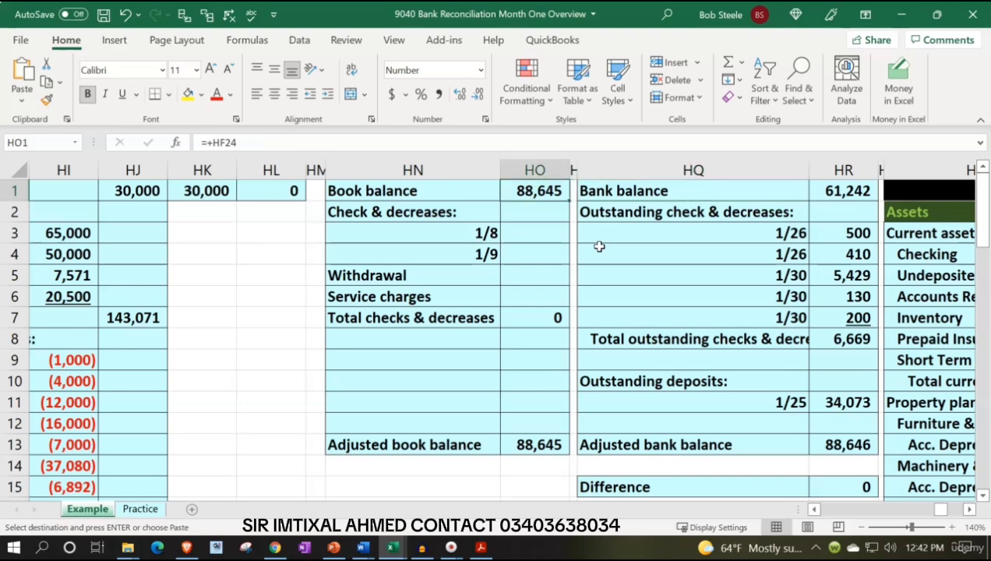
Activate the Practice sheet, and review the January statement's summary, deposits, checks and bank charges in Acrobat Reader
left_click(140, 509)
left_click(481, 548)
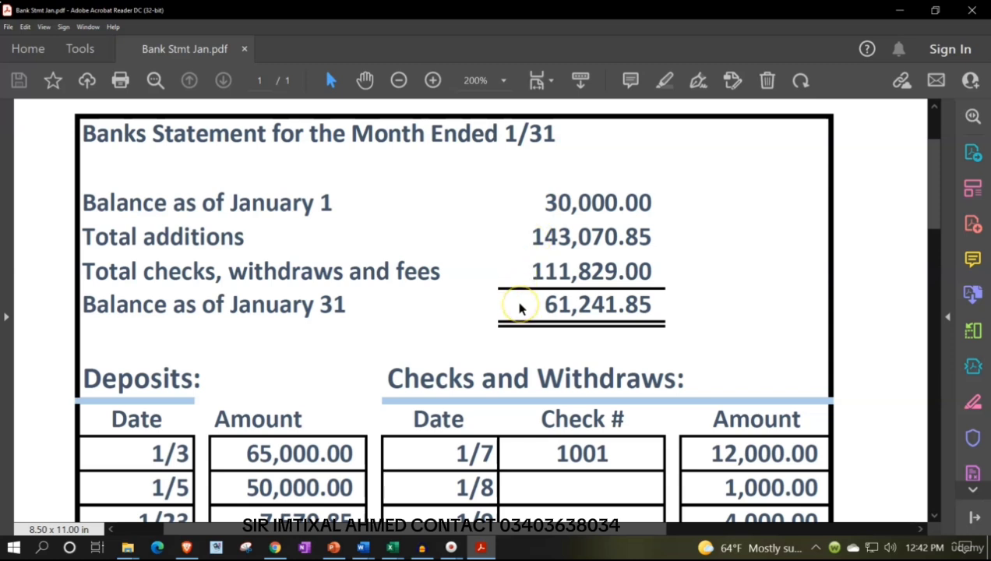
scroll(521, 308, "down", 4)
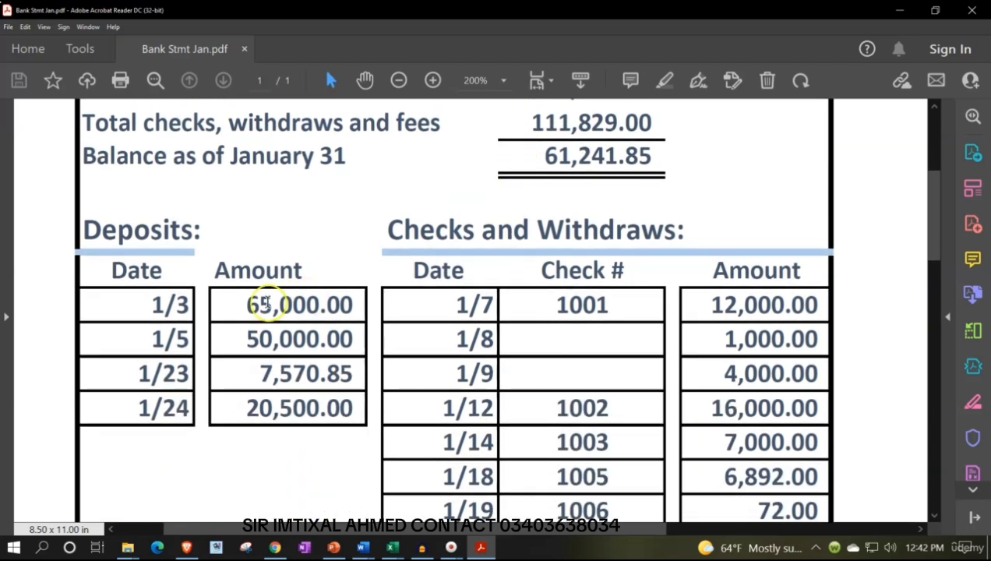
scroll(374, 297, "down", 2)
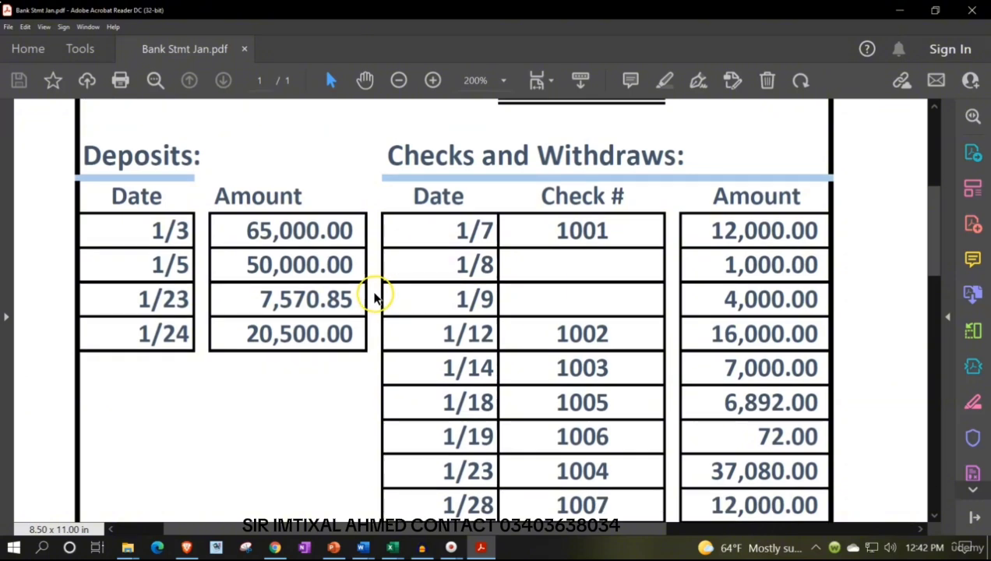
scroll(374, 296, "down", 7)
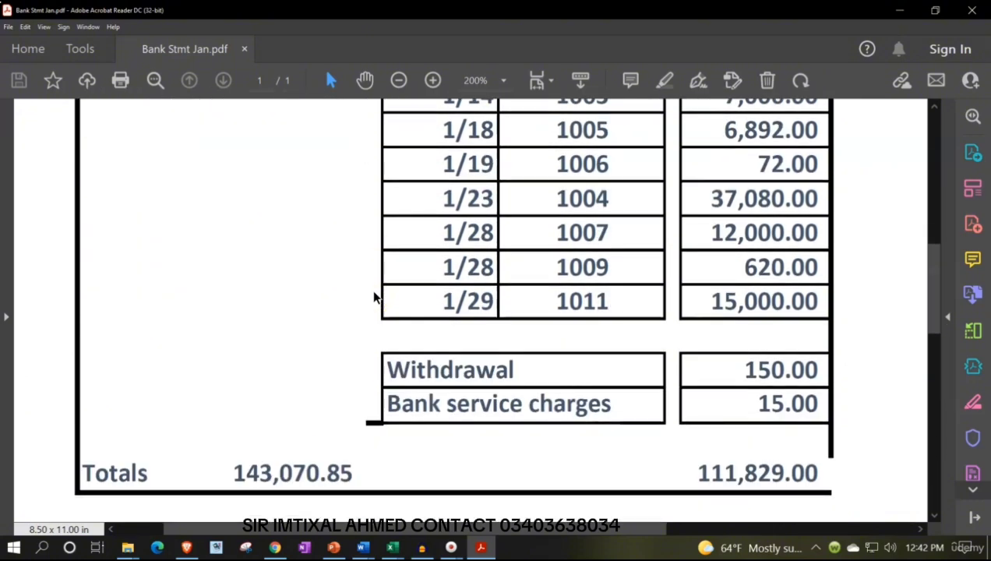
scroll(374, 296, "up", 14)
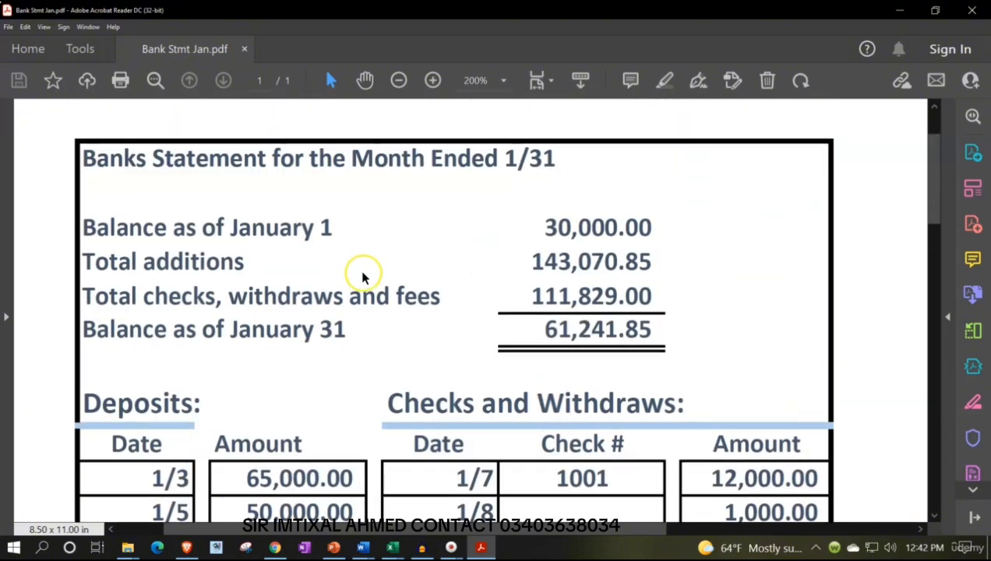
Switch back to the 9040 Bank Reconciliation workbook in Excel and insert blank columns GY:HL between the Practice sheet's loan schedule and balance sheet
left_click(392, 548)
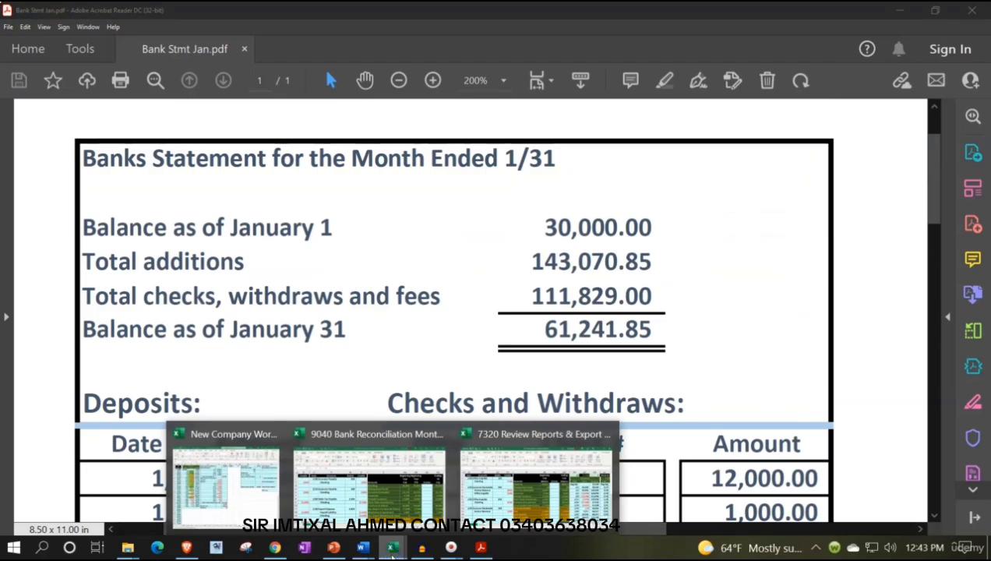
left_click(368, 477)
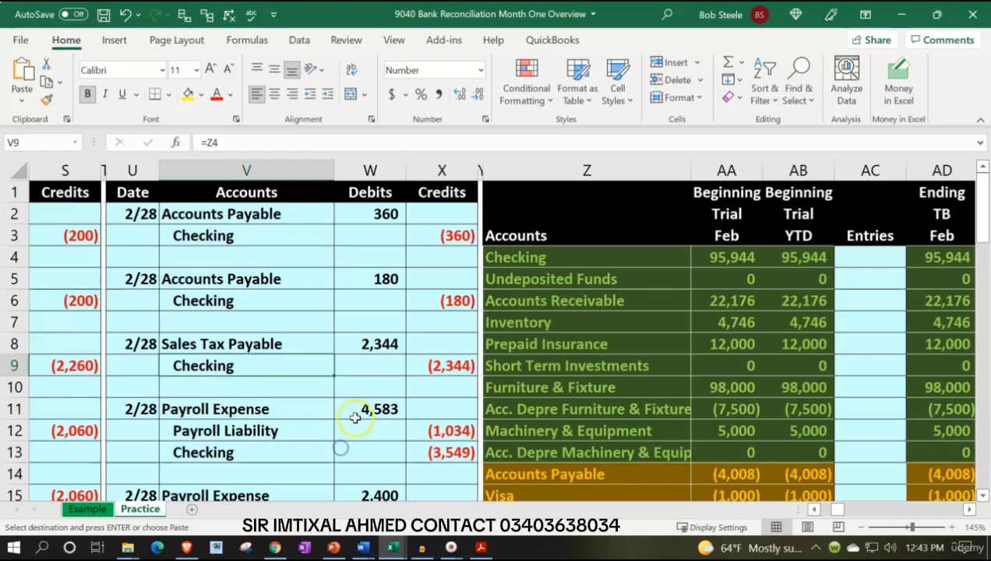
left_click(367, 300)
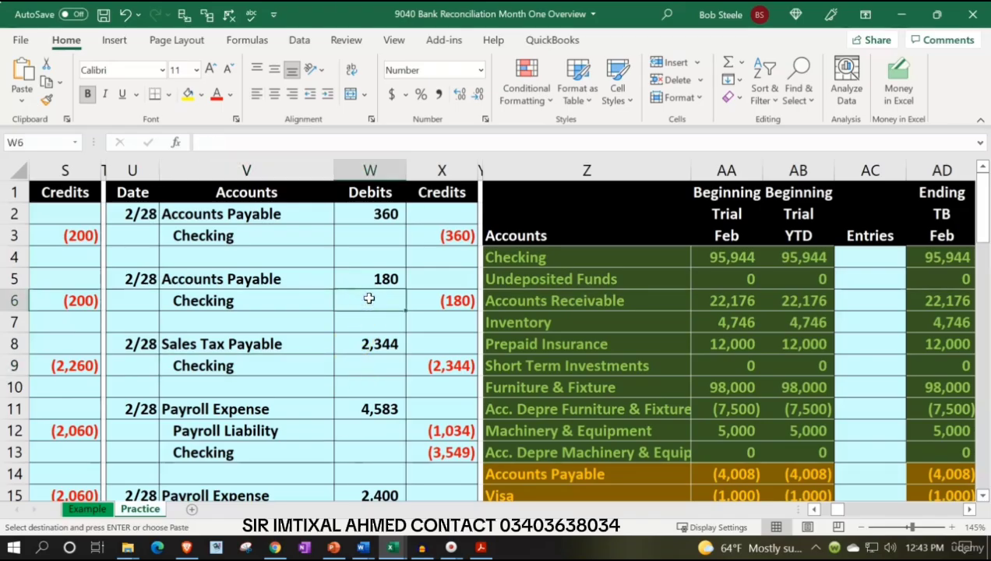
key("Up")
key("Up")
key("Right")
key("Right")
key("Right")
key("Right")
key("Right")
key("Right")
key("Right")
key("Right")
key("Right")
key("Right")
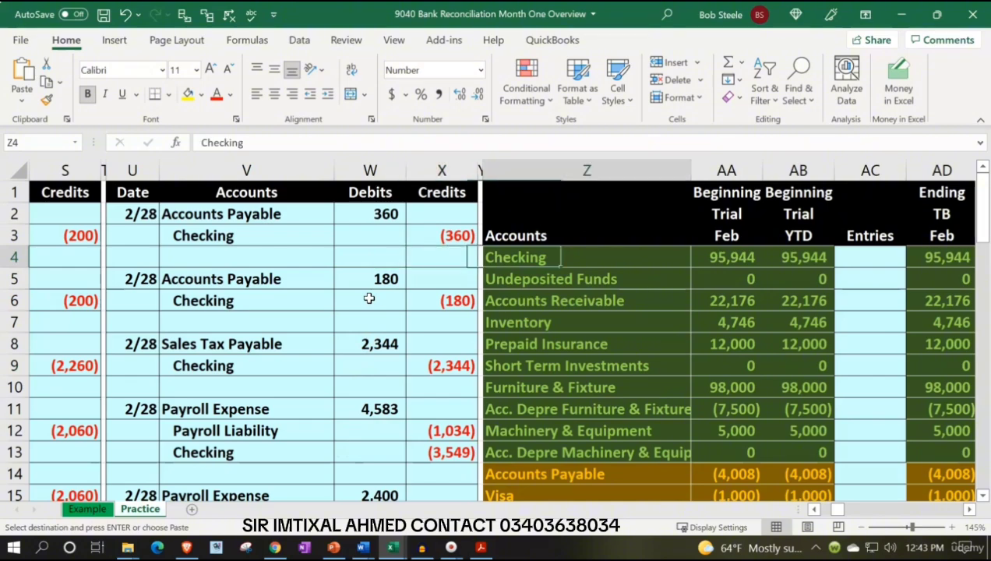
key("Right")
key("Right")
key("Right")
key("Right")
key("Right")
key("Right")
key("Right")
key("Right")
key("Right")
key("Right")
key("Right")
key("Right")
key("Right")
key("Right")
key("Right")
key("Right")
key("Right")
key("Right")
key("Right")
key("Right")
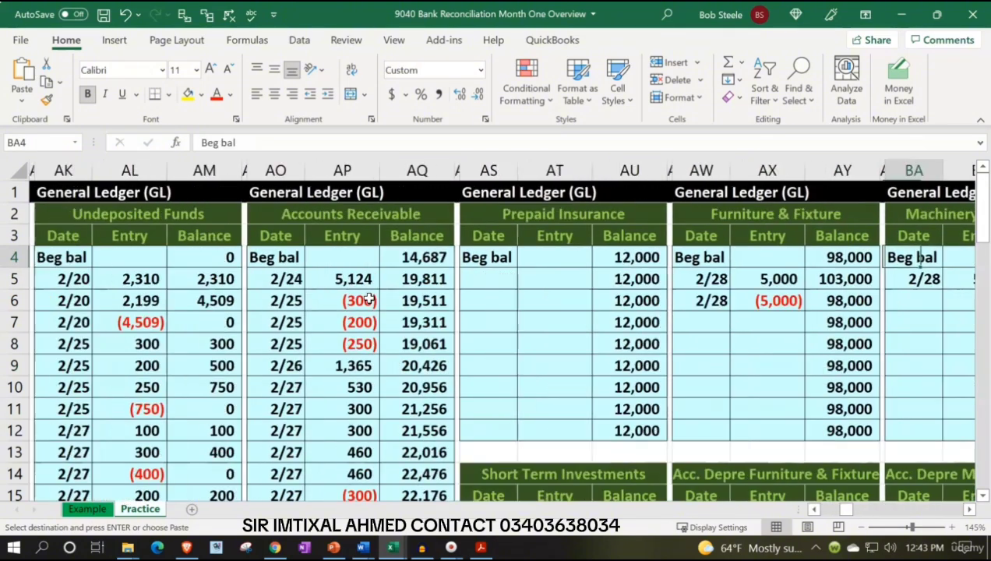
key("Right")
key("Right")
key("Right")
key("Right")
key("Right")
key("Right")
key("Right")
key("Right")
key("Right")
key("Right")
key("Right")
key("Right")
key("Right")
key("Right")
key("Right")
key("Right")
key("Right")
key("Right")
key("Right")
key("Right")
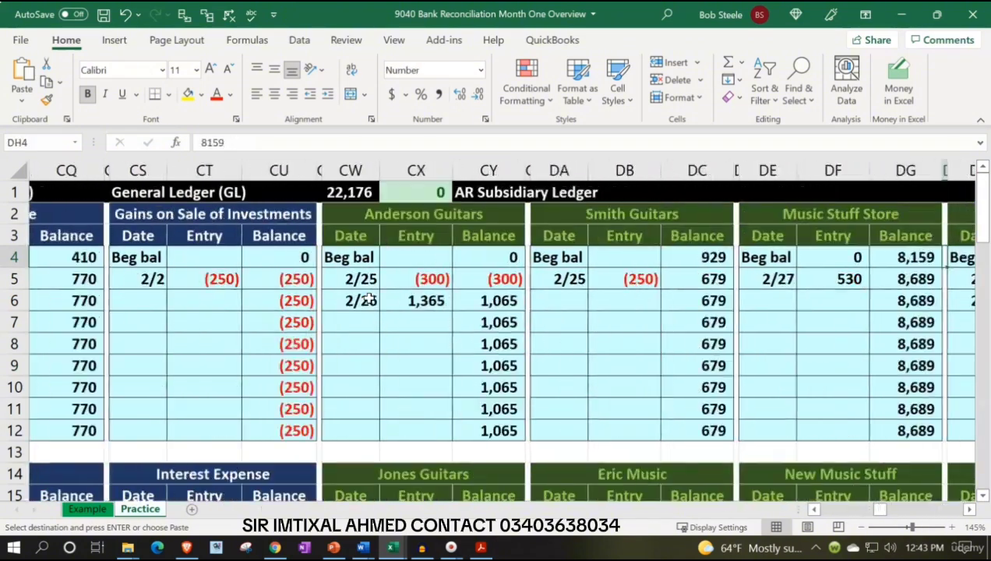
key("Right")
key("Right")
key("Right")
key("Right")
key("Right")
key("Right")
key("Right")
key("Right")
key("Right")
key("Right")
key("Right")
key("Right")
key("Right")
key("Right")
key("Right")
key("Right")
key("Right")
key("Right")
key("Right")
key("Right")
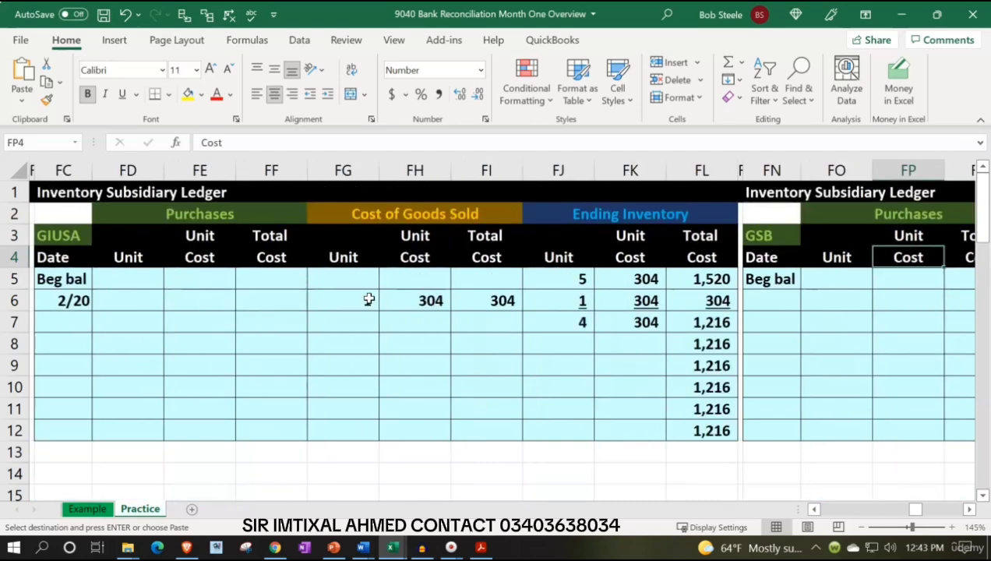
key("Right")
key("Right")
key("Right")
key("Right")
key("Right")
key("Right")
key("Right")
key("Right")
key("Right")
key("Right")
key("Right")
key("Right")
key("Right")
key("Right")
key("Right")
key("Right")
key("Right")
key("Right")
key("Right")
key("Right")
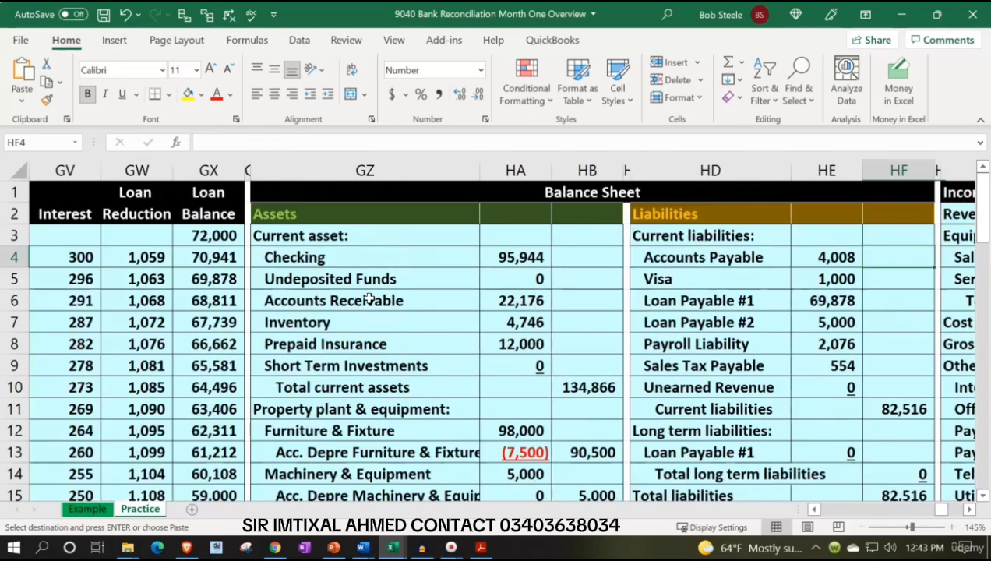
key("Left")
key("Left")
key("Left")
key("Left")
key("Left")
key("Left")
key("Left")
key("Left")
key("Left")
key("Left")
key("Left")
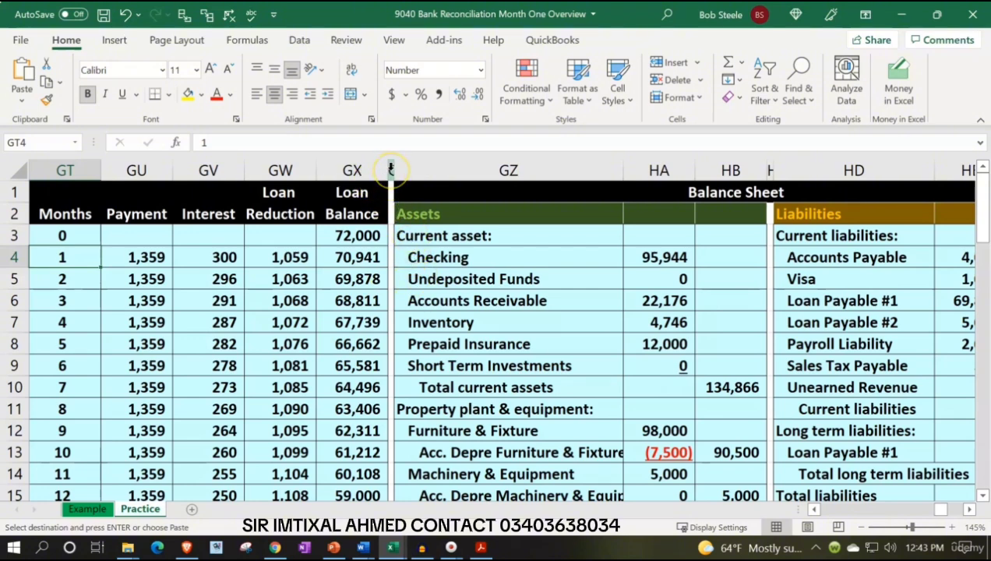
left_click_drag(392, 169, 554, 180)
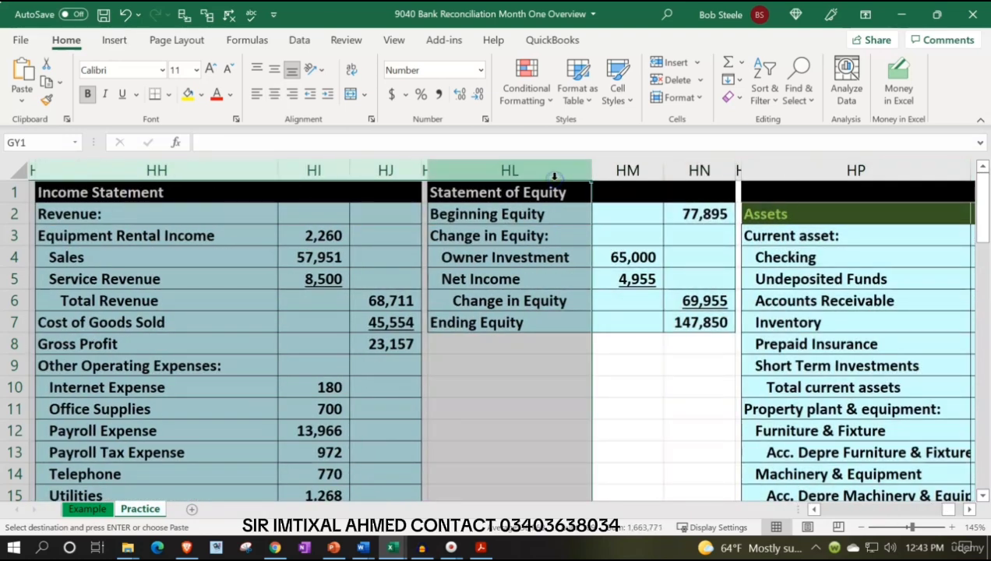
right_click(299, 300)
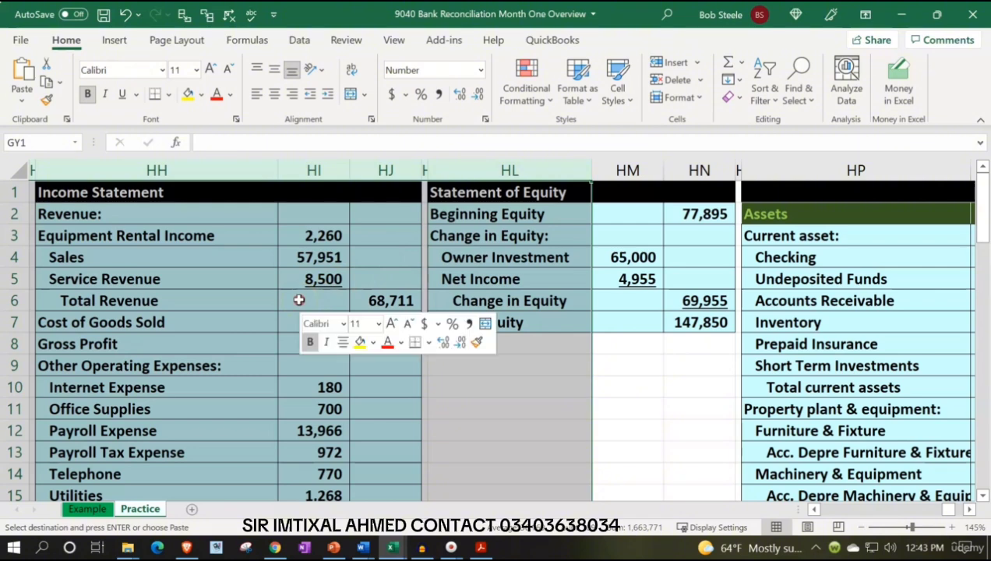
left_click(351, 158)
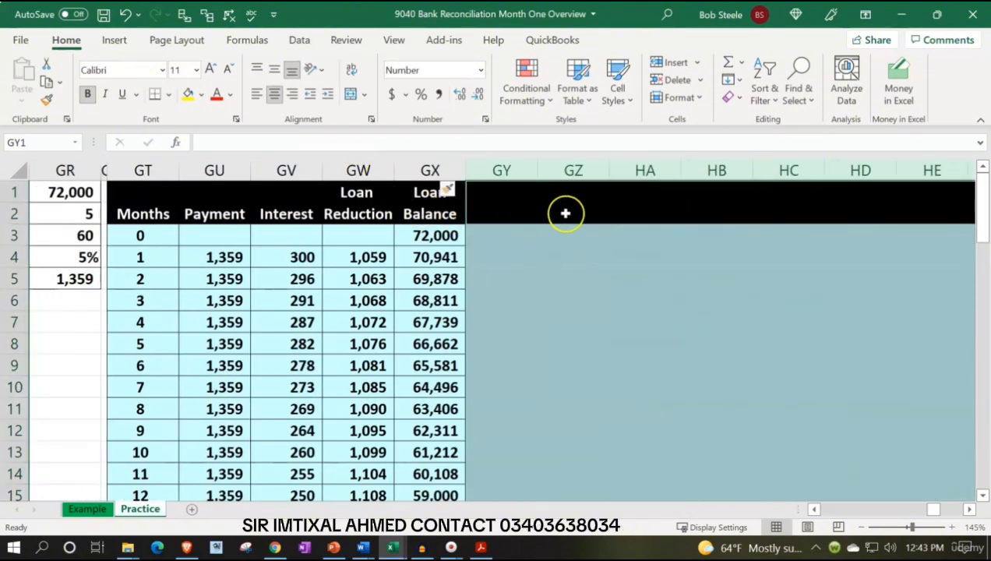
Clear the inserted columns' inherited formatting and format them as bold Currency with no symbol, zero decimals and red parenthesized negatives
left_click(462, 192)
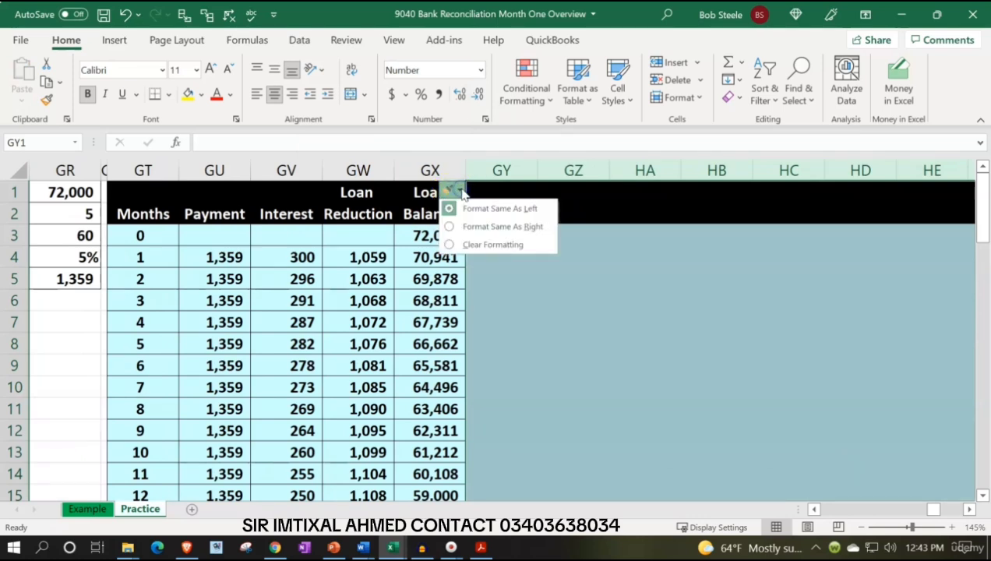
left_click(472, 246)
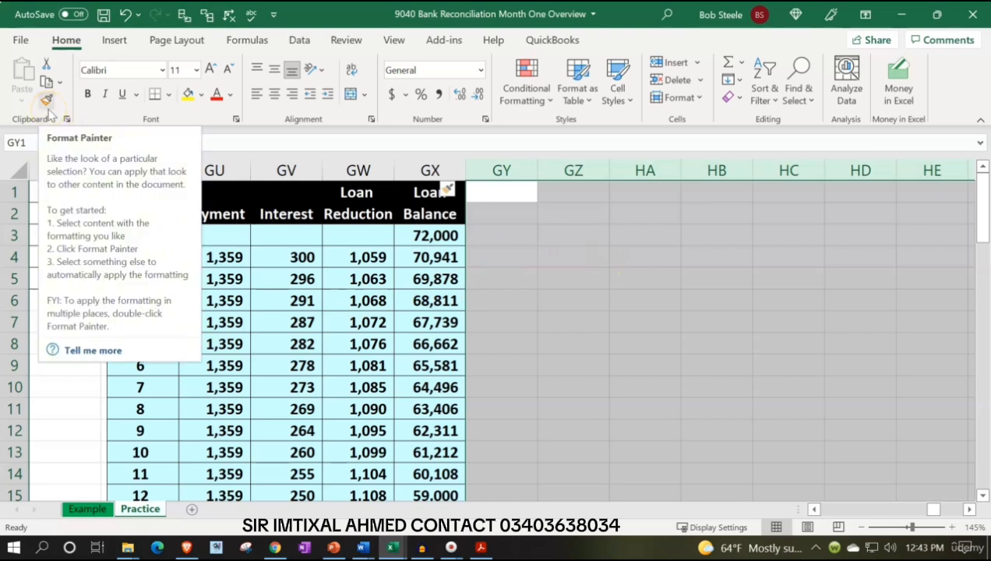
right_click(539, 222)
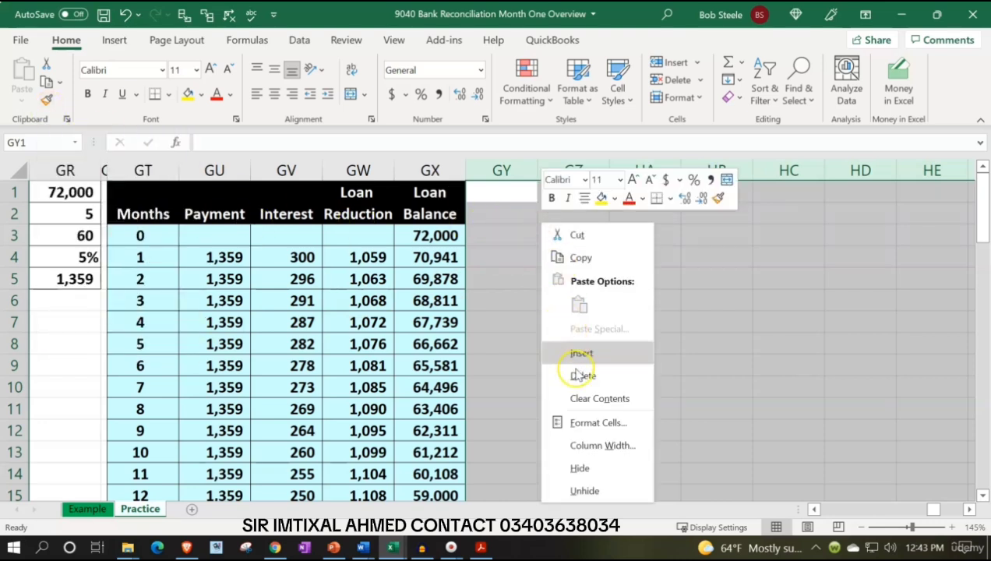
left_click(590, 422)
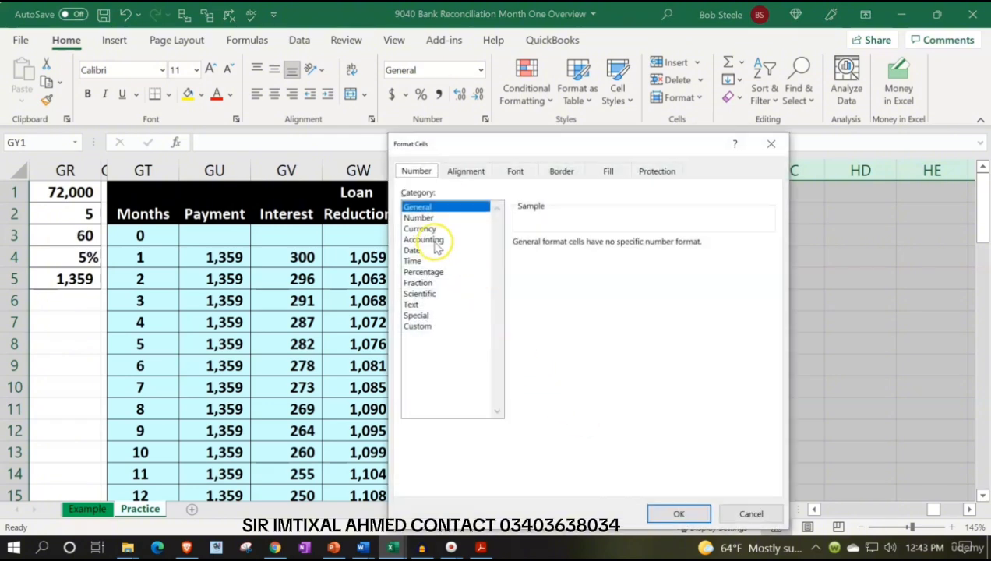
left_click(421, 229)
left_click(541, 326)
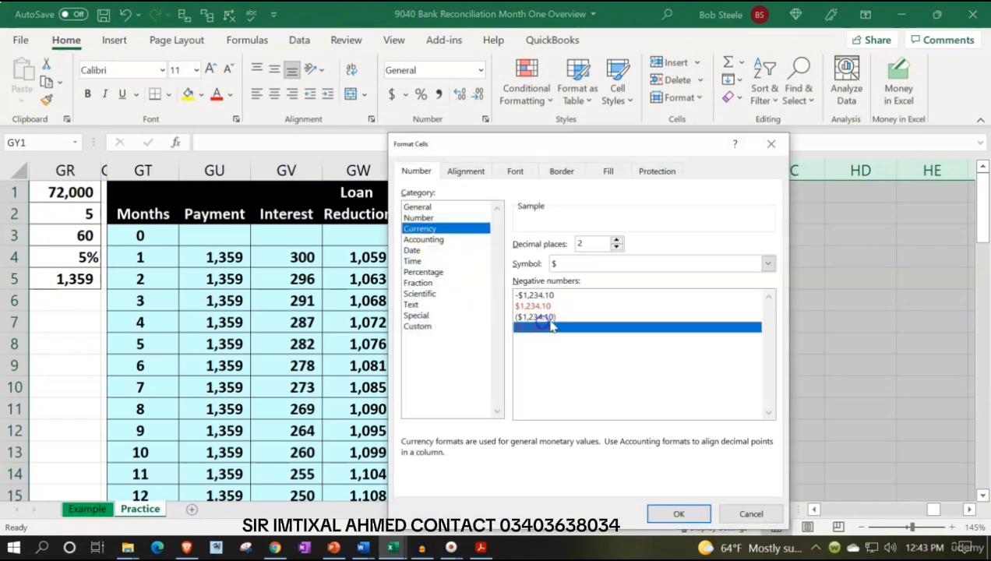
left_click(595, 265)
left_click(584, 276)
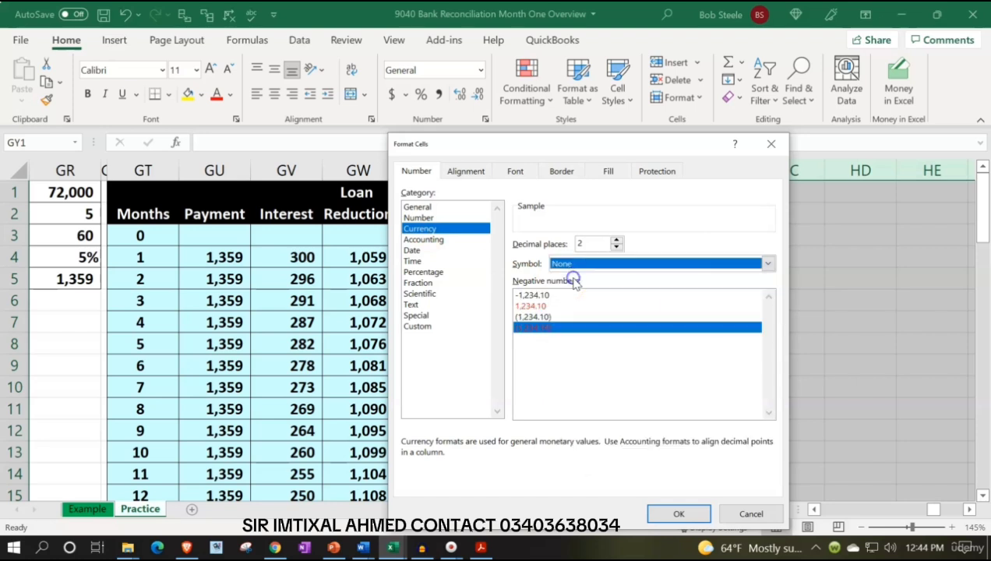
left_click(616, 247)
left_click(617, 247)
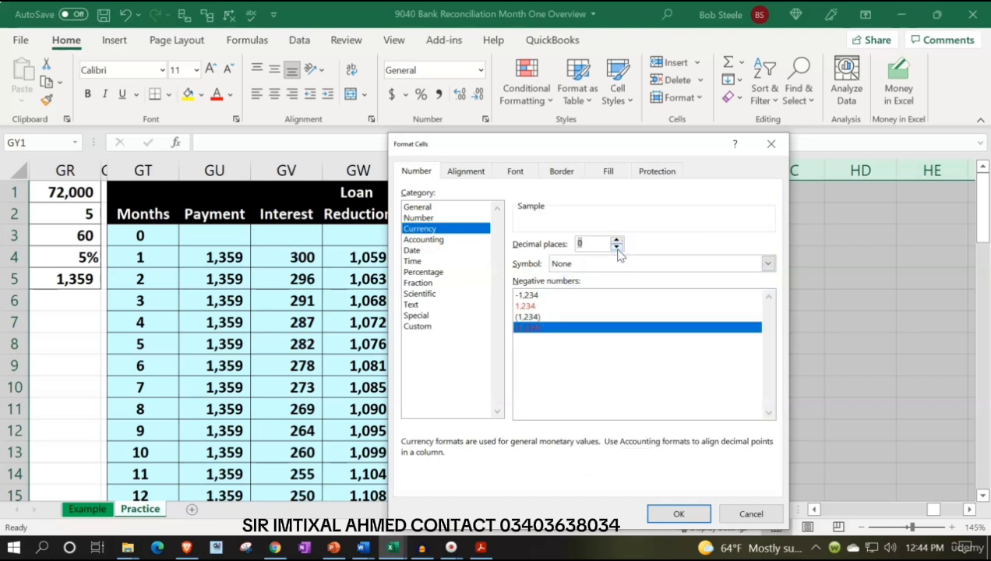
left_click(677, 512)
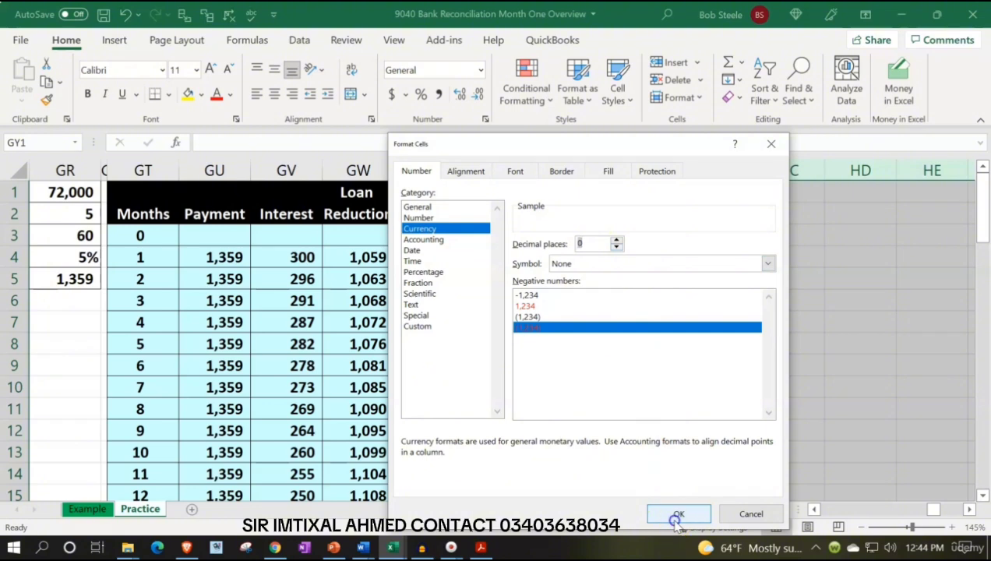
left_click(91, 95)
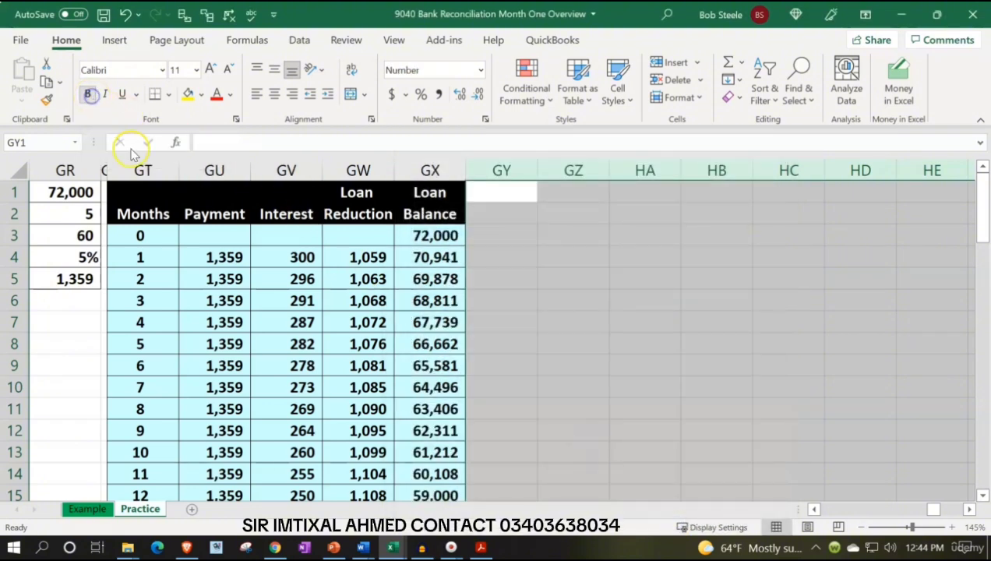
Copy the narrow spacer column GS's formatting onto column GY with Format Painter
left_click(181, 267)
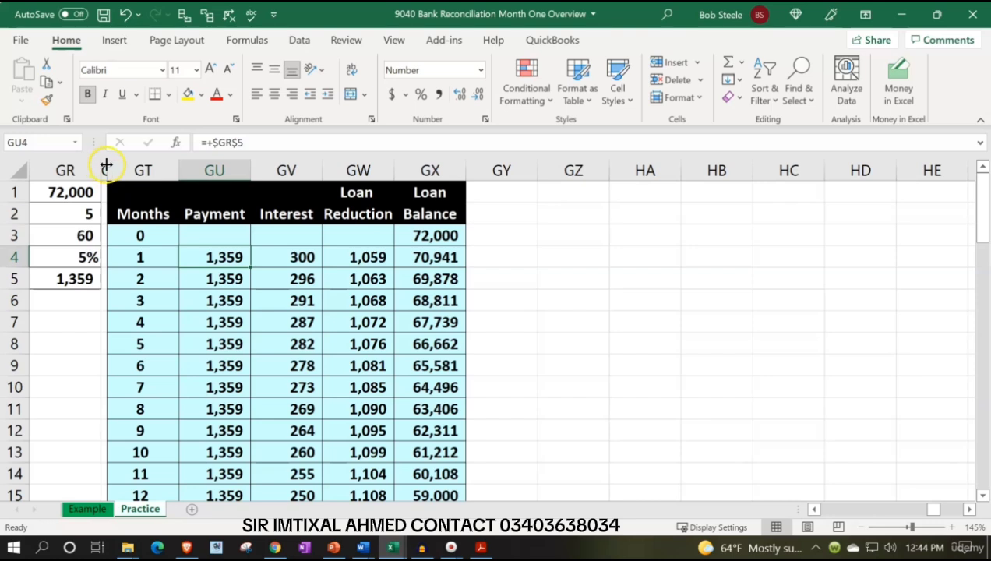
left_click(104, 167)
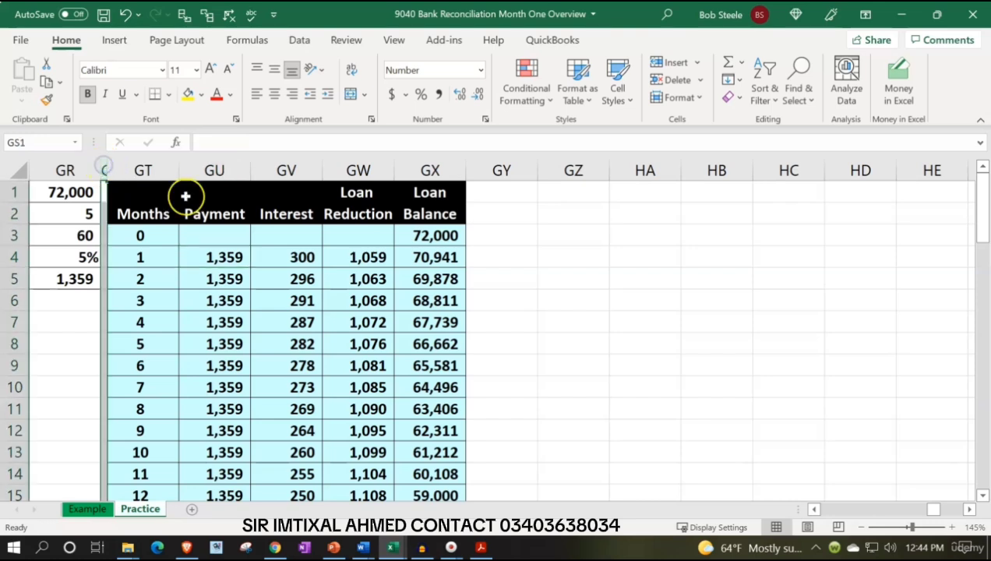
left_click(47, 99)
left_click(503, 170)
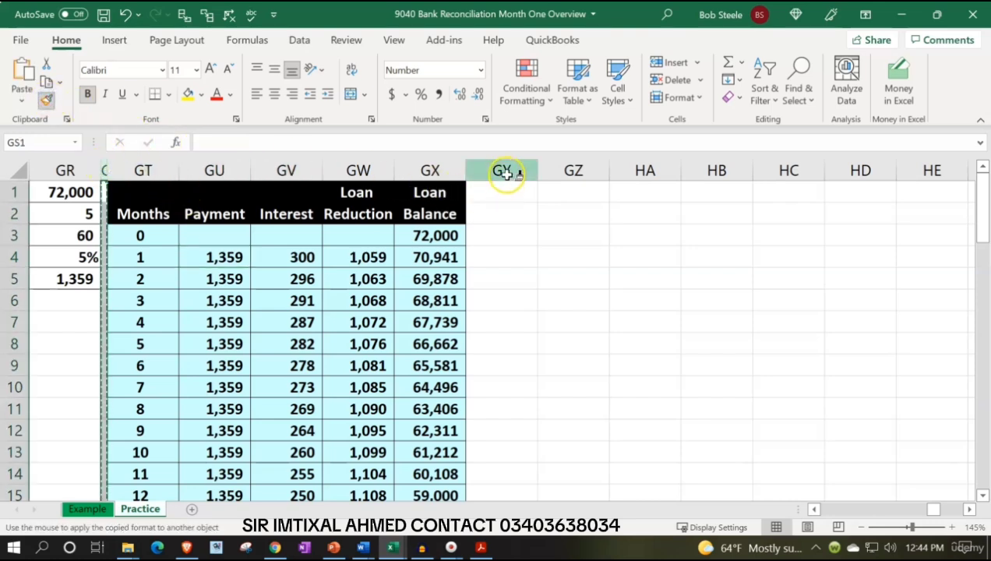
Look back across the Practice sheet's ledgers to the Checking account's beginning balance and February entries
left_click(558, 252)
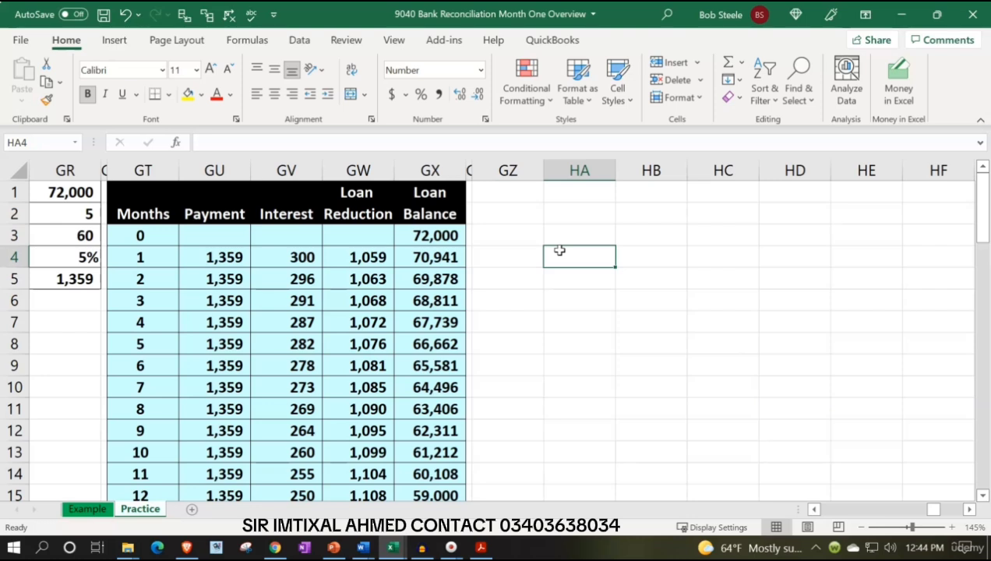
key("Left")
key("Left")
key("Left")
key("Left")
key("Left")
key("Left")
key("Left")
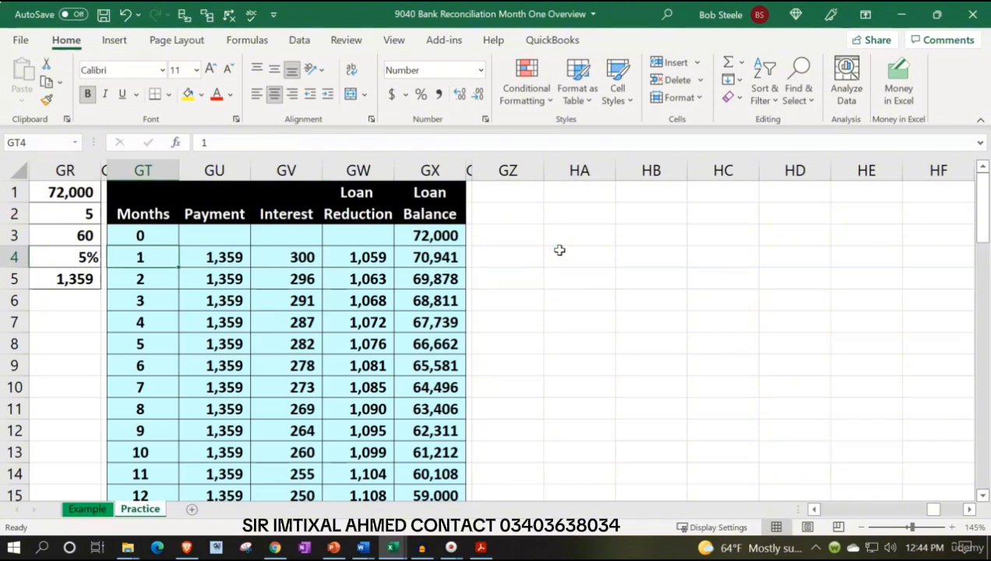
key("Left")
key("Left")
key("Left")
key("Left")
key("Left")
key("Left")
key("Left")
key("Left")
key("Left")
key("Left")
key("Left")
key("Left")
key("Left")
key("Left")
key("Left")
key("Left")
key("Left")
key("Left")
key("Left")
key("Left")
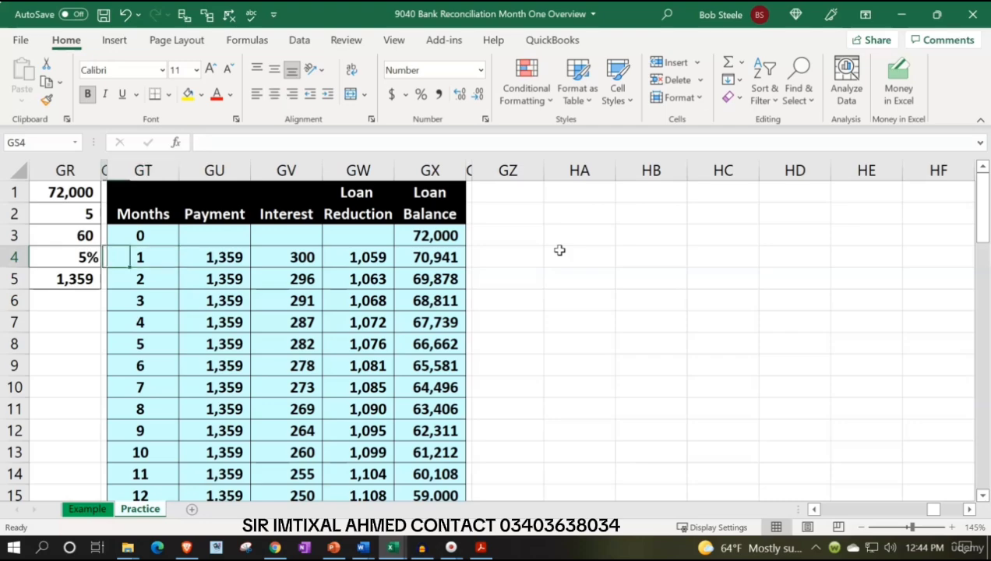
key("Left")
key("Left")
key("Left")
key("Left")
key("Left")
key("Left")
key("Left")
key("Left")
key("Left")
key("Left")
key("Left")
key("Left")
key("Left")
key("Left")
key("Left")
key("Left")
key("Left")
key("Left")
key("Left")
key("Left")
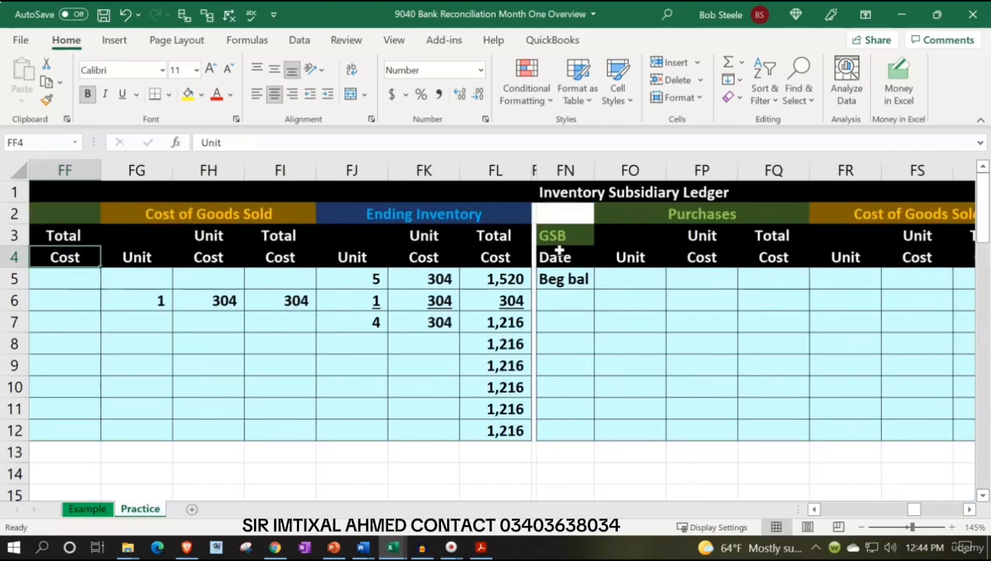
key("Left")
key("Left")
key("Left")
key("Left")
key("Left")
key("Left")
key("Left")
key("Left")
key("Left")
key("Left")
key("Left")
key("Left")
key("Left")
key("Left")
key("Left")
key("Left")
key("Left")
key("Left")
key("Left")
key("Left")
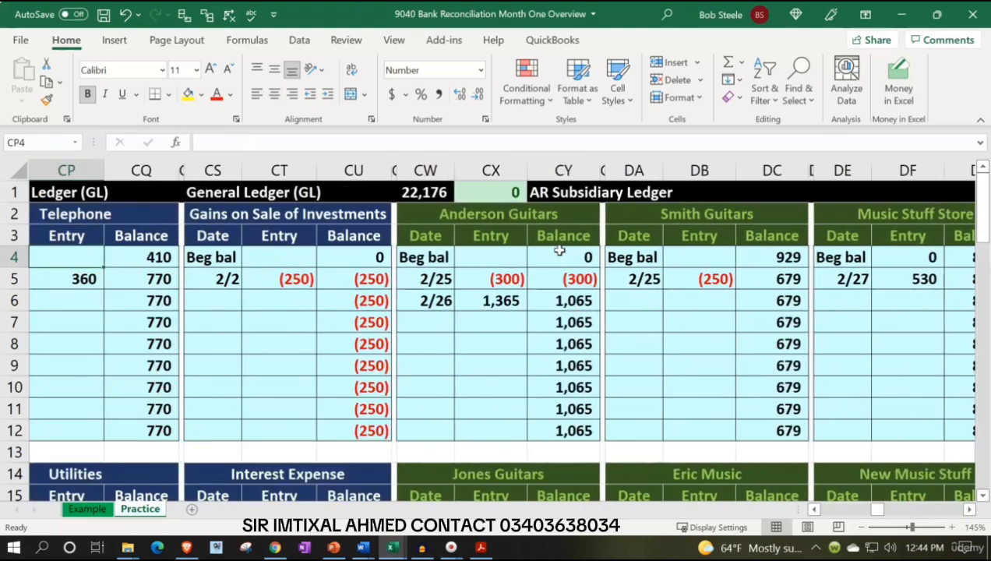
key("Left")
key("Left")
key("Left")
key("Left")
key("Left")
key("Left")
key("Left")
key("Left")
key("Left")
key("Left")
key("Left")
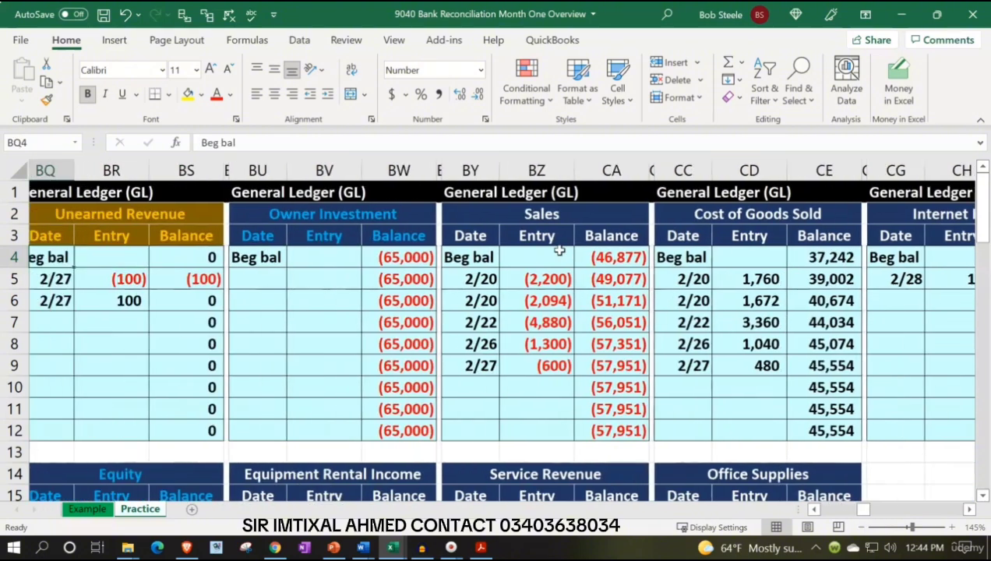
key("Left")
key("Left")
key("Left")
key("Left")
key("Left")
key("Left")
key("Left")
key("Left")
key("Left")
key("Left")
key("Left")
key("Left")
key("Left")
key("Left")
key("Left")
key("Left")
key("Left")
key("Left")
key("Left")
key("Left")
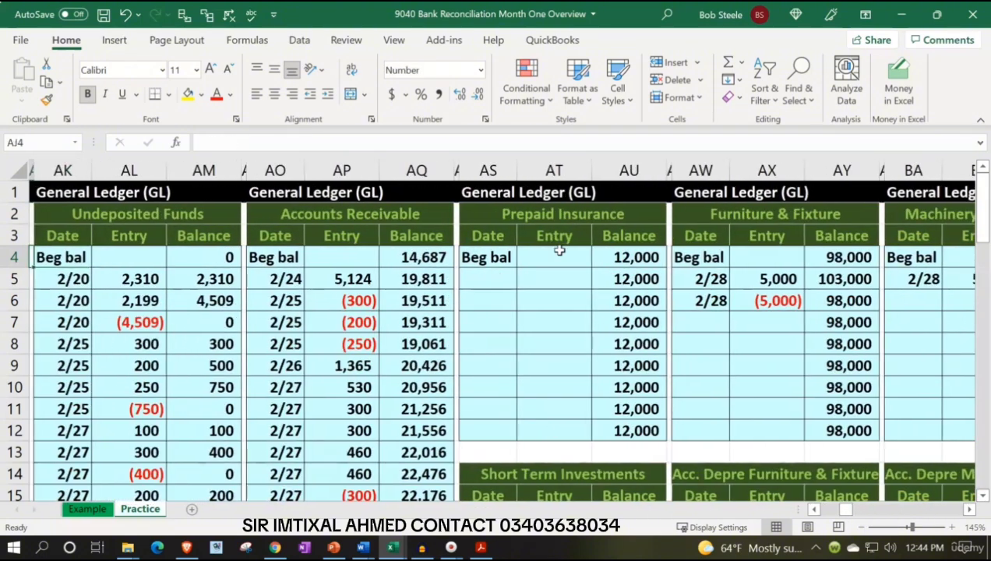
key("Left")
key("Left")
key("Left")
key("Left")
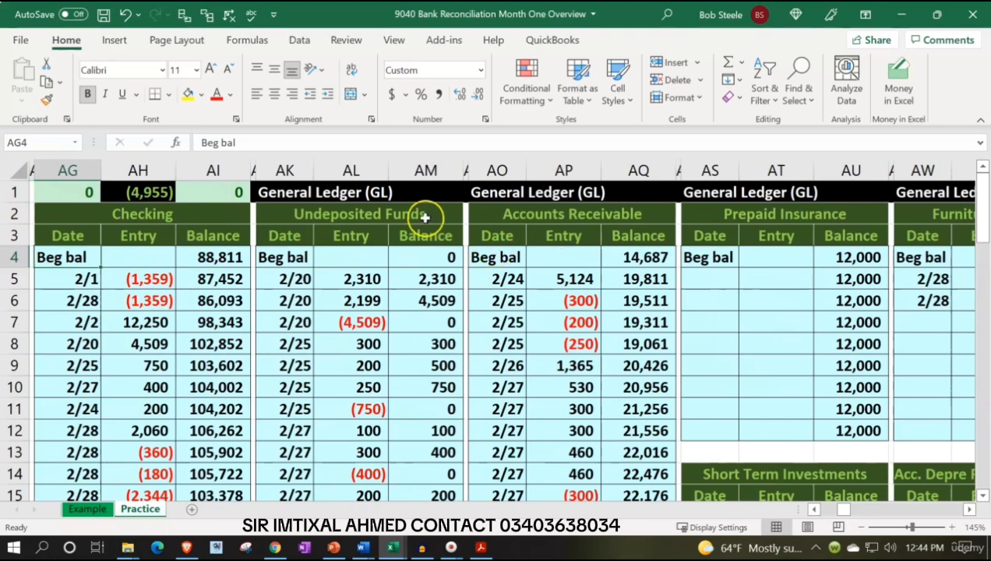
left_click(202, 263)
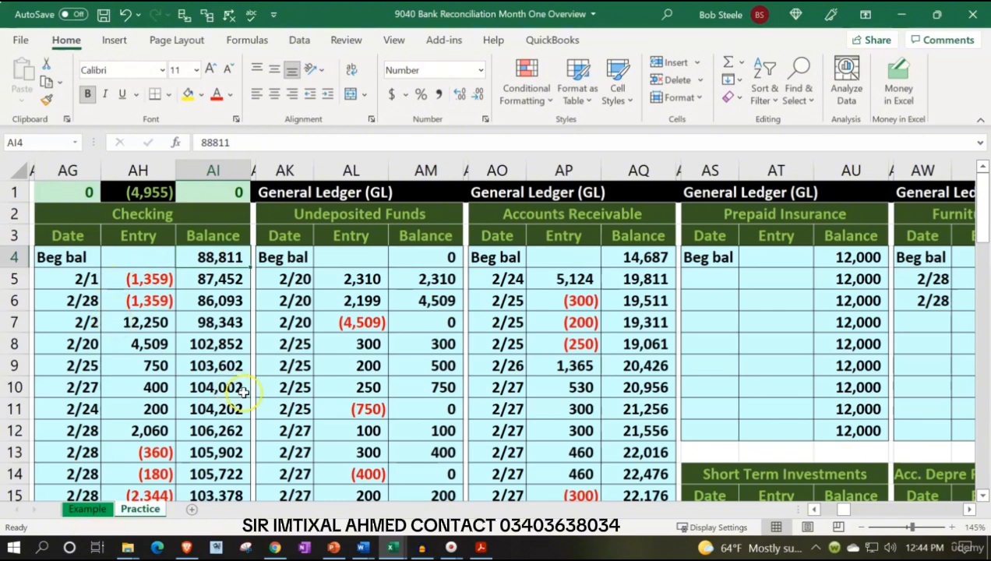
Switch to the 7320 Review Reports & Export to Excel workbook and copy the January Checking ledger, AO2:AQ24, from its Practice sheet
mouse_move(394, 550)
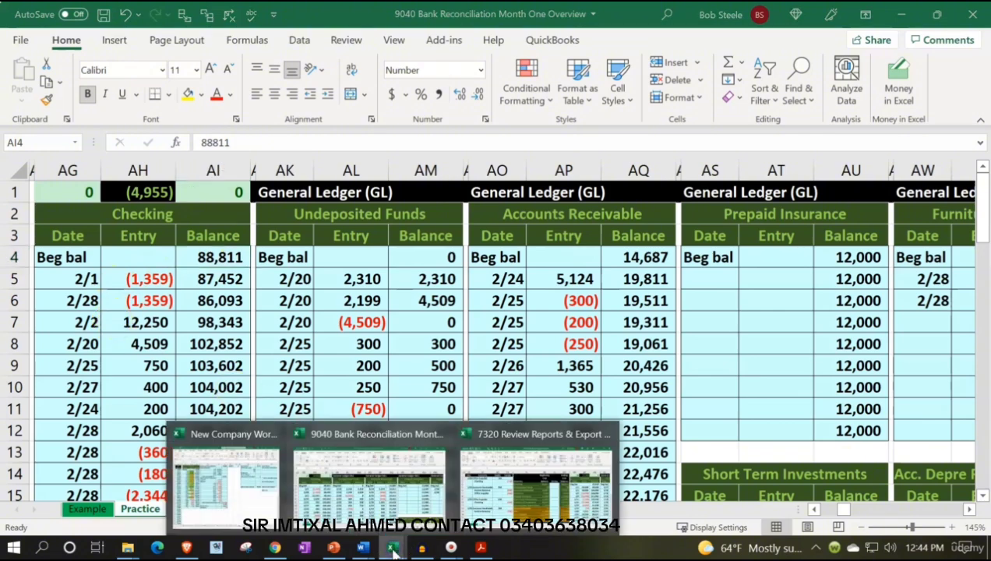
left_click(536, 472)
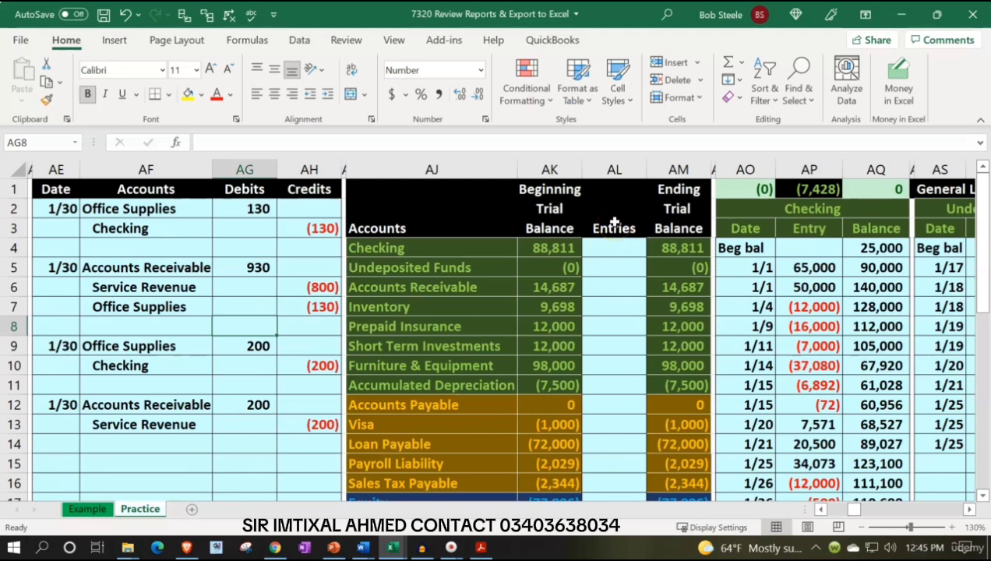
left_click(824, 304)
scroll(824, 306, "down", 4)
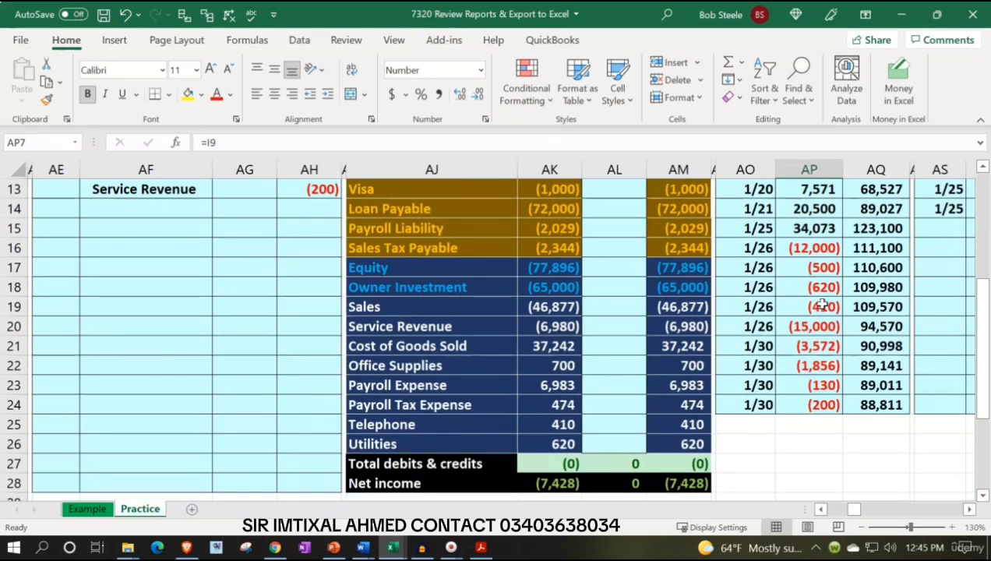
scroll(824, 305, "up", 4)
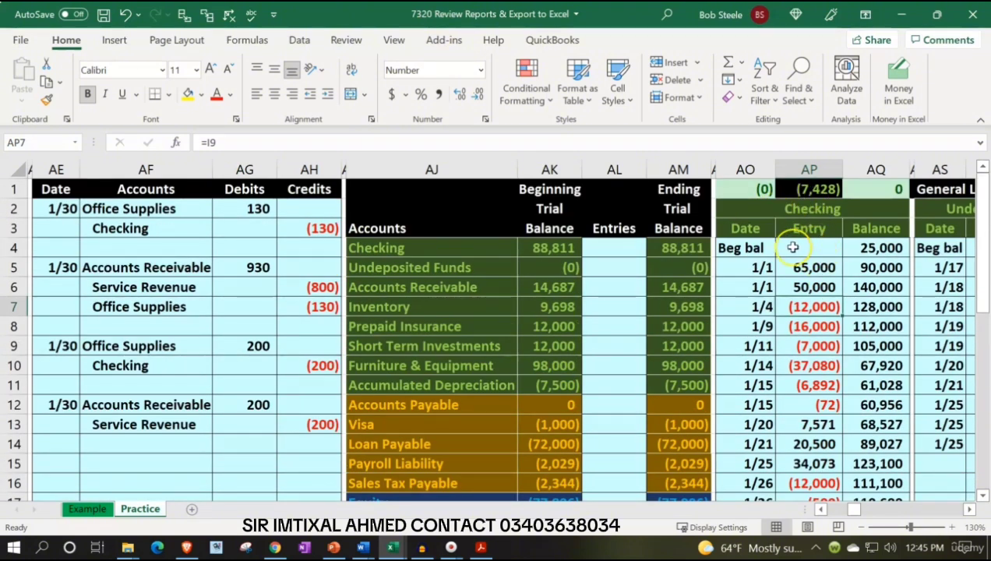
left_click_drag(750, 211, 863, 459)
key("ctrl+c")
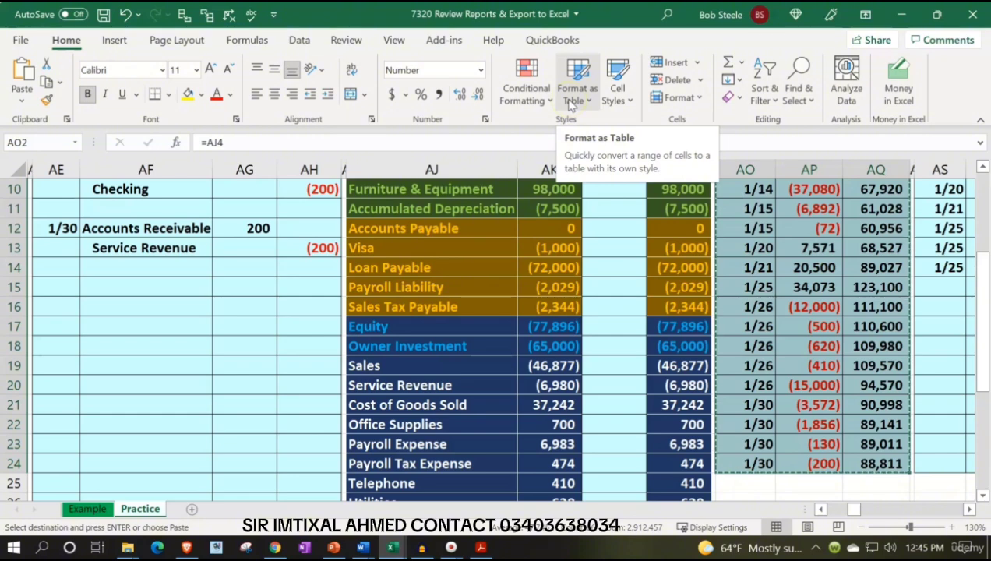
Switch to the 9040 Bank Reconciliation Month One Overview workbook and paste the copied Checking ledger as values at GZ1 of its Practice sheet
left_click(481, 548)
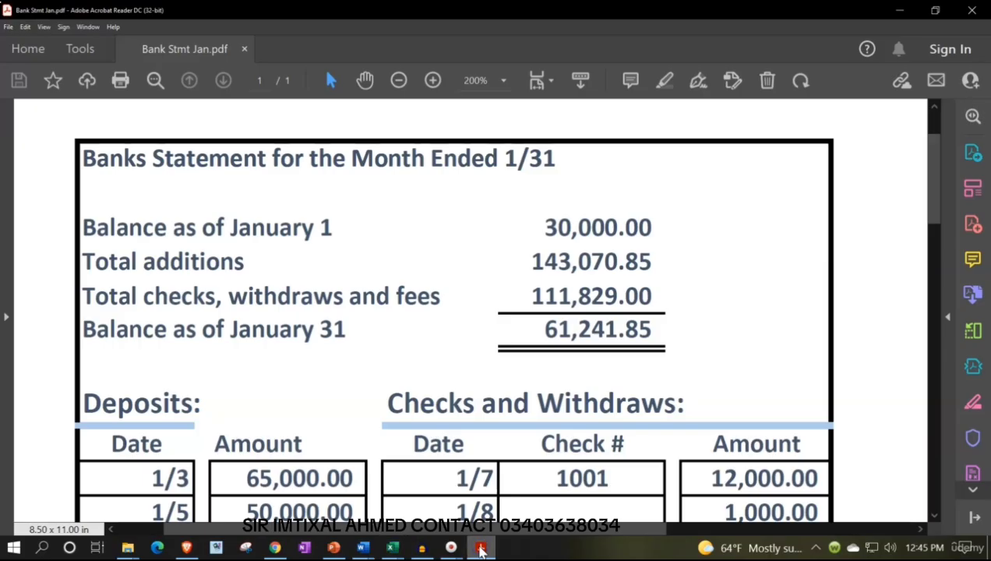
left_click(481, 548)
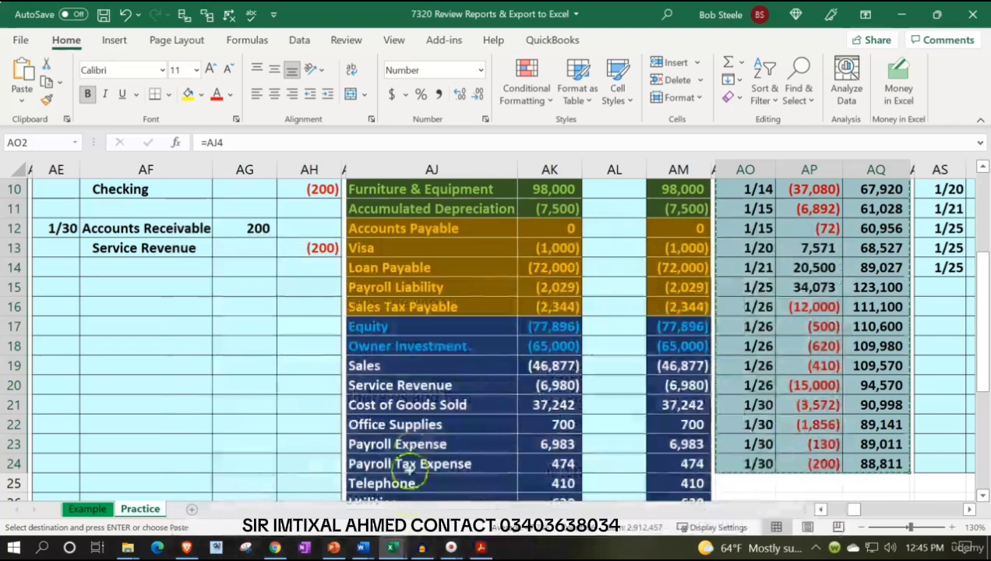
mouse_move(392, 549)
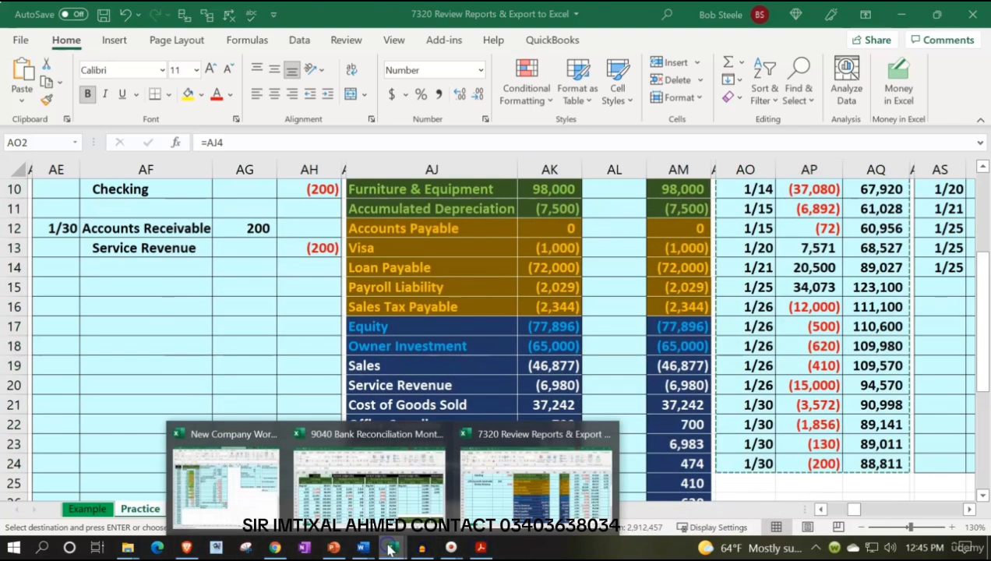
left_click(374, 502)
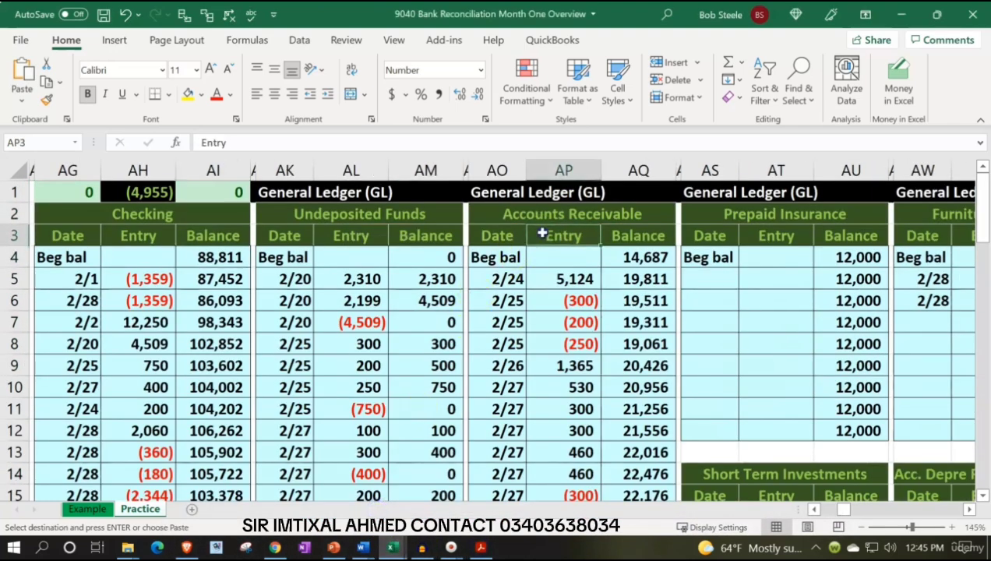
key("Right")
key("Right")
key("Right")
key("Right")
key("Right")
key("Right")
key("Right")
key("Right")
key("Right")
key("Right")
key("Right")
key("Right")
key("Right")
key("Right")
key("Right")
key("Right")
key("Right")
key("Right")
key("Right")
key("Right")
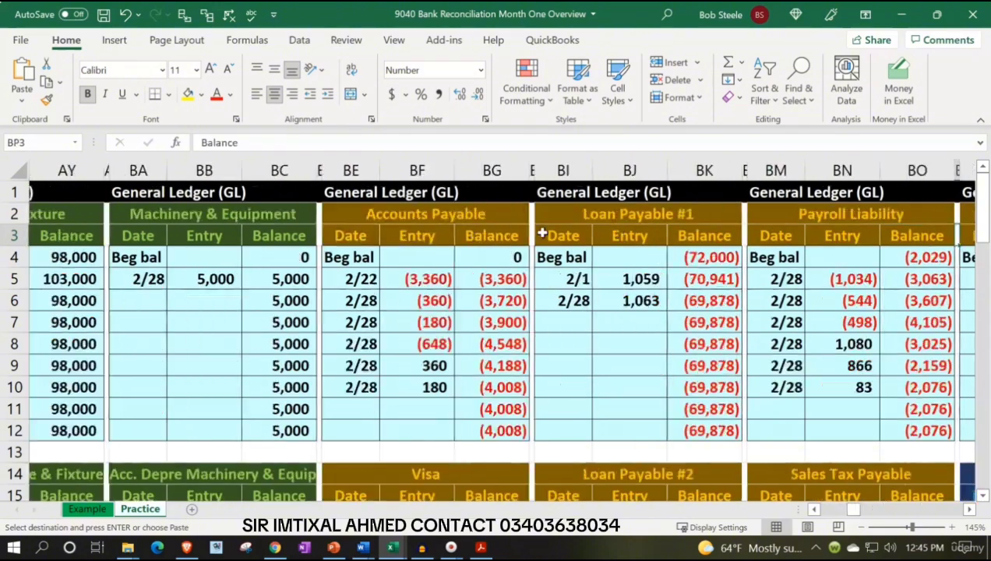
key("Right")
key("Right")
key("Right")
key("Right")
key("Right")
key("Right")
key("Right")
key("Right")
key("Right")
key("Right")
key("Right")
key("Right")
key("Right")
key("Right")
key("Right")
key("Right")
key("Right")
key("Right")
key("Right")
key("Right")
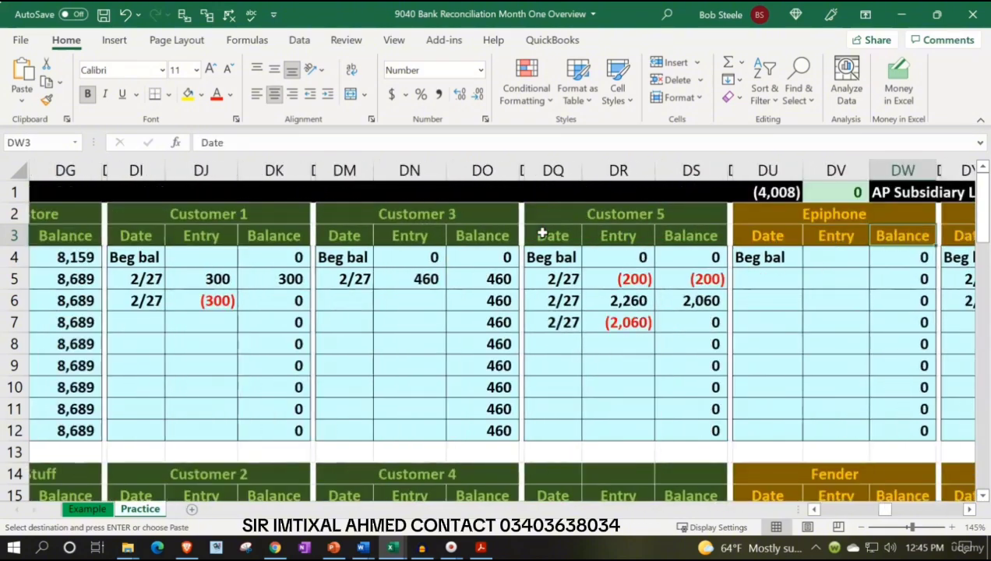
key("Right")
key("Right")
key("Right")
key("Right")
key("Right")
key("Right")
key("Right")
key("Right")
key("Right")
key("Right")
key("Right")
key("Right")
key("Right")
key("Right")
key("Right")
key("Right")
key("Right")
key("Right")
key("Right")
key("Right")
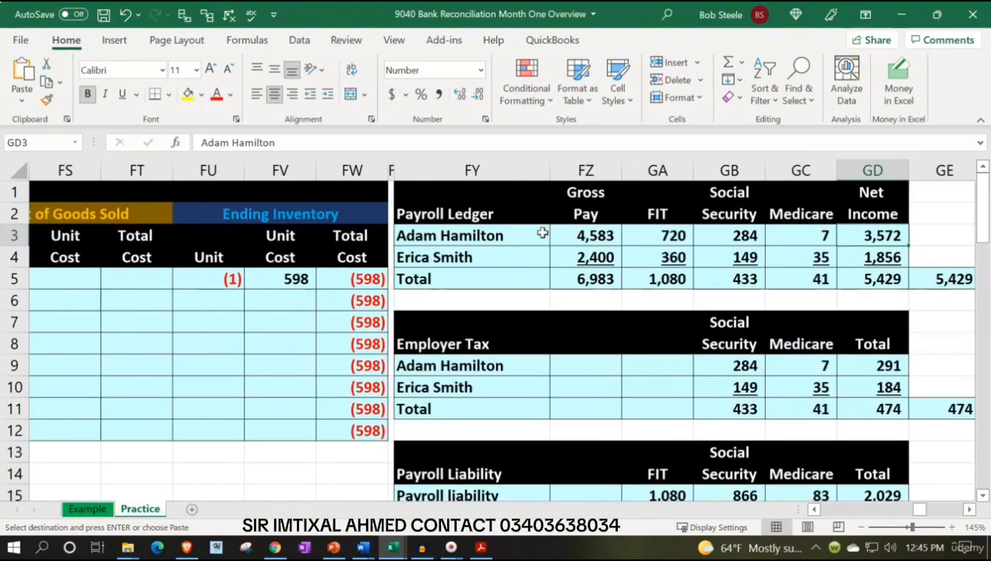
key("Right")
key("Right")
key("Right")
key("Right")
key("Right")
key("Right")
key("Right")
key("Right")
key("Right")
key("Right")
key("Right")
key("Right")
key("Right")
key("Right")
key("Right")
key("Right")
key("Right")
key("Right")
key("Right")
key("Right")
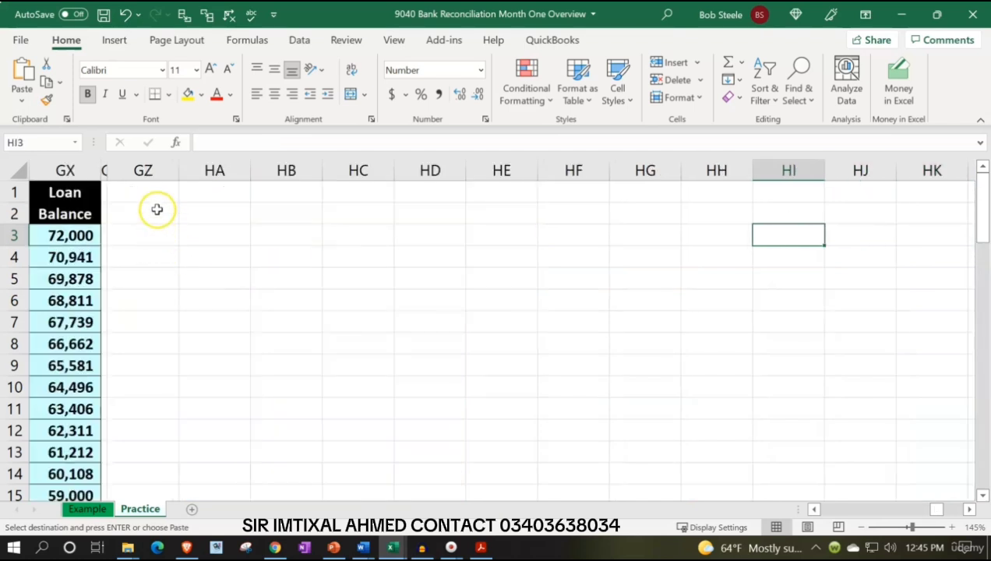
left_click(140, 191)
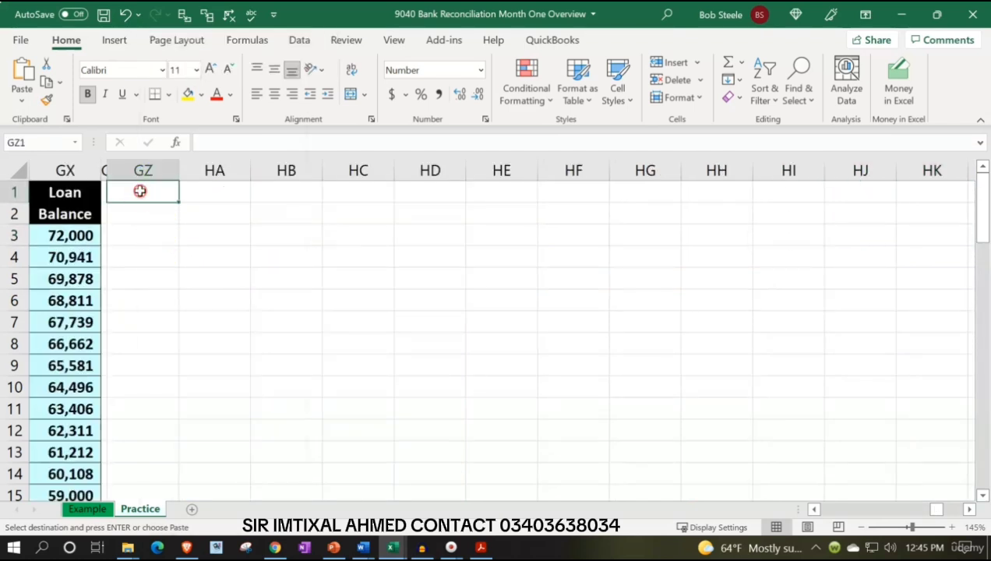
right_click(139, 191)
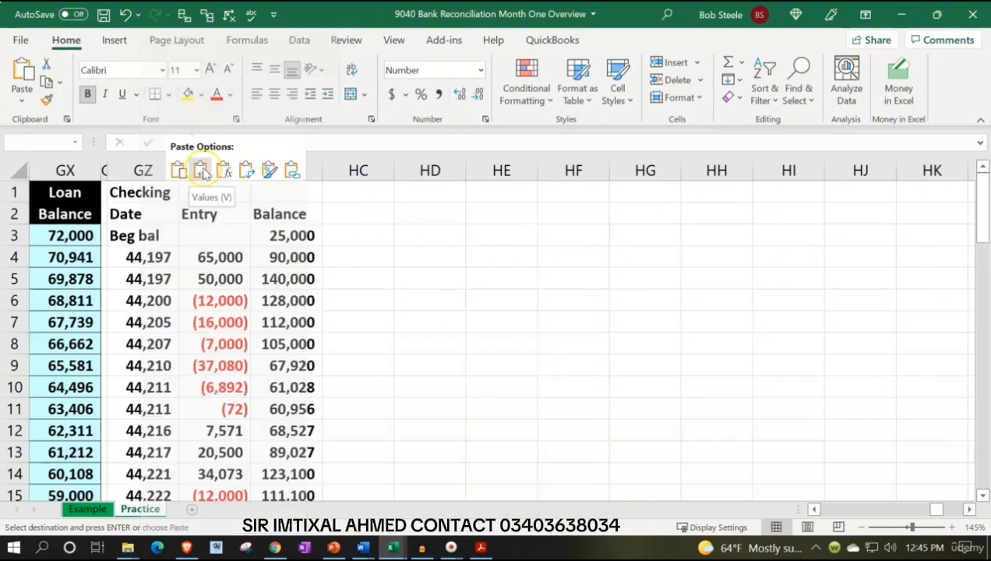
left_click(202, 171)
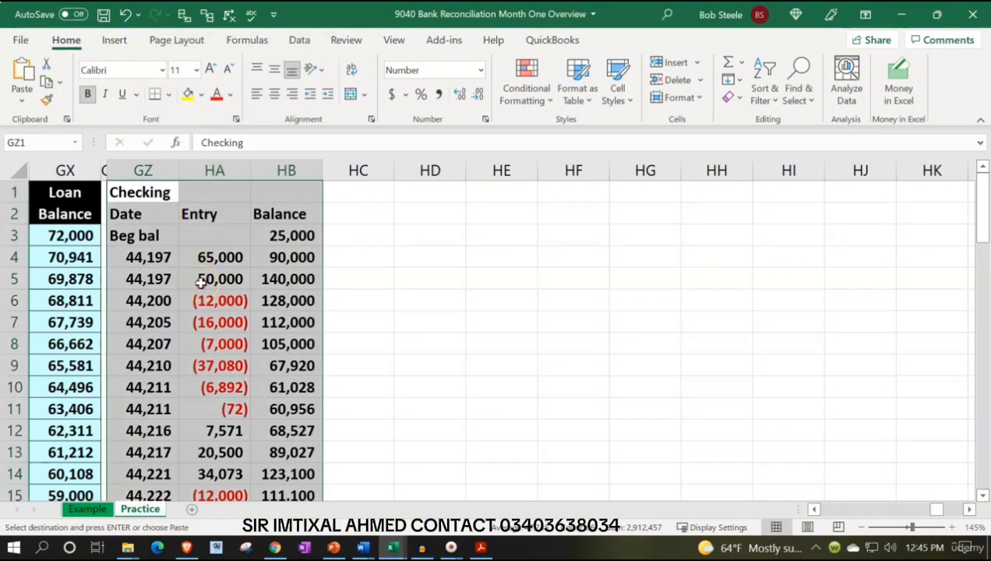
Apply the source ledger's formatting to the pasted Checking ledger using a formatting-only paste
right_click(200, 282)
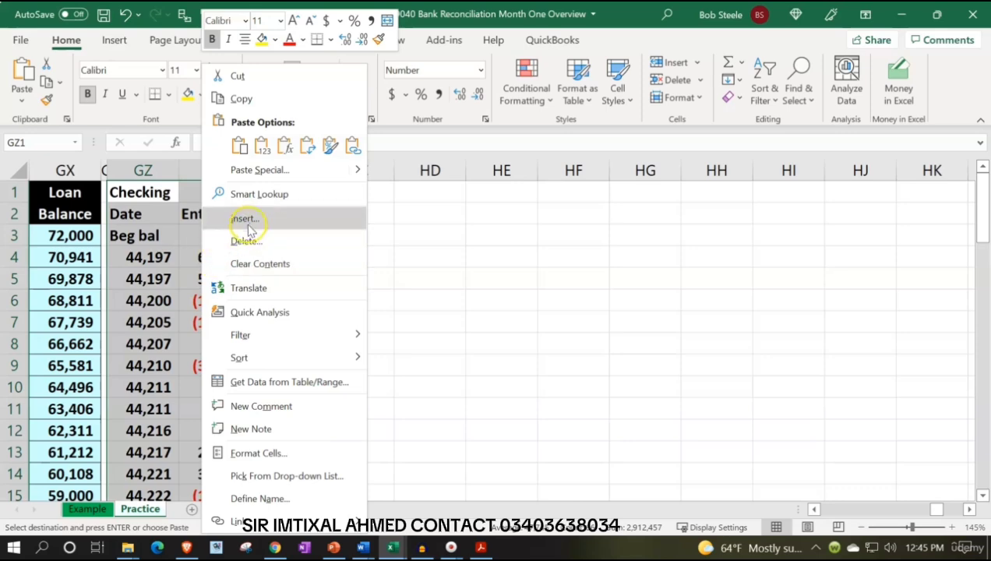
left_click(330, 146)
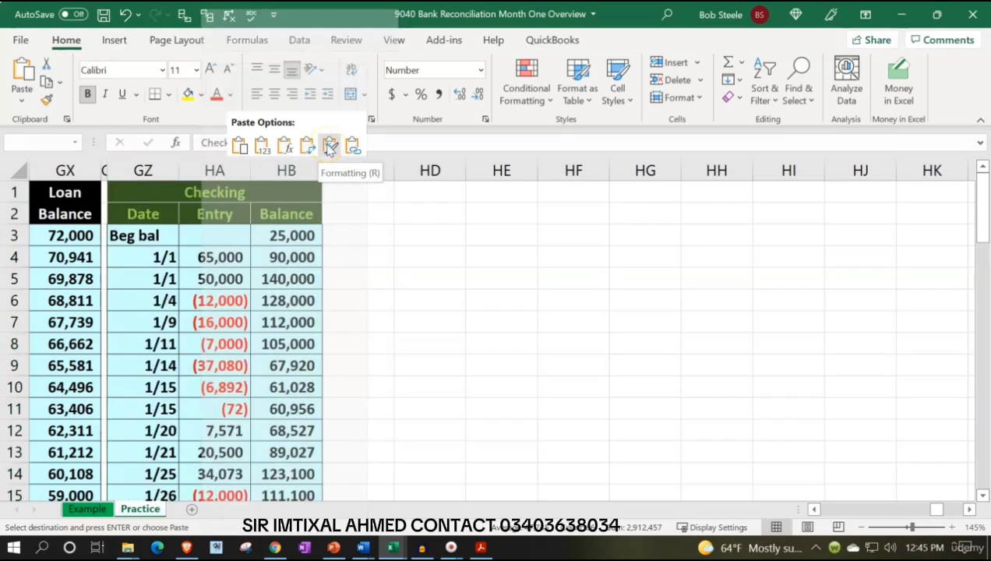
left_click(329, 146)
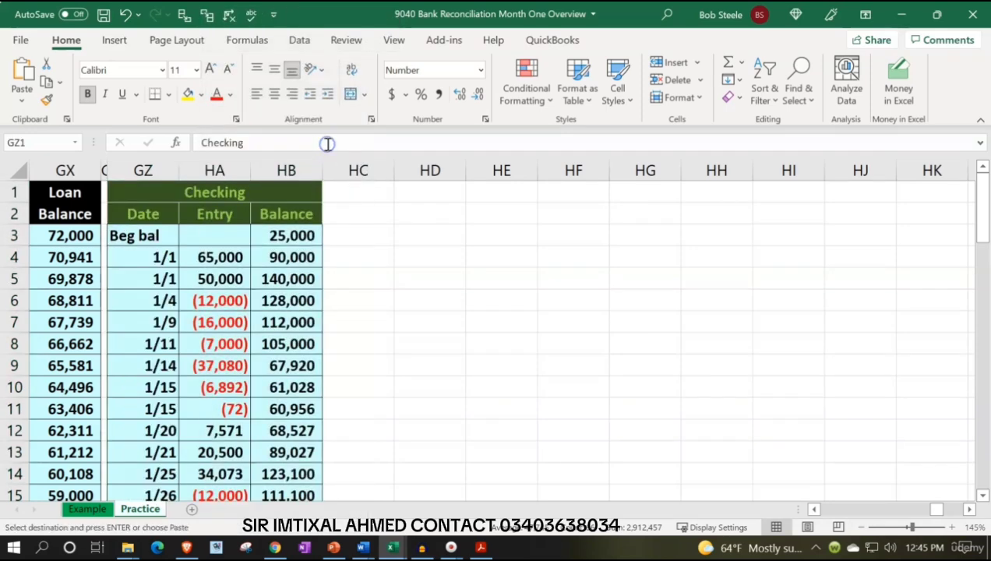
Replace the first running balance in HB4 with the formula =HB3+HA4
left_click(274, 259)
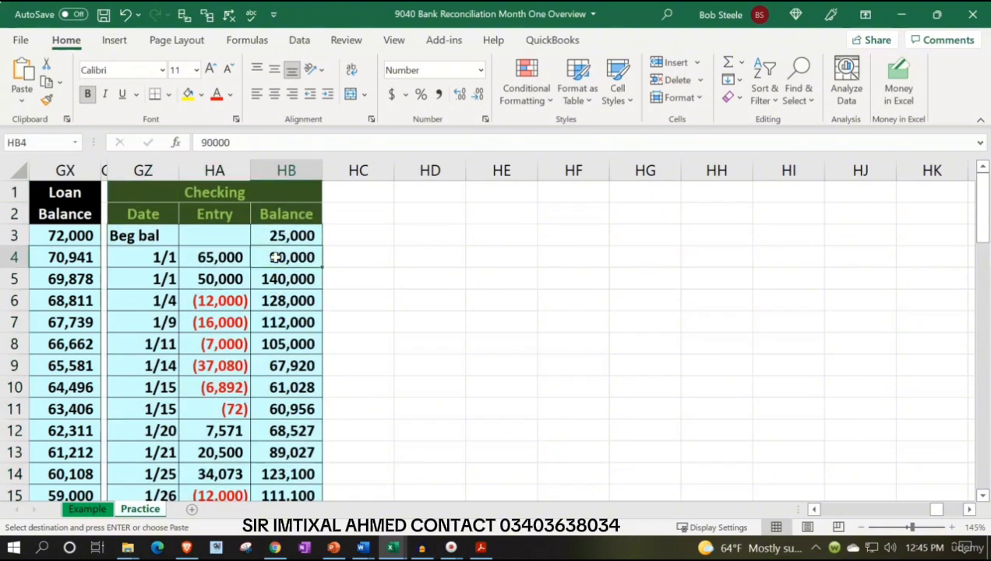
double_click(277, 258)
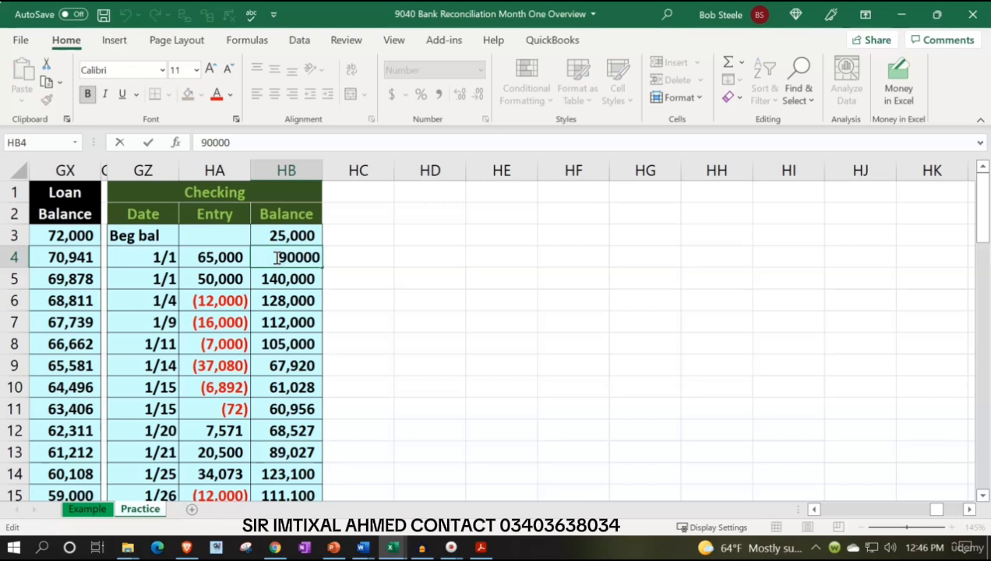
key("Return")
left_click(275, 257)
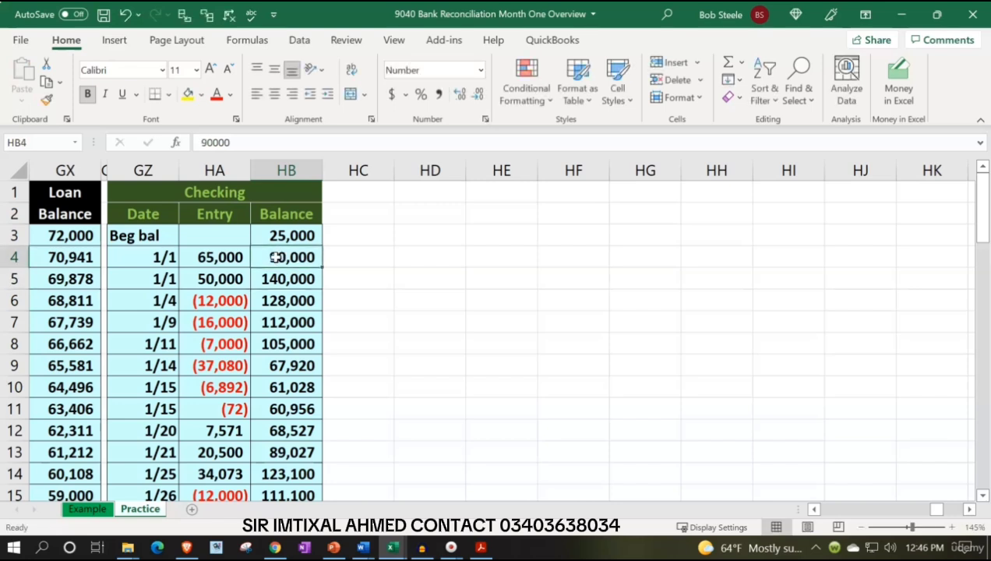
type("=")
key("Up")
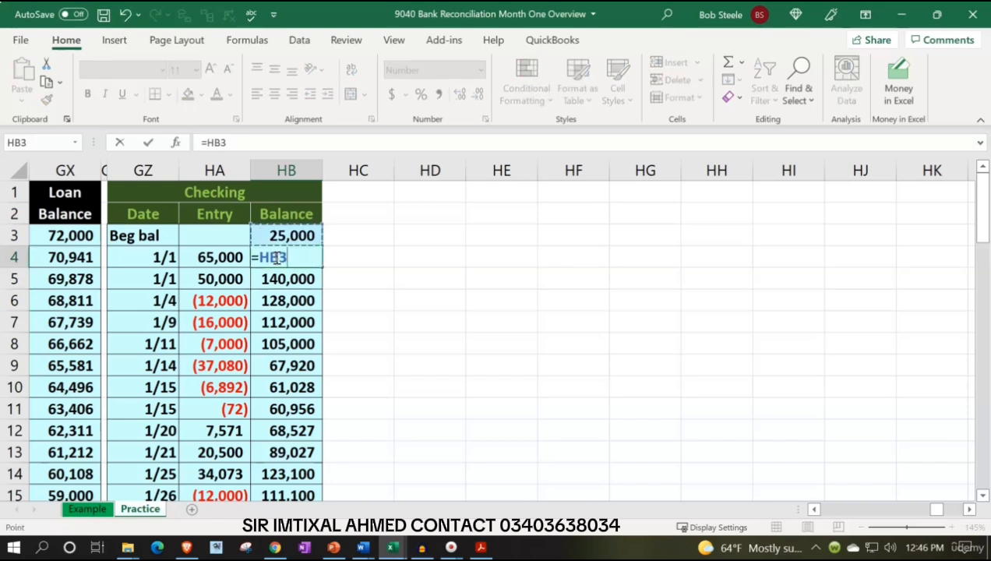
type("+")
key("Left")
key("Return")
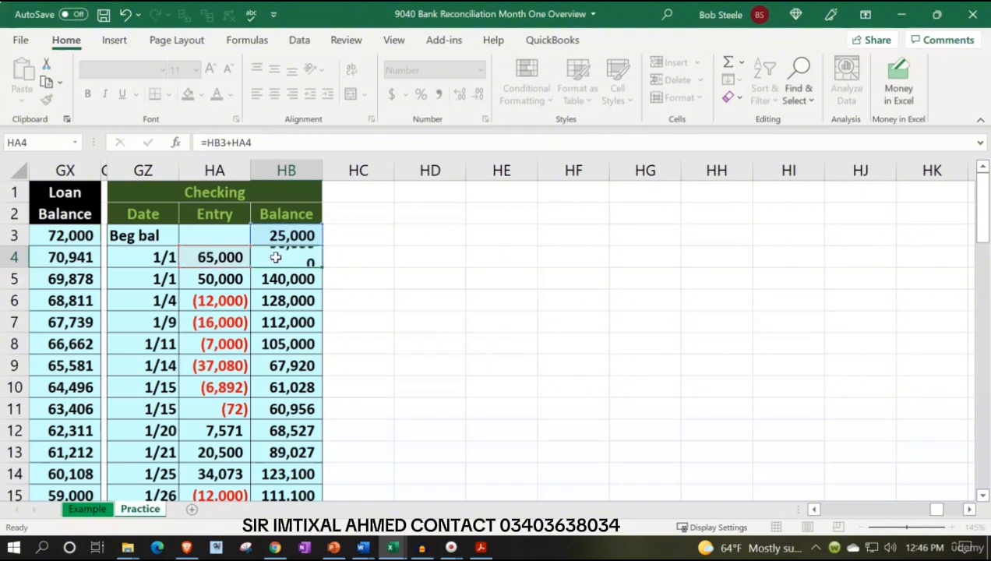
Fill the running balance formula from HB4 down through HB23 in the pasted ledger
left_click(286, 261)
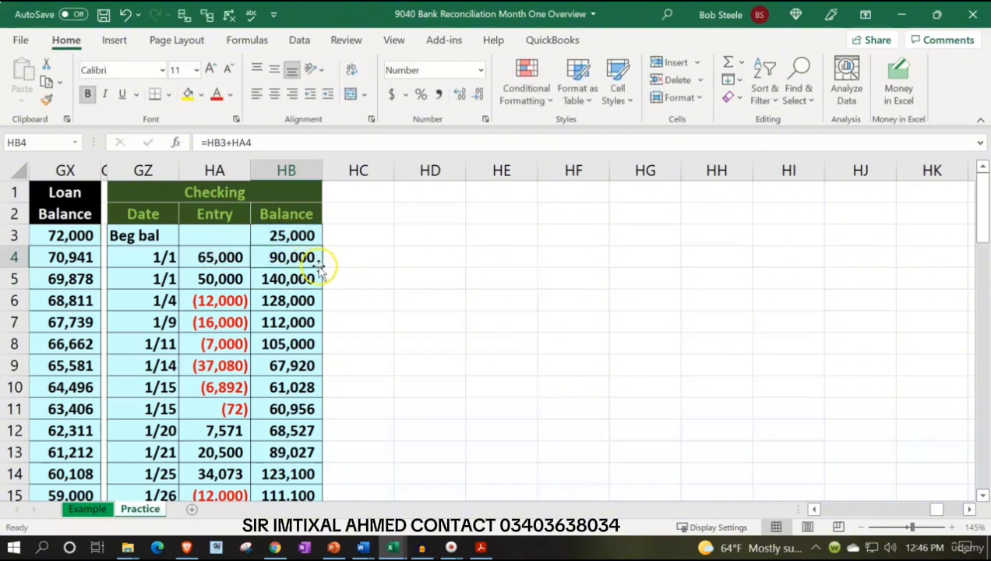
left_click_drag(322, 267, 318, 459)
left_click(421, 345)
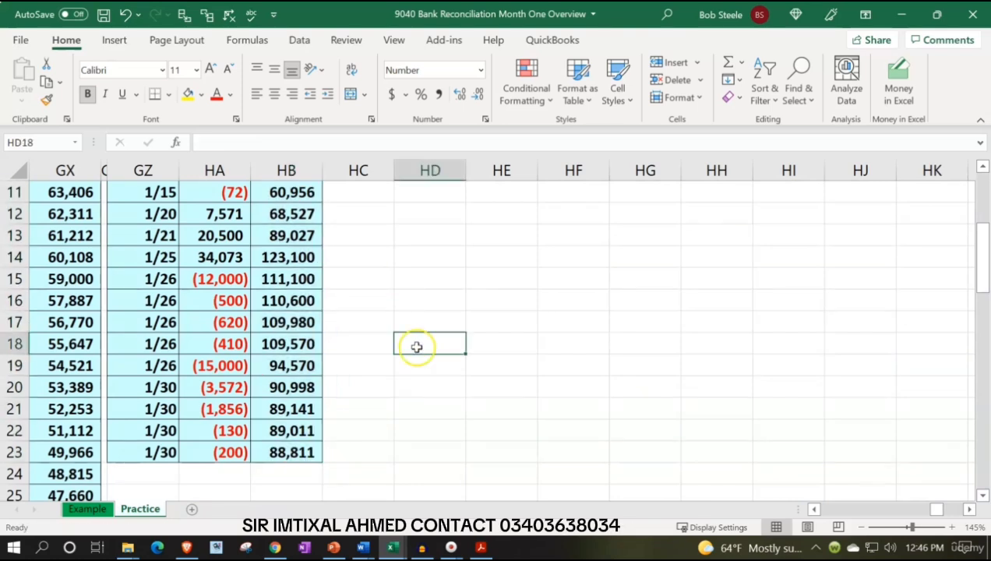
Check the January ledger's ending balance in HB23 and its beginning balance, and compare them with the general ledger's Checking beginning balance
left_click(308, 452)
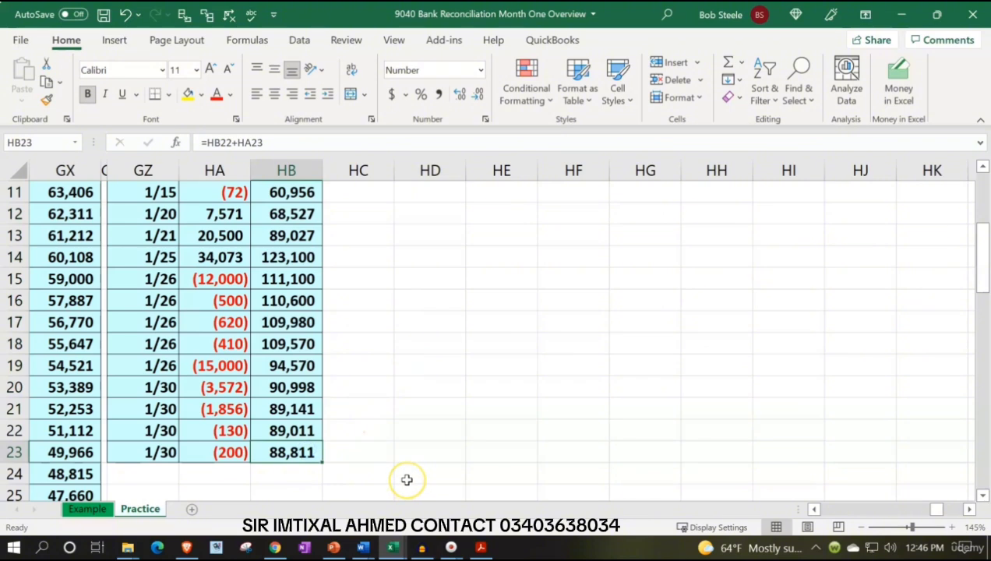
scroll(406, 479, "up", 4)
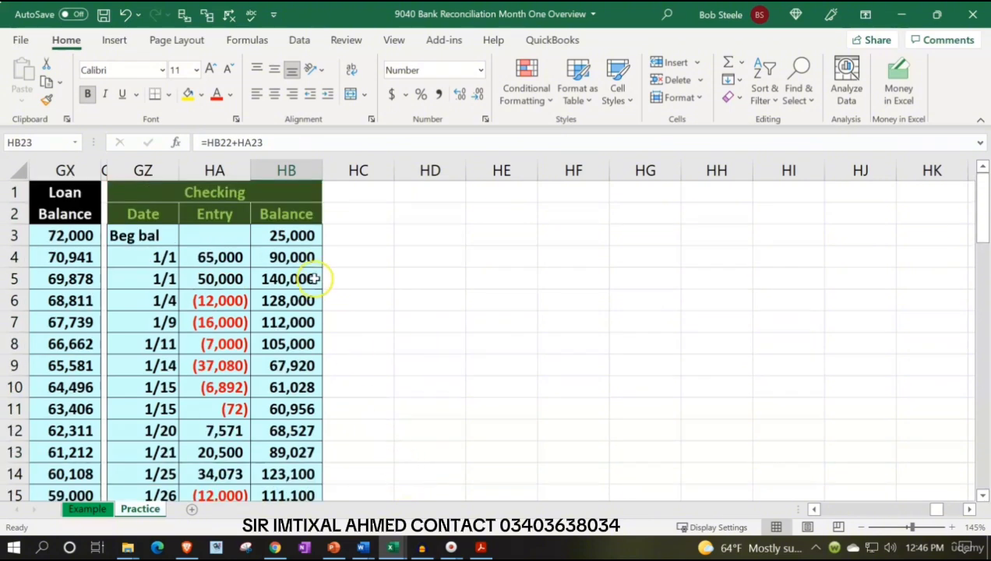
left_click(289, 234)
key("Left")
key("Left")
key("Left")
key("Left")
key("Left")
key("Left")
key("Left")
key("Left")
key("Left")
key("Left")
key("Left")
key("Left")
key("Left")
key("Left")
key("Left")
key("Left")
key("Left")
key("Left")
key("Left")
key("Left")
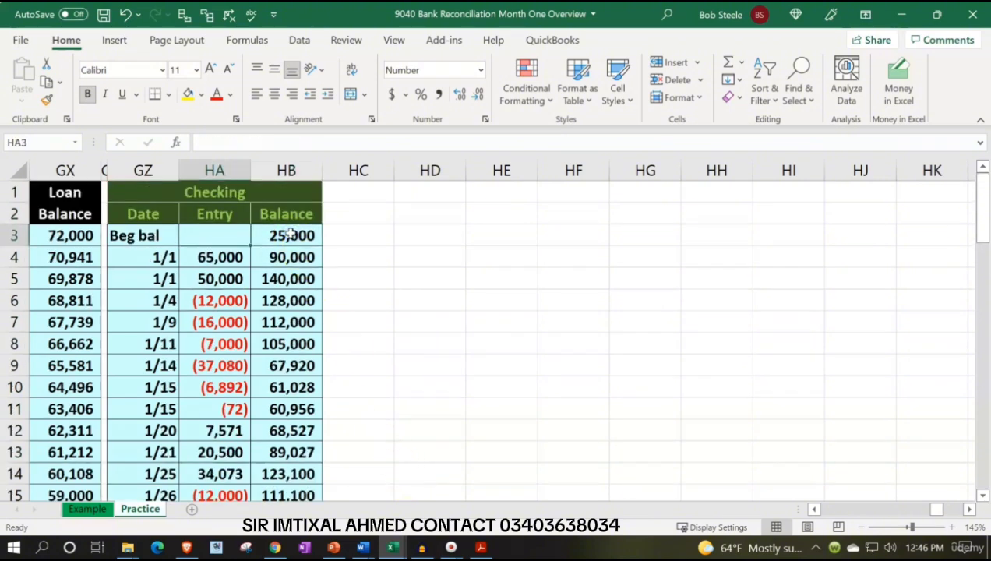
key("Left")
key("Left")
key("Left")
key("Left")
key("Left")
key("Left")
key("Left")
key("Left")
key("Left")
key("Left")
key("Left")
key("Left")
key("Left")
key("Left")
key("Left")
key("Left")
key("Left")
key("Left")
key("Left")
key("Left")
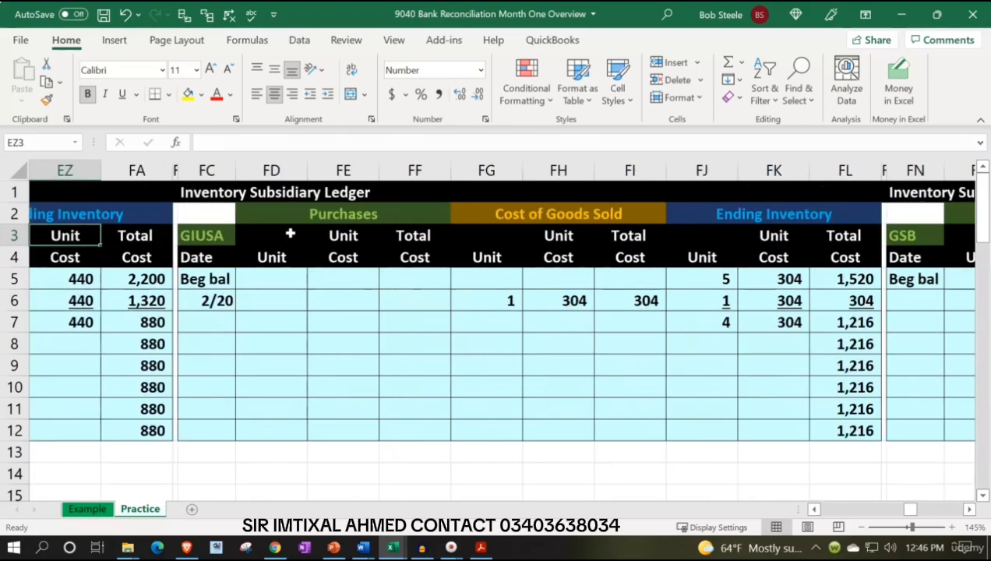
key("Left")
key("Left")
key("Left")
key("Left")
key("Left")
key("Left")
key("Left")
key("Left")
key("Left")
key("Left")
key("Left")
key("Left")
key("Left")
key("Left")
key("Left")
key("Left")
key("Left")
key("Left")
key("Left")
key("Left")
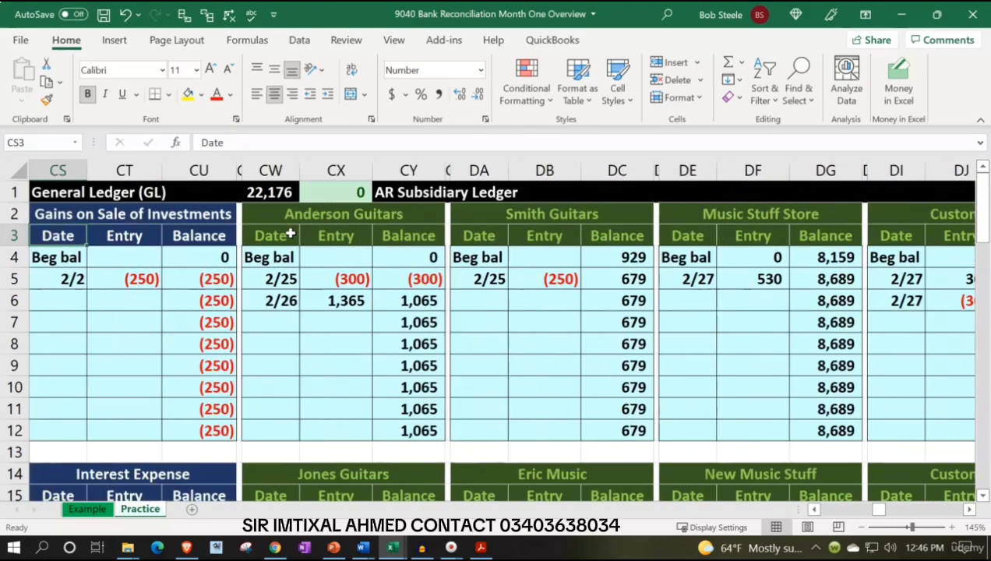
key("Left")
key("Left")
key("Left")
key("Left")
key("Left")
key("Left")
key("Left")
key("Left")
key("Left")
key("Left")
key("Left")
key("Left")
key("Left")
key("Left")
key("Left")
key("Left")
key("Left")
key("Left")
key("Left")
key("Left")
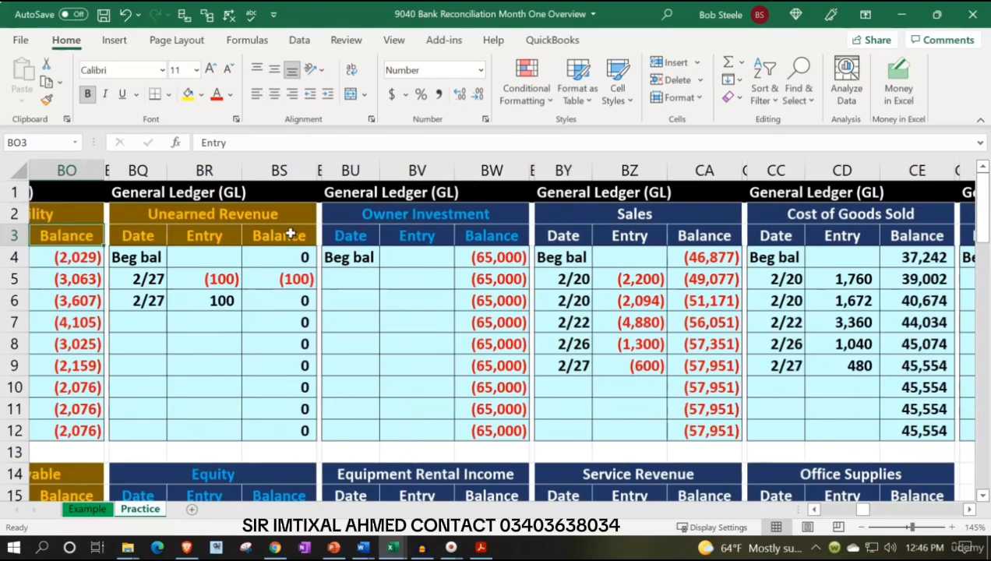
key("Left")
key("Left")
key("Left")
key("Left")
key("Left")
key("Left")
key("Left")
key("Left")
key("Left")
key("Left")
key("Left")
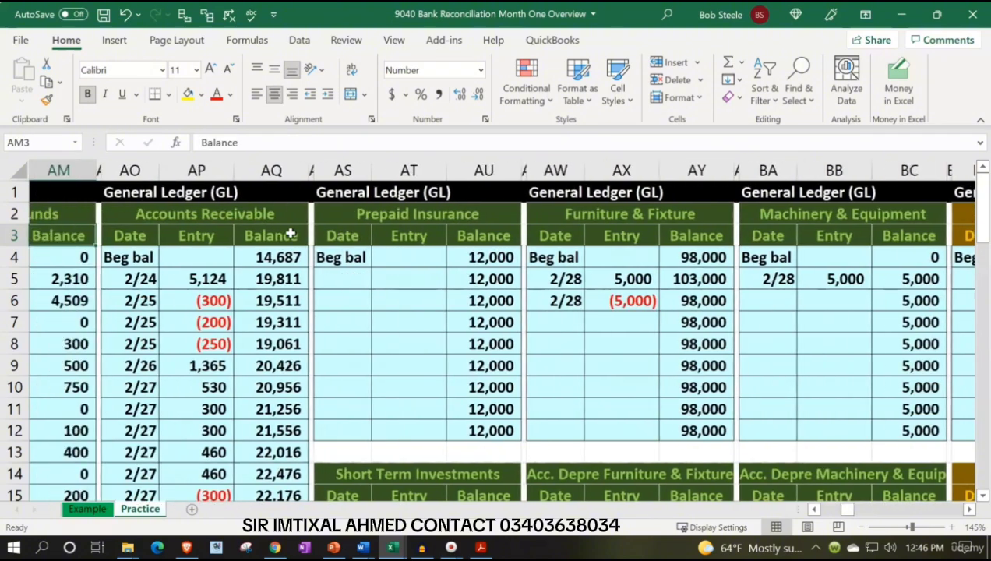
key("Down")
Return to the pasted January ledger, narrow column HC beside it into a thin spacer, and select HD1
key("Right")
key("Right")
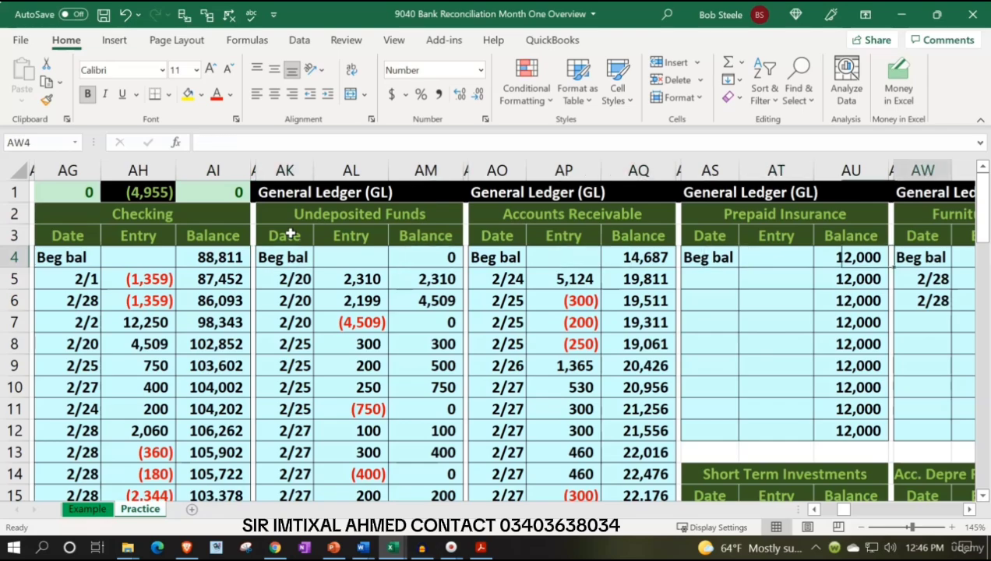
key("Right")
key("Right")
key("Right")
key("Right")
key("Right")
key("Right")
key("Right")
key("Right")
key("Right")
key("Right")
key("Right")
key("Right")
key("Right")
key("Right")
key("Right")
key("Right")
key("Right")
key("Right")
key("Right")
key("Right")
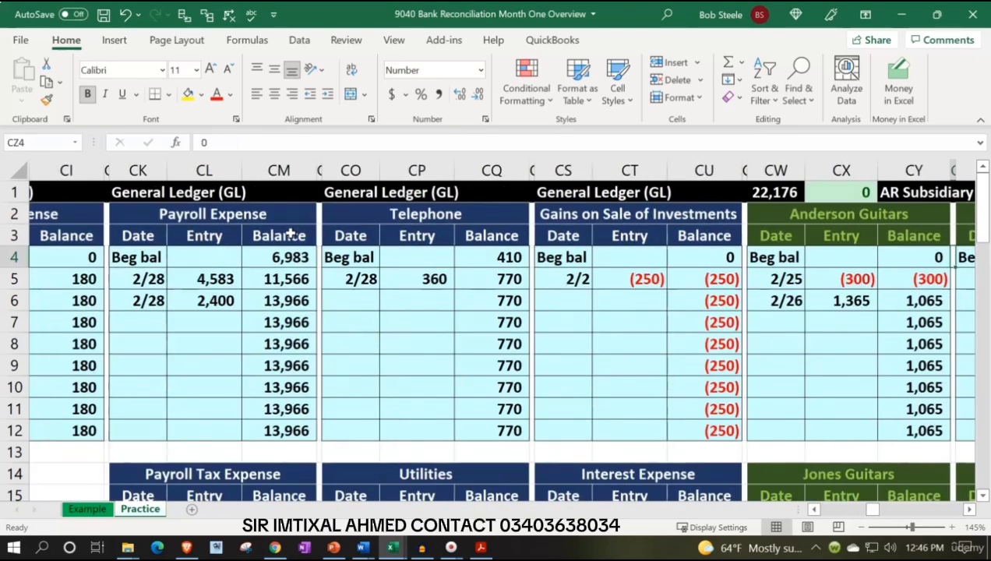
key("Right")
key("Right")
key("Right")
key("Right")
key("Right")
key("Right")
key("Right")
key("Right")
key("Right")
key("Right")
key("Right")
key("Right")
key("Right")
key("Right")
key("Right")
key("Right")
key("Right")
key("Right")
key("Right")
key("Right")
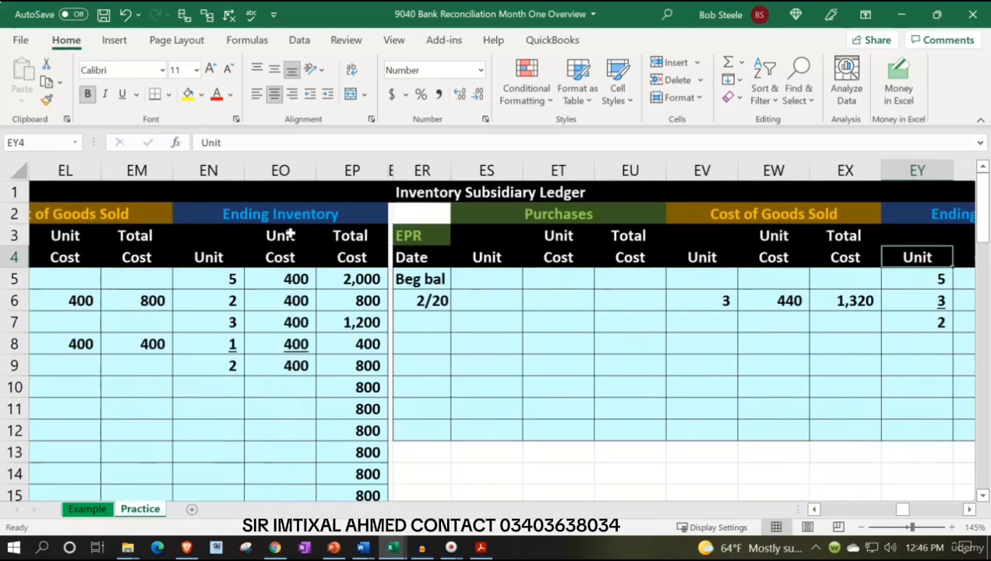
key("Right")
key("Right")
key("Right")
key("Right")
key("Right")
key("Right")
key("Right")
key("Right")
key("Right")
key("Right")
key("Right")
key("Right")
key("Right")
key("Right")
key("Right")
key("Right")
key("Right")
key("Right")
key("Right")
key("Right")
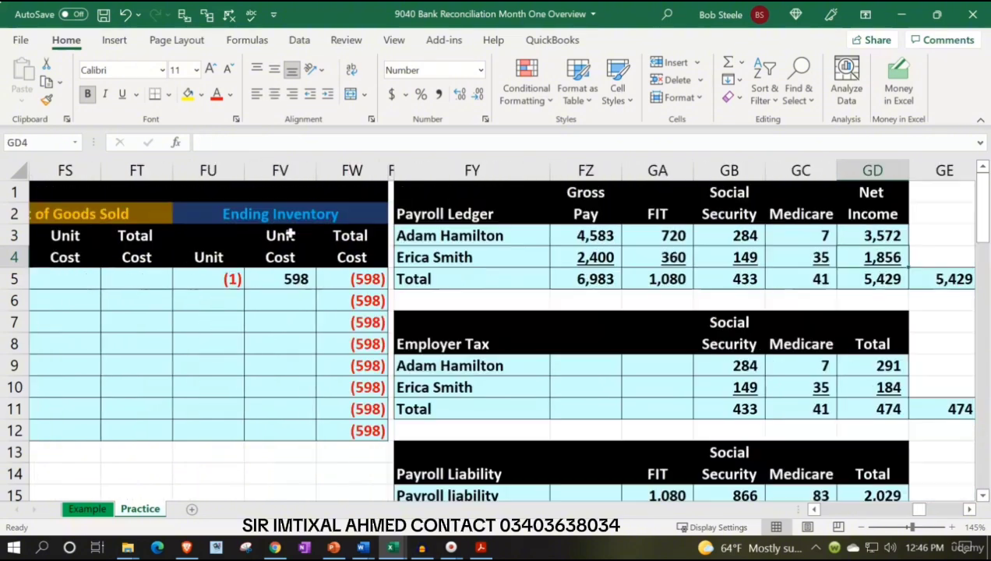
key("Right")
key("Right")
key("Right")
key("Right")
key("Right")
key("Right")
key("Right")
key("Right")
key("Right")
key("Right")
key("Right")
key("Right")
key("Right")
key("Right")
key("Right")
key("Right")
key("Right")
key("Right")
key("Right")
key("Right")
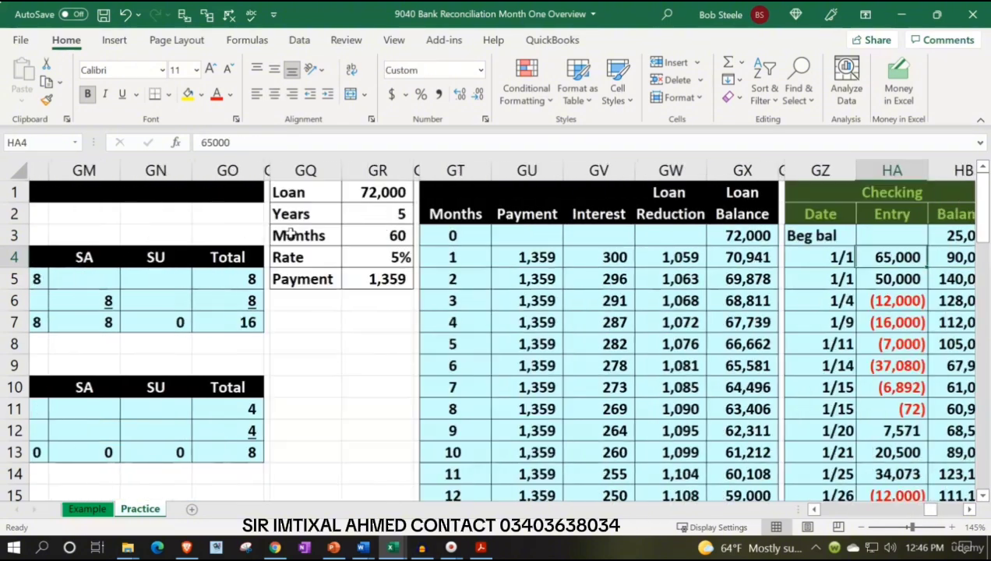
key("Right")
key("Right")
key("Right")
key("Right")
key("Right")
key("Right")
key("Right")
key("Right")
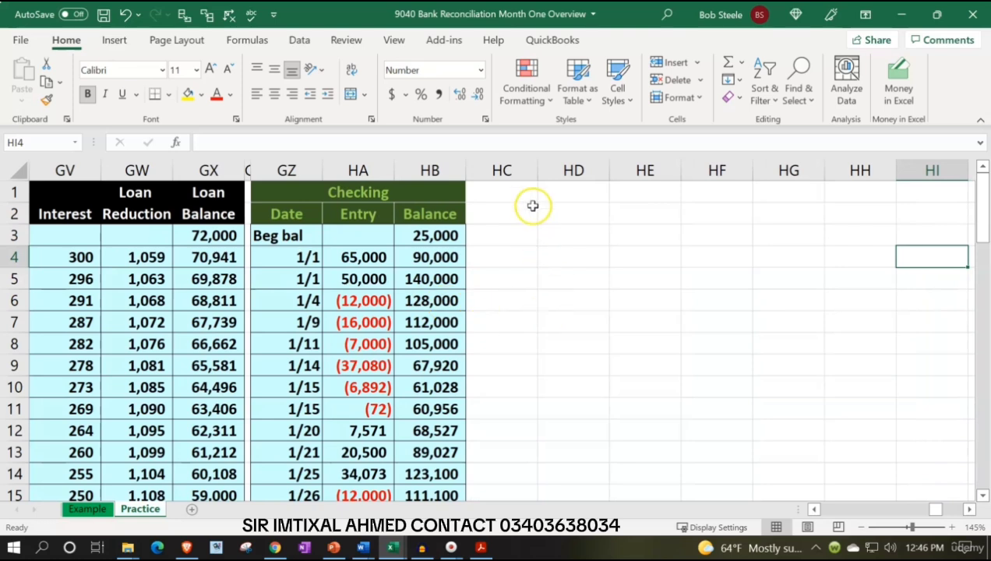
left_click_drag(538, 170, 474, 168)
left_click(520, 189)
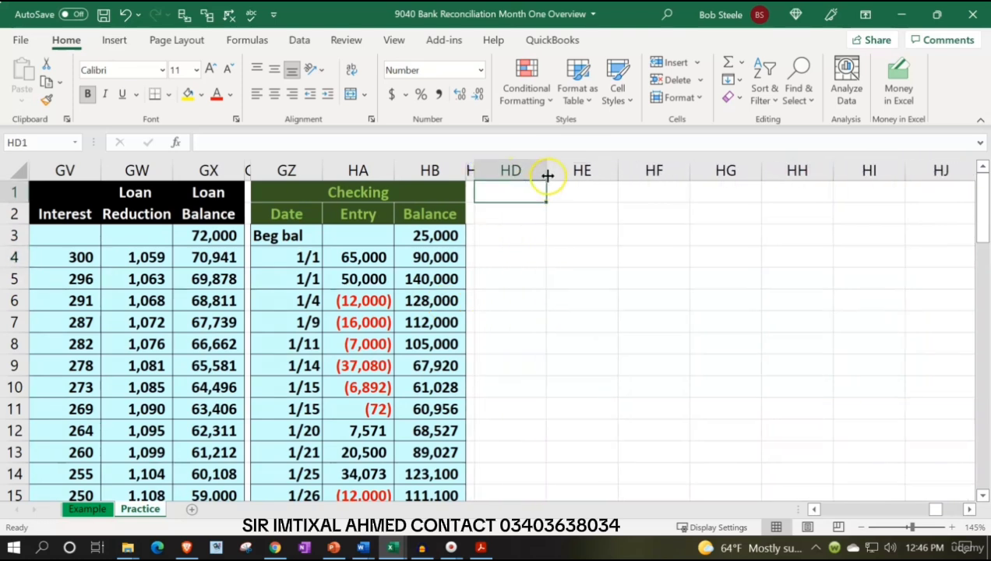
Label HD1 "Beginning cleared balance" and widen column HD to fit the text
left_click_drag(548, 173, 650, 169)
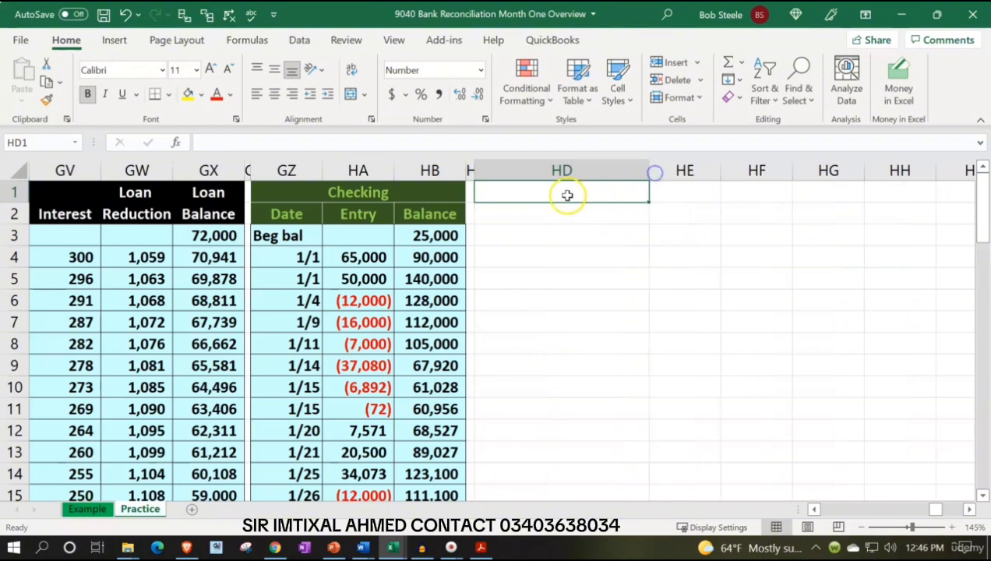
type("Beg")
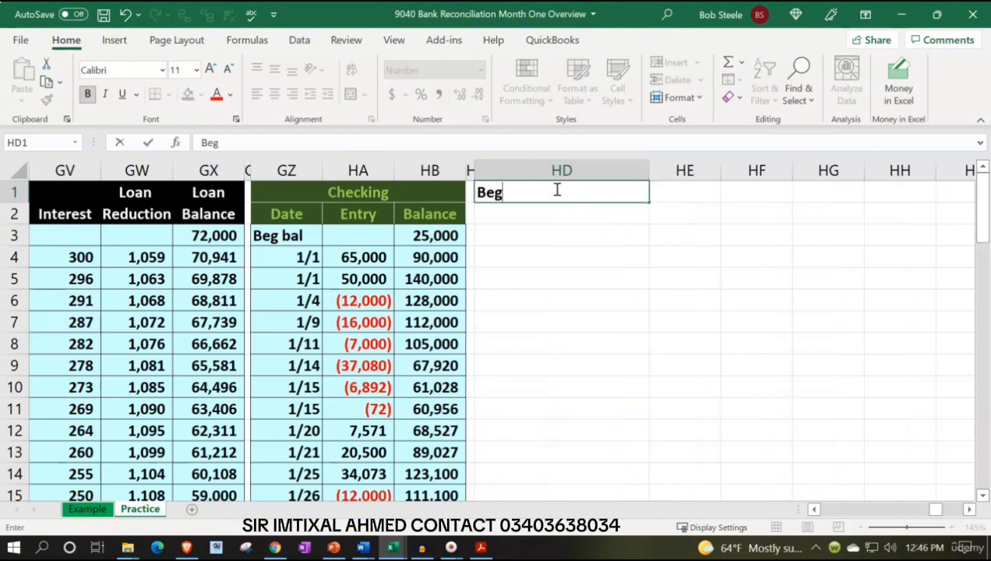
type("inning clear")
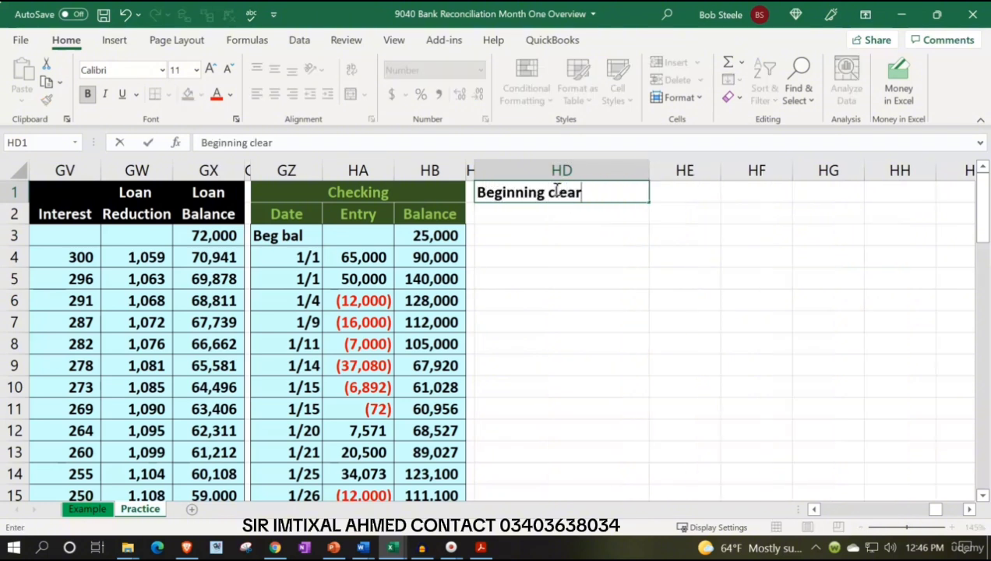
type("ed balance")
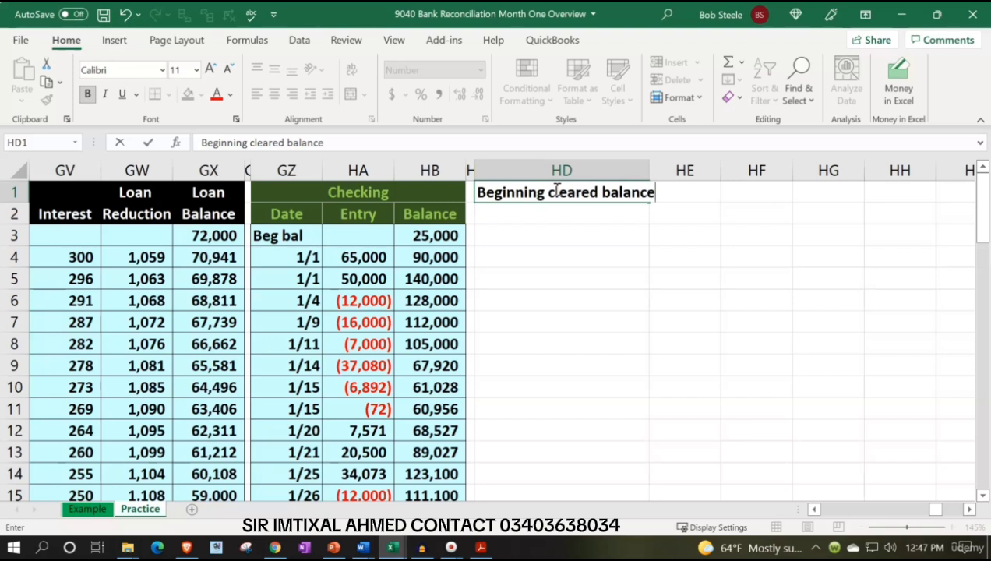
key("Tab")
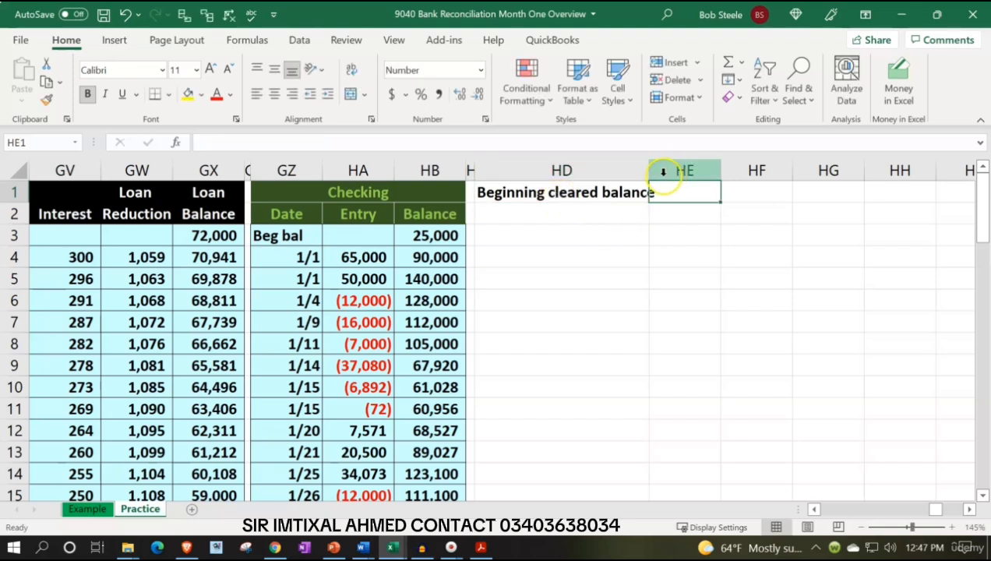
left_click_drag(652, 170, 660, 170)
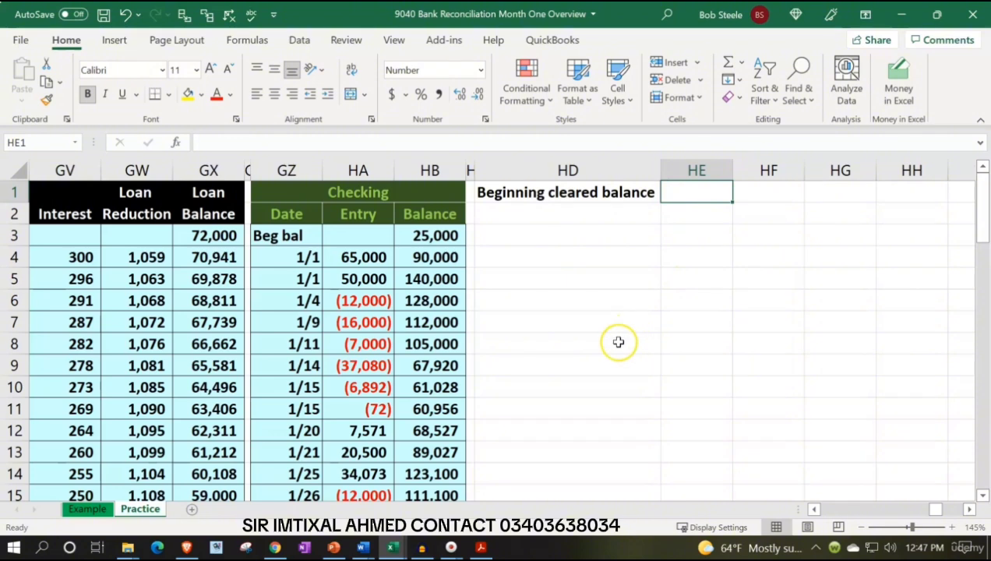
Look up the January 1 balance on the bank statement PDF, and enter 25,000 in HF1 and 30,000 in HG1
left_click(485, 549)
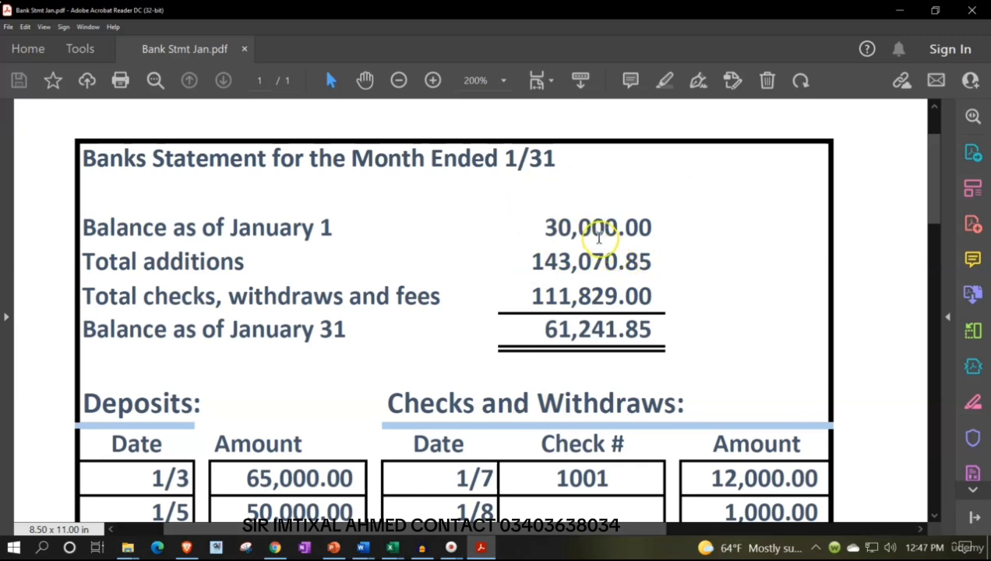
left_click(901, 10)
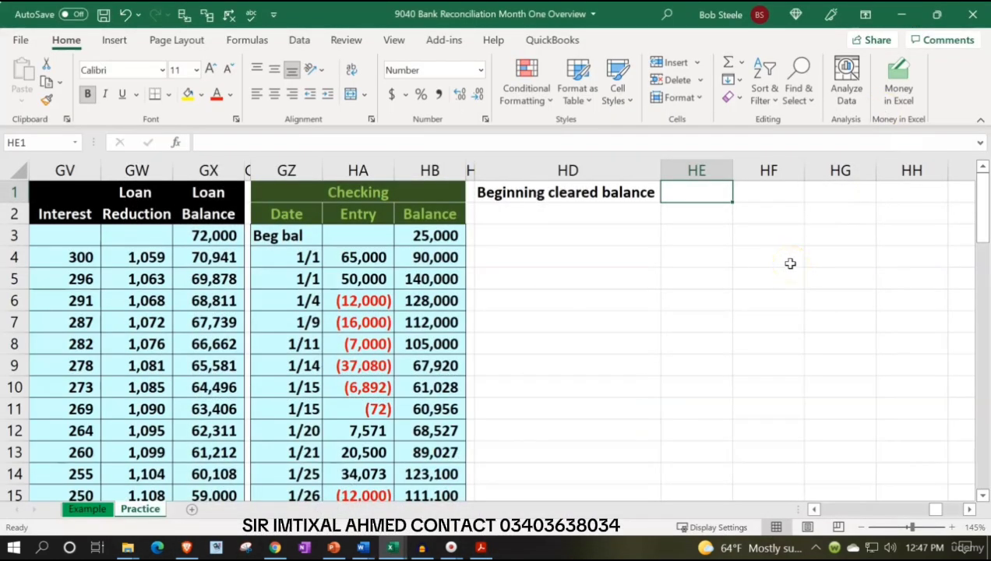
key("Right")
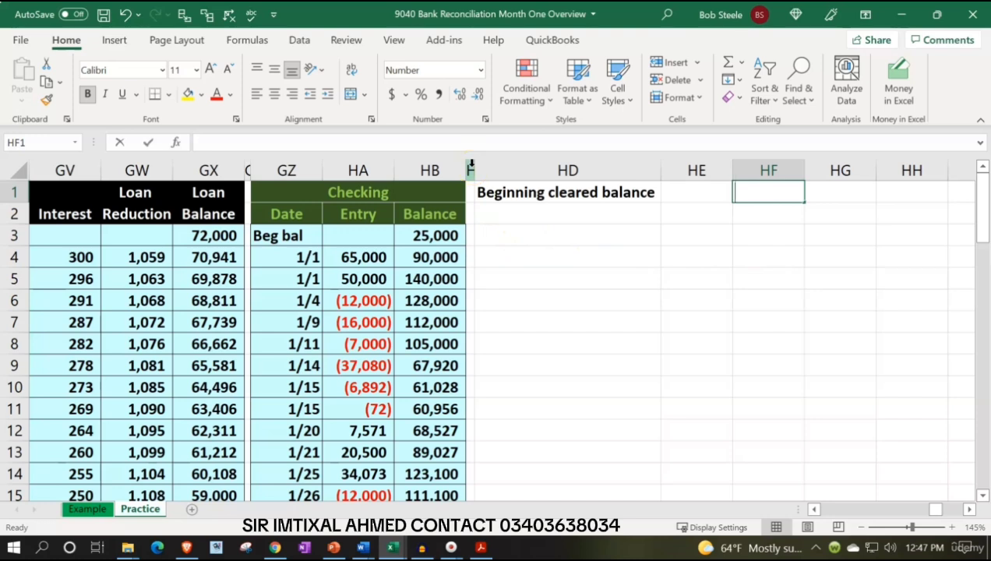
type("25000")
key("Tab")
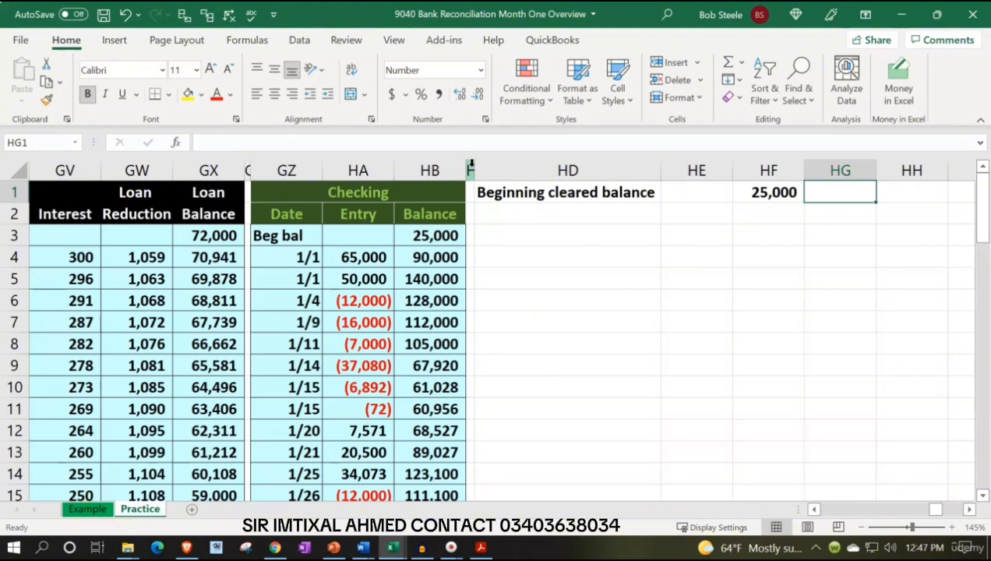
type("30000")
key("Tab")
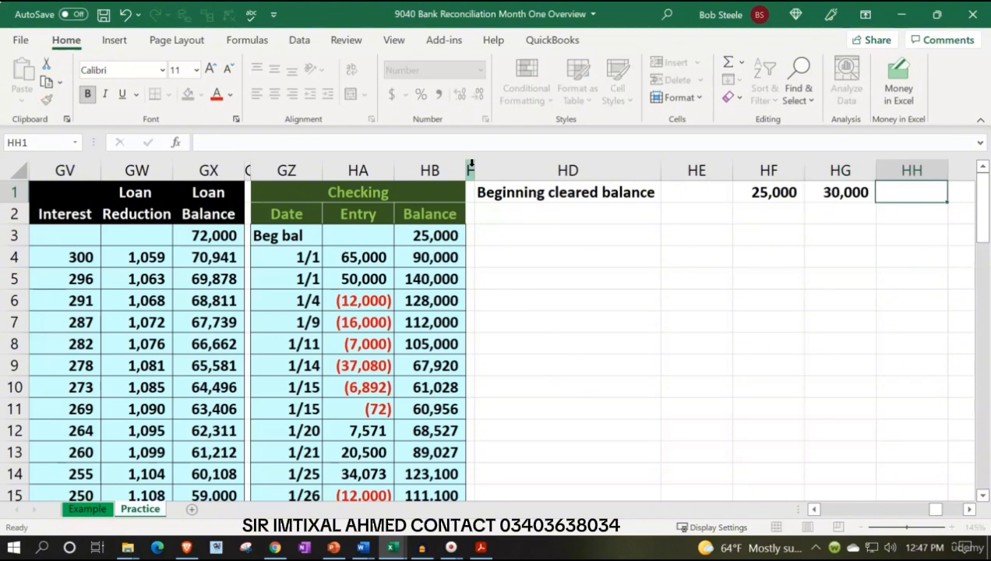
Calculate the difference between the two beginning balances in HH1 with the formula =HF1-HG1
type("=")
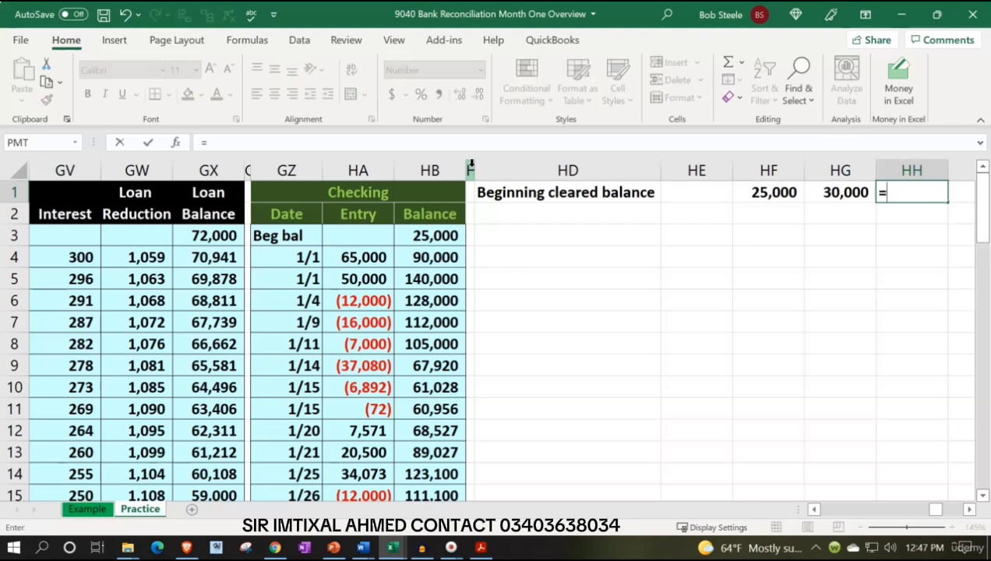
key("Left")
key("Left")
type("-")
key("Left")
key("Return")
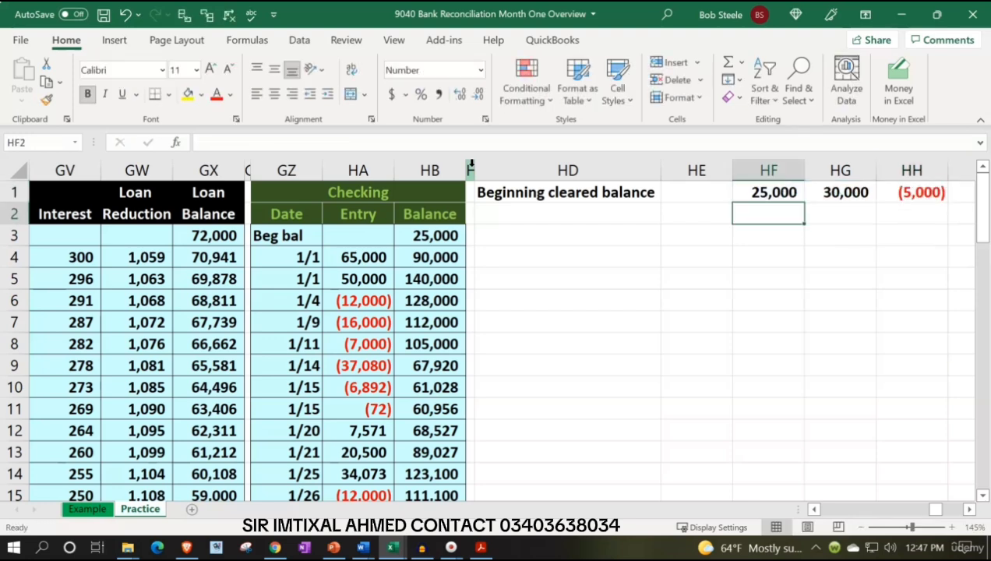
Enter the label "Cleared deposite:" in HD2, under the beginning cleared balance
key("Left")
key("Left")
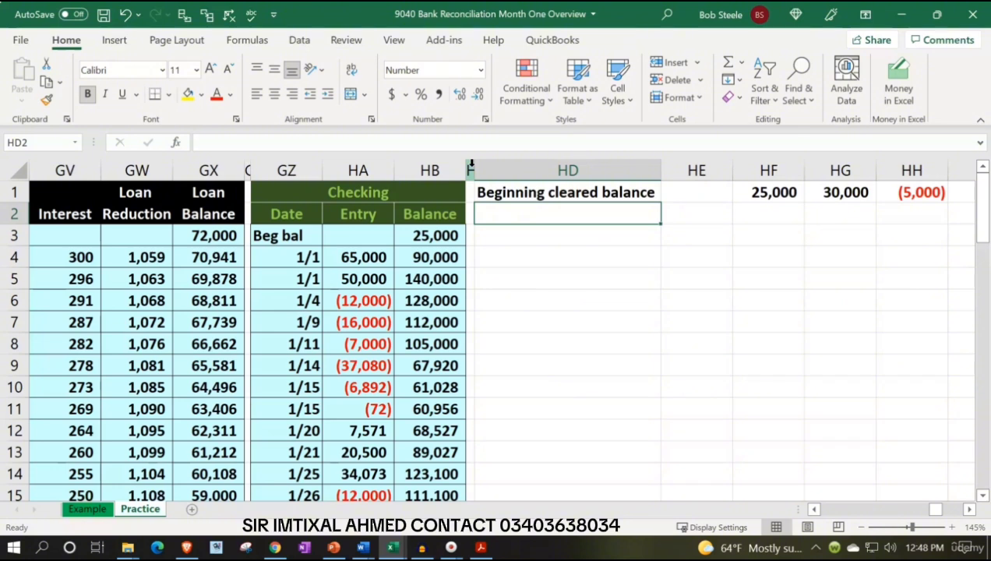
type("Cl")
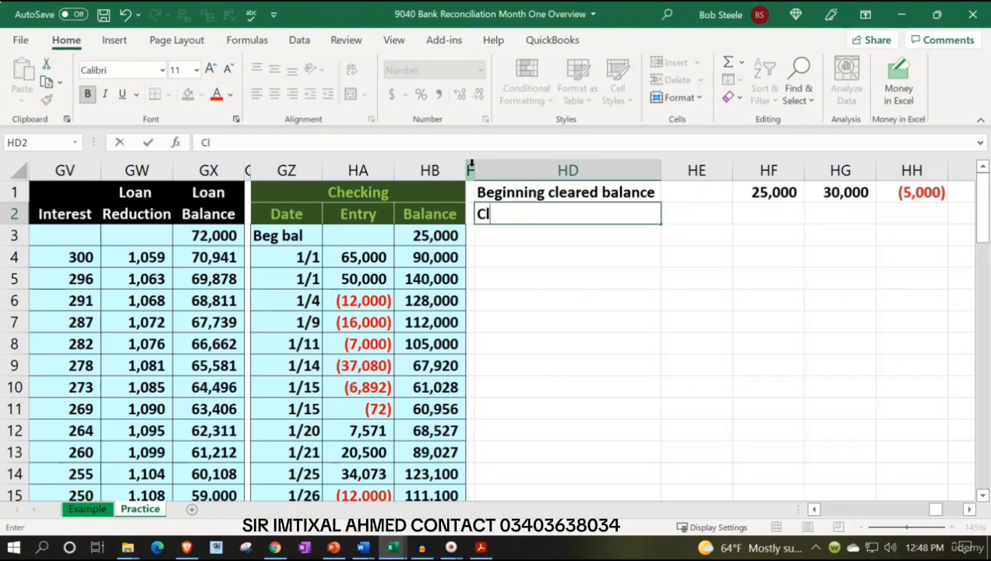
type("eared de")
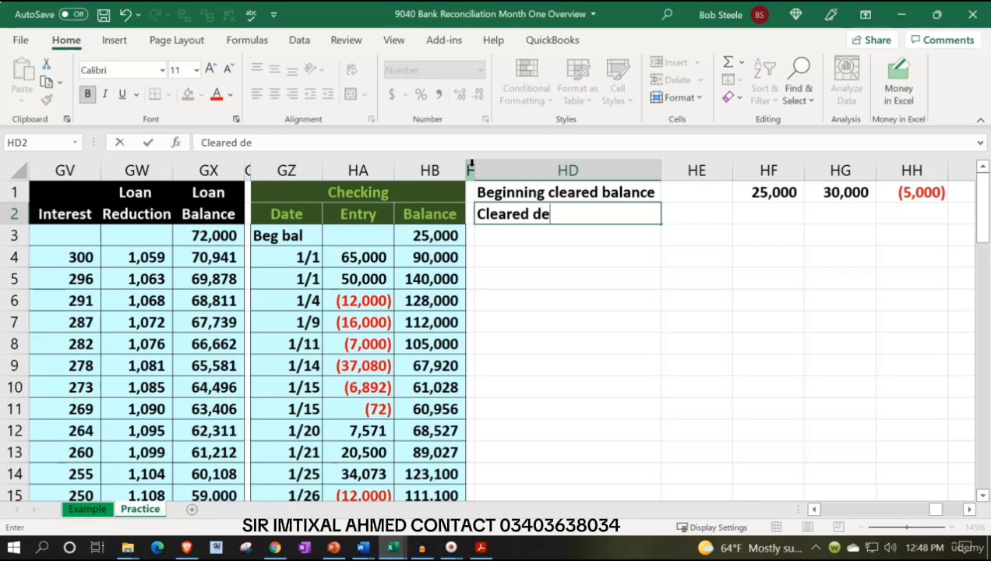
type("posite:")
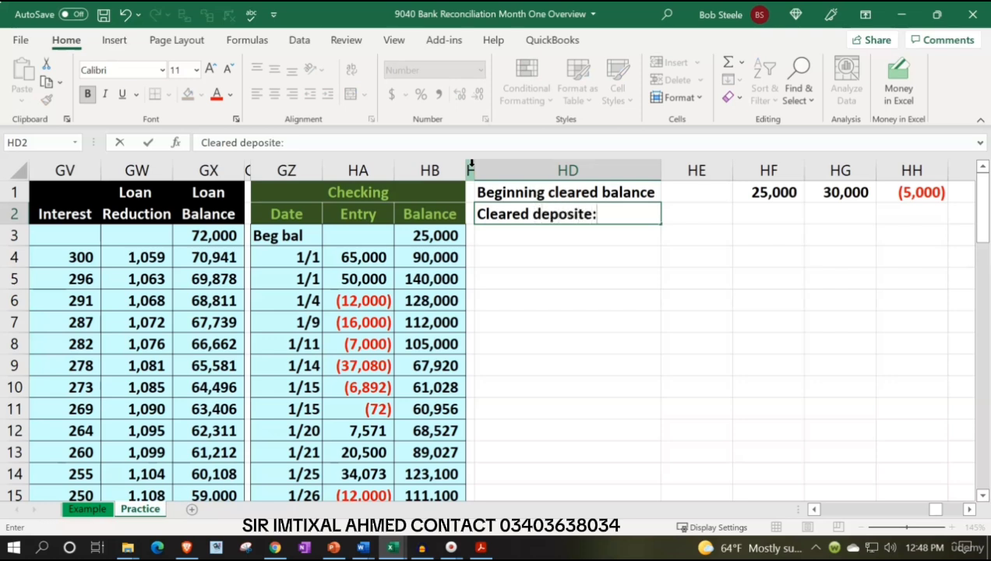
key("Return")
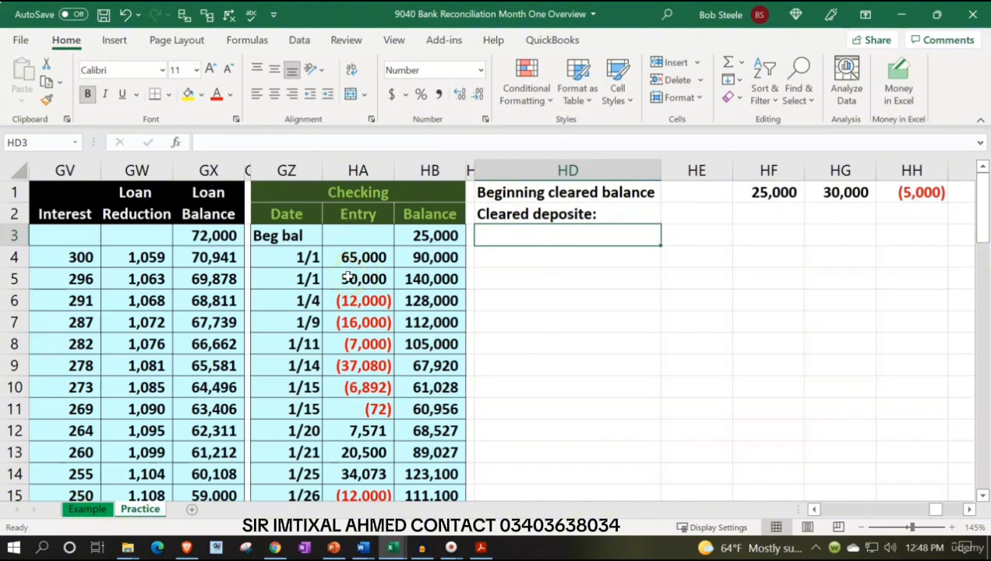
Compare the ledger's beginning balance in HB3 and HF1 with the balances summarized on the January bank statement PDF
left_click(480, 548)
left_click(480, 548)
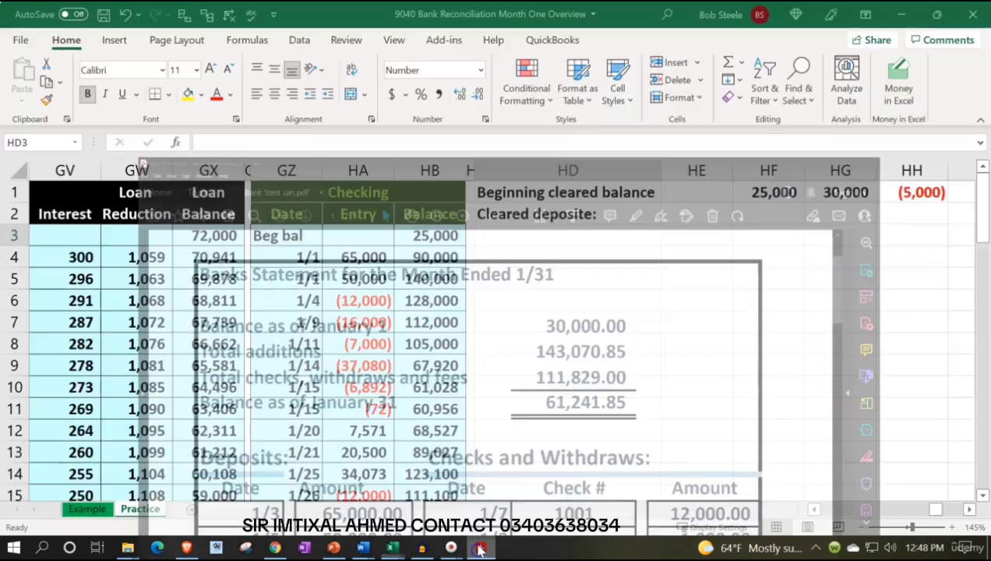
left_click(436, 236)
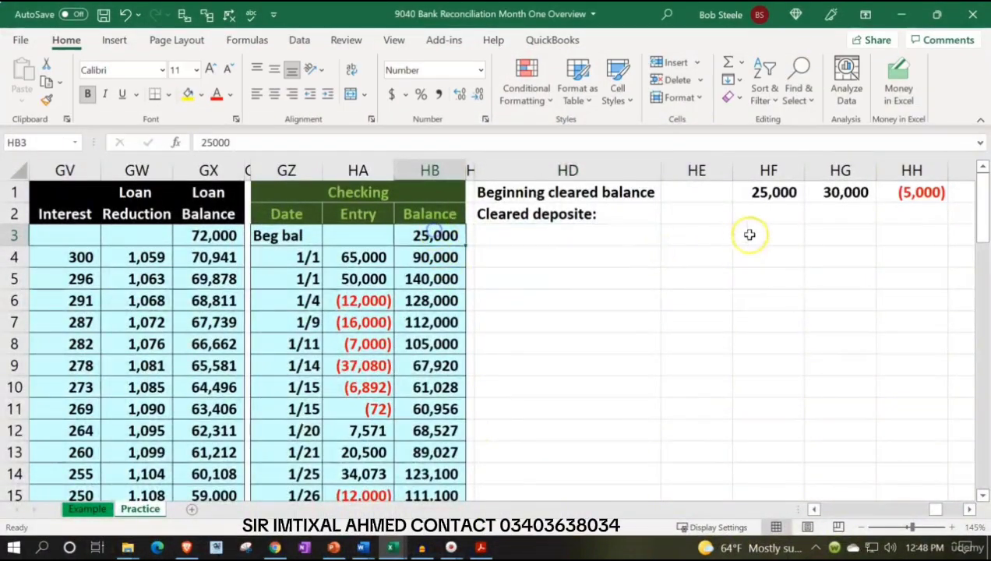
left_click(761, 194)
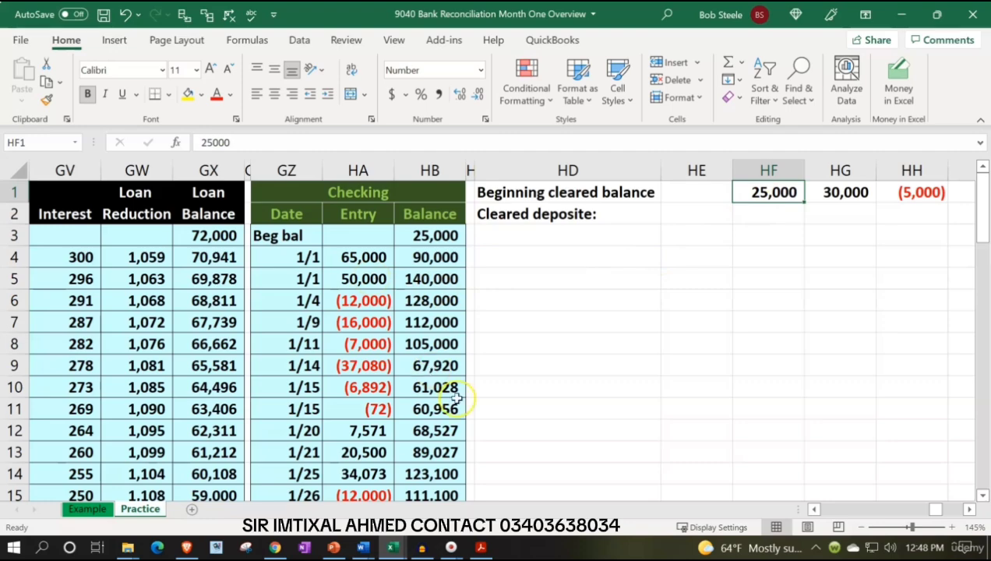
left_click(483, 548)
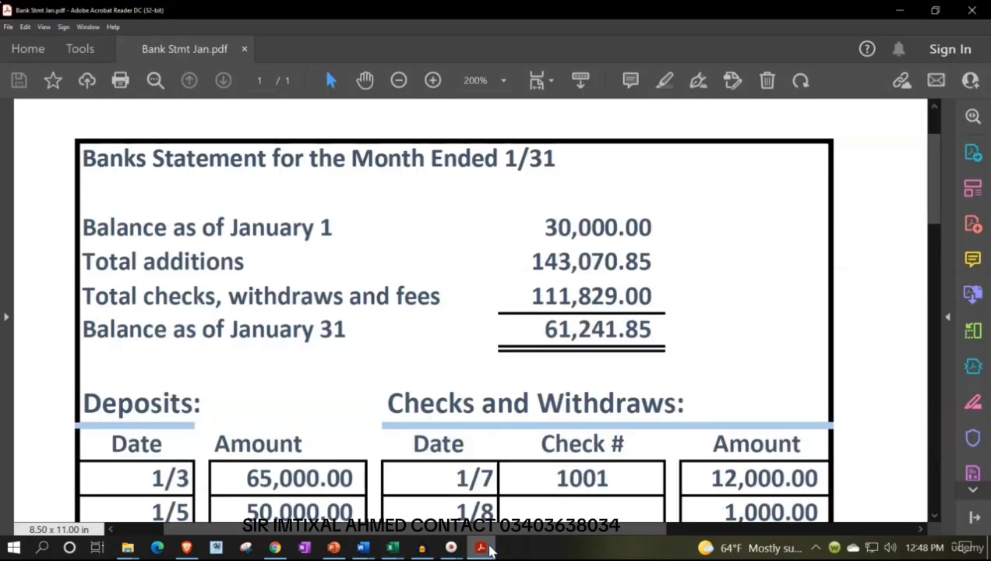
left_click(483, 548)
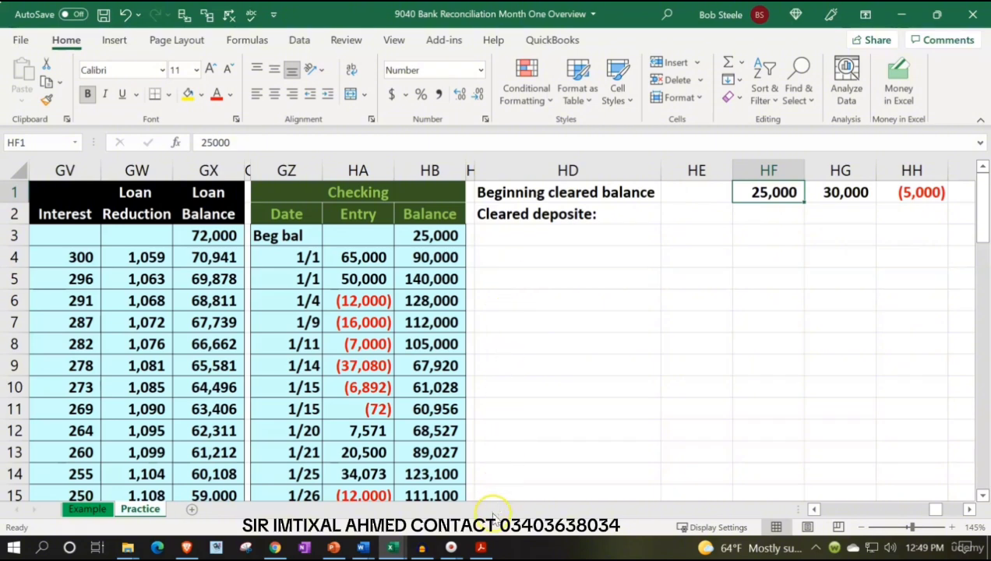
Review the deposits, checks, withdrawals and service charges listed on the January bank statement PDF, and return to the workbook
left_click(482, 548)
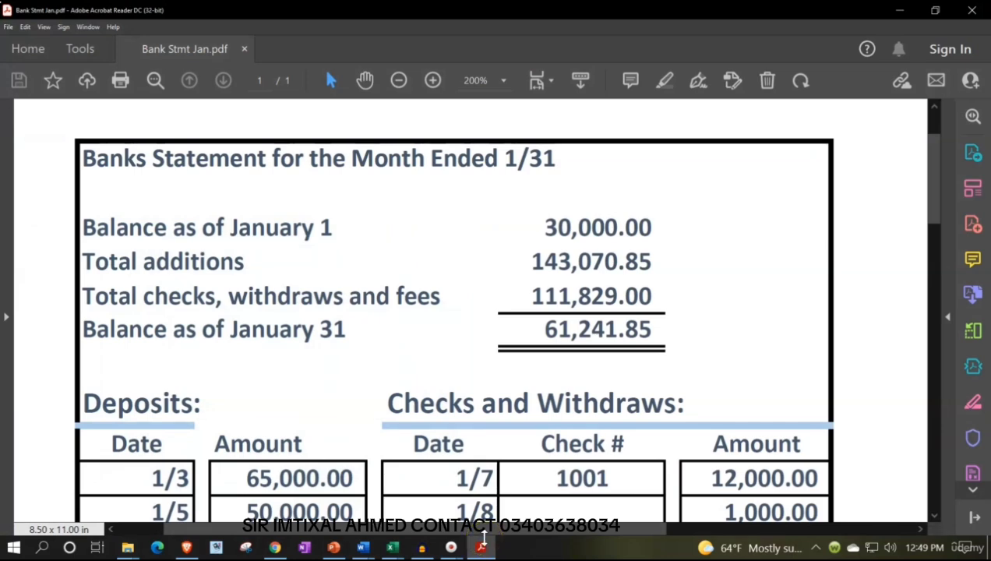
scroll(485, 427, "down", 1)
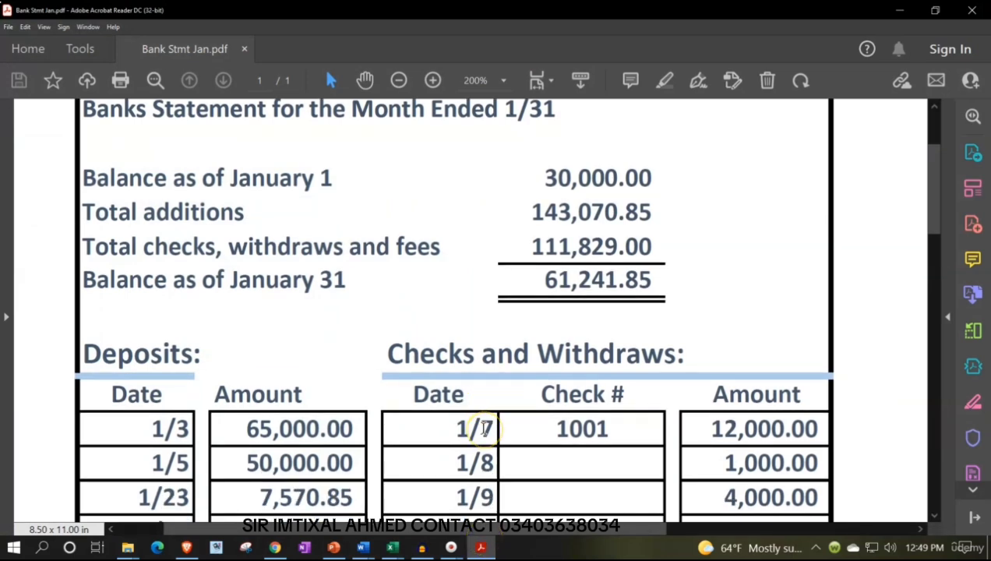
scroll(484, 427, "down", 4)
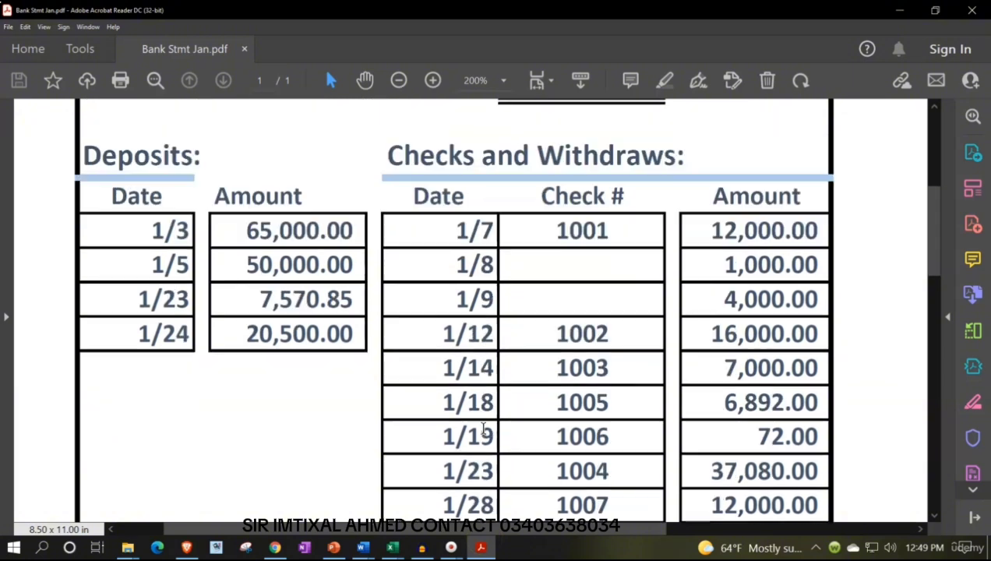
scroll(485, 427, "down", 1)
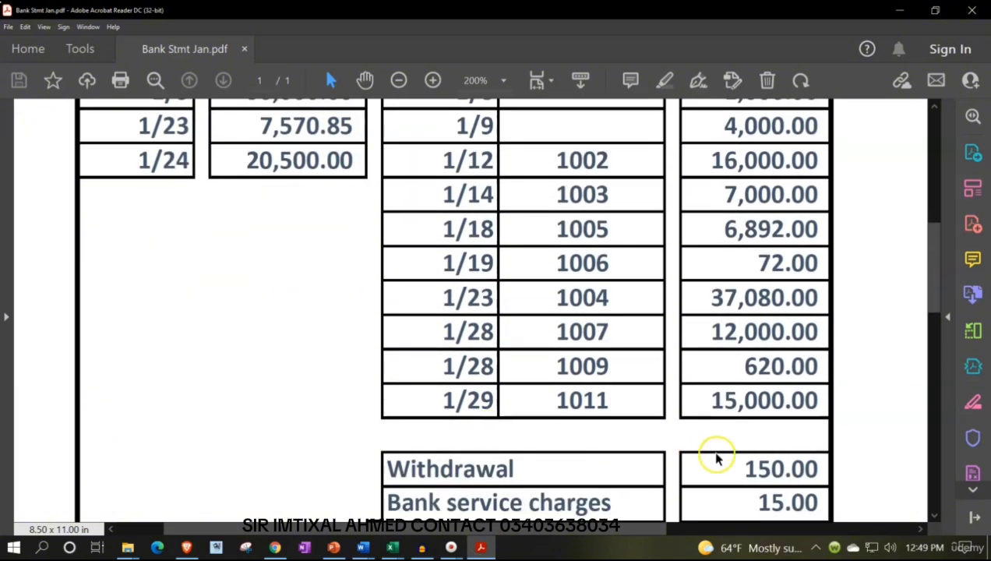
scroll(725, 504, "up", 2)
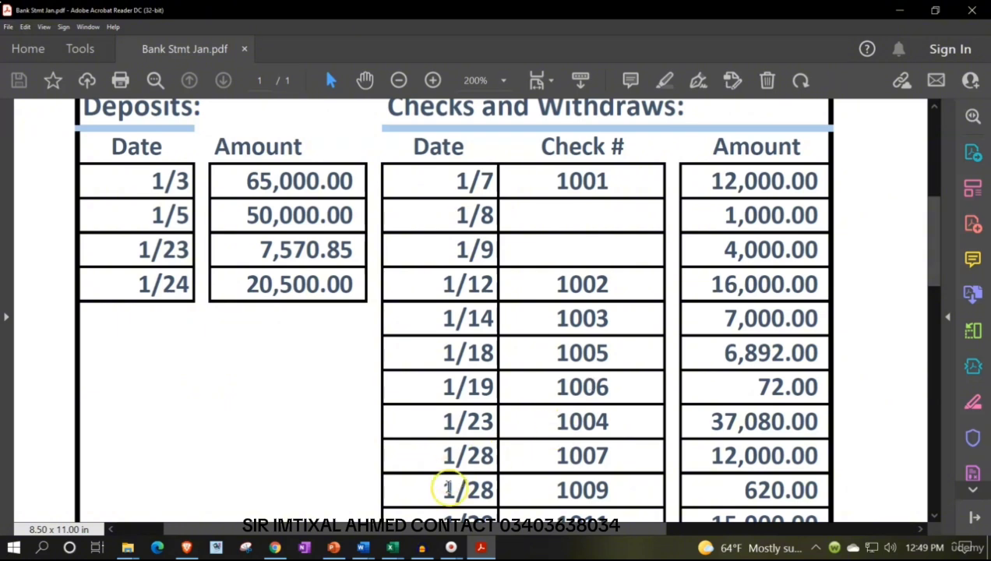
left_click(480, 548)
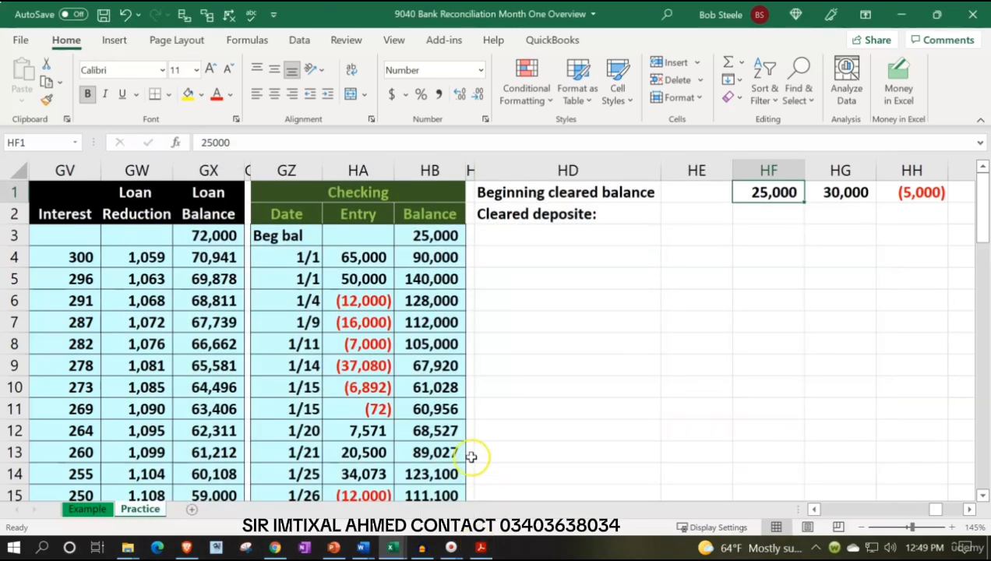
Highlight the 65,000.00 deposit dated 1/3 on the bank statement PDF and switch back to the Excel workbook
left_click(483, 549)
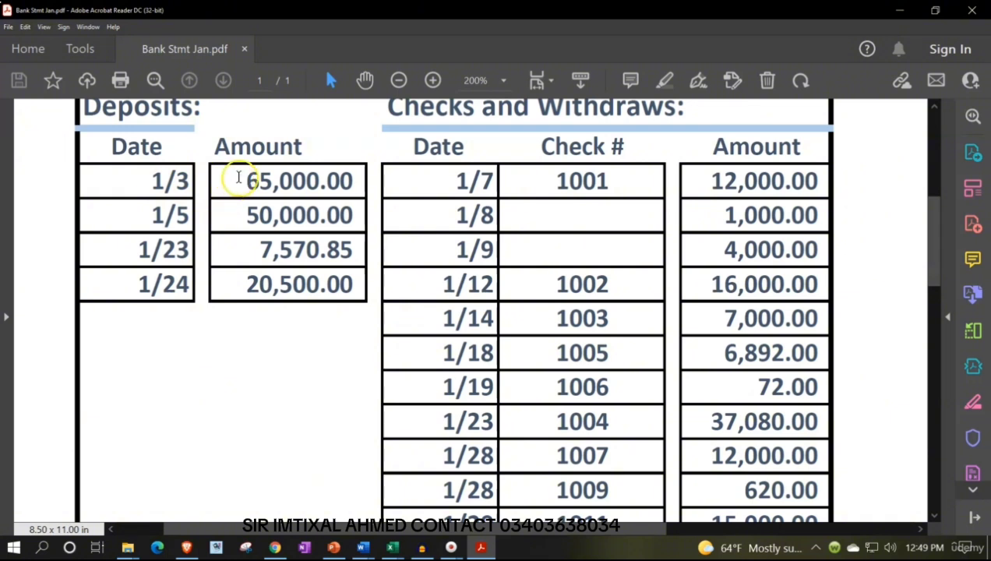
left_click_drag(236, 175, 335, 199)
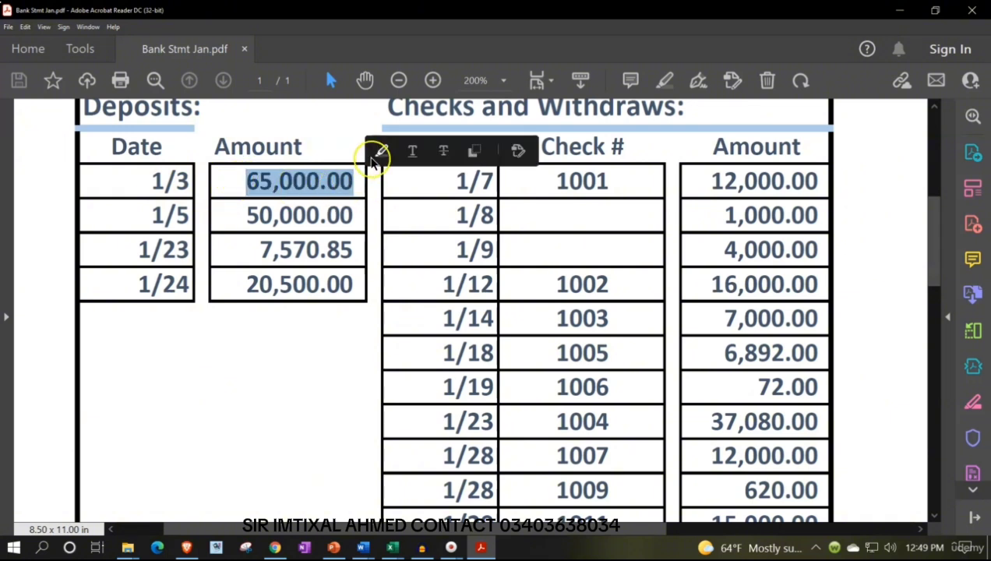
left_click(381, 151)
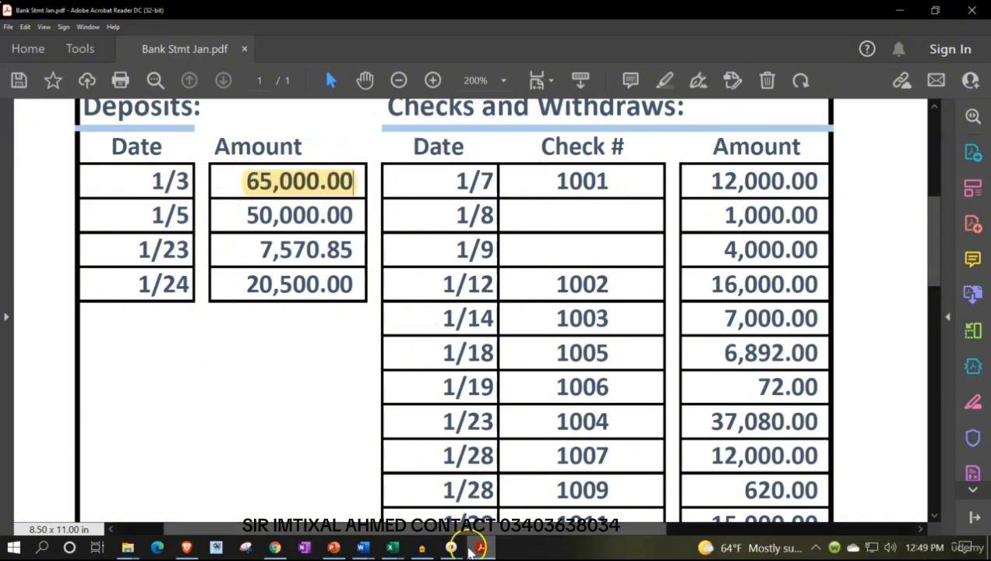
left_click(481, 547)
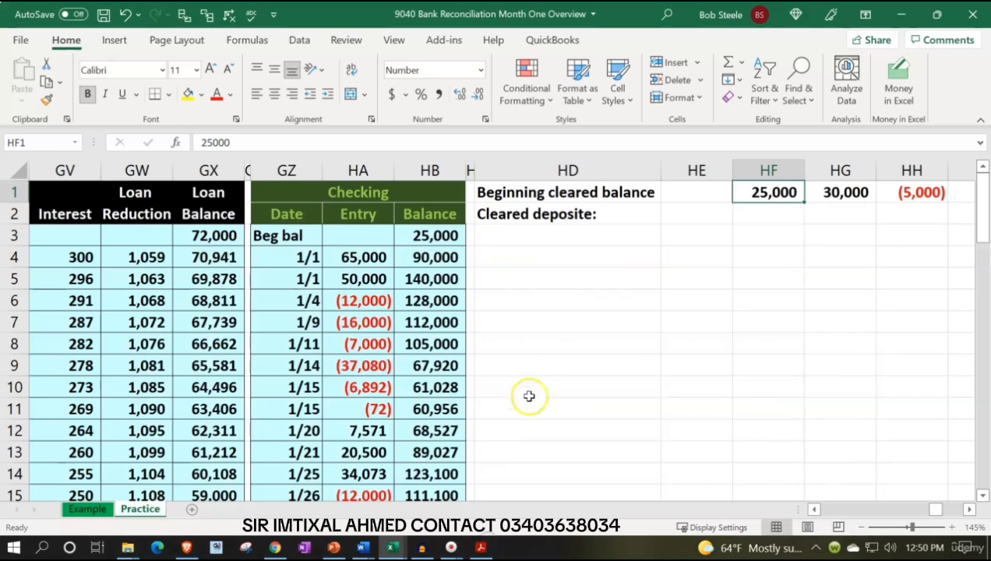
Copy the formatting of date cell GZ4 onto HD3, under the cleared deposits label, with Format Painter
left_click(525, 237)
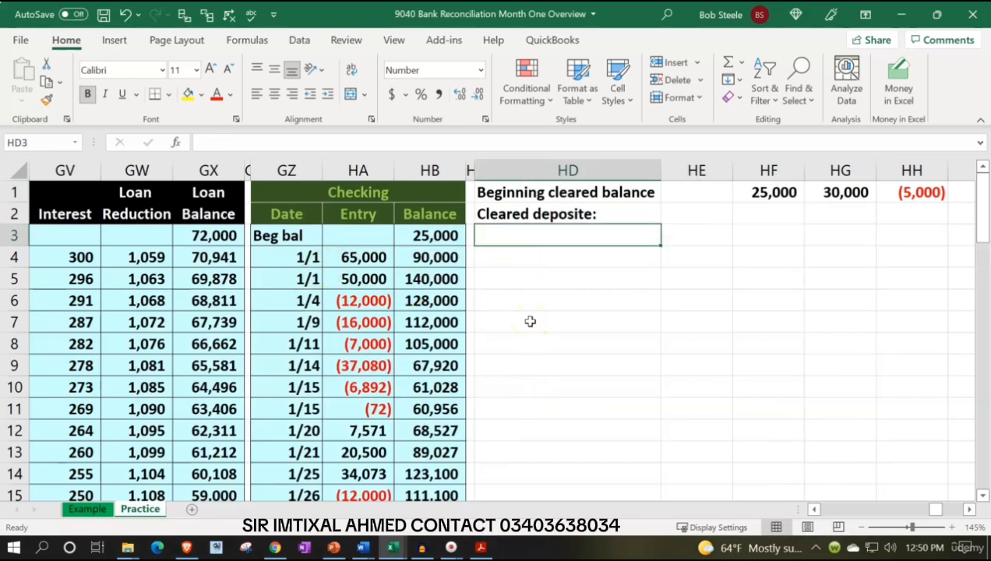
left_click(308, 257)
left_click(49, 84)
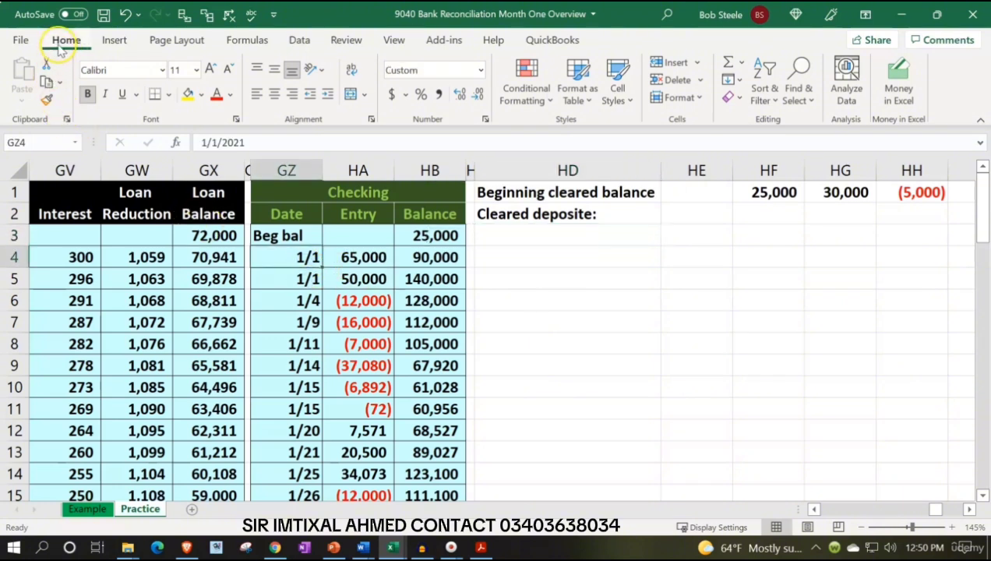
left_click(46, 99)
left_click(513, 239)
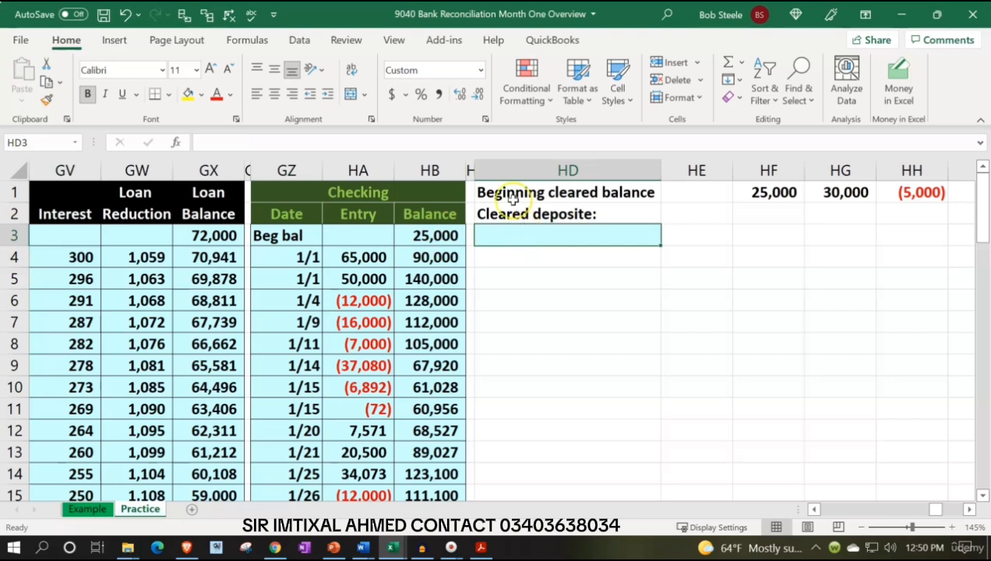
Enter the formula =GZ4 in HD3 to bring in the date of the first ledger deposit
type("=")
key("Left")
key("Left")
key("Left")
key("Left")
key("Down")
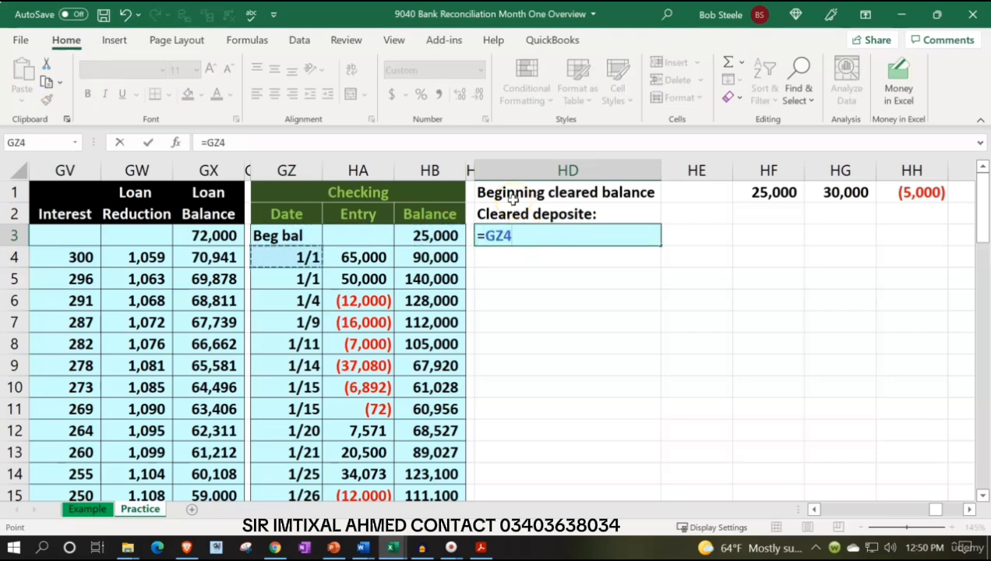
key("Tab")
Enter the formula =HA4 in HE3 to bring in the first ledger deposit's amount
type("=")
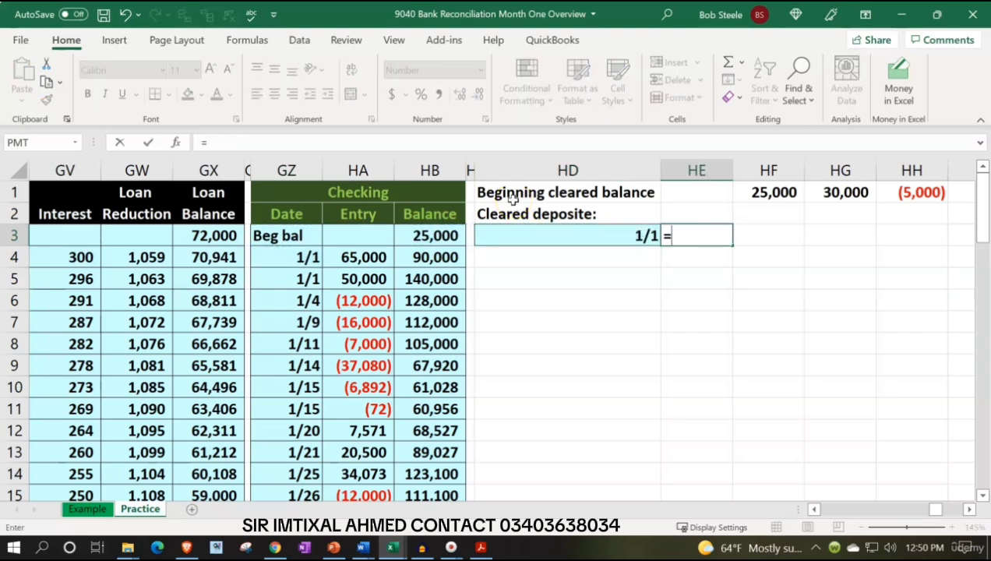
key("Left")
key("Left")
key("Left")
key("Left")
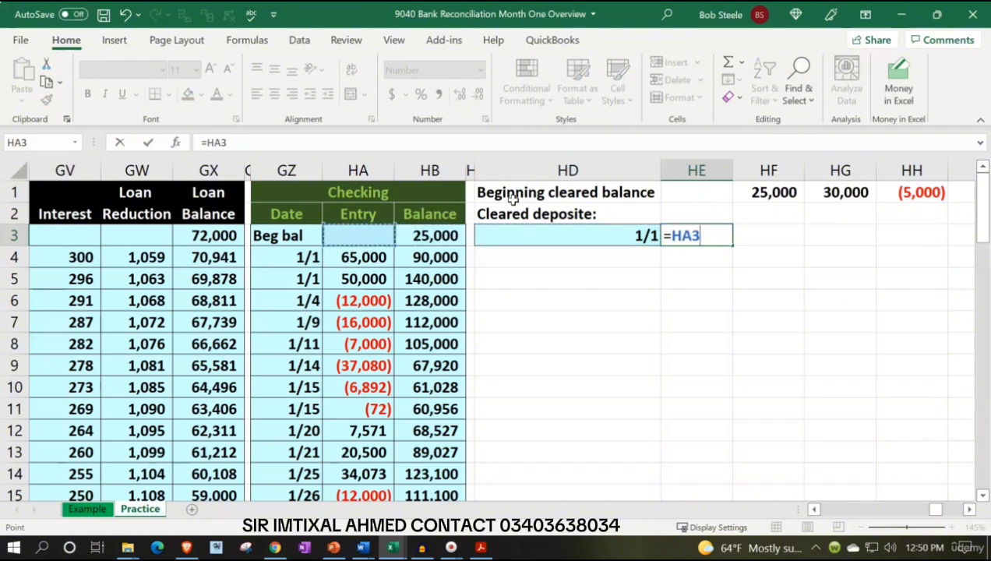
key("Down")
key("Return")
Fill HD3 down to HD12, then clear the contents of HD4:HD12 so only the date formatting is carried over
left_click(614, 234)
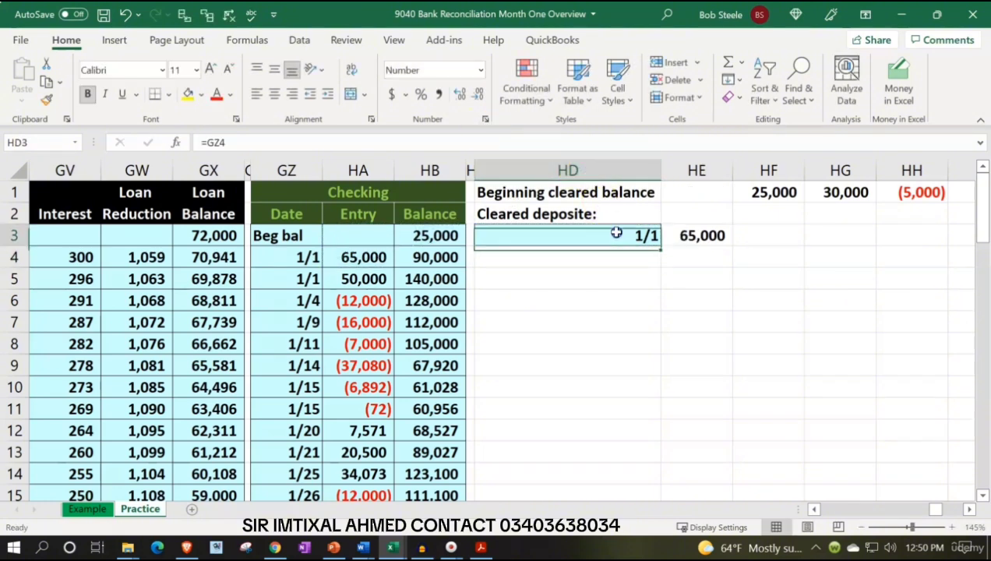
left_click_drag(659, 246, 663, 434)
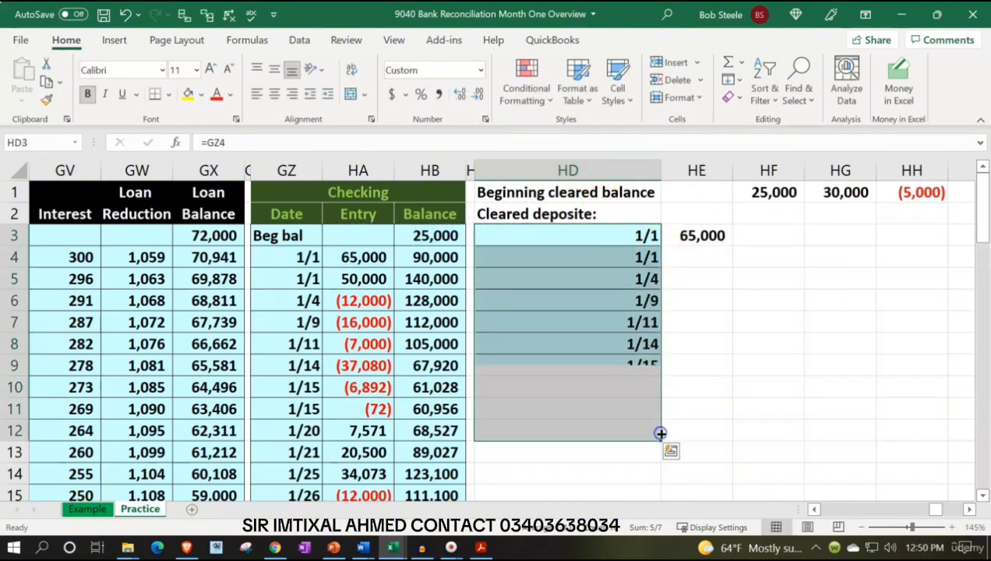
left_click_drag(644, 257, 643, 427)
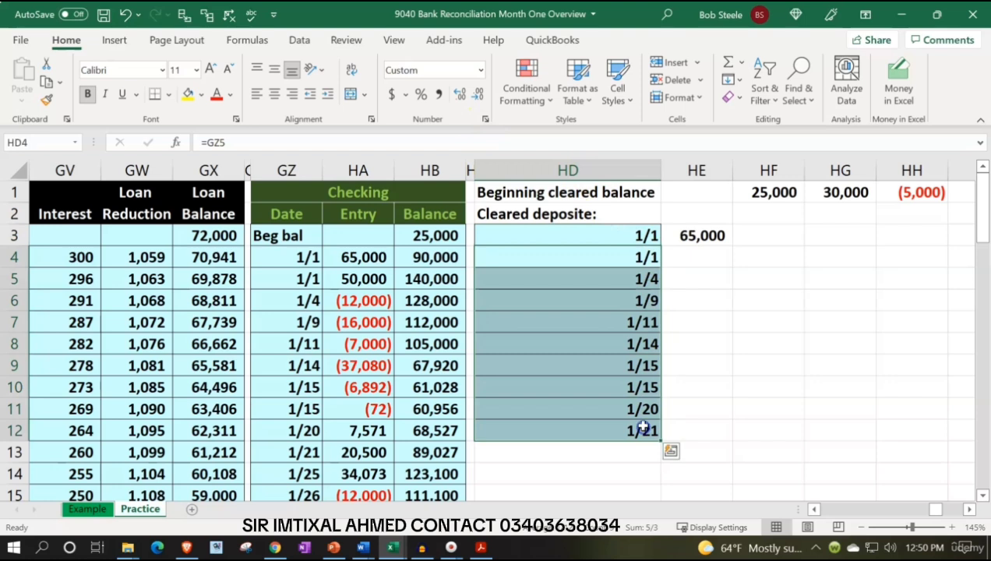
key("Delete")
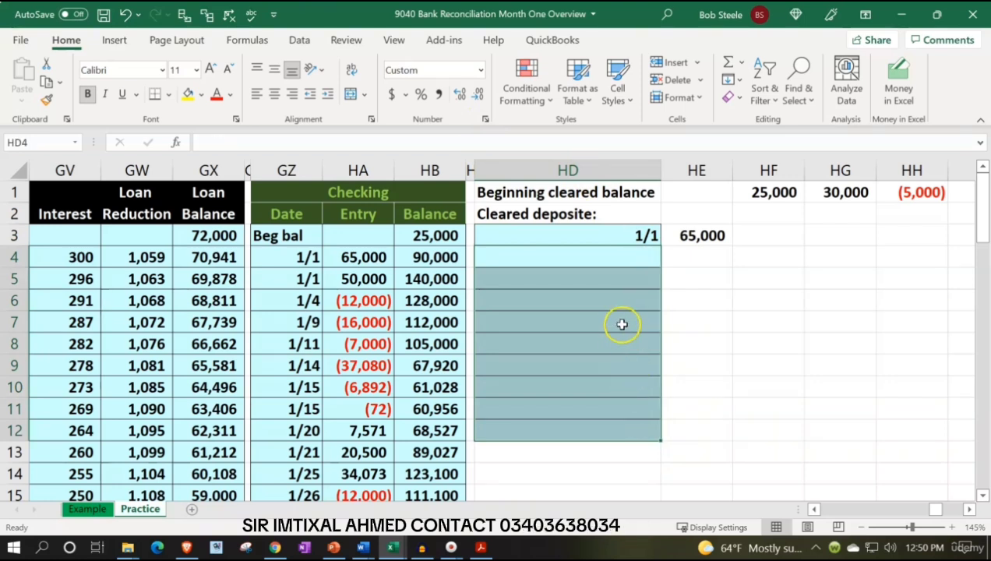
Shade the first cleared deposit's date and amount in GZ4:HA4 with the standard light green fill
left_click(612, 254)
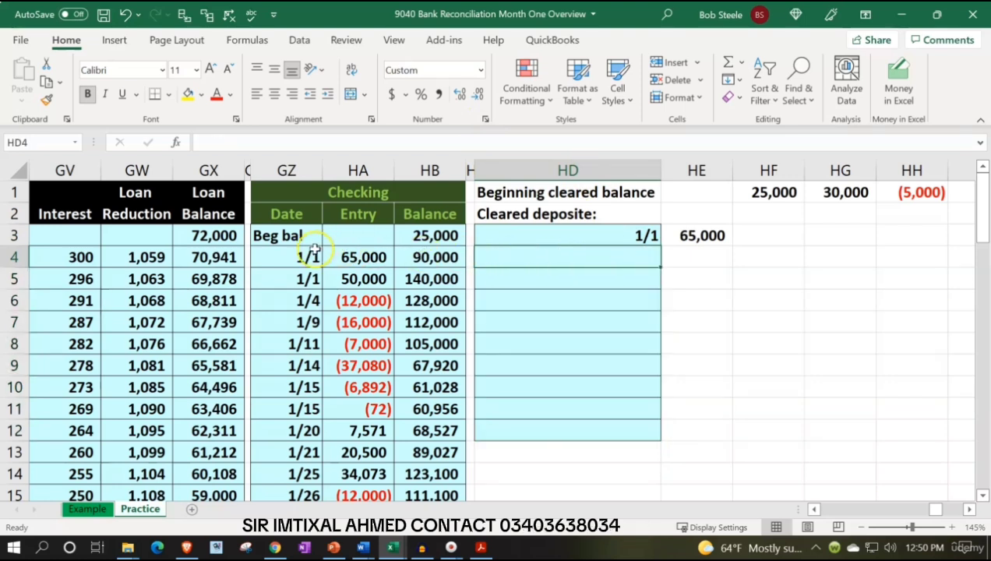
left_click_drag(306, 255, 339, 265)
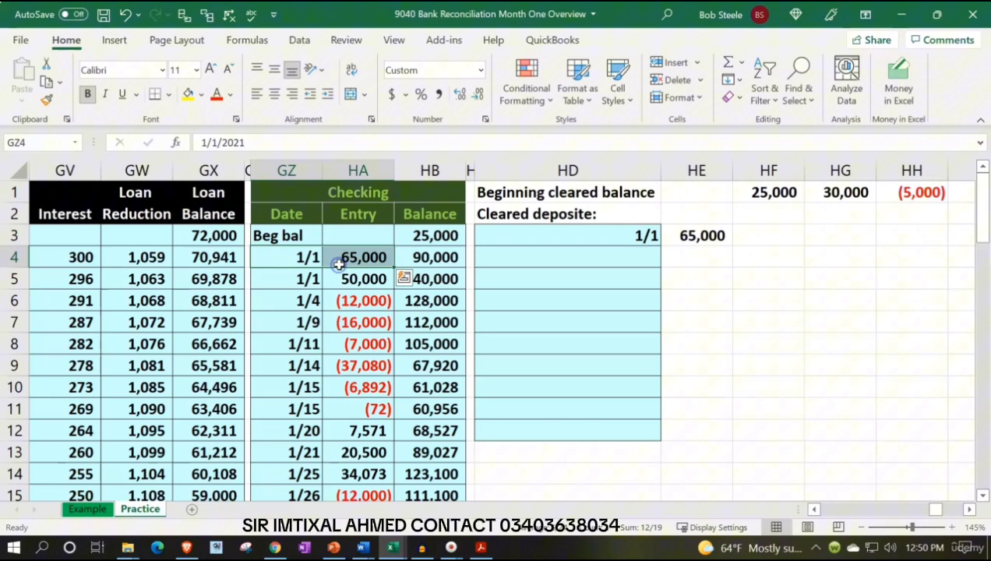
left_click(200, 94)
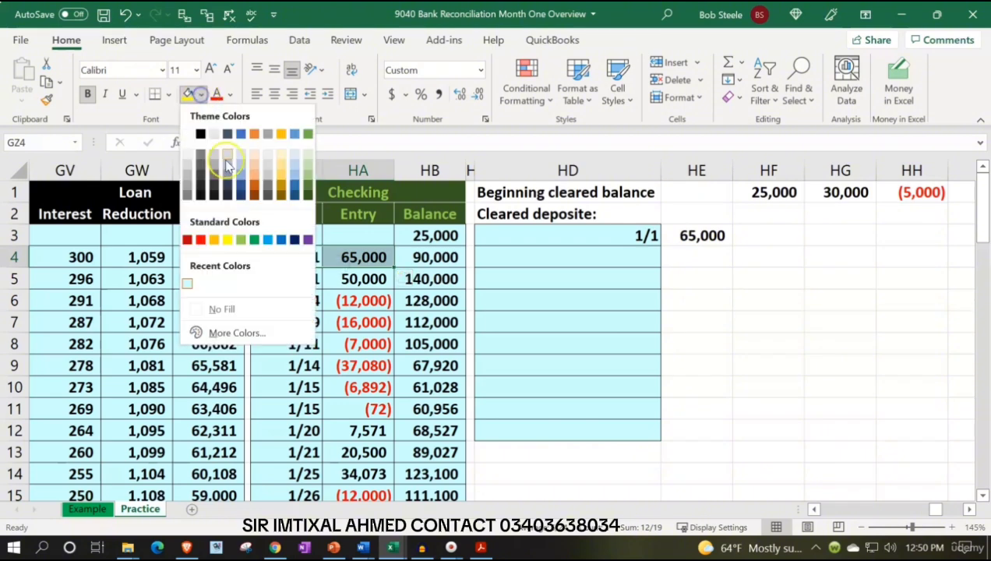
left_click(241, 239)
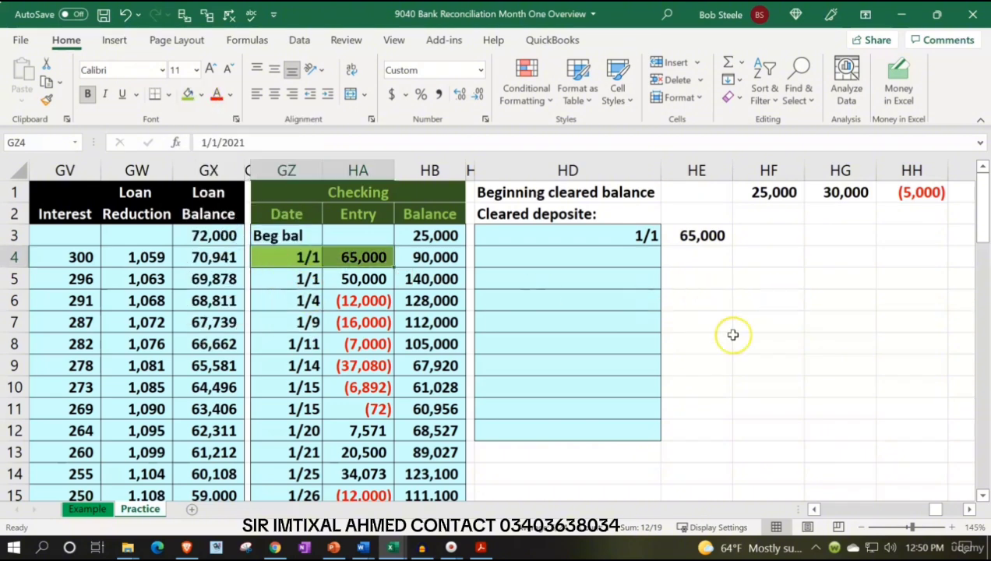
Highlight the 50,000.00 deposit dated 1/5 on the bank statement PDF and return to the Excel workbook
left_click(481, 547)
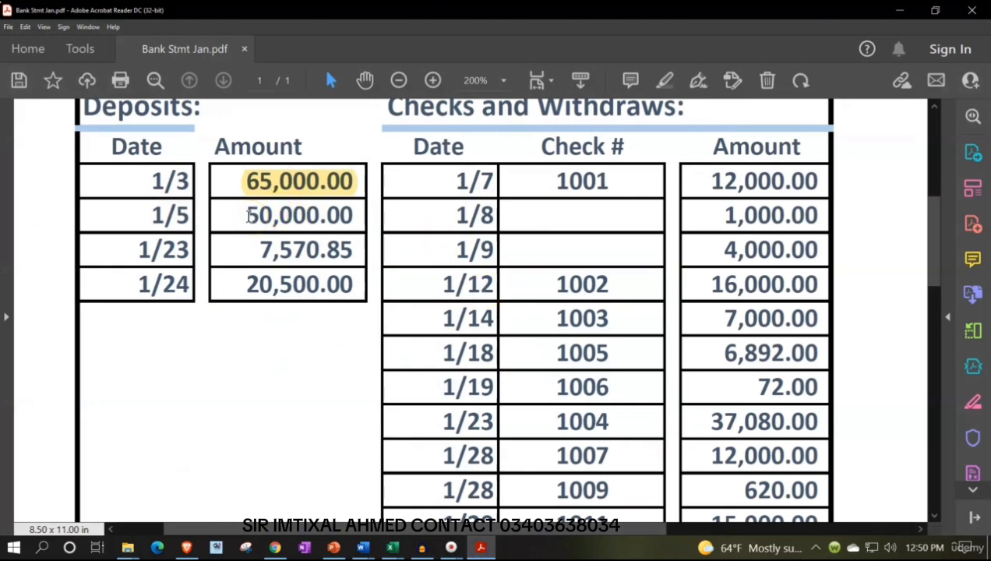
left_click_drag(248, 217, 355, 217)
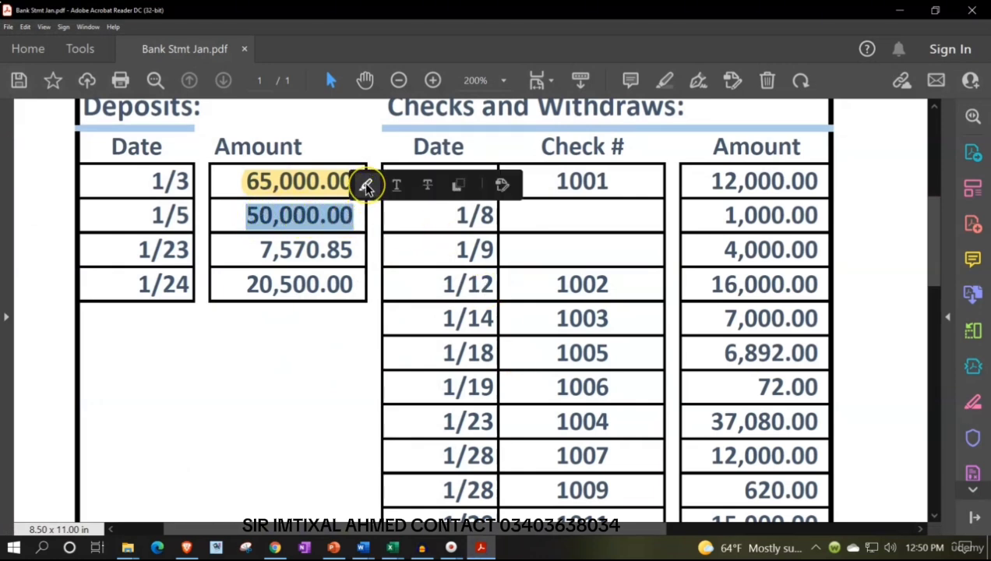
left_click(366, 185)
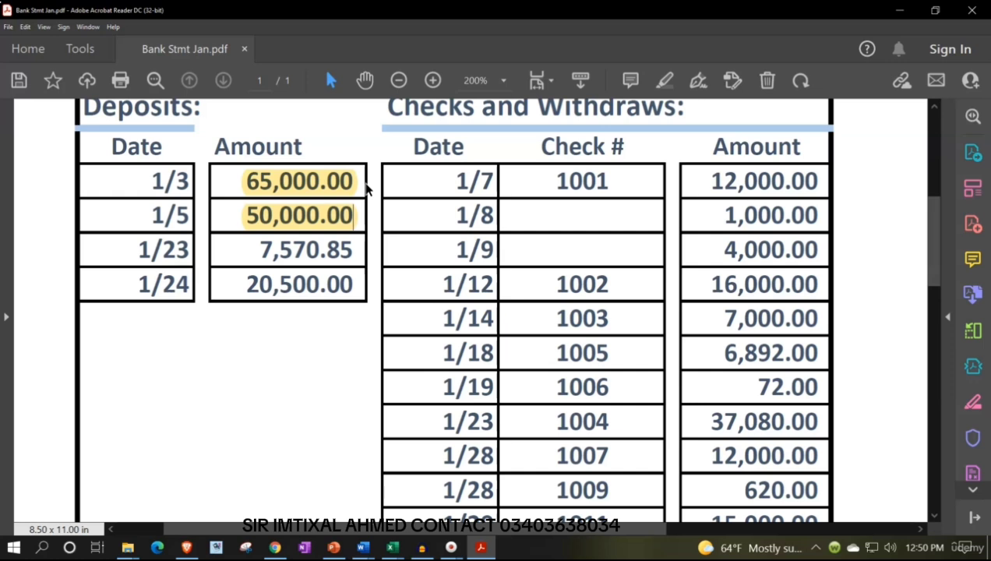
left_click(475, 547)
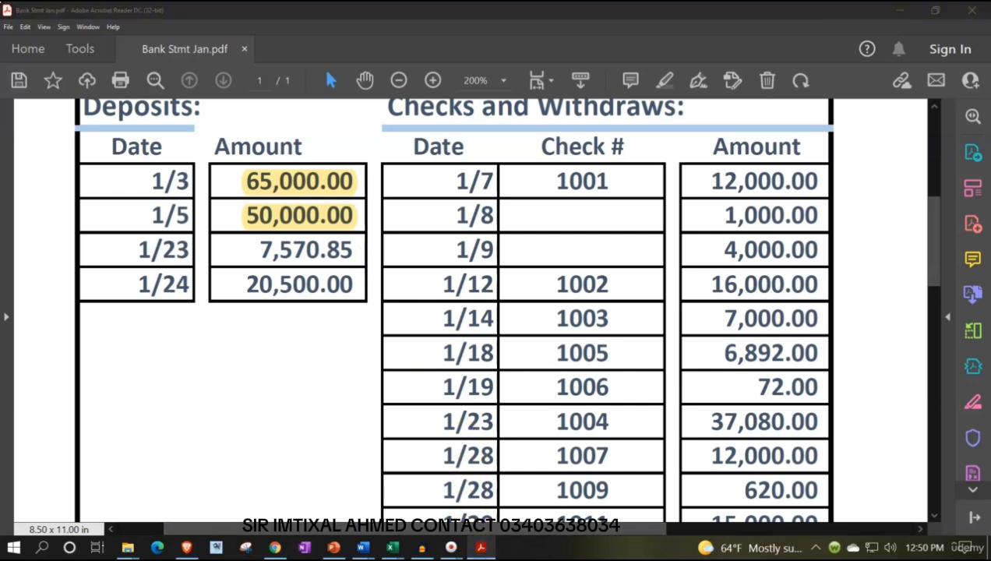
left_click(483, 549)
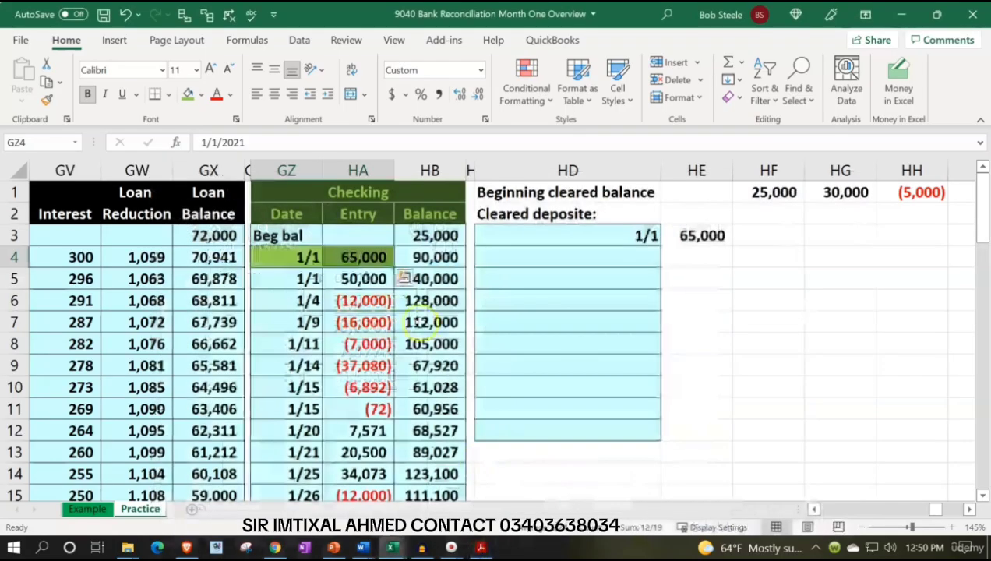
Enter a formula in HD4 linking to the ledger date of the 50,000 deposit
left_click(505, 255)
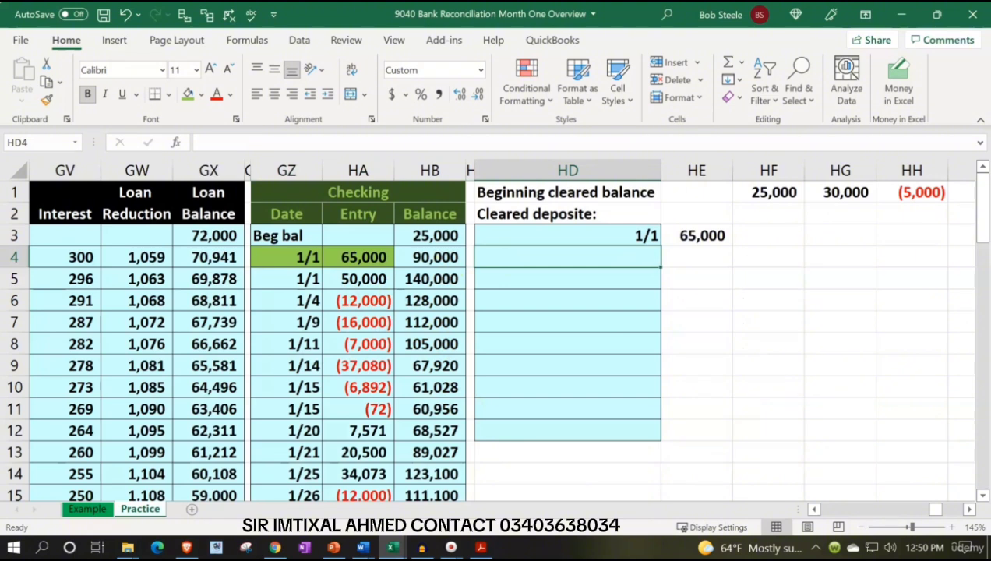
type("=")
key("Left")
key("Left")
key("Left")
key("Left")
key("Tab")
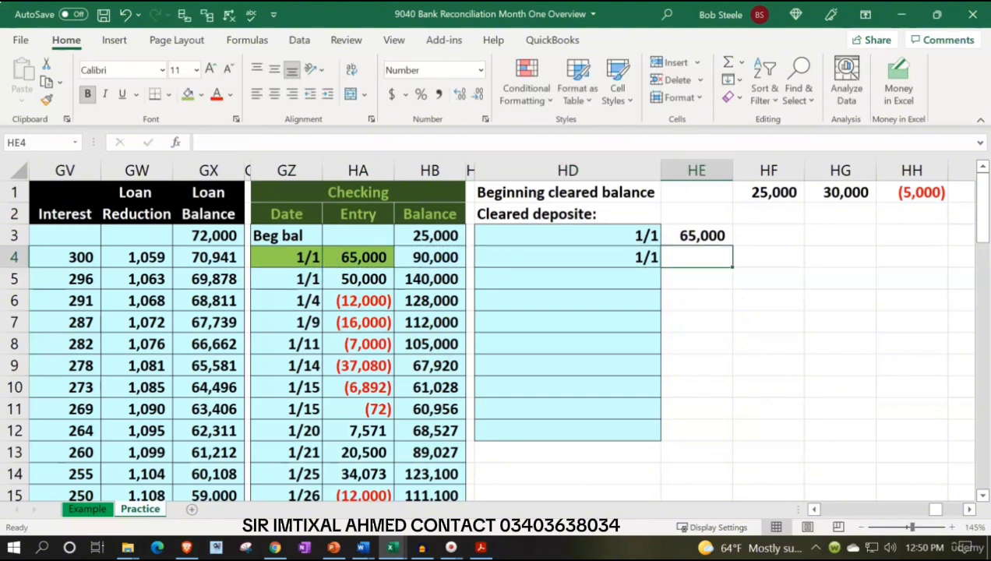
Enter the formula =HA5 in HE4 to bring in the amount of the second cleared deposit
type("=")
key("Left")
key("Left")
key("Left")
key("Left")
key("Down")
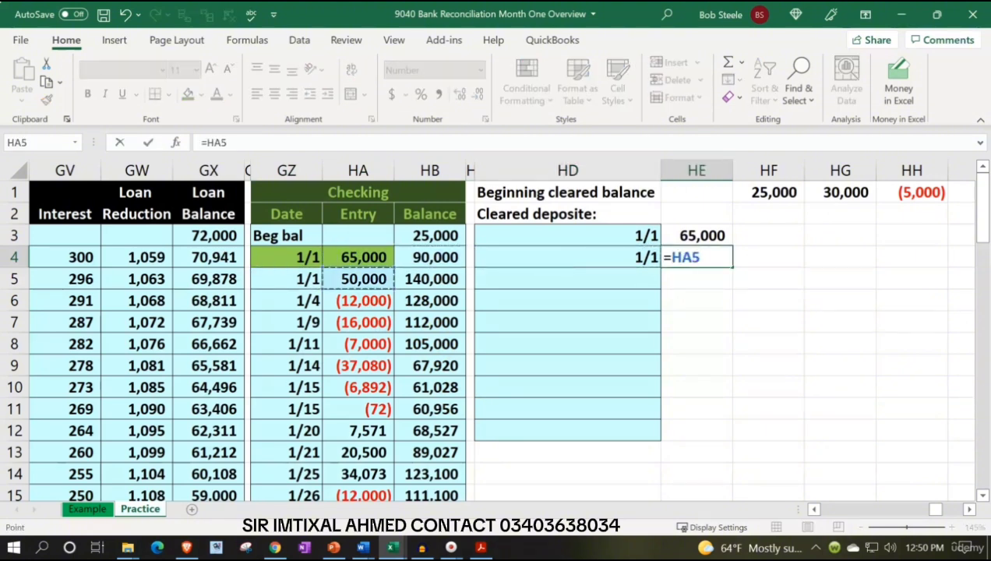
key("Return")
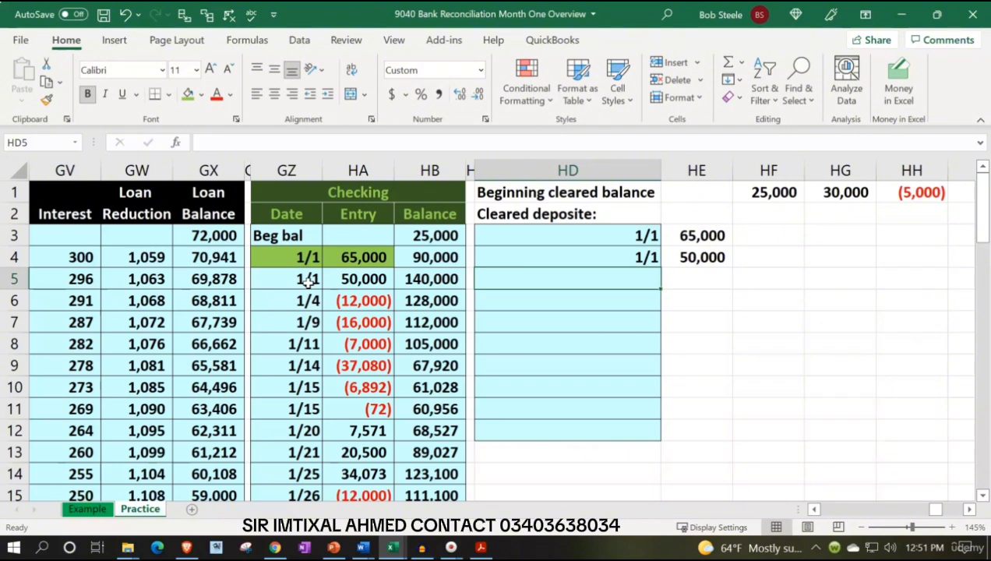
Shade the 50,000 deposit's date and amount in GZ5:HA5 light green, and select HD5
left_click_drag(309, 282, 335, 283)
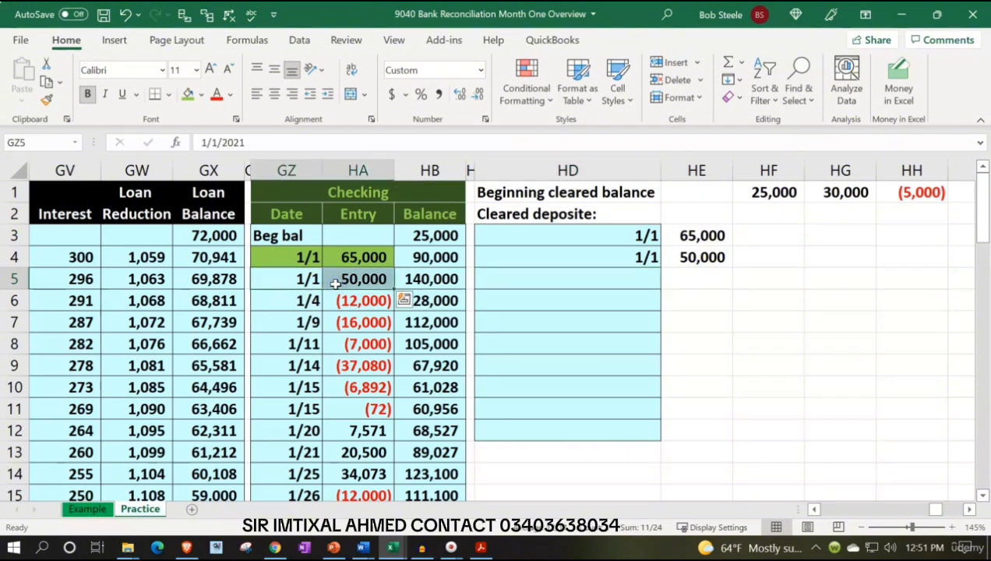
left_click(189, 93)
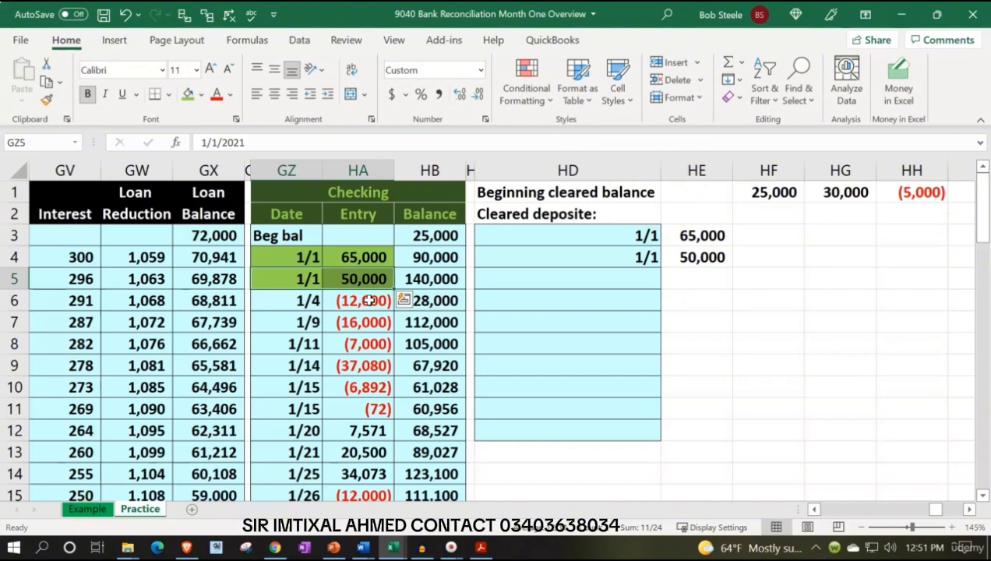
key("Down")
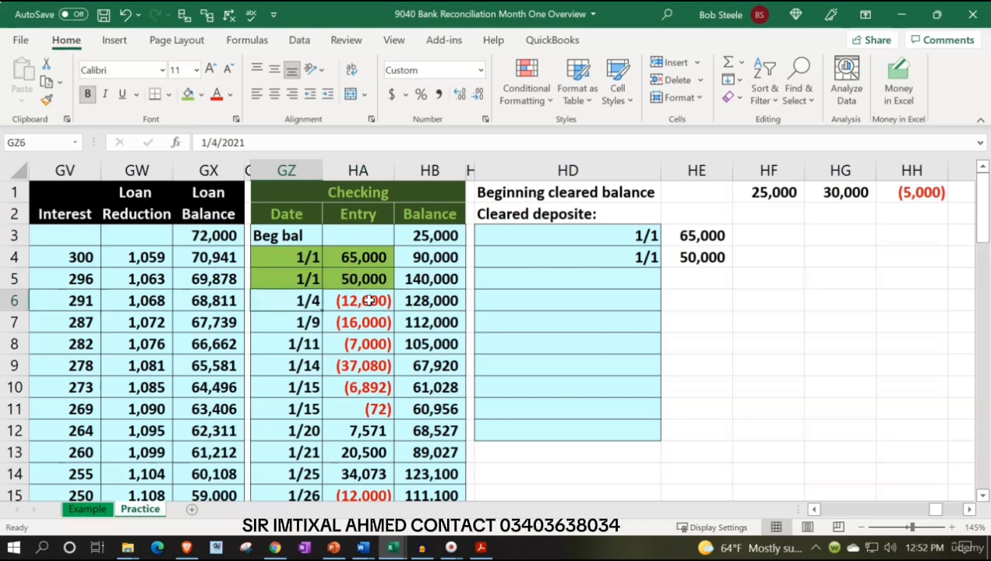
key("Right")
key("Right")
key("Right")
key("Right")
key("Up")
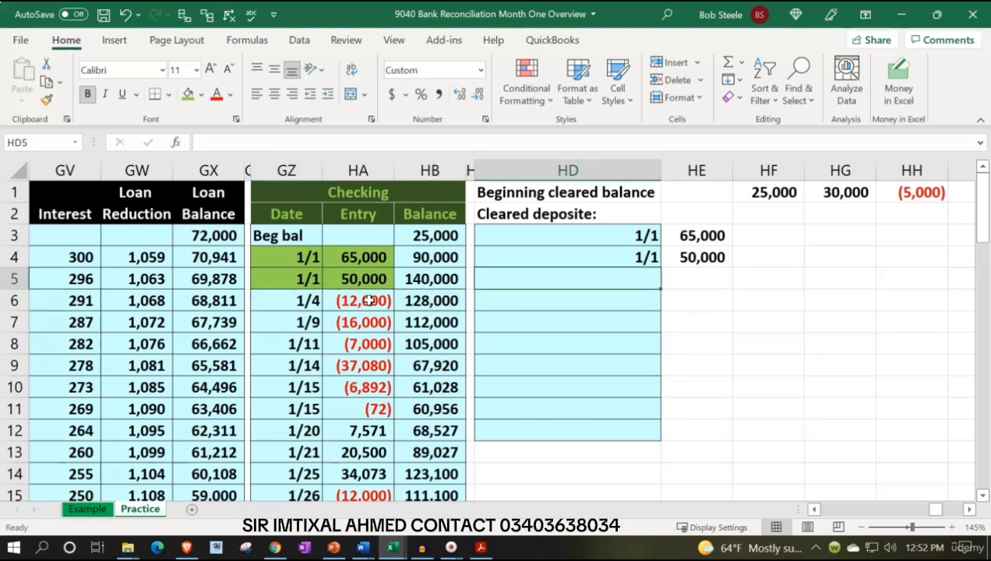
Highlight the 7,570.85 deposit dated 1/23 on the bank statement PDF and shade its ledger entry GZ12:HA12 light green in Excel
left_click(480, 548)
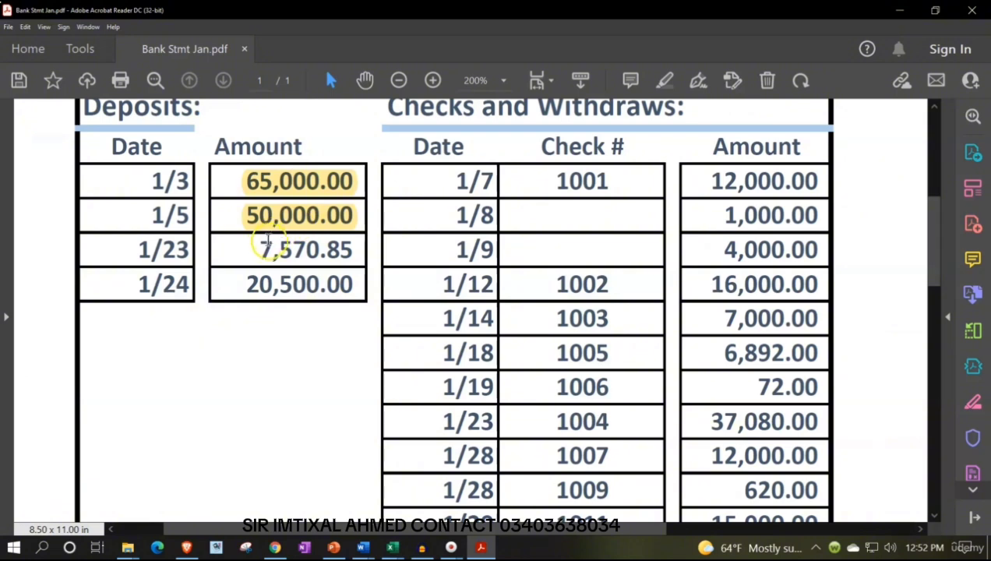
left_click_drag(261, 248, 357, 250)
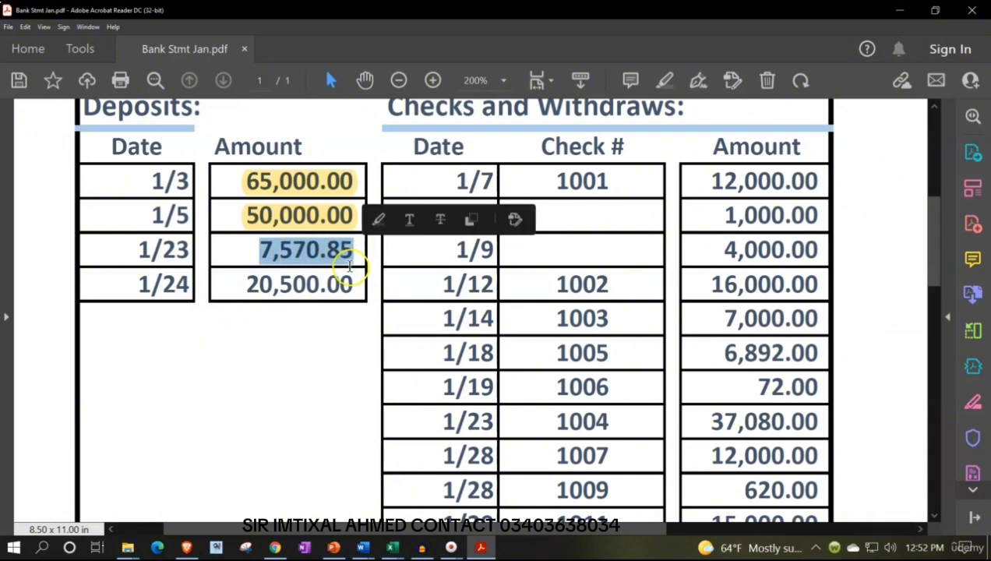
left_click(387, 221)
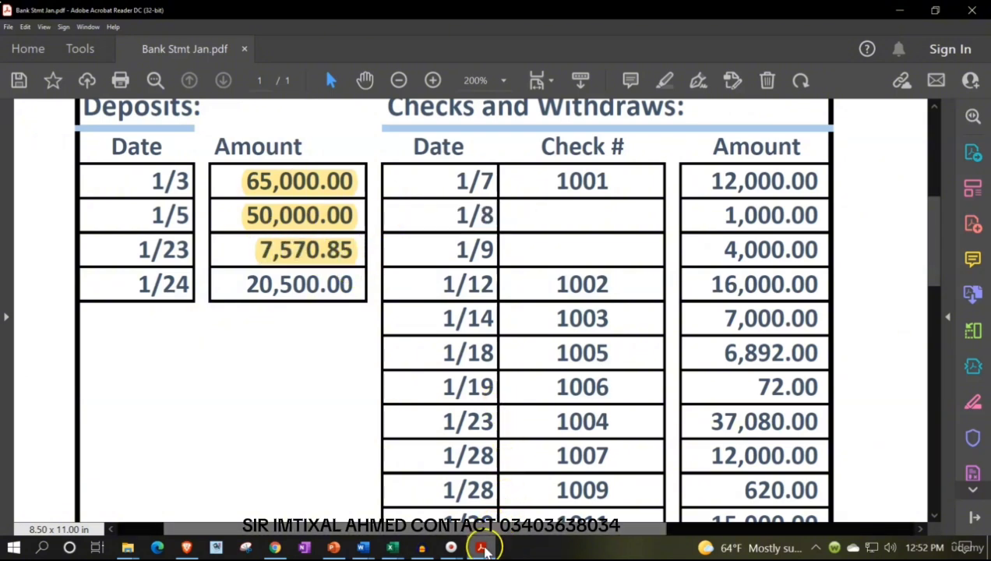
left_click(482, 547)
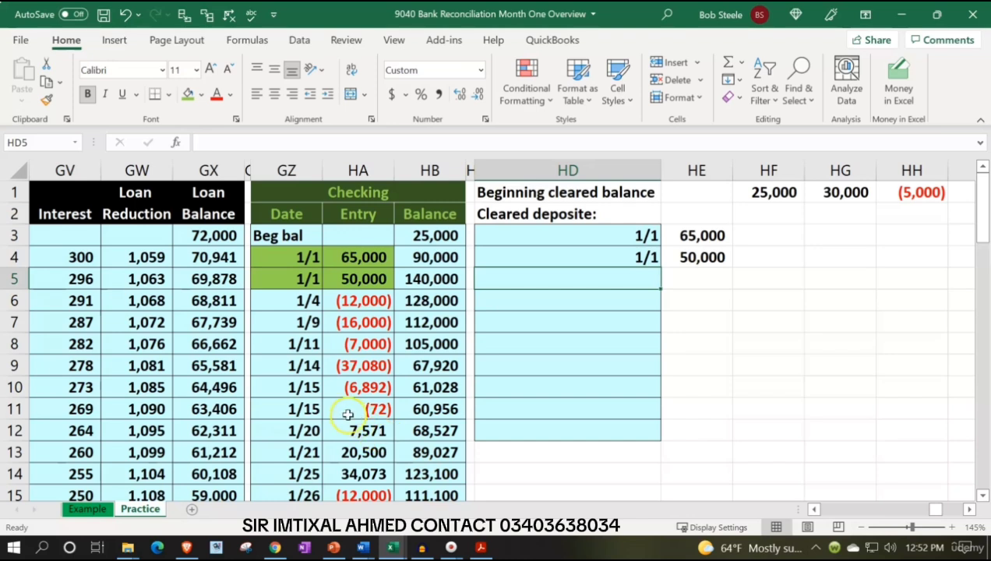
left_click_drag(316, 427, 363, 430)
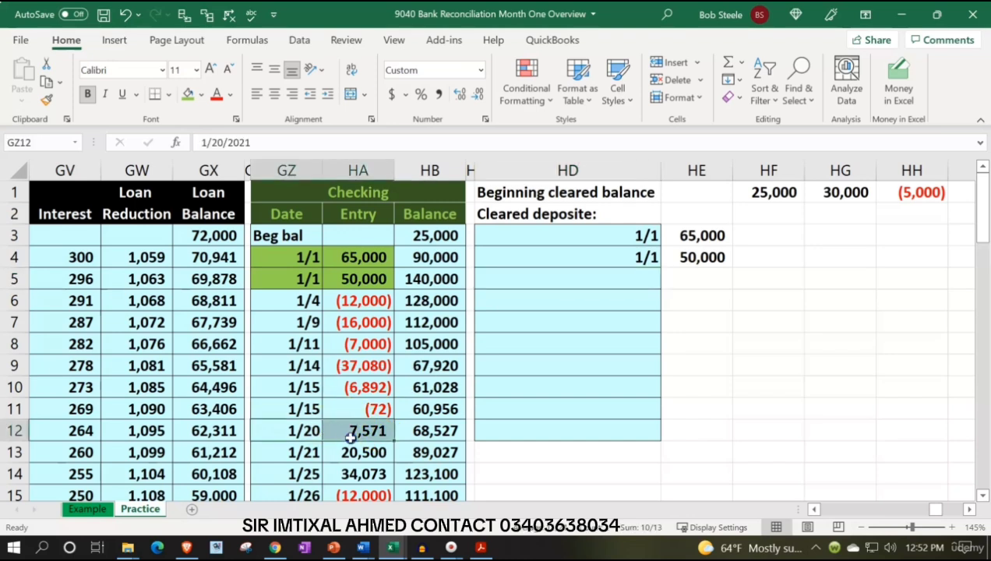
left_click(188, 94)
Enter the formula =GZ12 in HD5 to list the date of the third cleared deposit
left_click(574, 278)
type("=")
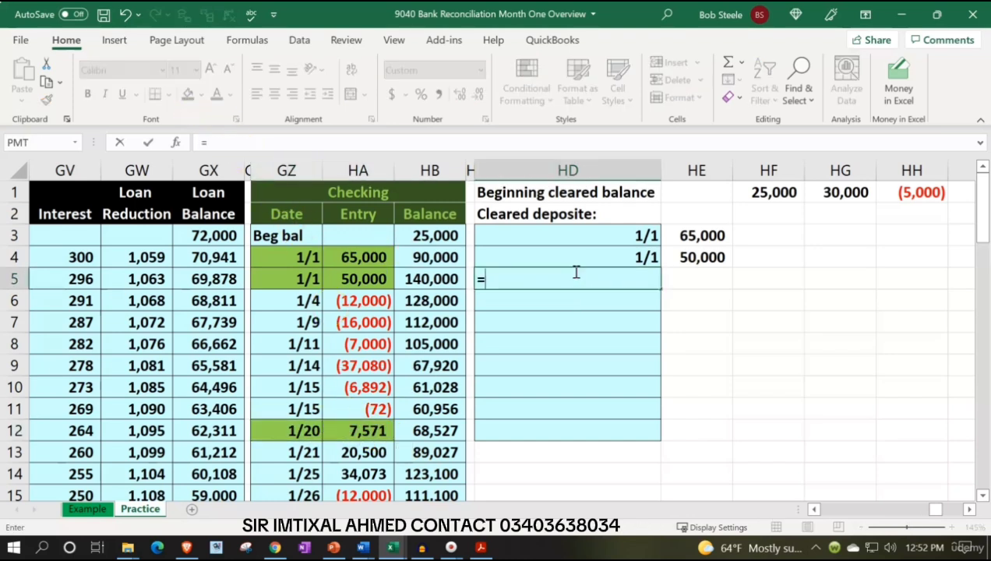
key("Down")
key("Down")
key("Down")
key("Down")
key("Down")
key("Down")
key("Down")
key("Down")
key("Left")
Enter the formula =HA12 in HE5 to bring in the amount of the third cleared deposit
key("Left")
key("Left")
key("Left")
key("Up")
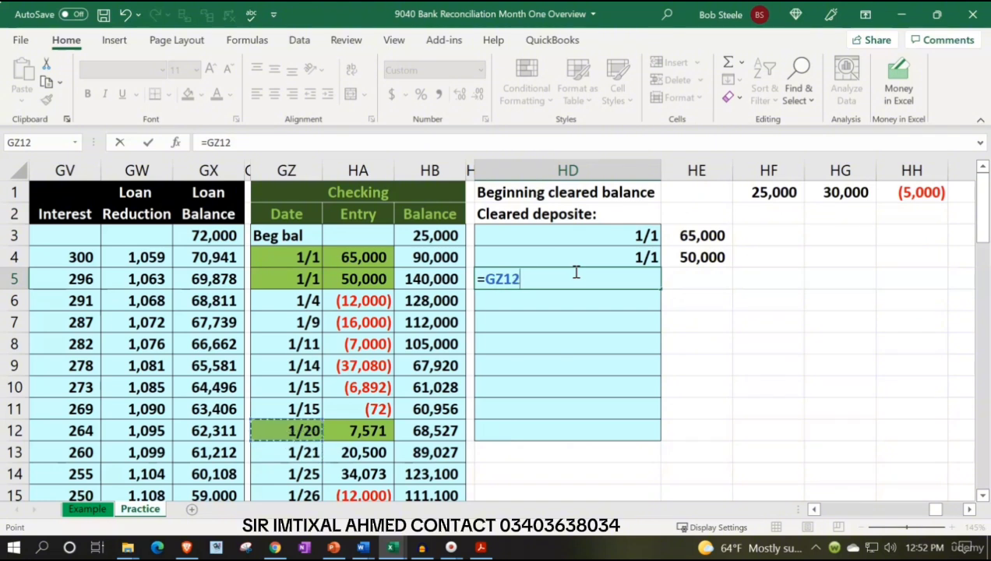
key("Tab")
type("=")
key("Left")
key("Left")
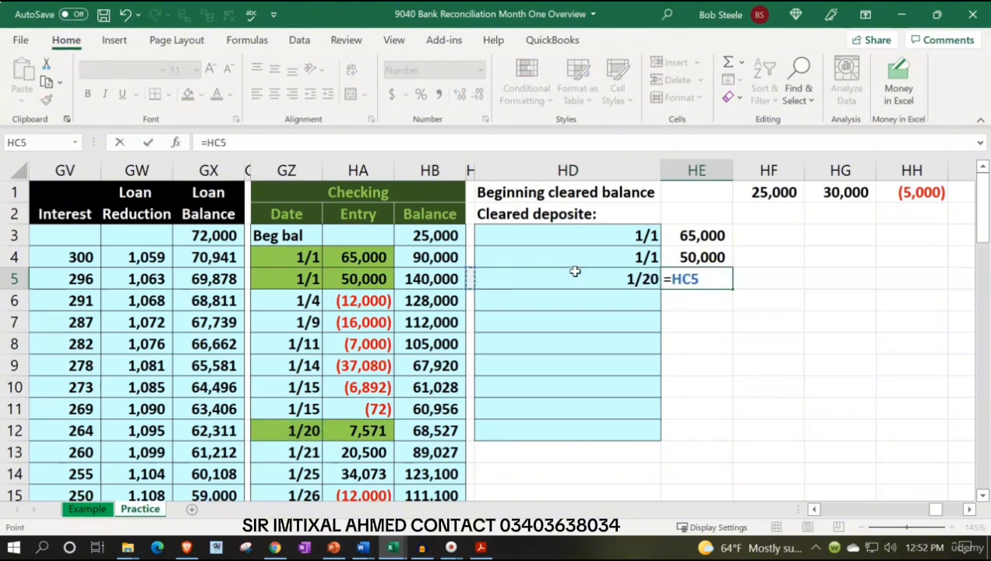
key("Left")
key("Down")
key("Down")
key("Down")
key("Down")
key("Down")
key("Down")
key("Down")
key("Left")
key("Return")
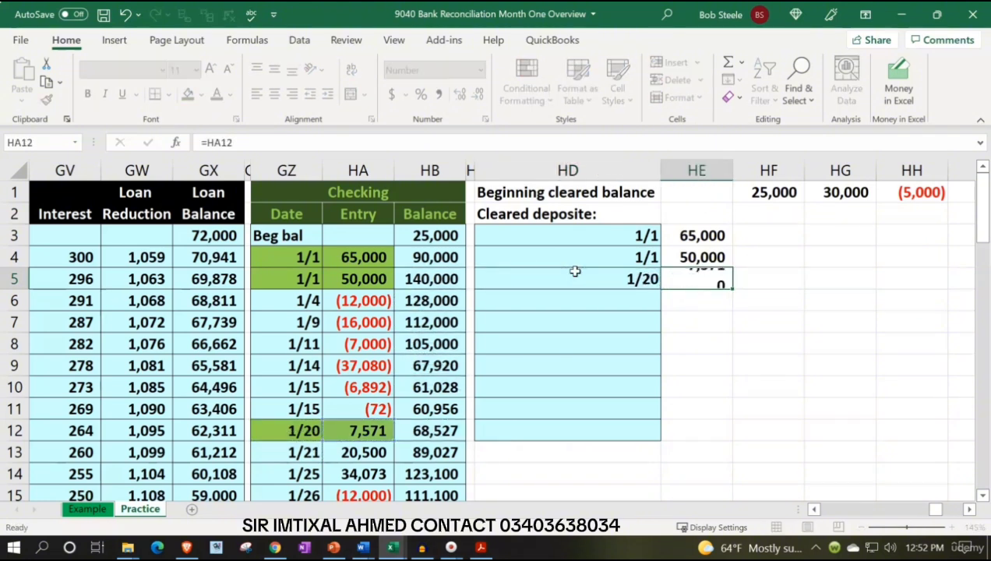
Highlight the 20,500.00 deposit dated 1/24 on the bank statement PDF and shade its ledger entry GZ13:HA13 light green in Excel
left_click(481, 547)
left_click_drag(239, 287, 350, 290)
left_click(364, 254)
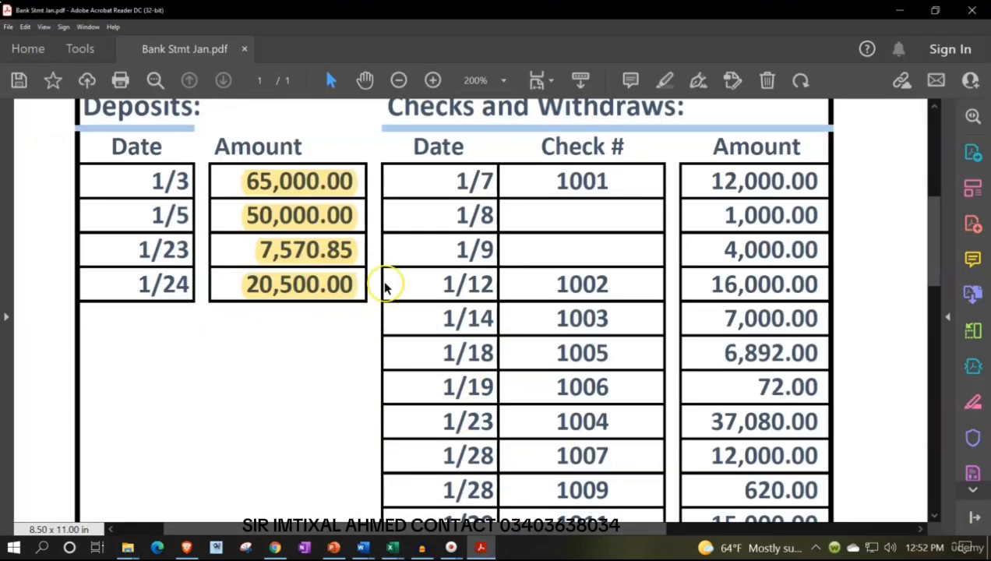
left_click(490, 547)
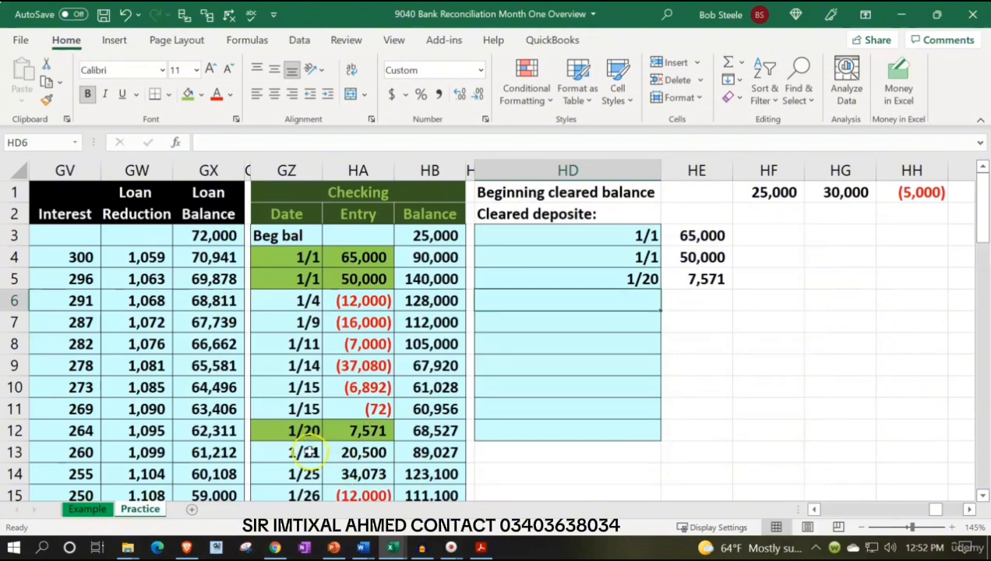
left_click_drag(303, 450, 335, 451)
left_click(188, 94)
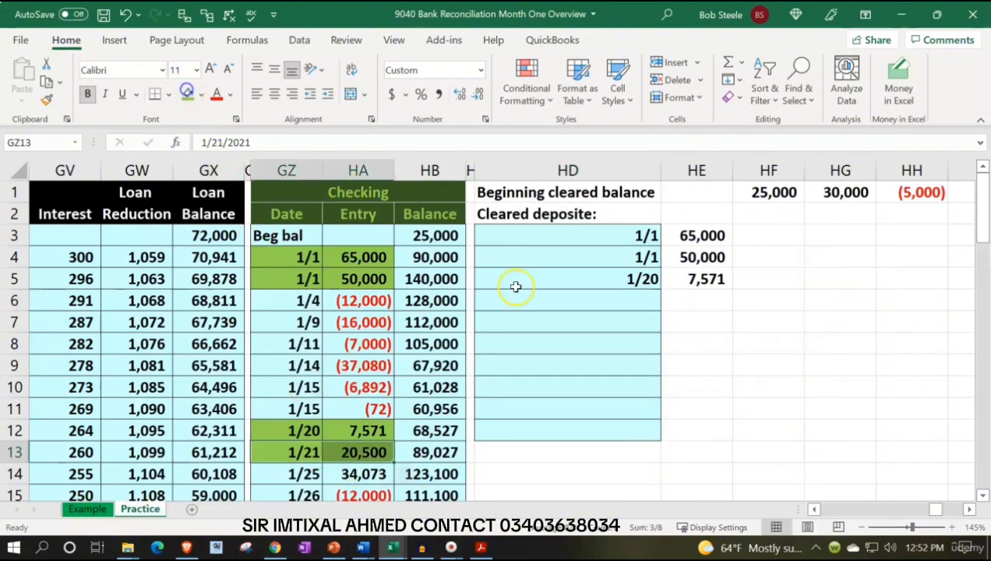
Enter the formula =GZ13 in HD6 to list the date of the fourth cleared deposit
left_click(573, 306)
type("=")
key("Down")
key("Down")
key("Down")
key("Down")
key("Down")
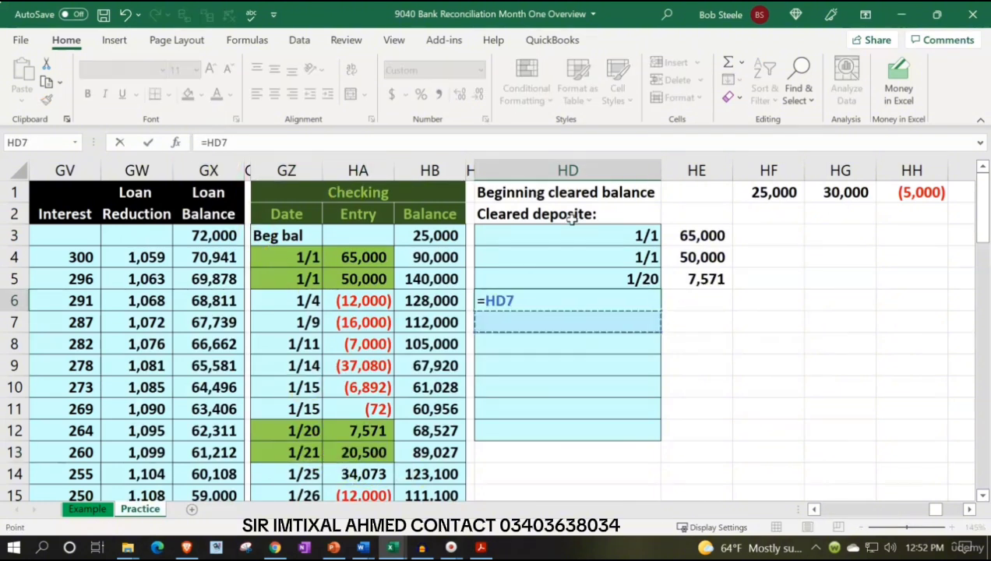
key("Down")
key("Left")
key("Left")
key("Left")
key("Down")
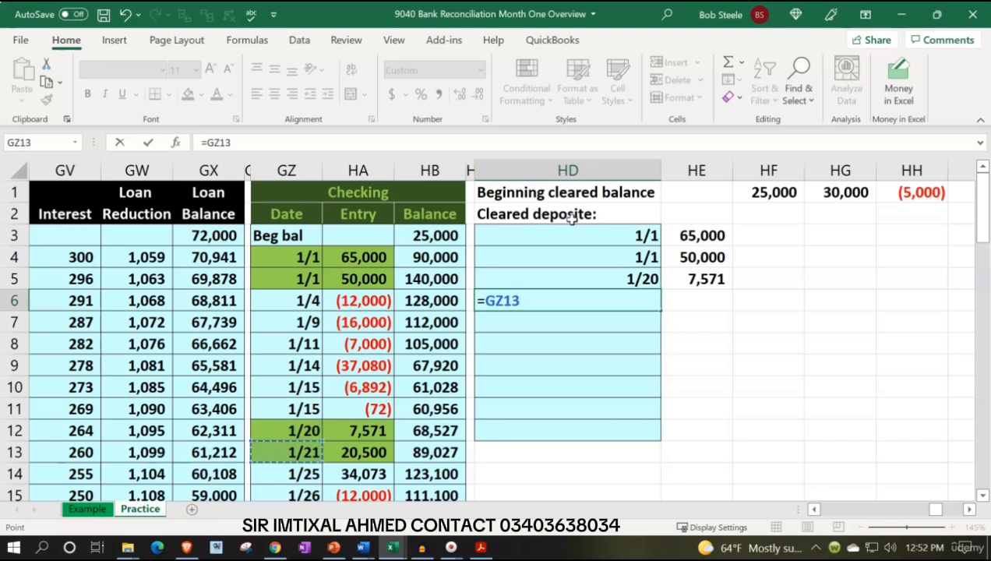
key("Return")
Enter the formula =HA13 in HE6 to bring in the amount of the fourth cleared deposit
type("=")
key("Down")
key("Down")
key("Down")
key("Down")
key("Down")
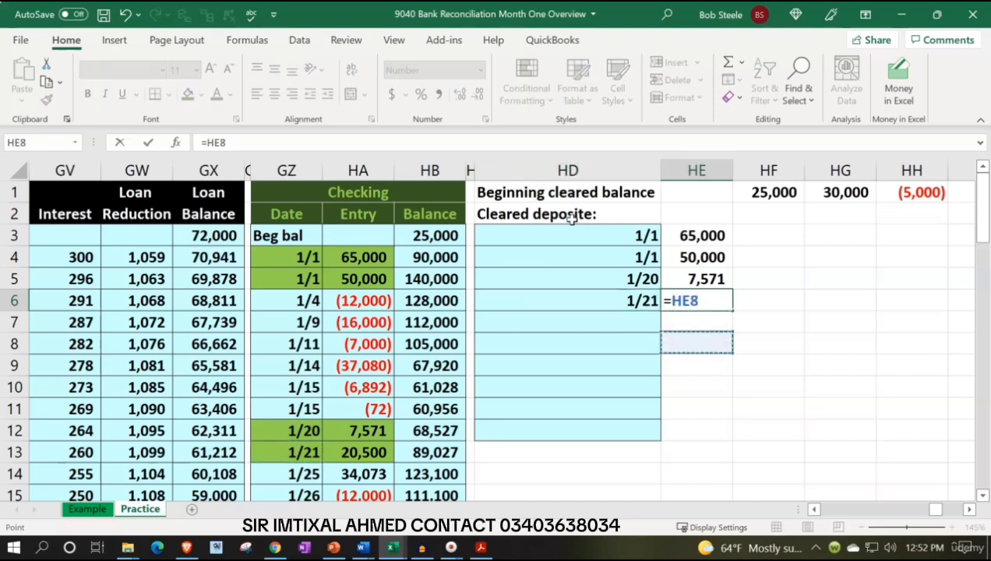
key("Left")
key("Left")
key("Left")
key("Down")
key("Left")
key("Down")
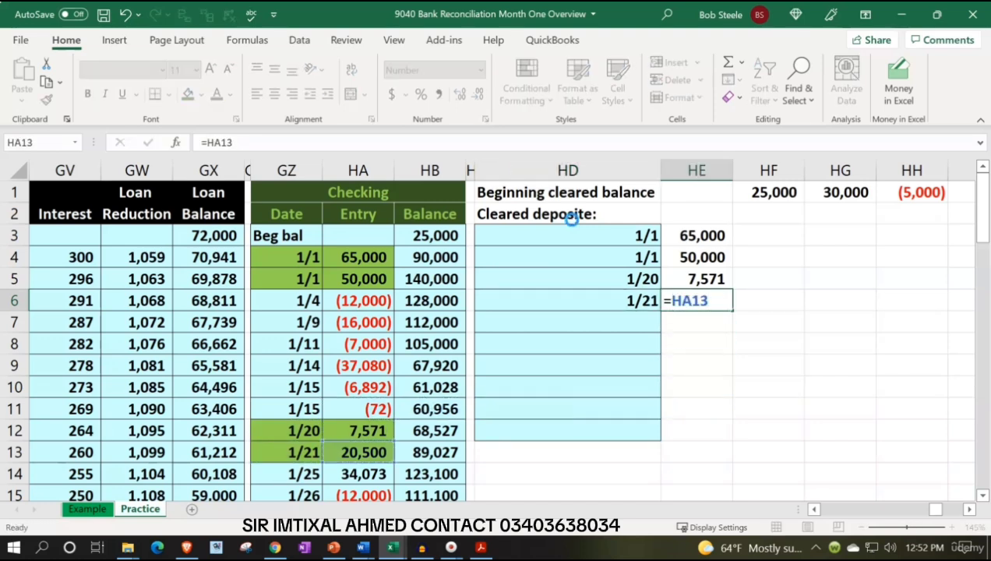
key("Return")
Check the bank statement PDF for remaining deposits, and label HD9 in Excel "Total cleared deposits" with an increased indent
left_click(481, 547)
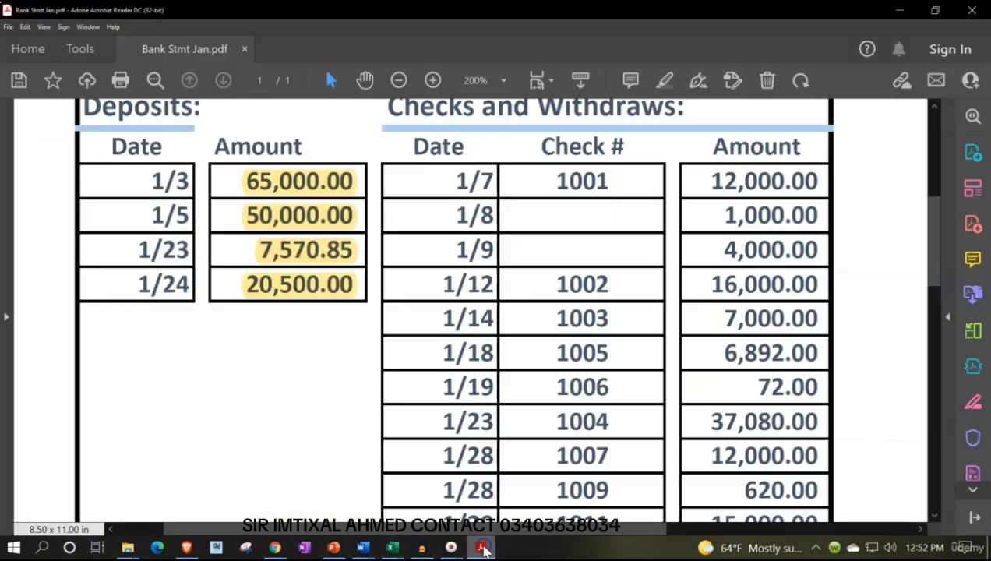
left_click(480, 547)
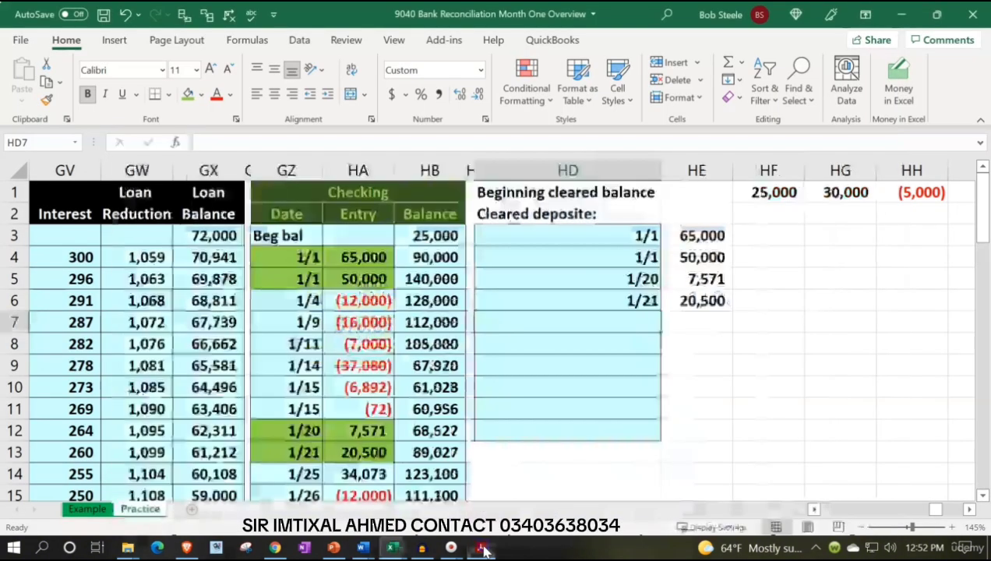
left_click(563, 366)
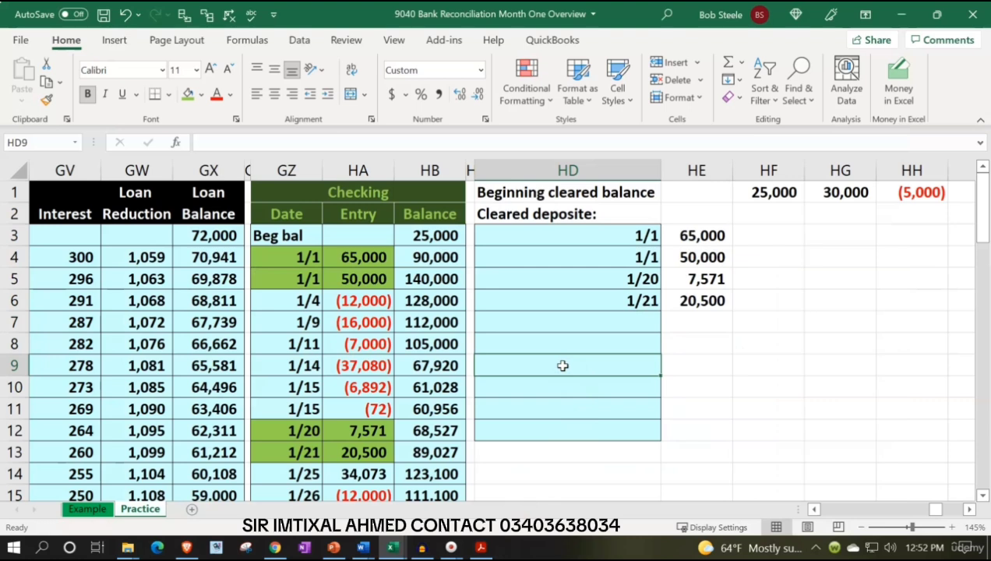
type("Total ")
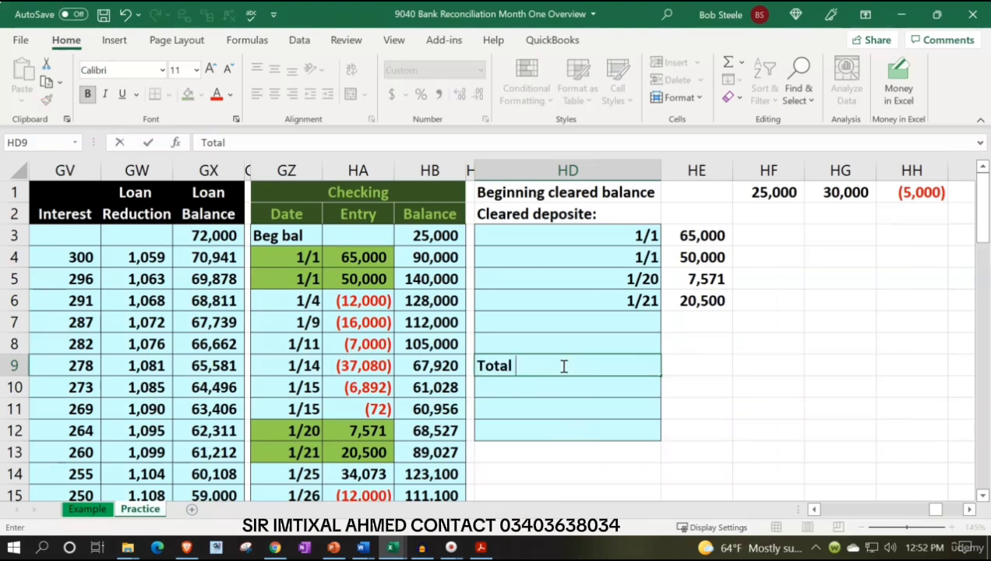
type("cleared")
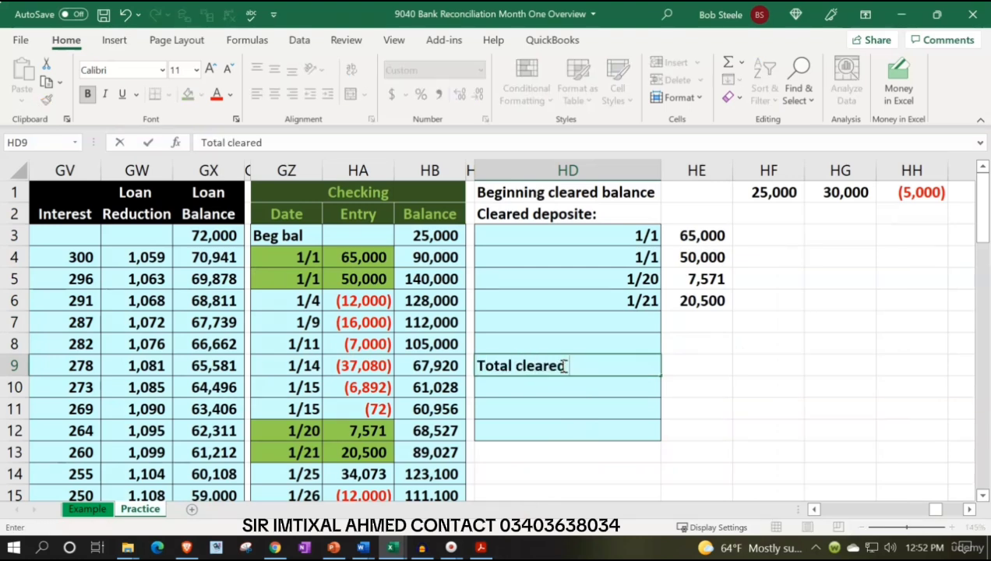
type(" deposits")
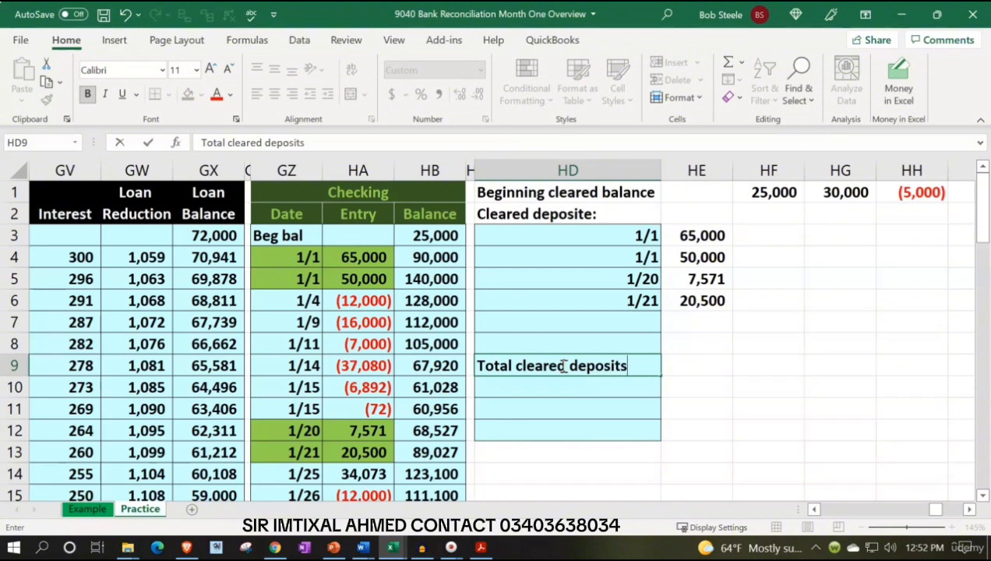
left_click(536, 386)
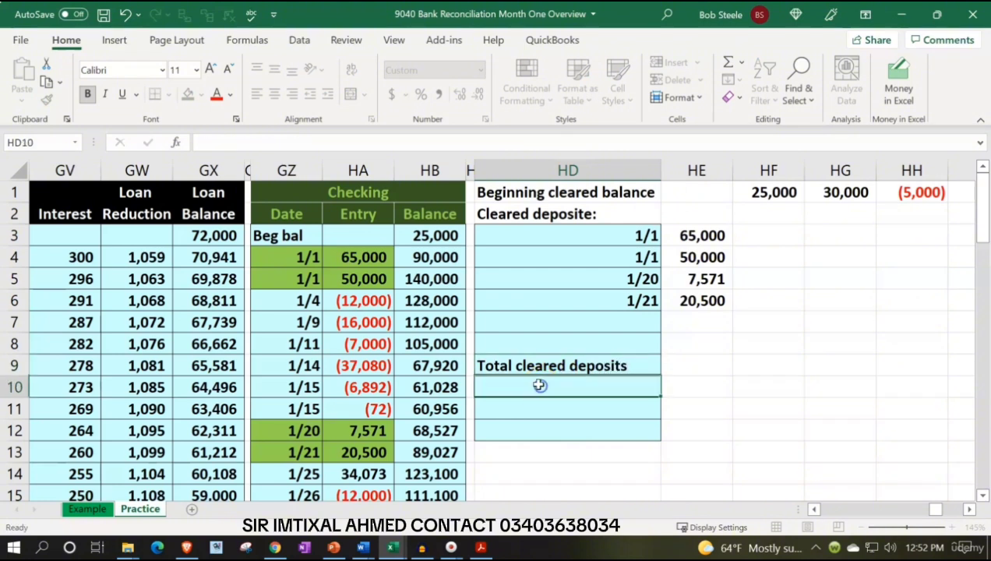
left_click(534, 357)
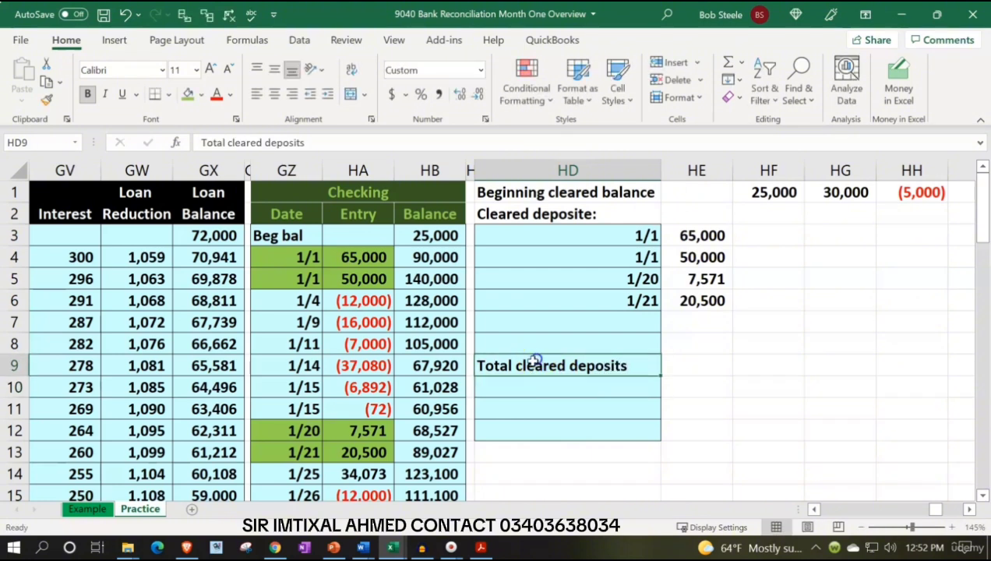
left_click(328, 93)
Total the cleared deposit amounts in HF9 with a SUM formula over HE3:HE8
key("Right")
key("Right")
type("=sum(")
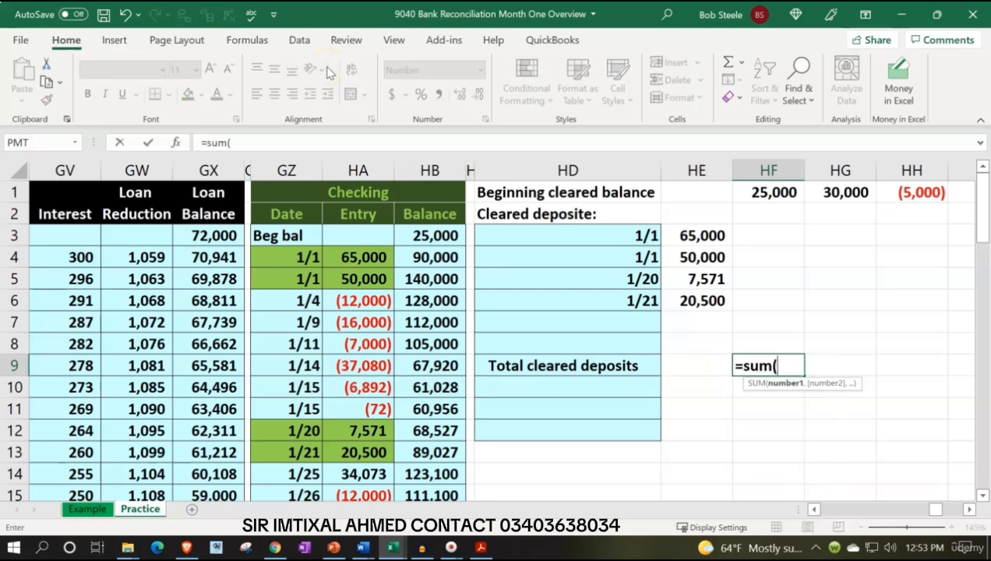
key("Up")
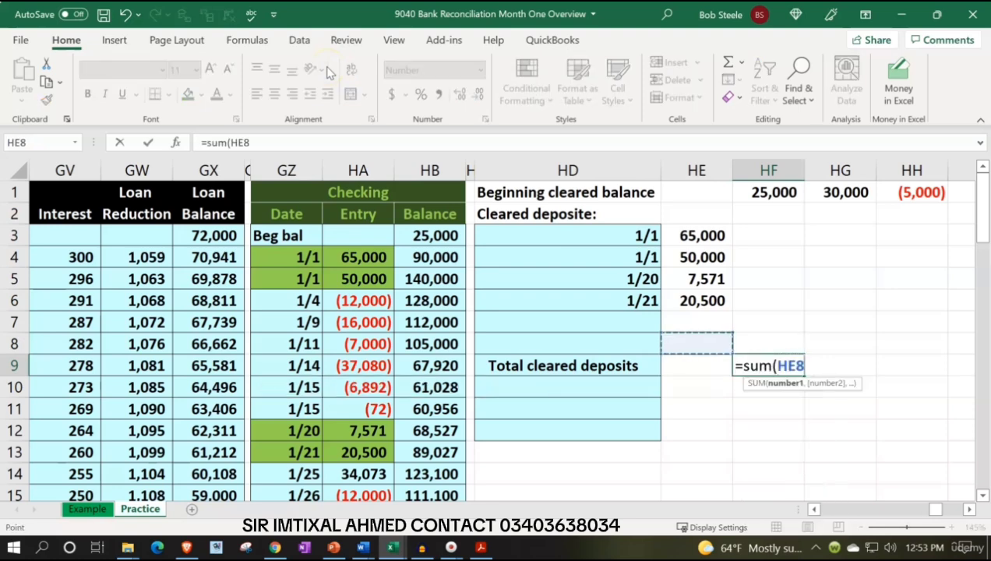
key("shift+Up")
key("shift+Up")
key("shift+Up")
key("shift+Up")
key("shift+Up")
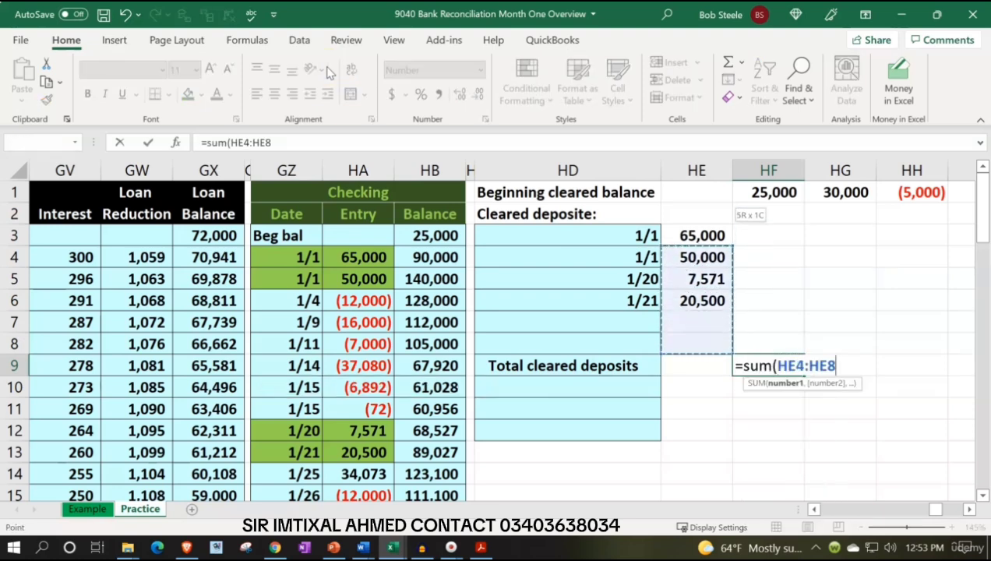
key("Return")
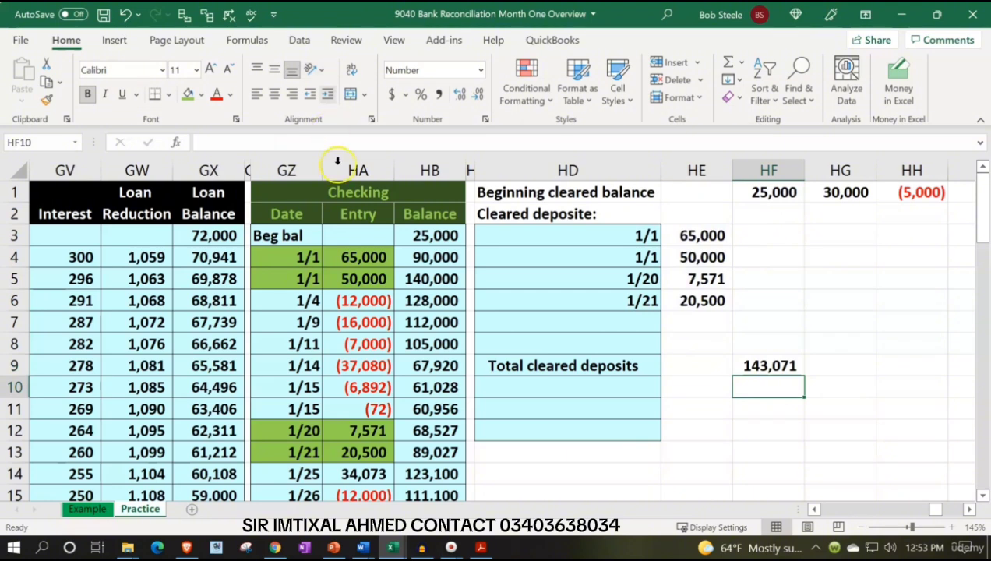
scroll(412, 401, "down", 1)
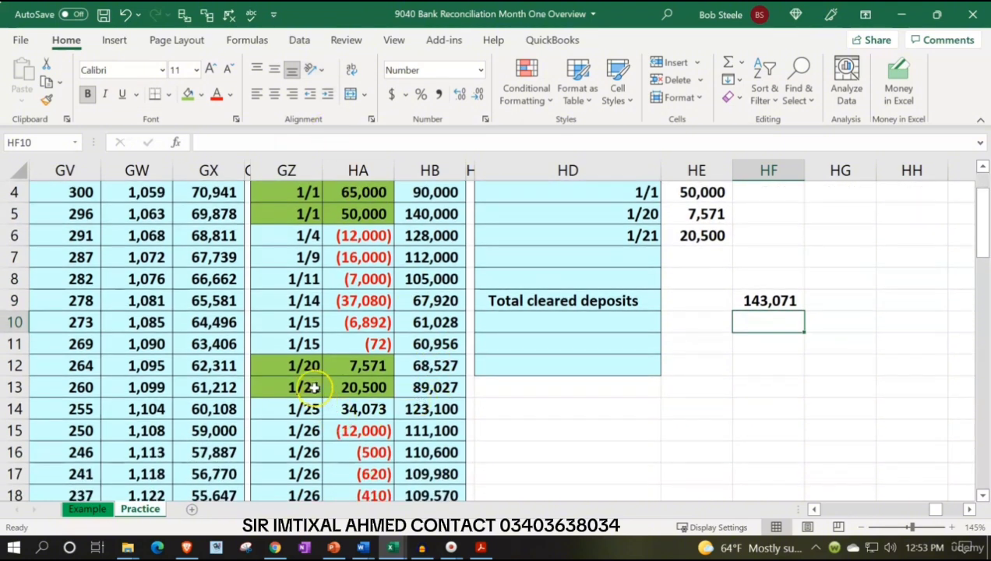
left_click_drag(311, 404, 337, 403)
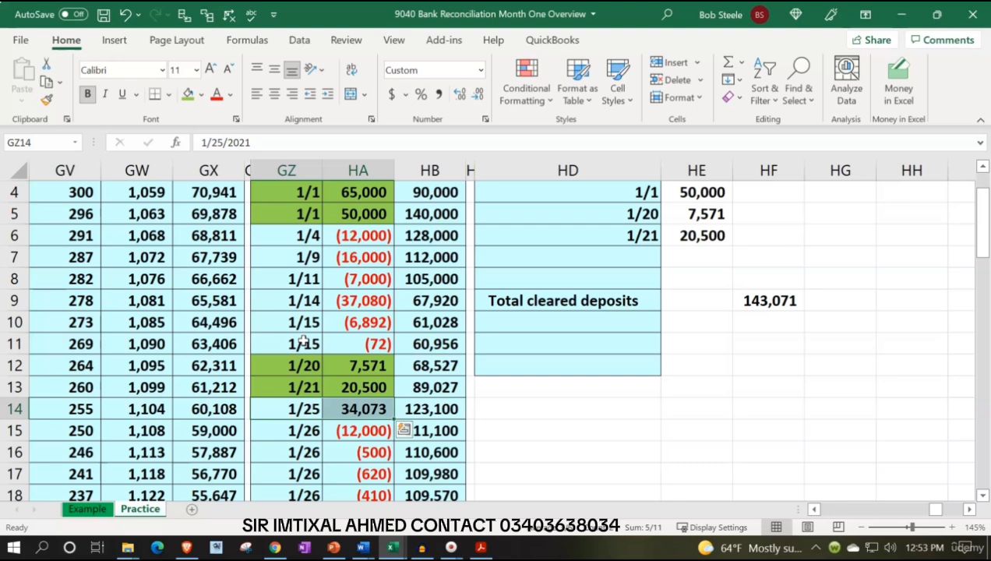
scroll(304, 342, "up", 1)
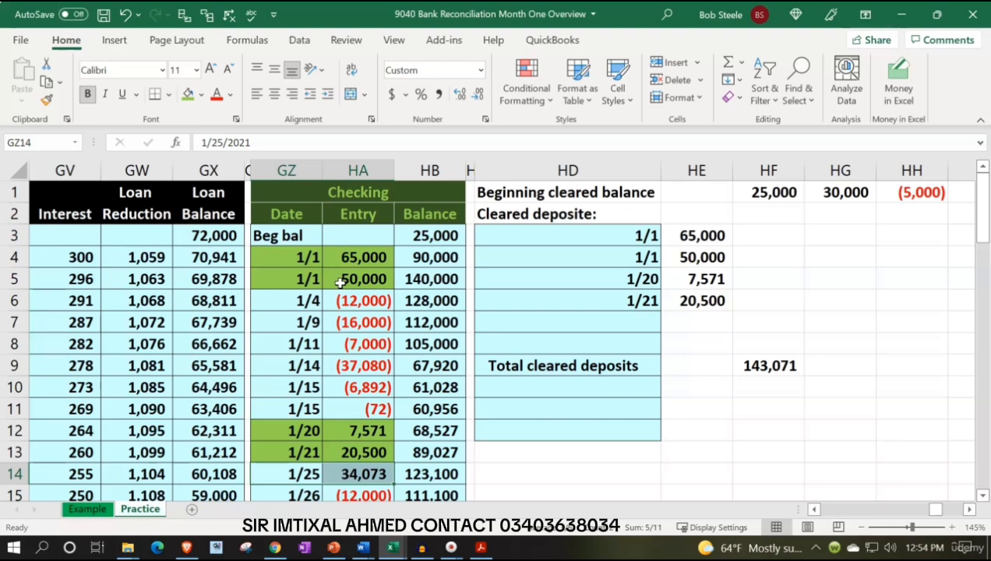
scroll(341, 282, "down", 1)
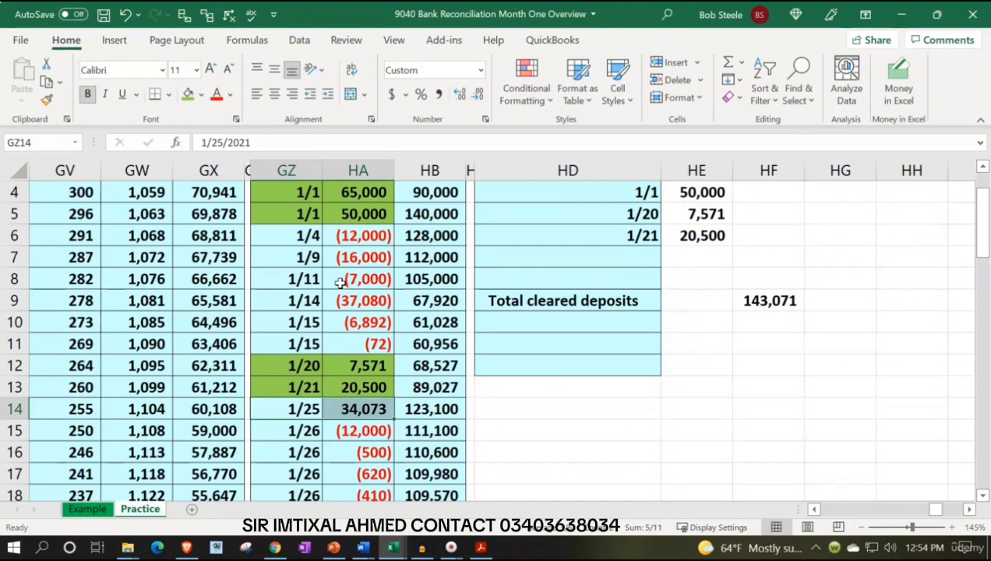
Enter the section heading "Cleared checks & decreases:" in HD11
left_click(519, 345)
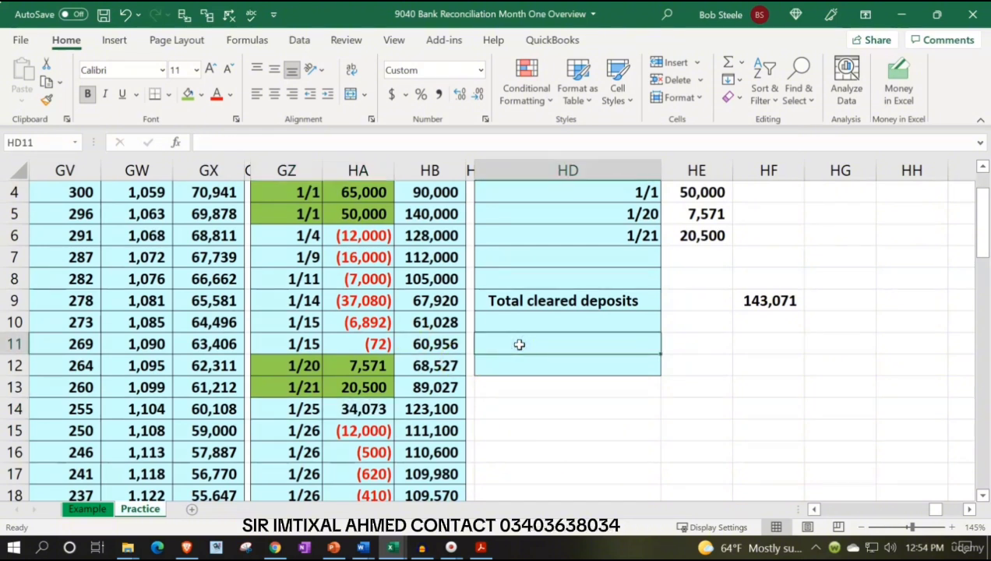
type("Cleared ")
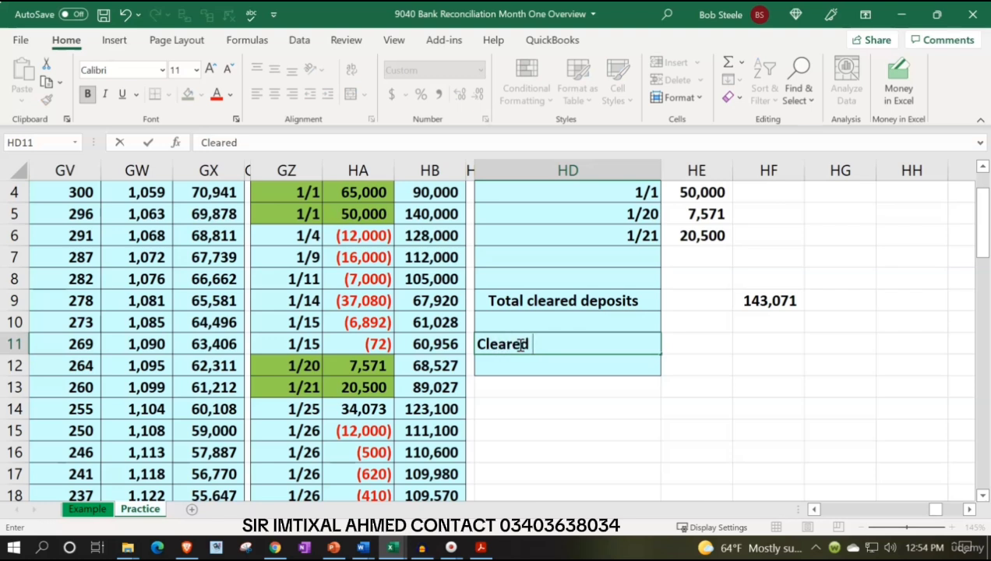
type("chec")
type("k")
key("BackSpace")
type("cks &")
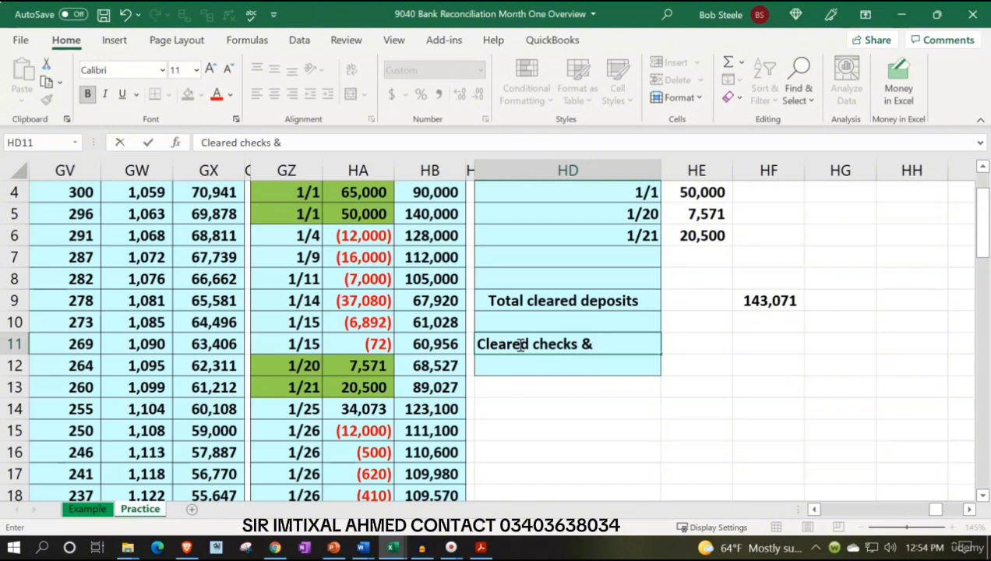
type(" decreases")
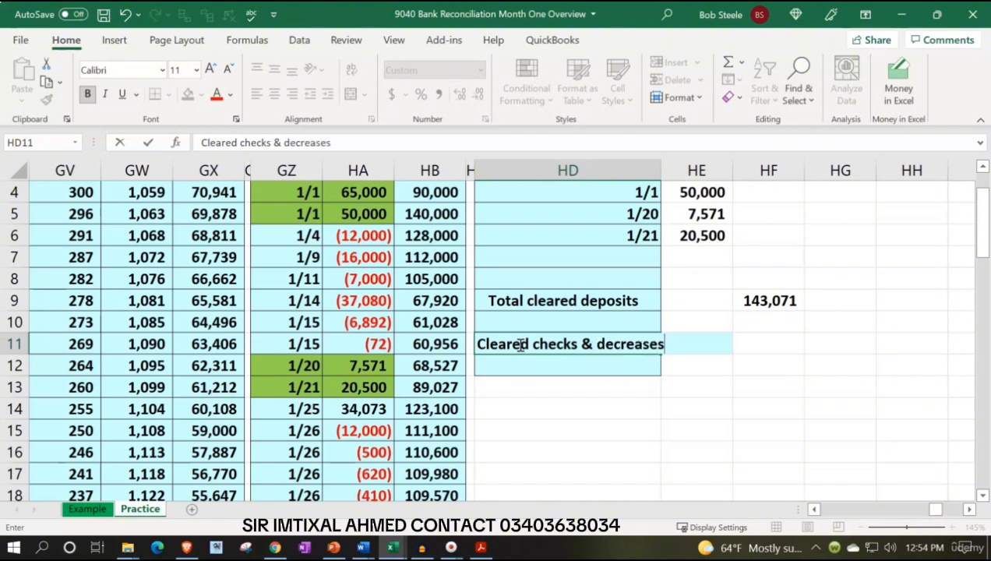
type(":")
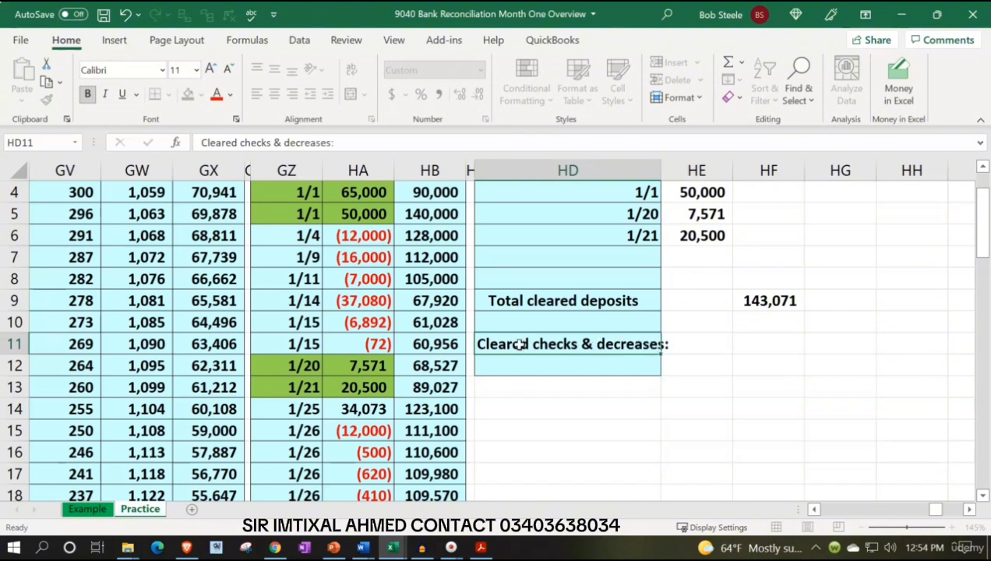
key("Return")
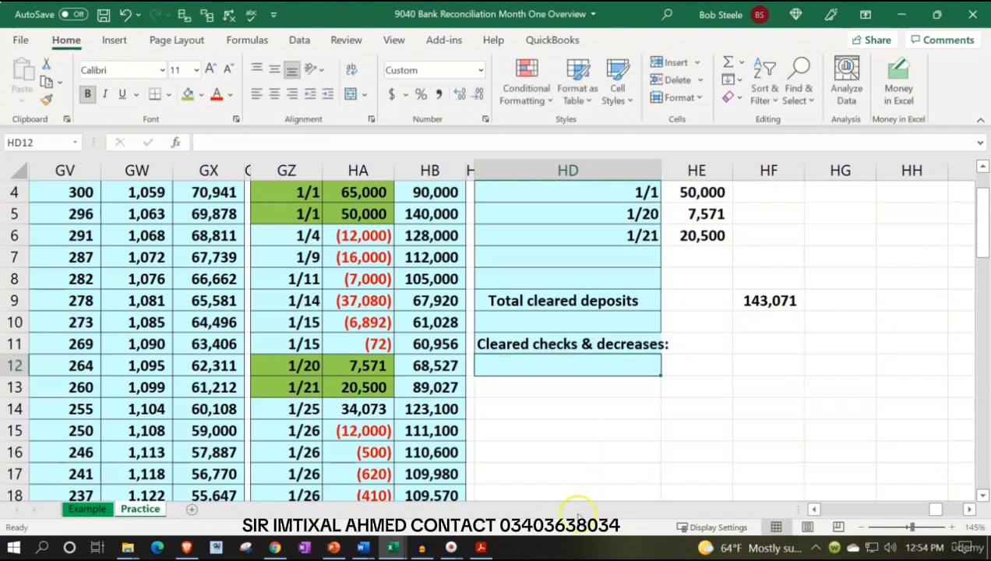
Locate the first 12,000.00 check in the bank statement PDF, and fill the 1/26 ledger entry in GZ15:HA15 green in Excel
left_click(481, 547)
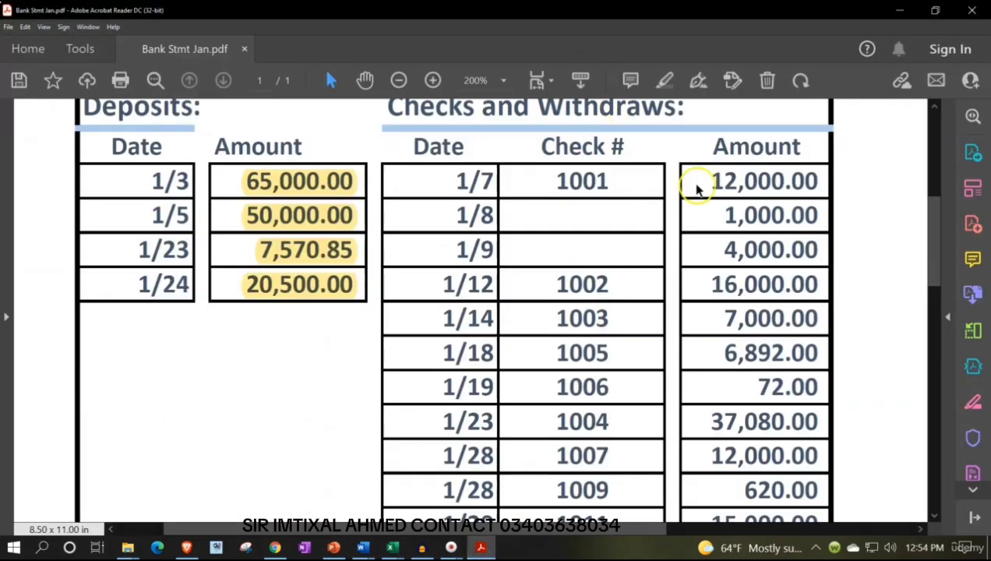
left_click_drag(717, 181, 823, 182)
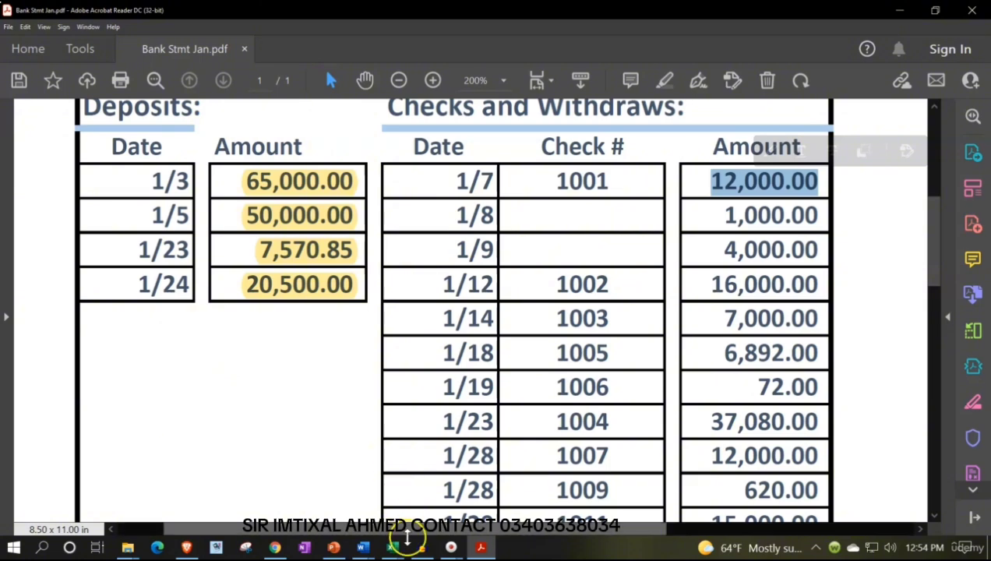
mouse_move(399, 550)
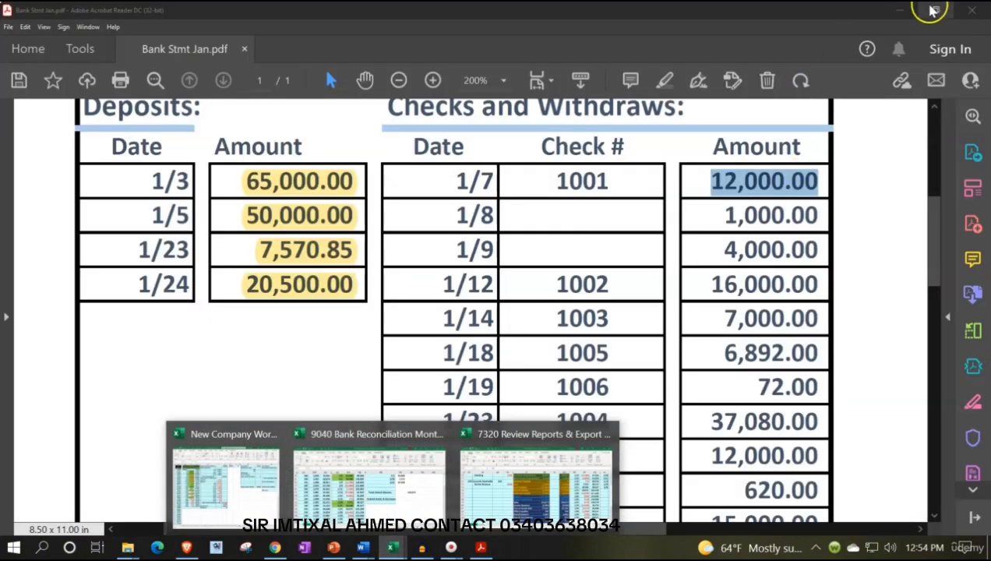
left_click(898, 10)
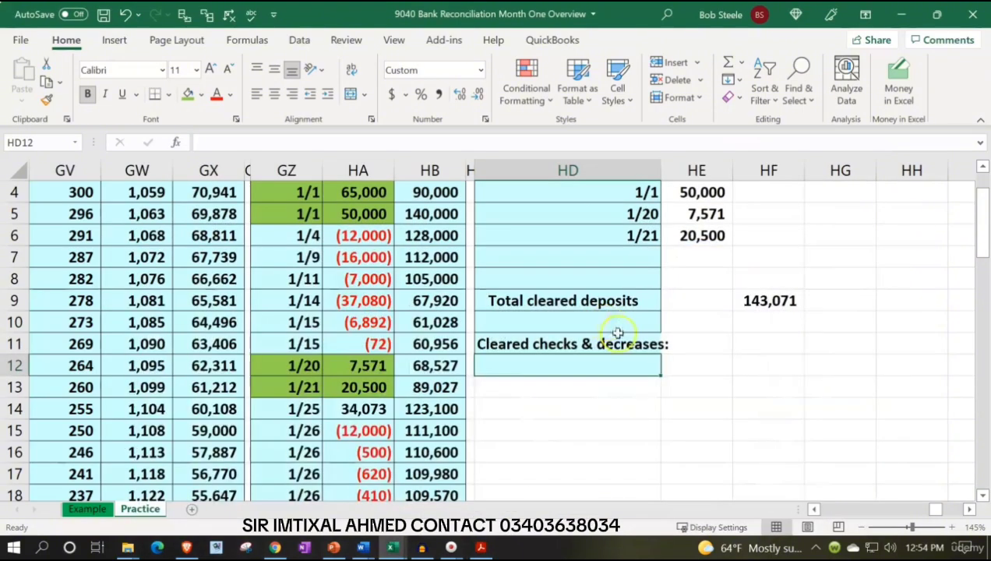
left_click(443, 415)
scroll(442, 415, "down", 1)
left_click_drag(308, 365, 336, 366)
left_click(188, 94)
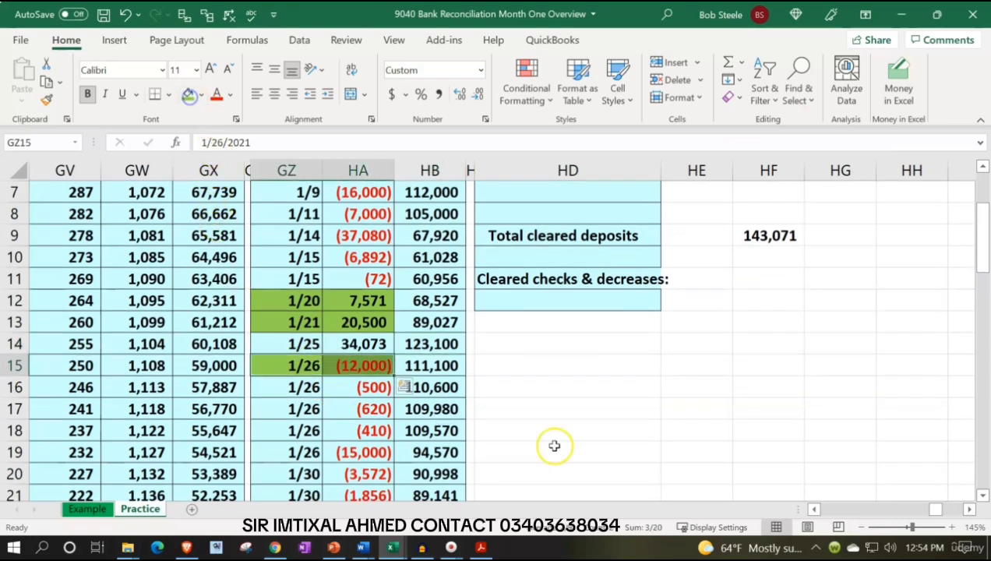
Copy the cell formatting of HD12 down to HD13:HD22 with Format Painter
scroll(553, 446, "up", 1)
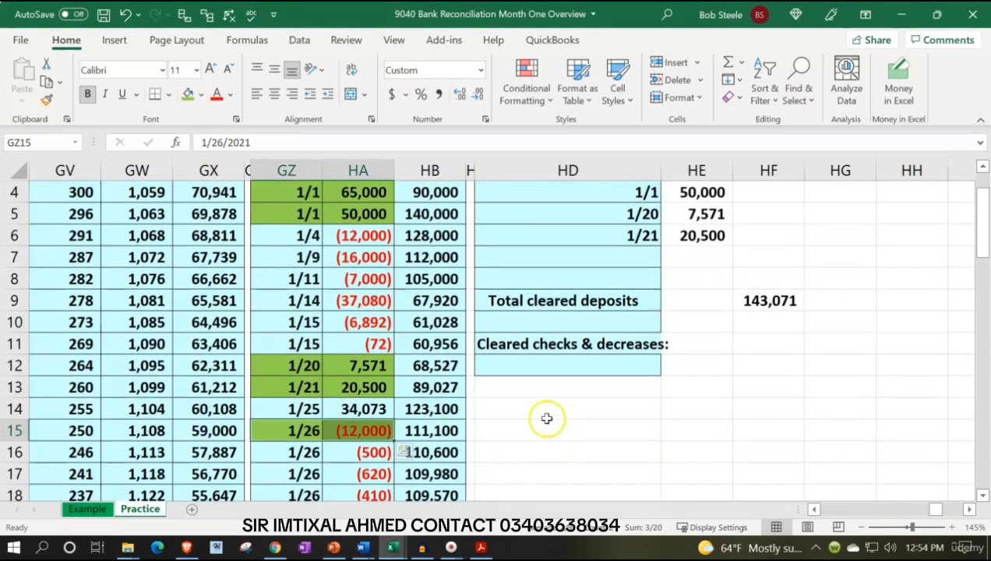
left_click(514, 371)
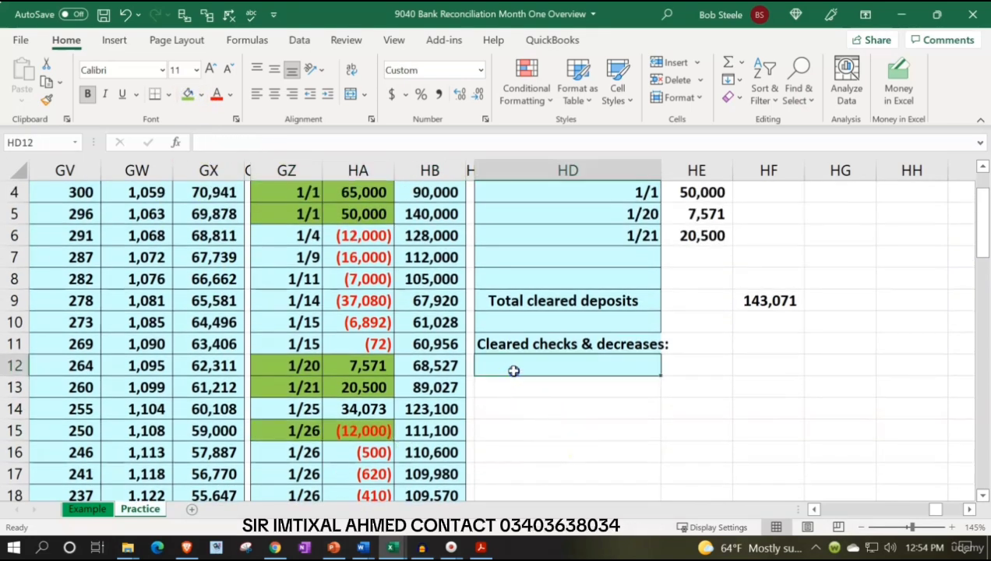
left_click(45, 100)
left_click_drag(552, 259, 554, 447)
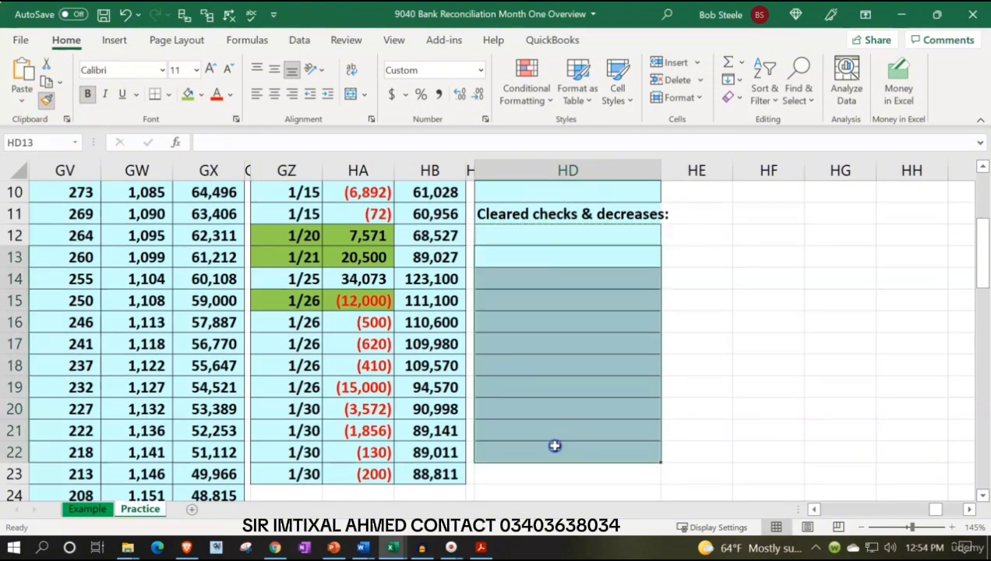
Enter the formula =GZ15 in HD12 to bring in the date of the first cleared check
left_click(514, 231)
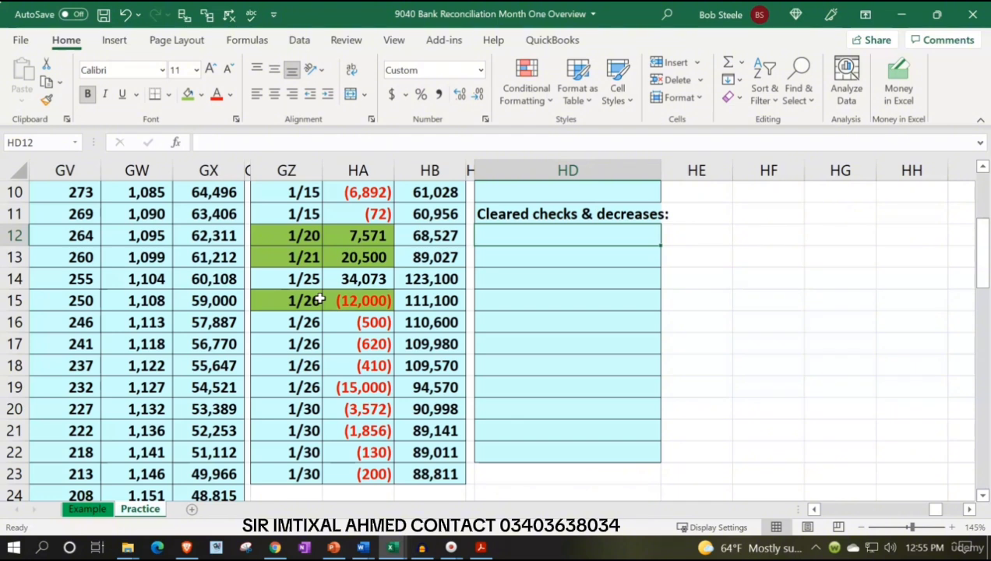
type("=")
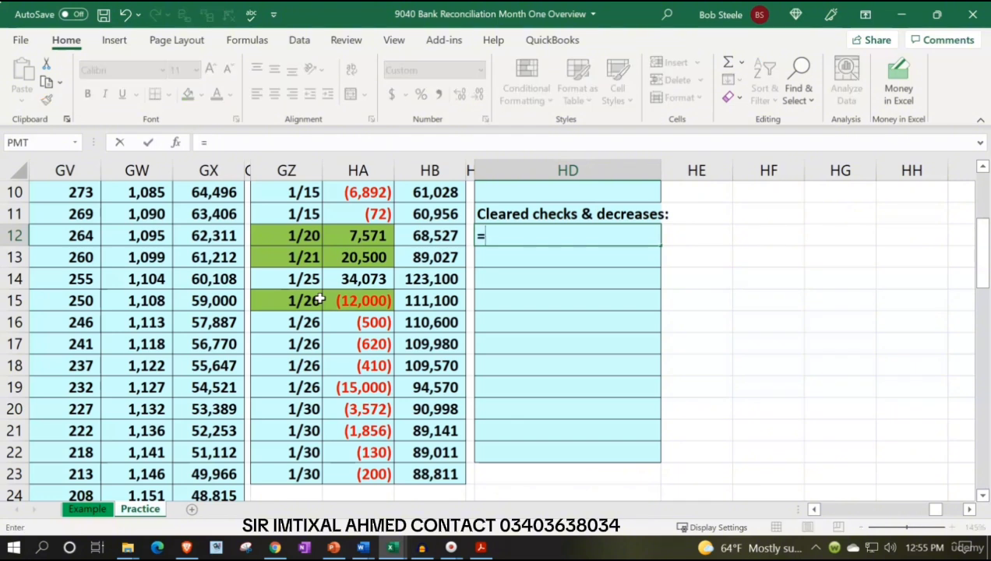
key("Down")
key("Down")
key("Down")
key("Down")
key("Left")
key("Left")
key("Left")
key("Left")
key("Up")
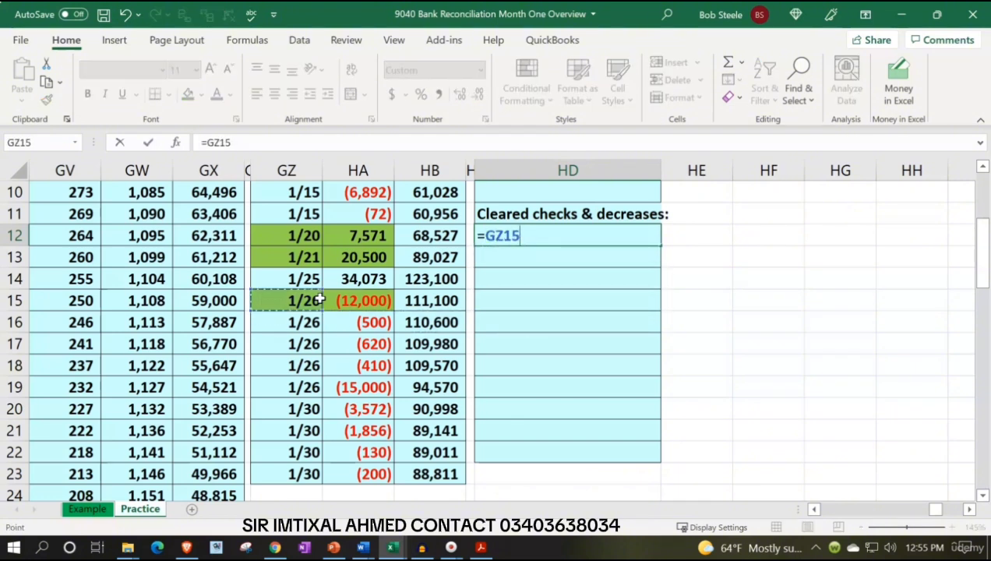
key("Return")
Enter the formula -HA15 in HE12 to bring in the first cleared check's amount as a positive number
key("Up")
key("Right")
type("=")
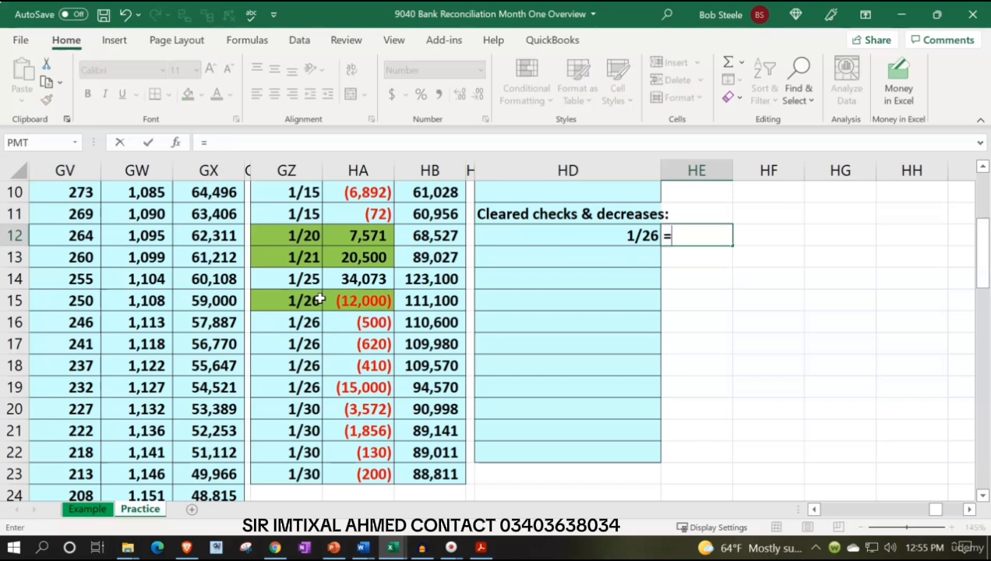
key("BackSpace")
type("-")
key("Left")
key("Left")
key("Left")
key("Left")
key("Down")
key("Down")
key("Down")
key("Return")
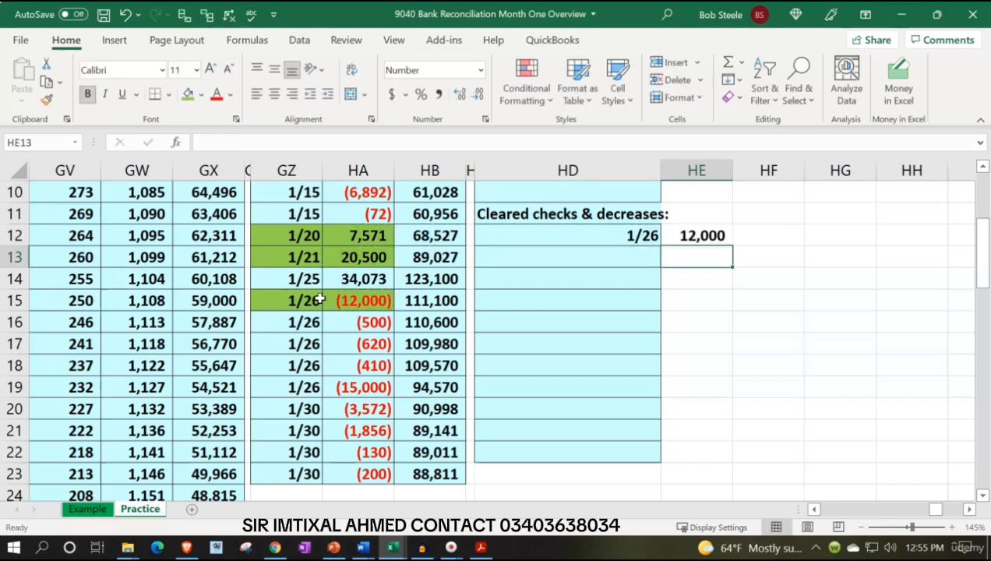
Compare the bank statement's checks and withdrawals with the checking ledger's entries and beginning balance in HB3
left_click(481, 547)
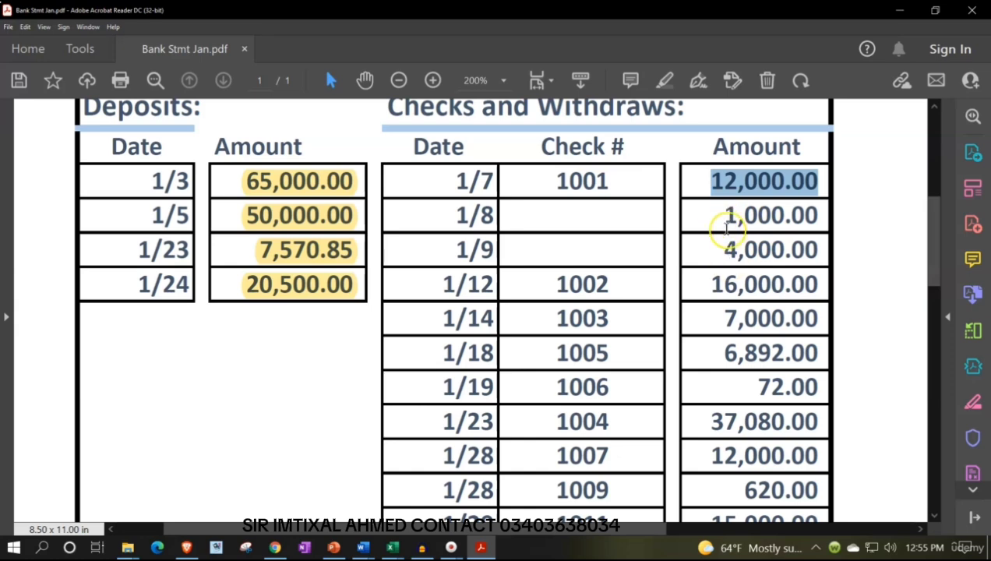
left_click(480, 546)
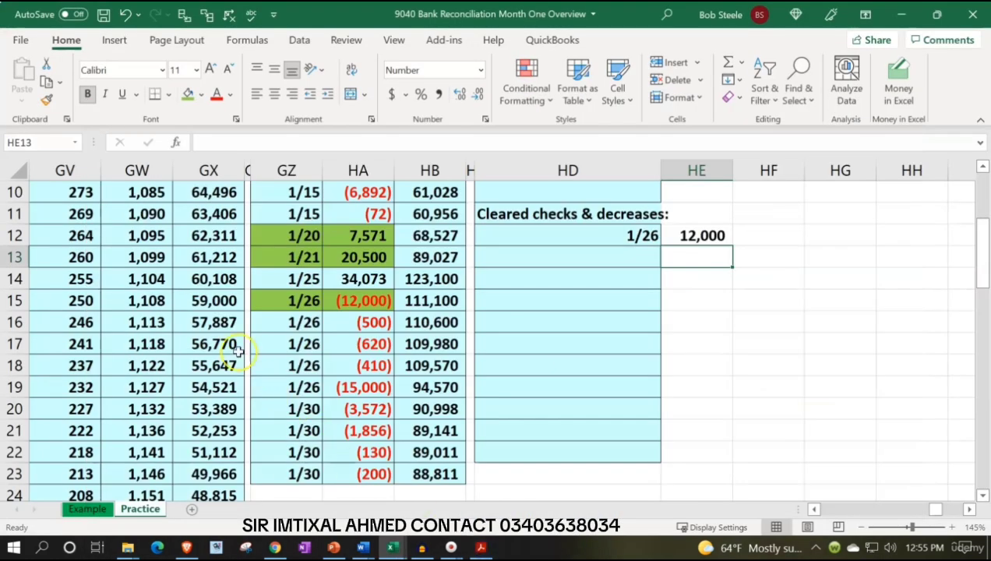
scroll(270, 340, "up", 2)
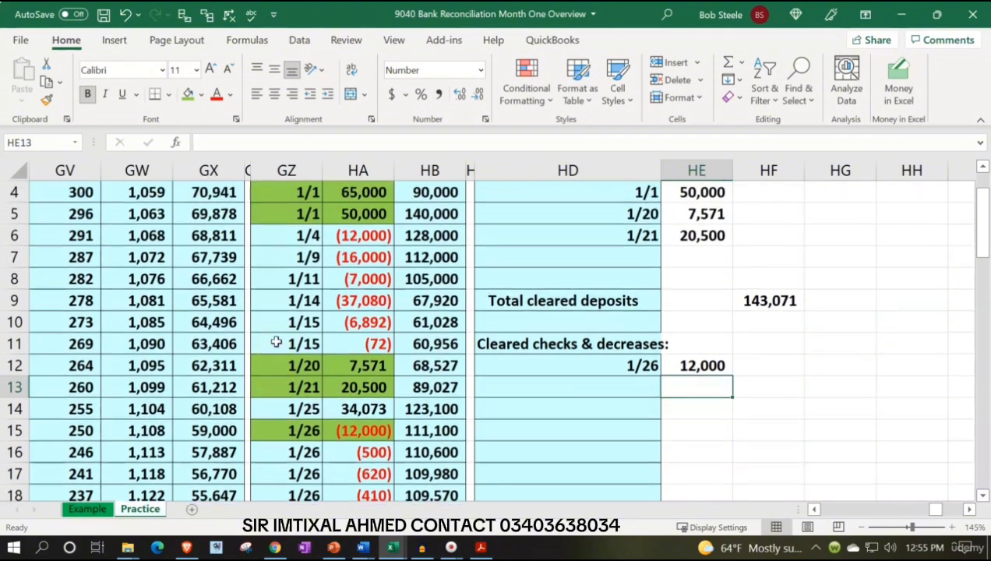
scroll(277, 342, "up", 1)
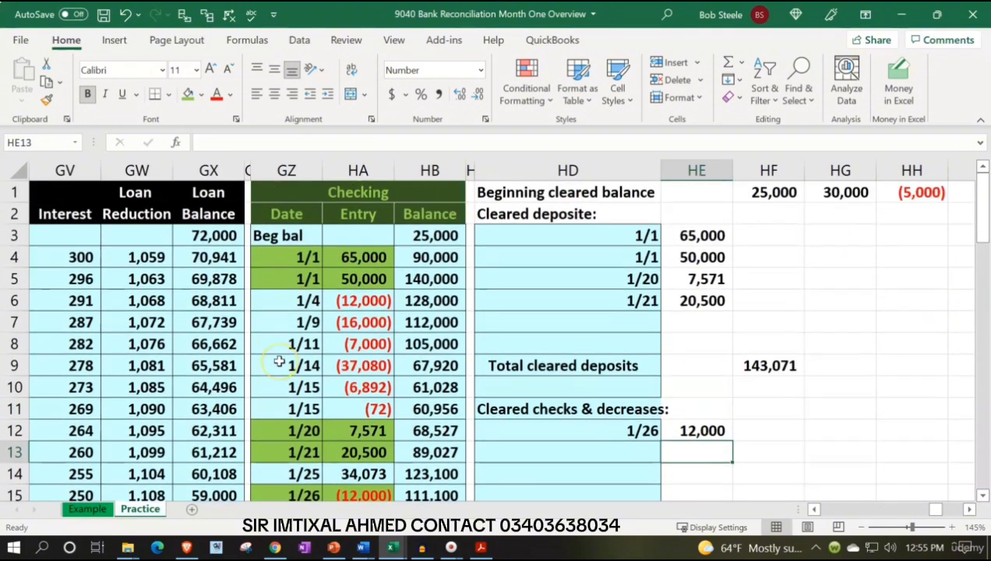
scroll(279, 368, "down", 2)
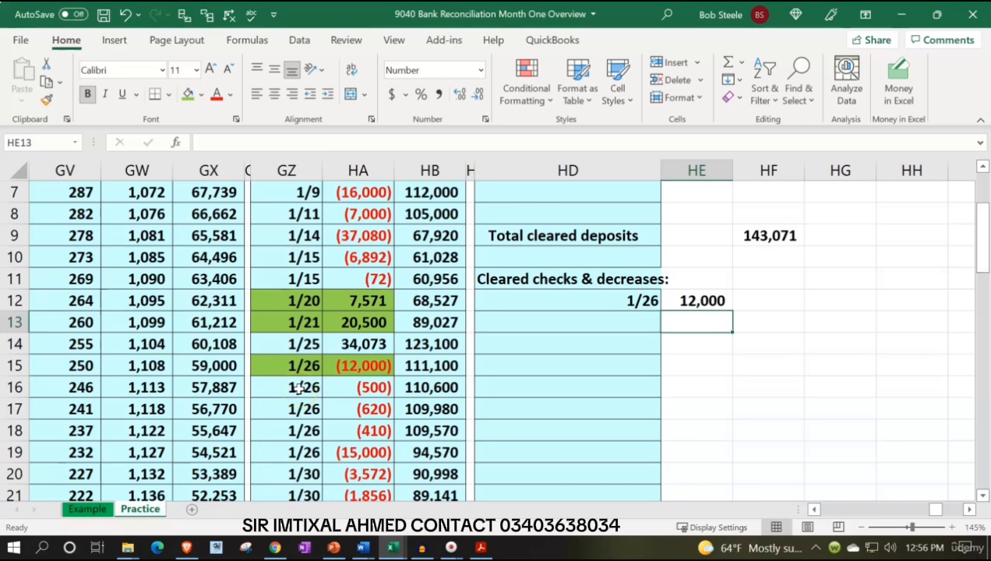
scroll(412, 440, "up", 1)
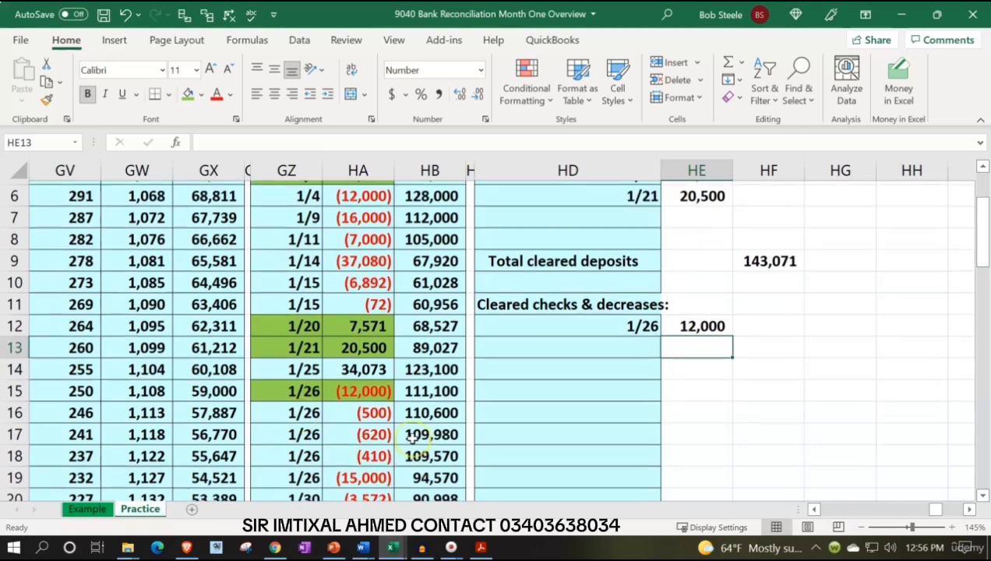
scroll(414, 438, "down", 2)
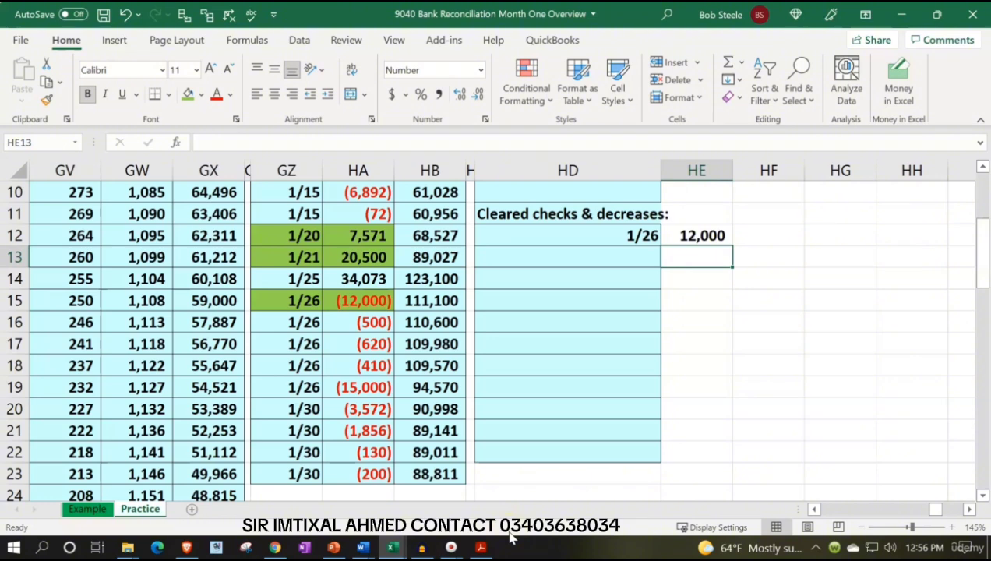
scroll(495, 492, "up", 3)
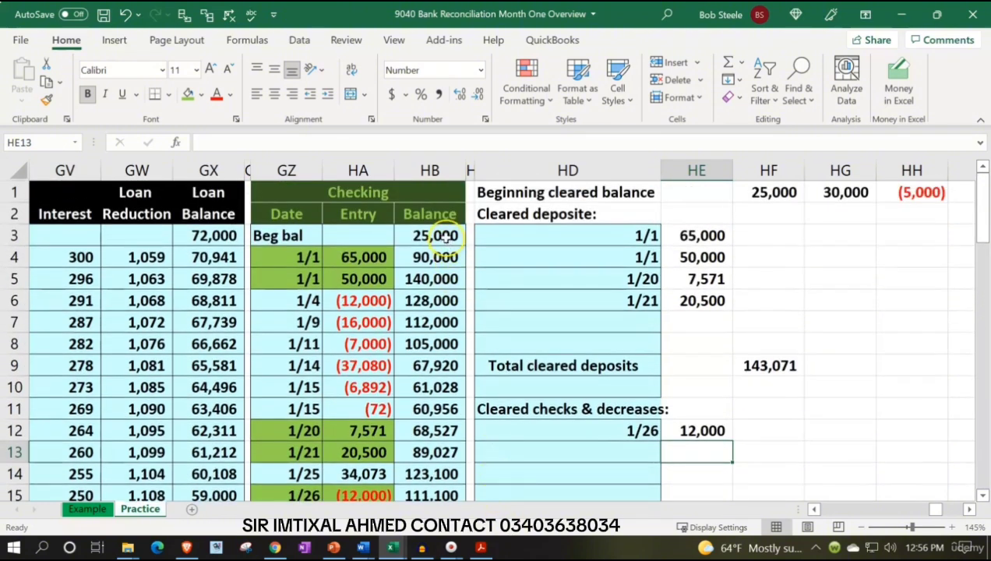
left_click(447, 239)
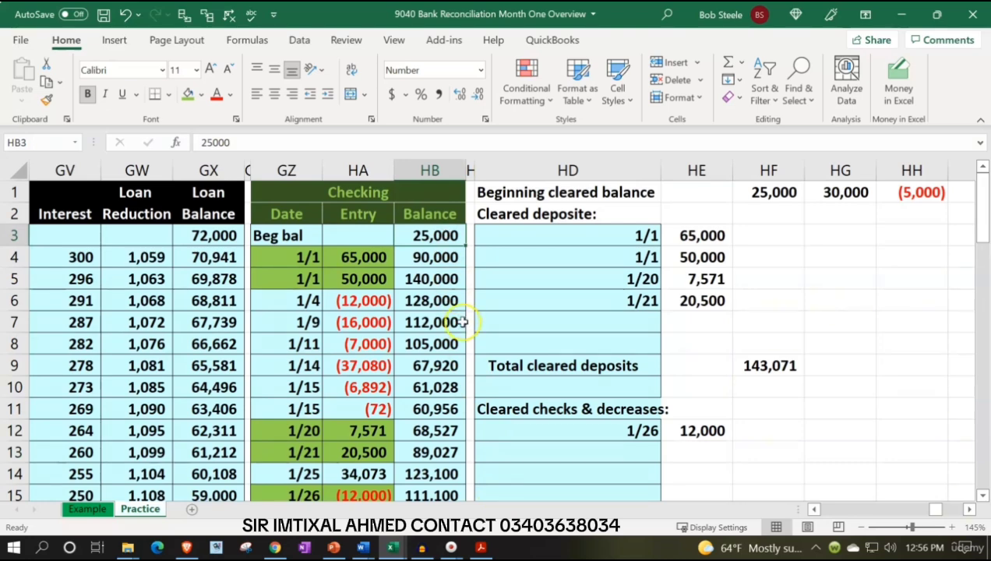
scroll(463, 322, "down", 3)
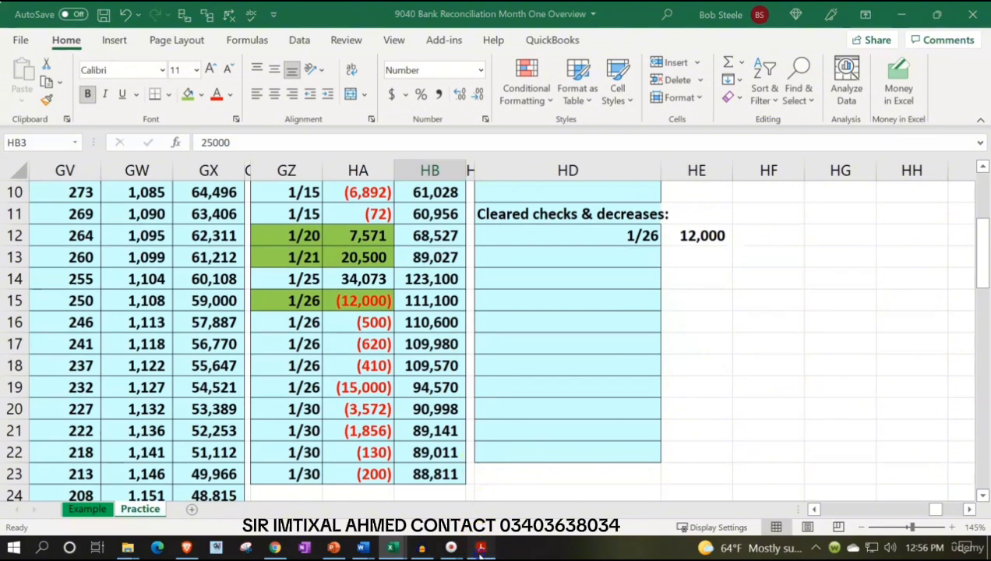
Highlight the 12,000.00 amount of check 1001 and the 16,000.00 amount of check 1002 in the bank statement PDF
left_click(481, 548)
left_click(718, 284)
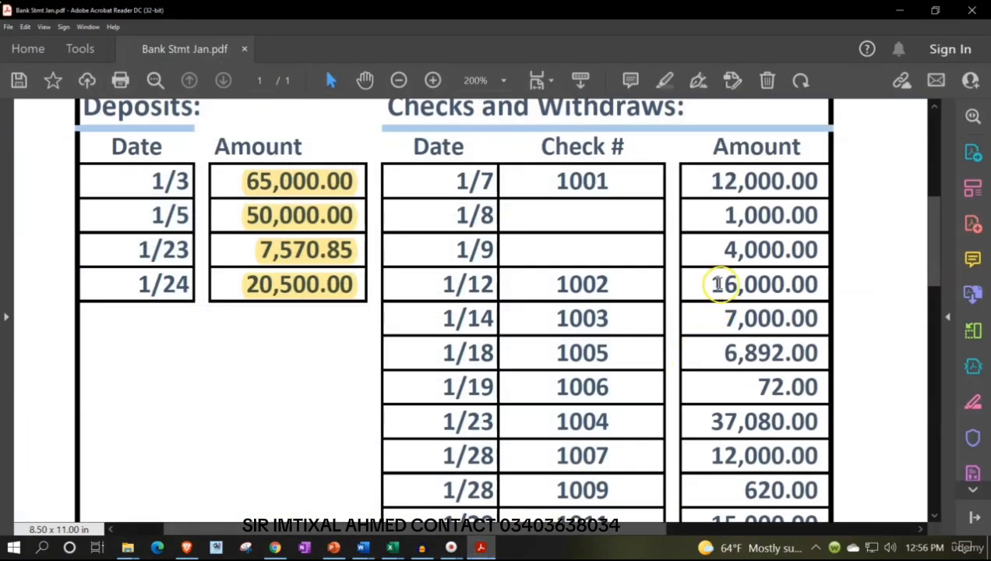
left_click_drag(718, 284, 818, 284)
left_click_drag(712, 177, 823, 175)
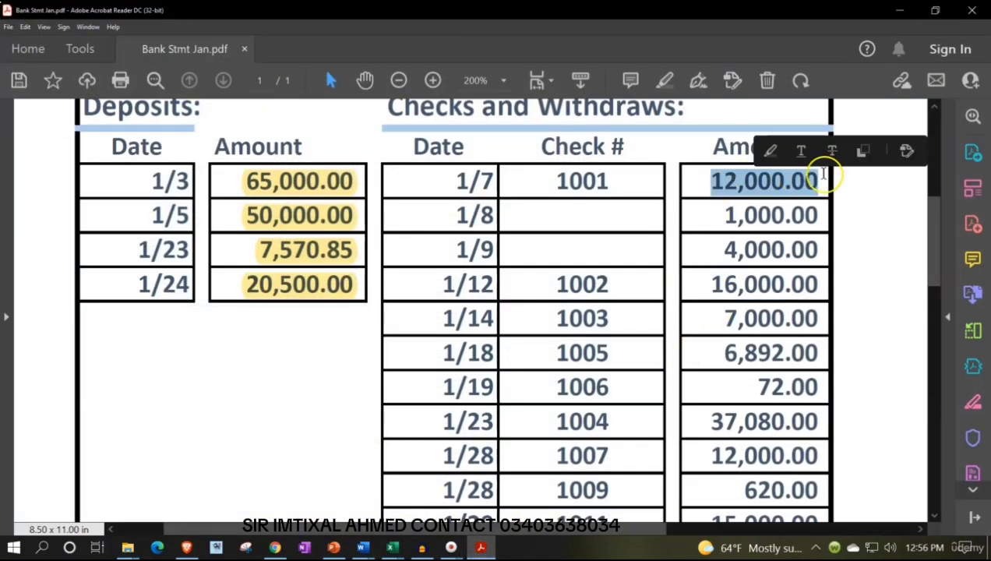
left_click(770, 150)
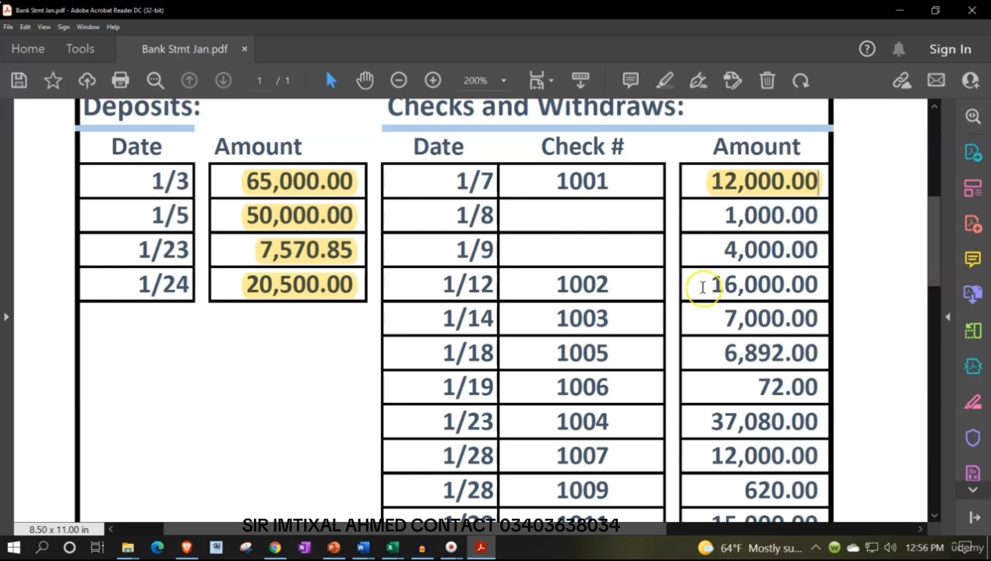
left_click_drag(704, 285, 818, 284)
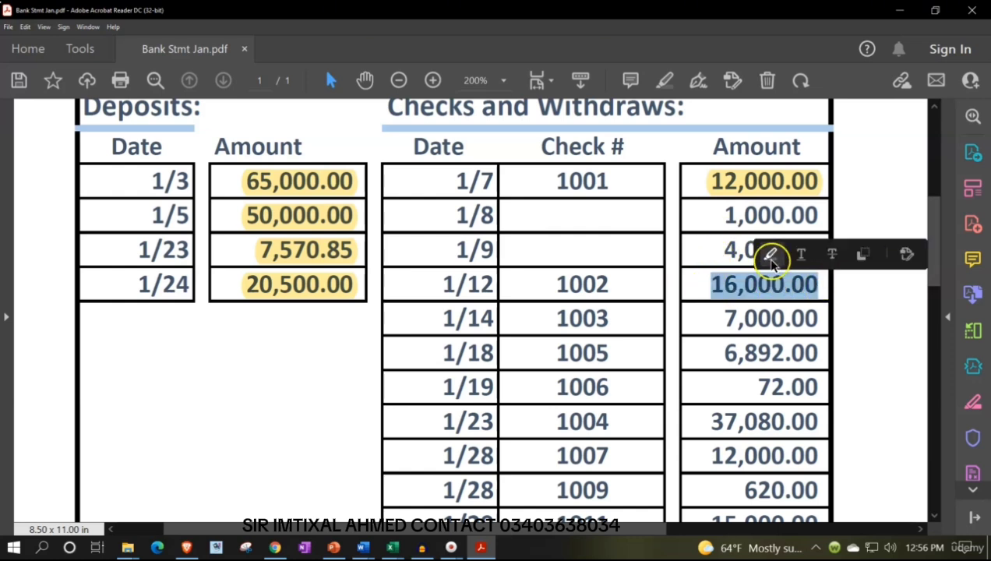
left_click(770, 255)
Switch to Excel and fill the 1/4 and 1/9 ledger entries in GZ6:HA7 green
scroll(609, 325, "down", 1)
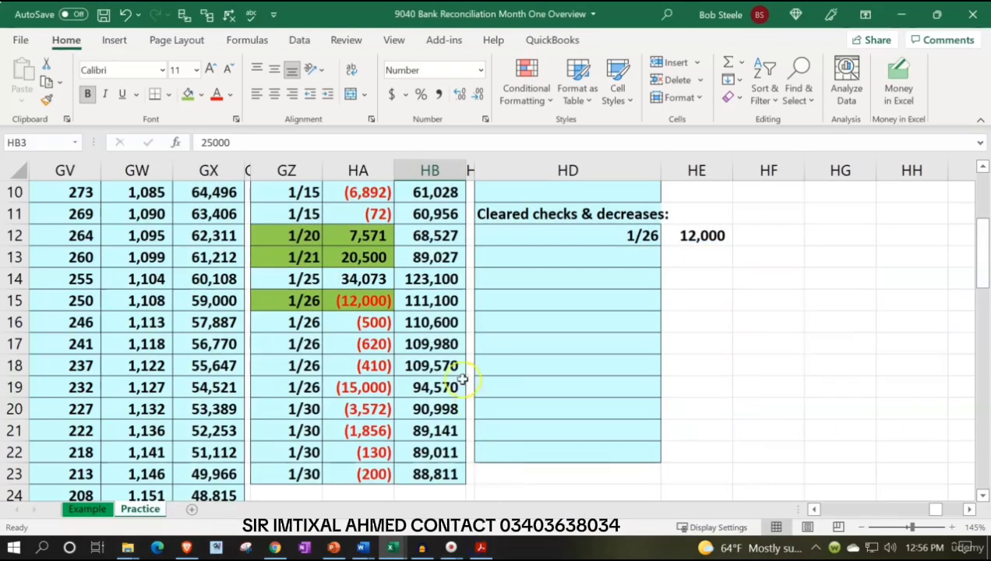
scroll(436, 411, "up", 3)
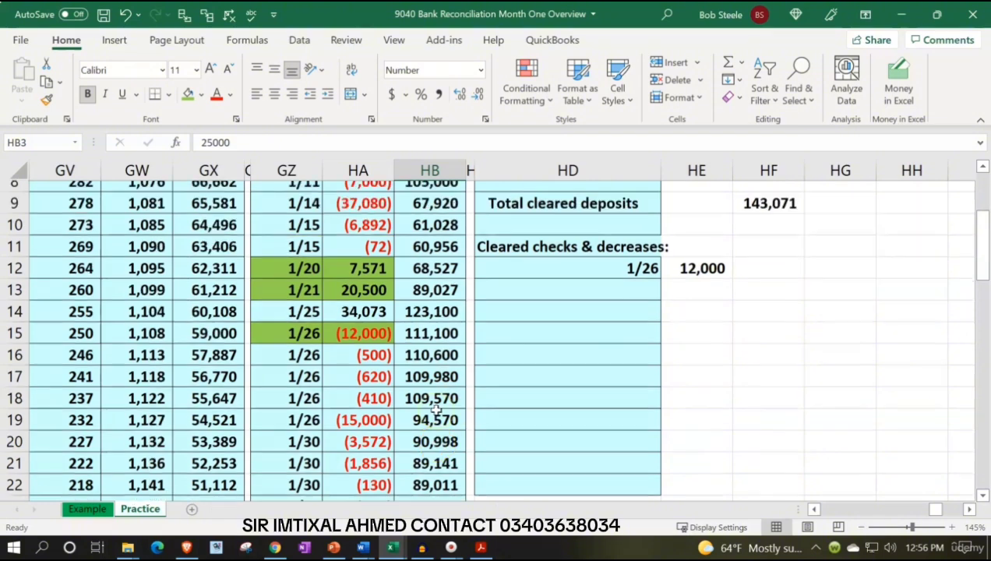
left_click(310, 303)
left_click_drag(309, 302, 344, 323)
right_click(347, 324)
key("Escape")
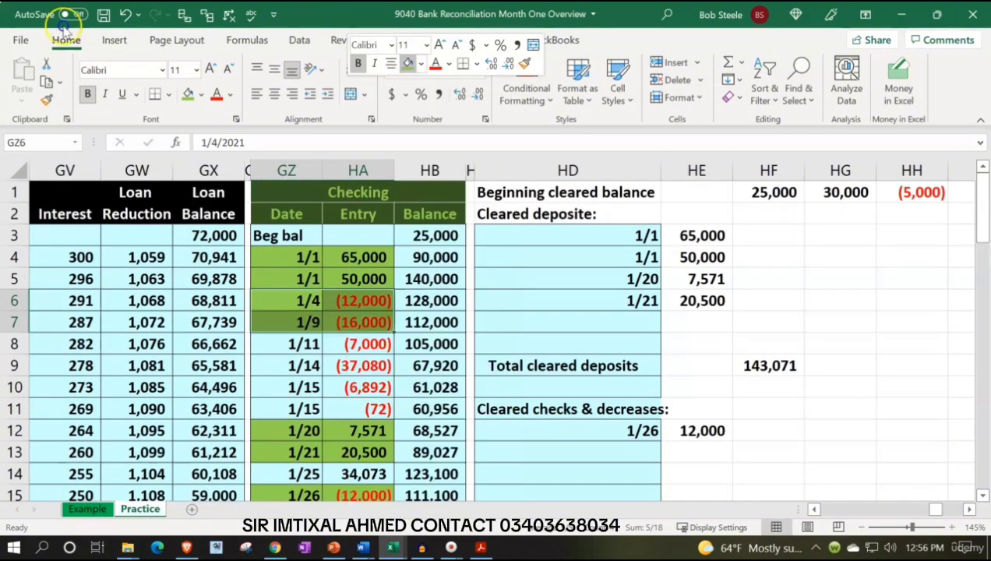
Enter the formula =GZ7 in HD13 to bring in the date of the 16,000 check
left_click(560, 453)
type("=")
key("Left")
key("Left")
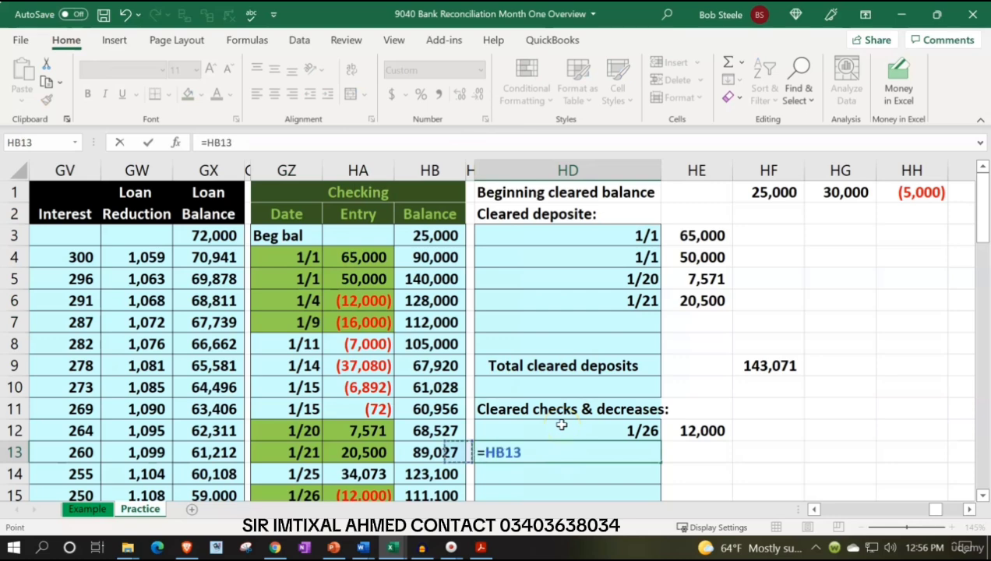
key("Left")
key("Up")
key("Up")
key("Up")
key("Up")
key("Up")
key("Left")
Enter the formula -HA7 in HE13 to bring in the 16,000 check's amount as a positive number
key("Up")
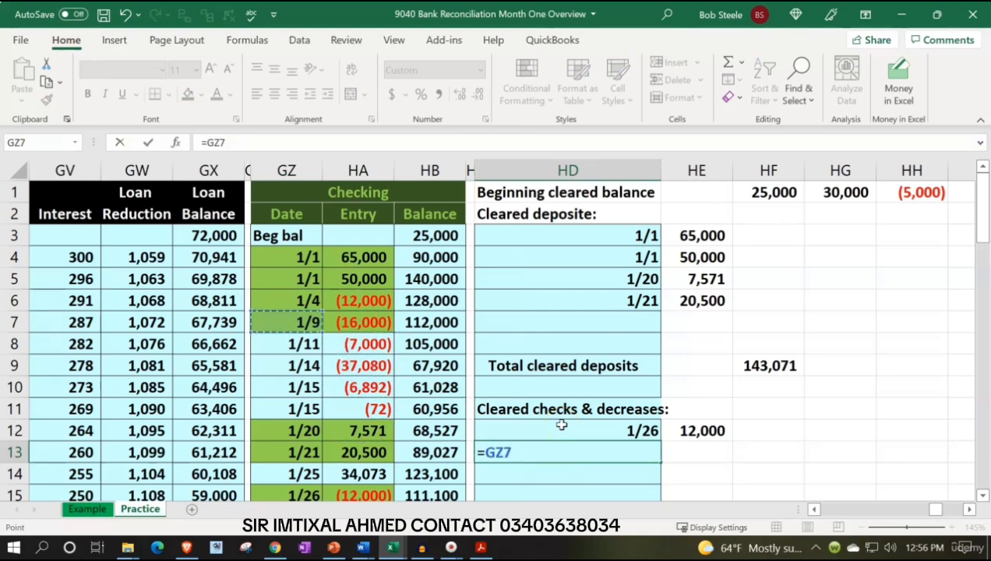
key("Tab")
type("-")
key("Left")
key("Left")
key("Left")
key("Left")
key("Up")
key("Up")
key("Up")
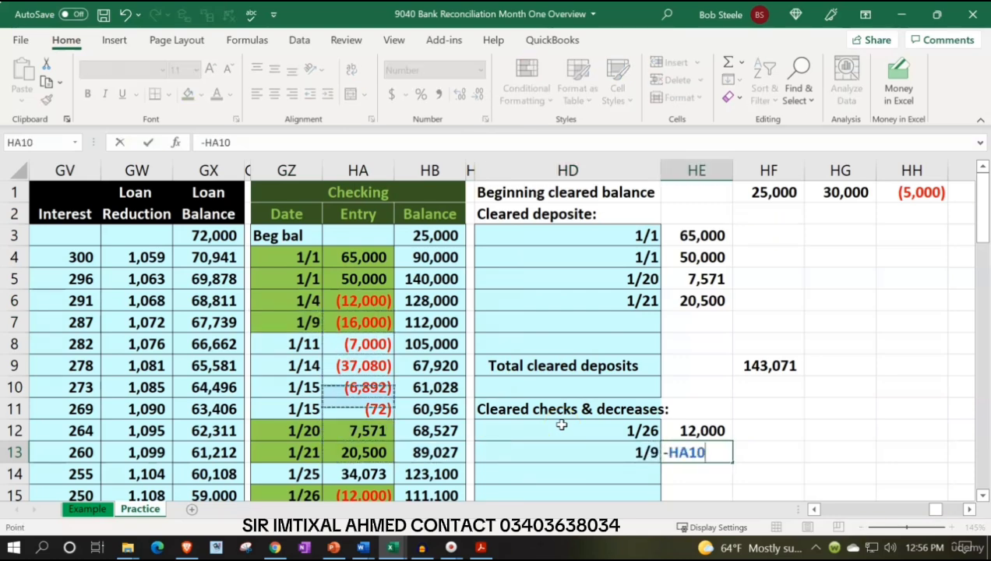
key("Up")
key("Up")
key("Up")
key("Return")
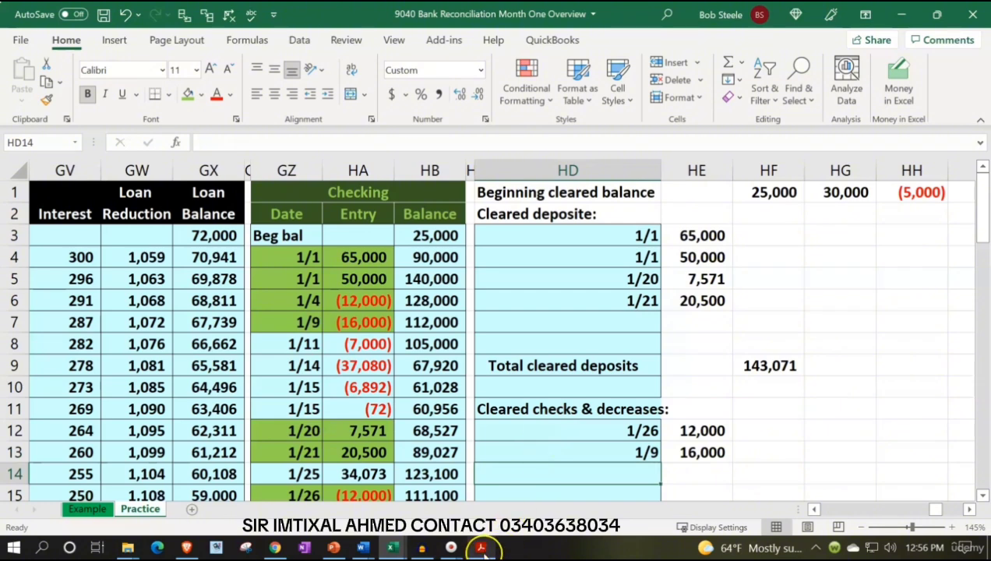
Switch to the bank statement PDF and highlight the 7,000.00 amount of check 1003
left_click(481, 548)
left_click_drag(709, 294, 839, 290)
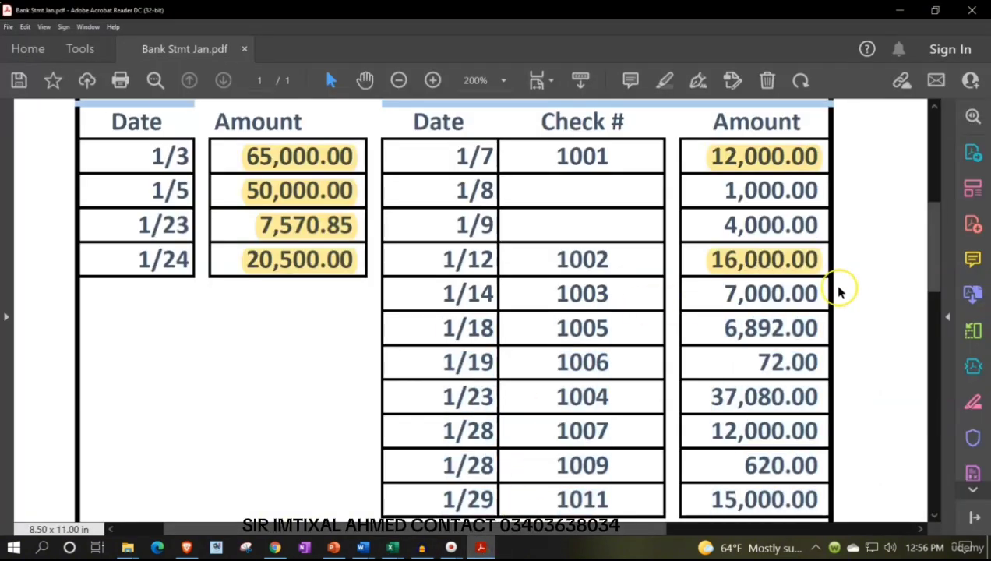
left_click_drag(726, 294, 826, 293)
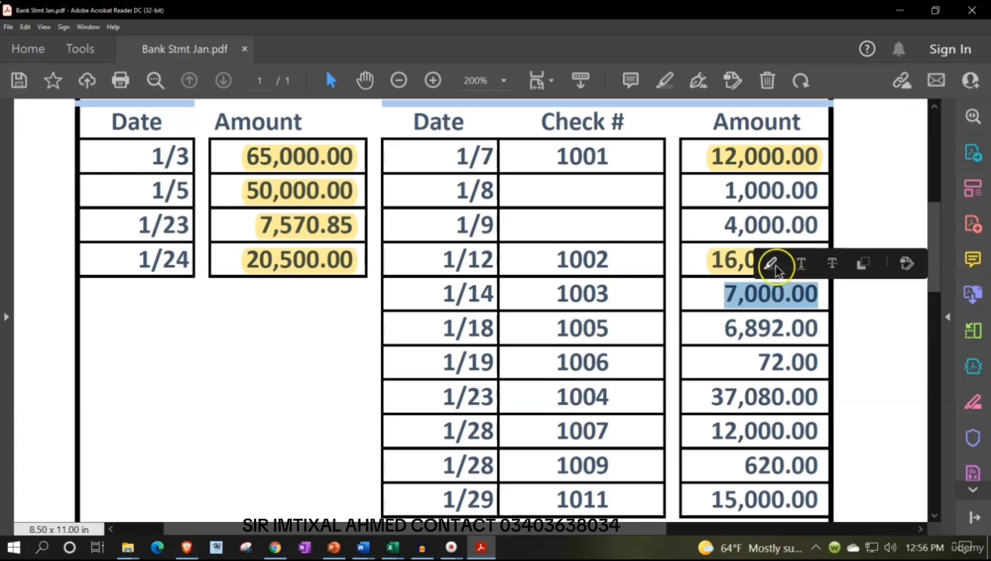
left_click(773, 266)
Switch to Excel and enter the formula =GZ8 in HD14 to bring in the date of the 7,000 check
left_click(479, 545)
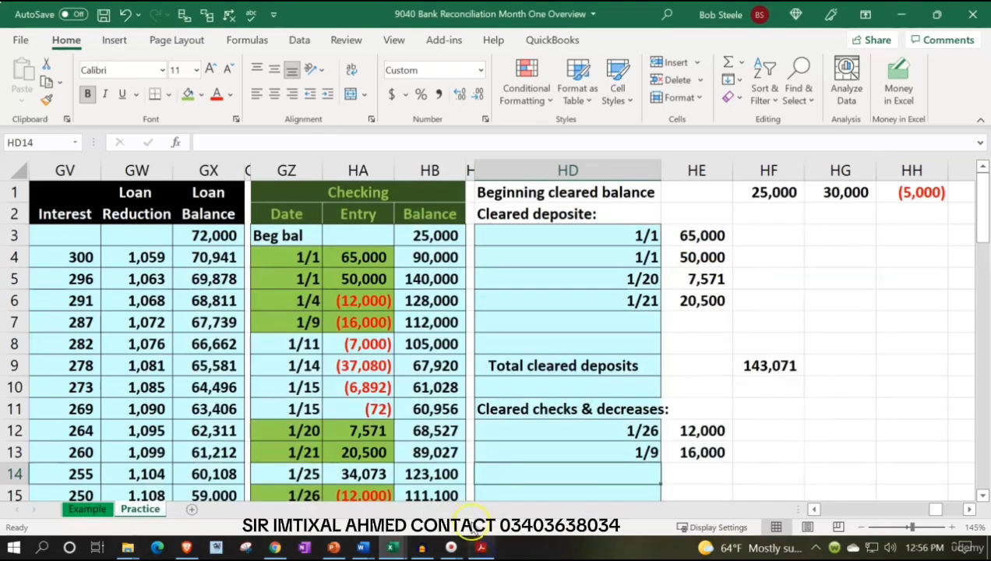
type("=")
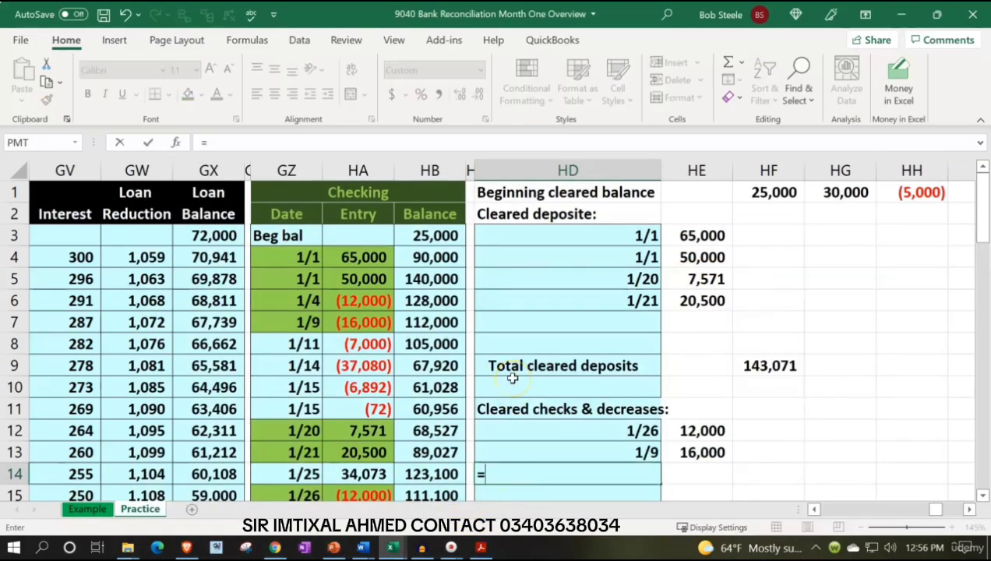
key("Up")
key("Up")
key("Up")
key("Up")
key("Up")
key("Left")
key("Left")
key("Left")
key("Up")
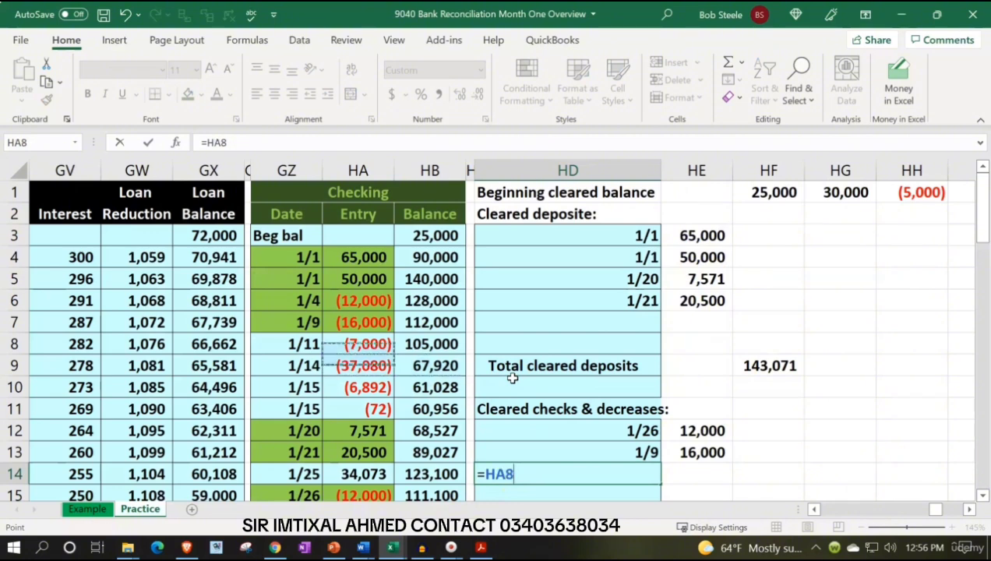
Enter the formula -HA8 in HE14 to bring in the 7,000 check's amount as a positive number
key("Left")
key("Tab")
type("-")
key("Left")
key("Left")
key("Left")
key("Left")
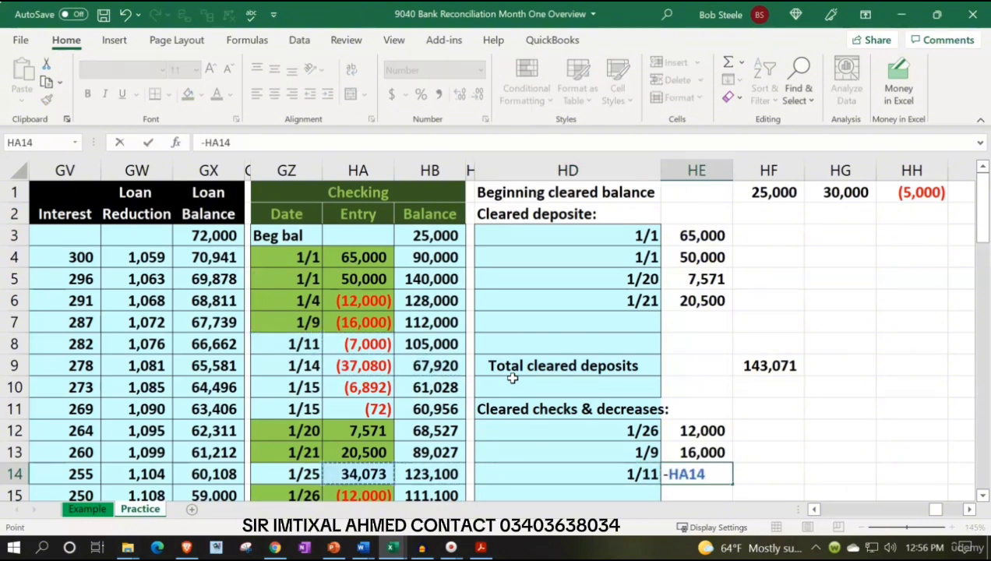
key("Up")
key("Up")
key("Up")
key("Up")
key("Up")
key("Up")
key("Return")
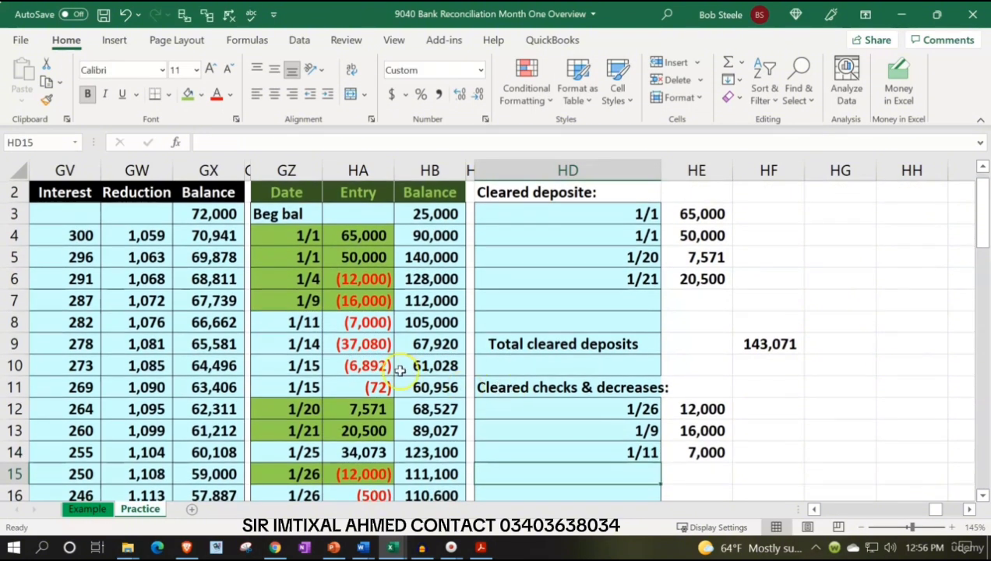
Fill the 1/11 ledger entry in GZ8:HA8 green
left_click(312, 321)
right_click(333, 322)
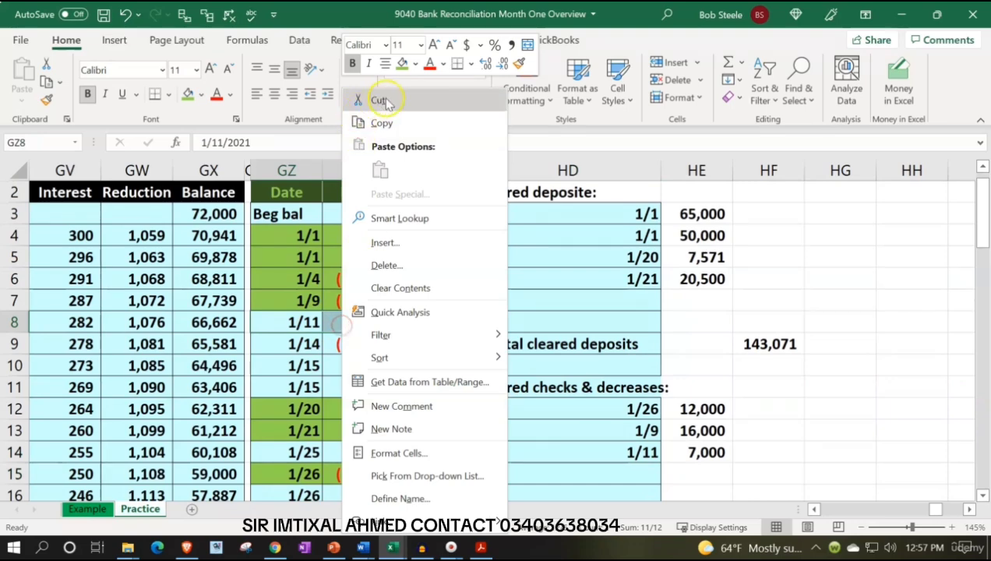
left_click(403, 64)
Switch to the bank statement PDF and highlight the 6,892.00 amount of check 1005
left_click(481, 547)
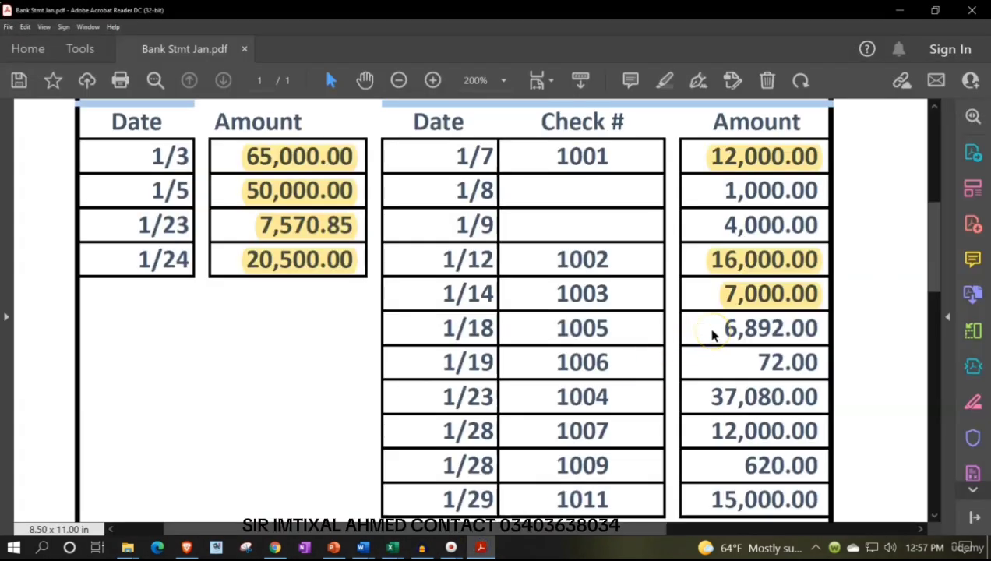
left_click(479, 546)
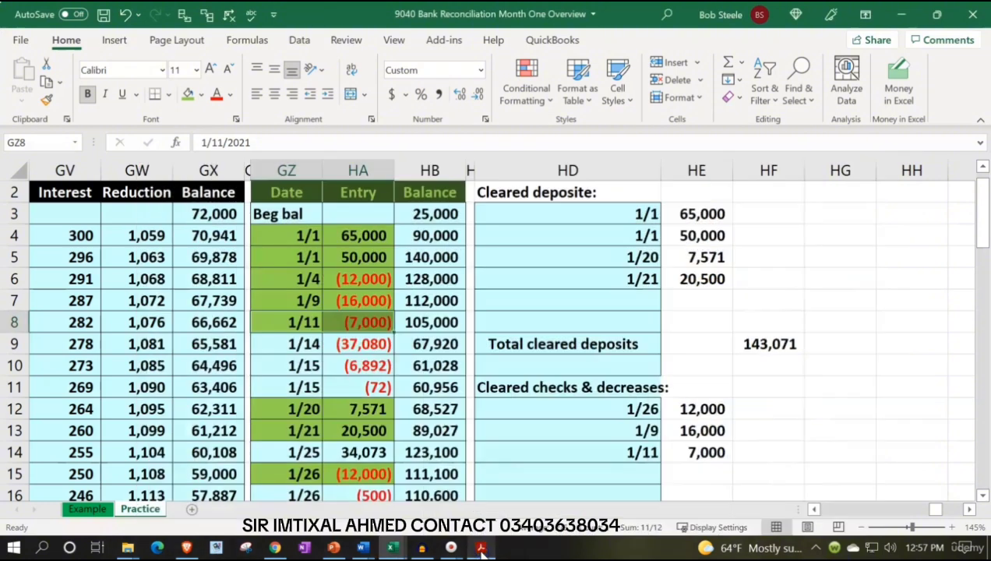
left_click(481, 548)
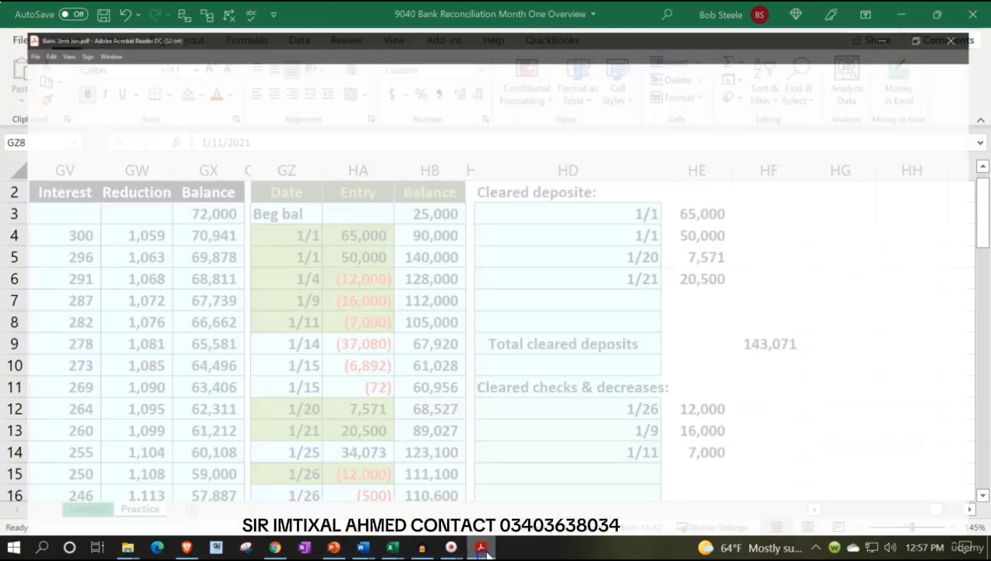
left_click_drag(722, 328, 816, 328)
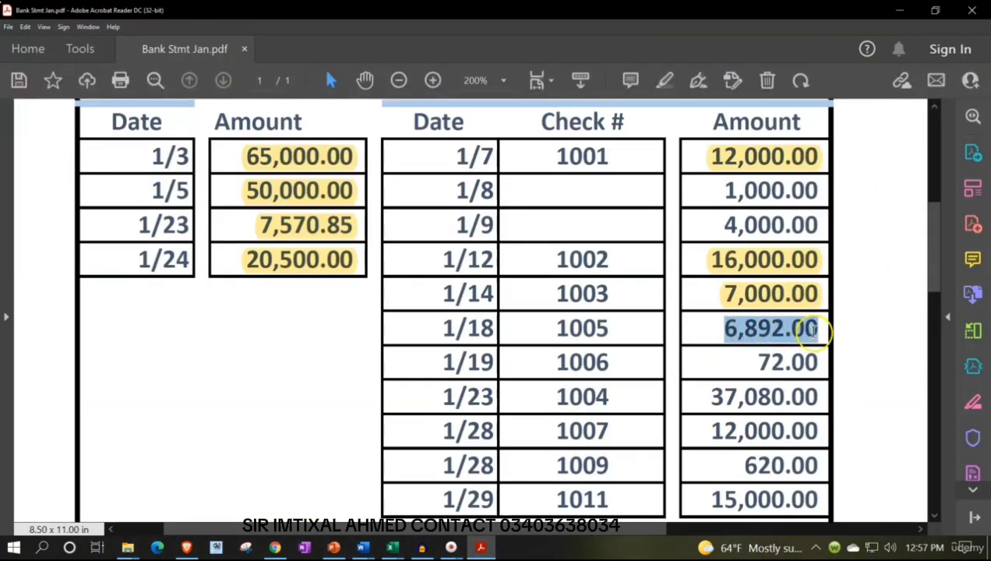
left_click(771, 297)
Switch to Excel and enter the formula =GZ10 in HD15 to bring in the date of the 6,892 check
left_click(479, 546)
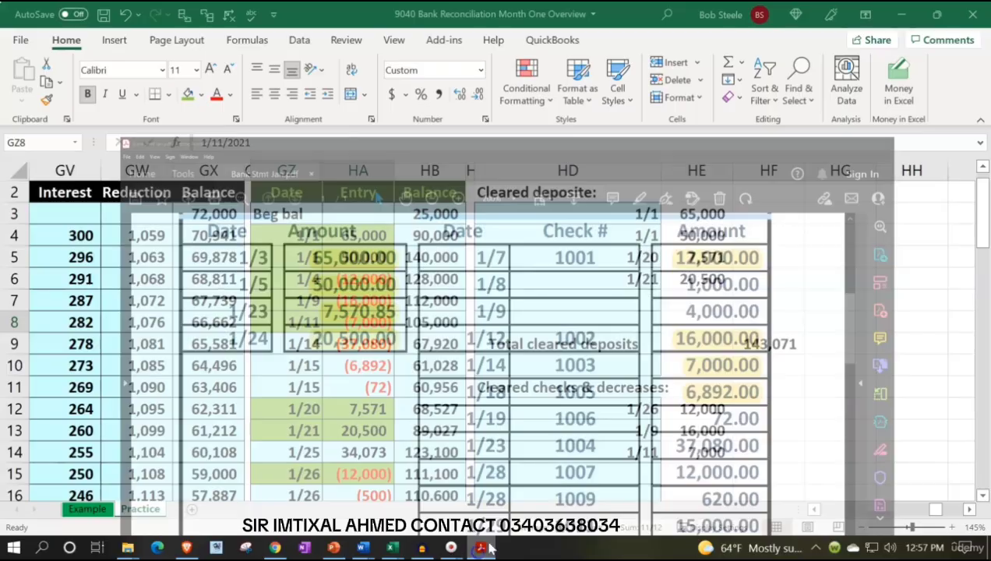
left_click(579, 470)
type("=")
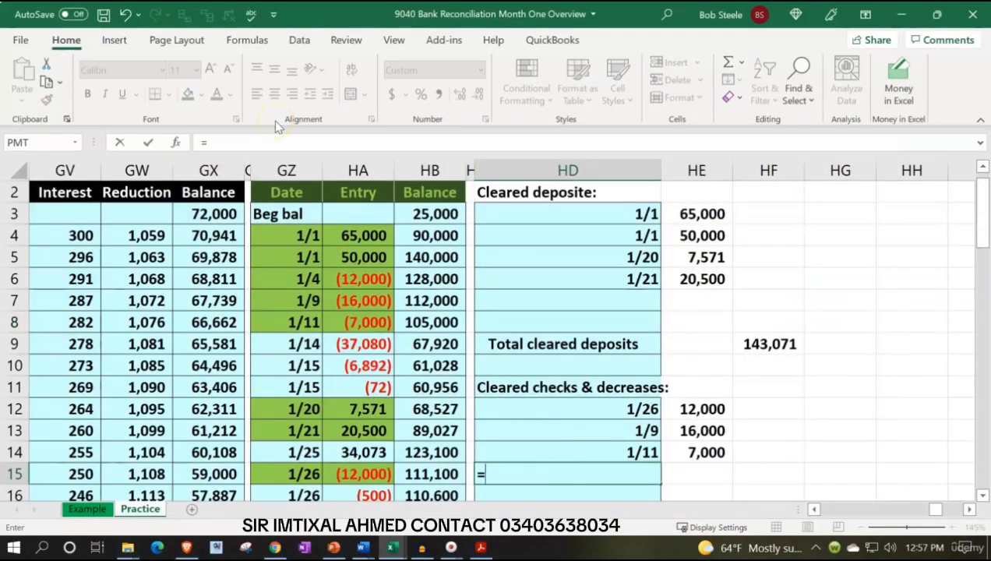
key("Up")
key("Up")
key("Up")
Enter the formula -HA10 in HE15 to bring in the 6,892 check's amount as a positive number
key("Up")
key("Up")
key("Left")
key("Left")
key("Left")
key("Left")
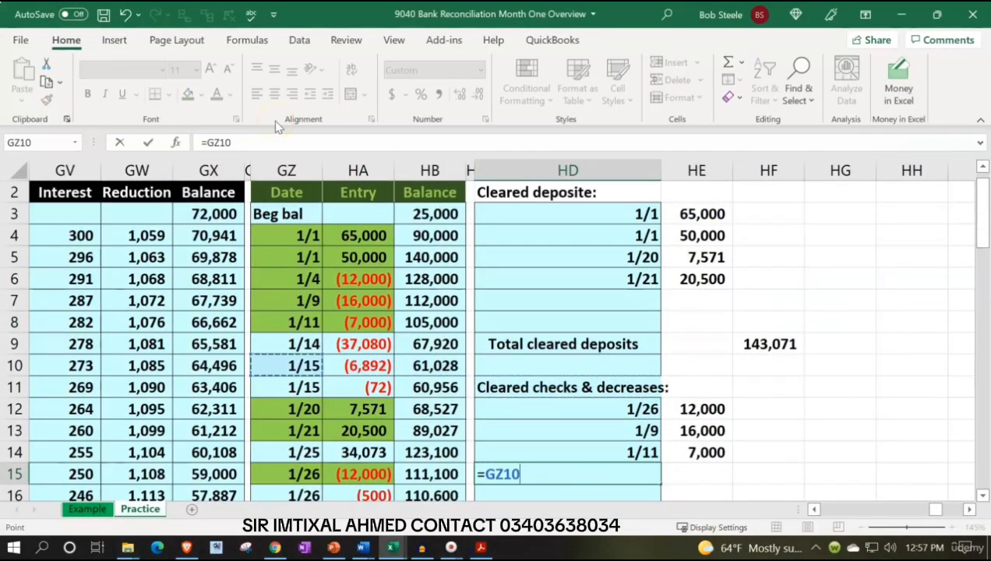
key("Tab")
type("-")
key("Left")
key("Left")
key("Left")
key("Up")
key("Up")
key("Up")
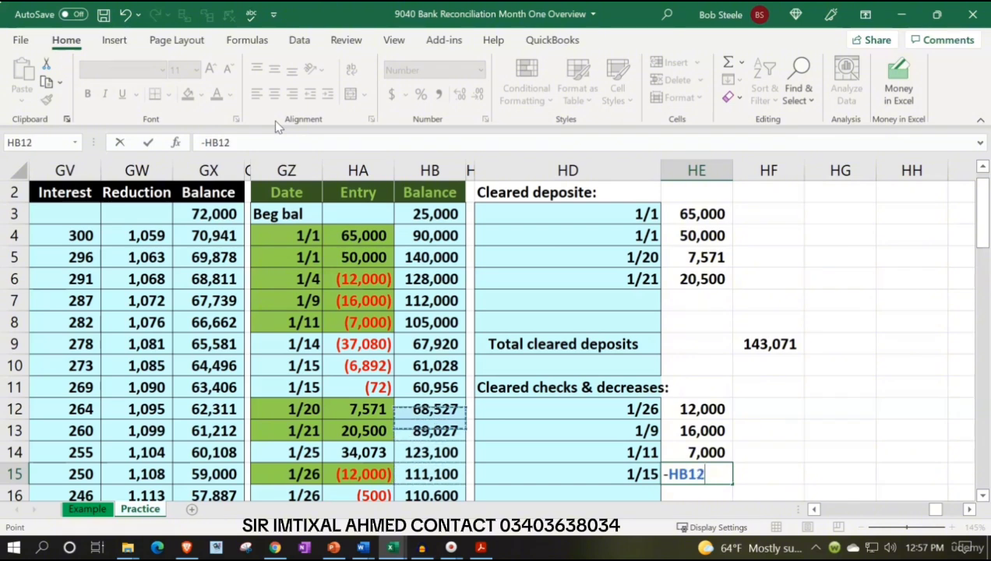
key("Up")
key("Up")
key("Left")
key("Return")
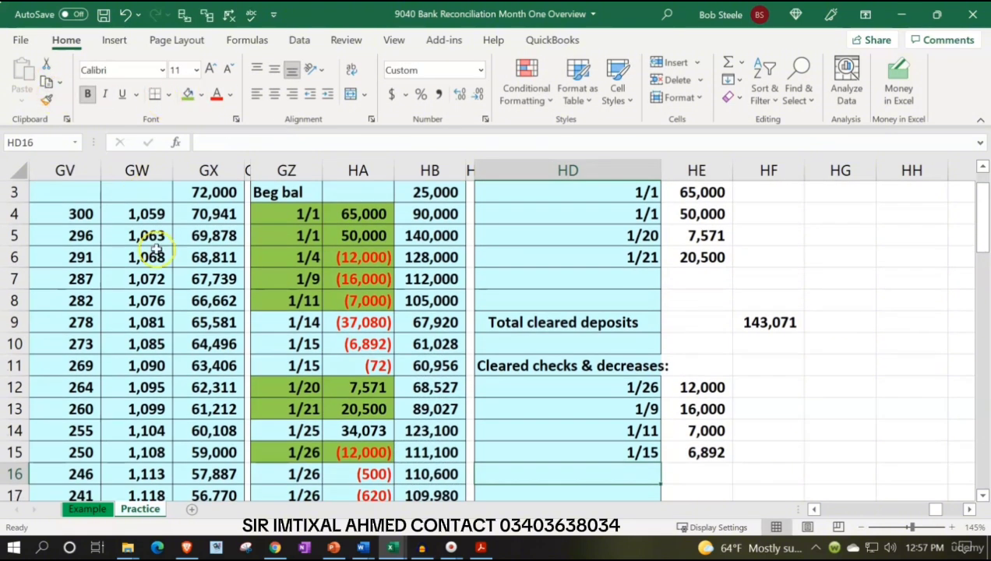
Fill the 6,892 ledger entry in GZ10:HA10 green and check the bank statement PDF for the next cleared check
left_click_drag(269, 332, 342, 343)
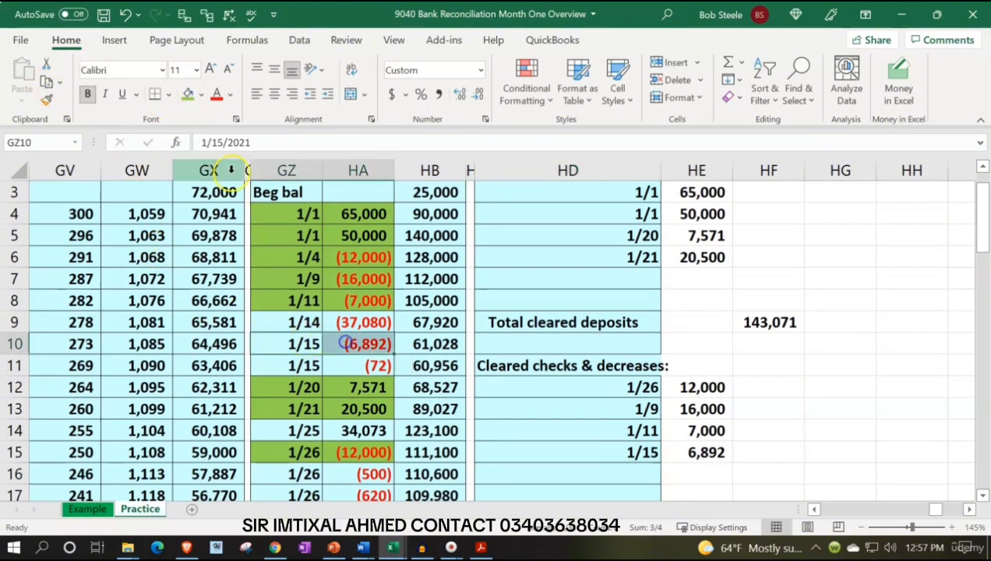
left_click(186, 94)
left_click(482, 548)
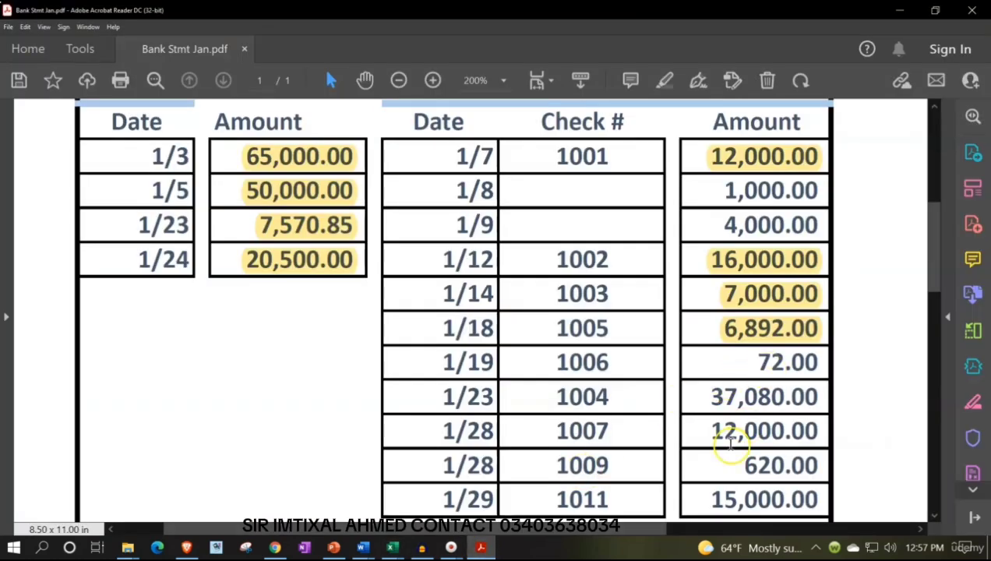
left_click(483, 548)
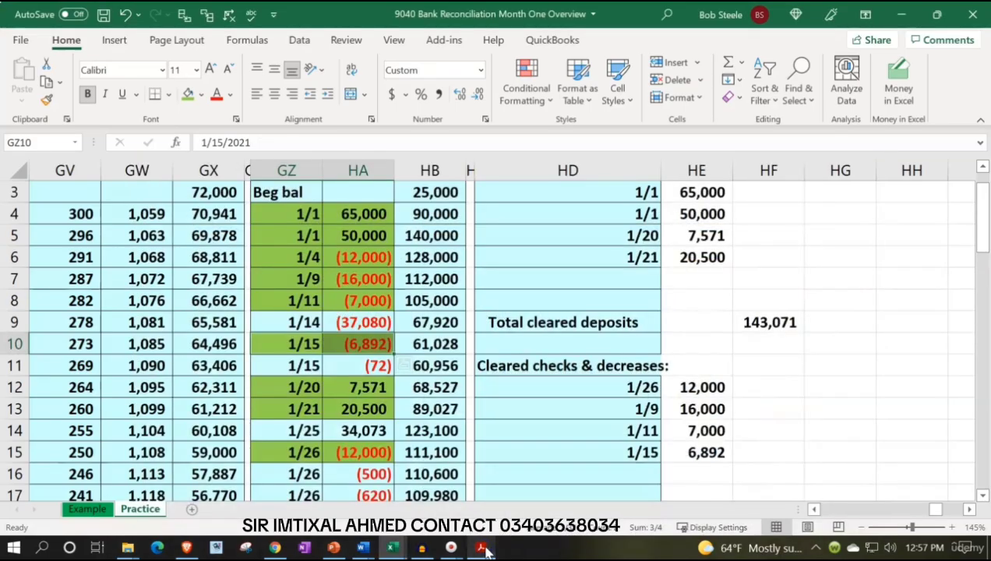
Enter the formula =GZ11 in HD16 to bring in the date of the 72 check
left_click(492, 549)
left_click(652, 474)
type("=")
key("Up")
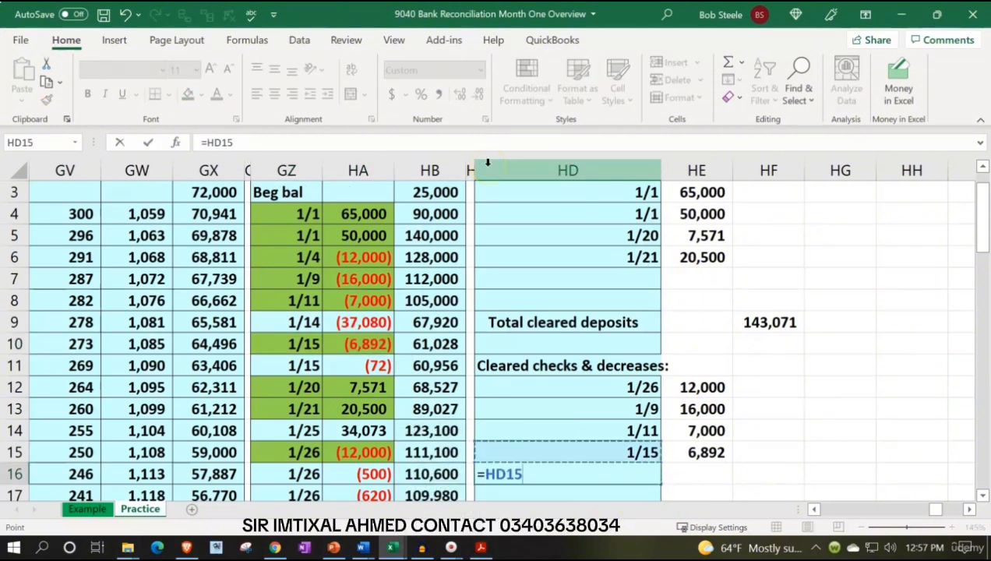
key("Up")
key("Up")
key("Up")
key("Up")
key("Left")
key("Left")
key("Left")
key("Left")
key("Tab")
Enter the formula -HA11 in HE16 to bring in the 72 check's amount as a positive number
type("-")
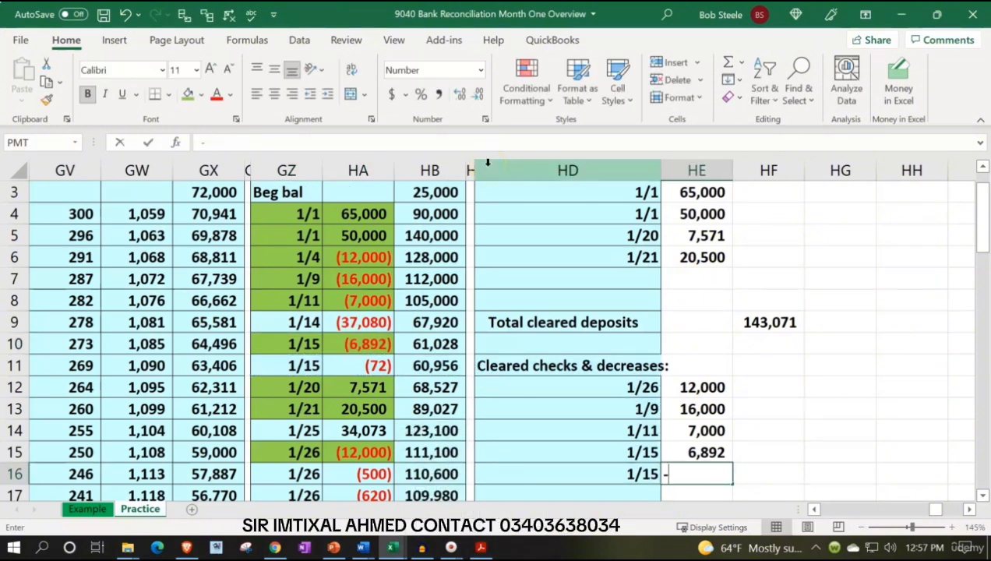
key("Left")
key("Left")
key("Left")
key("Left")
key("Up")
key("Up")
key("Up")
key("Up")
key("Up")
key("Return")
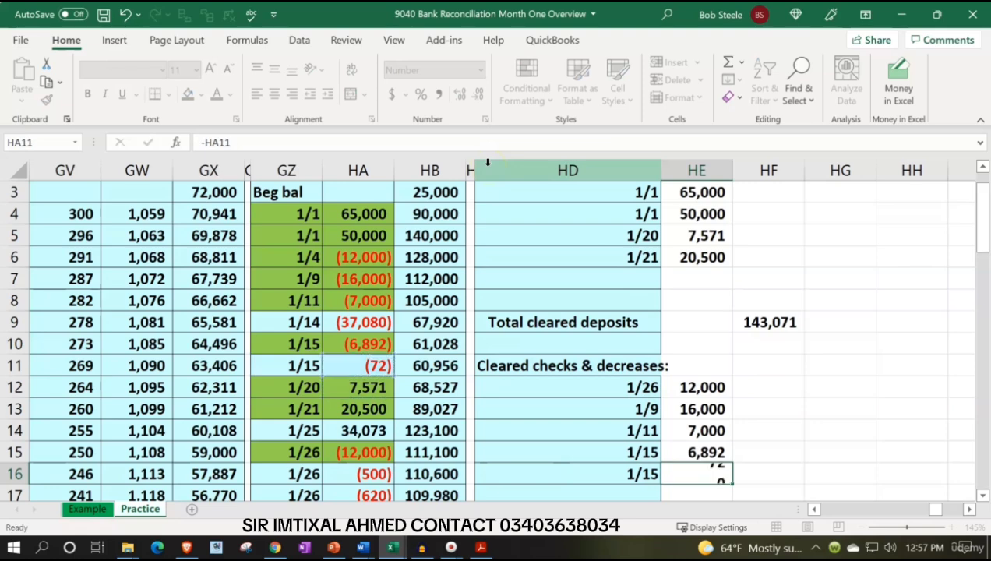
Fill the 72 ledger entry in GZ11:HA11 green and highlight check 1006's 72.00 amount in the bank statement PDF
left_click_drag(316, 344, 338, 347)
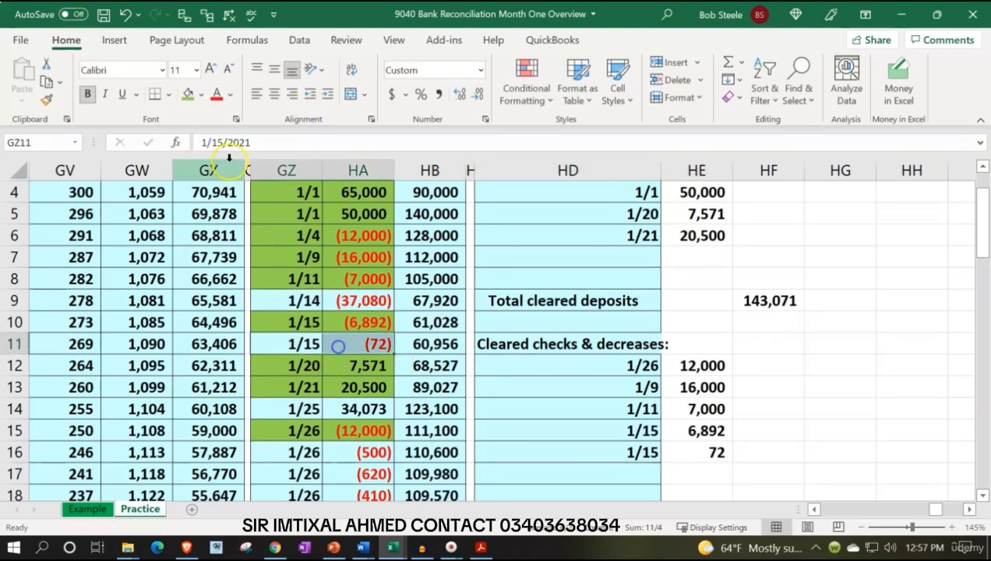
left_click(188, 94)
left_click(480, 547)
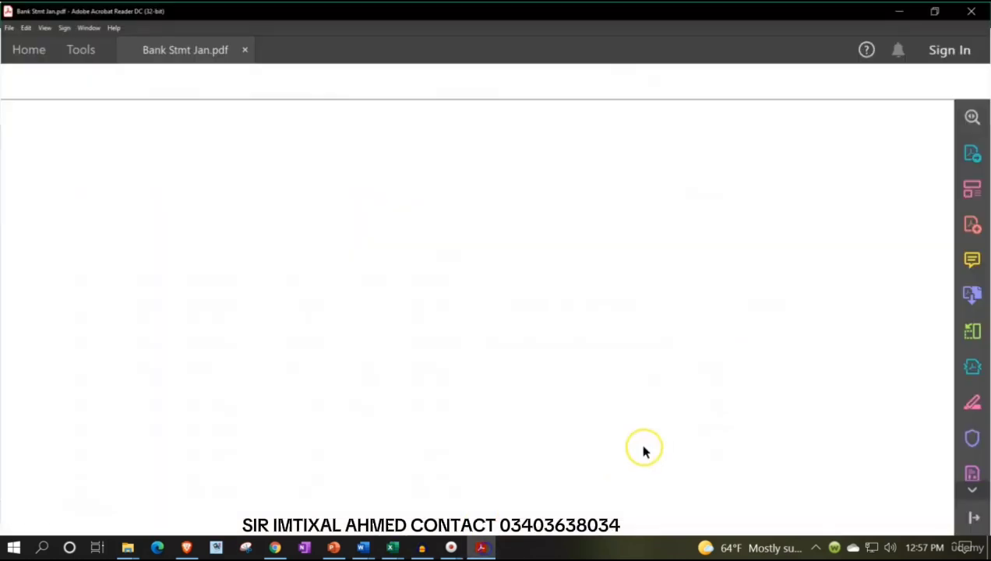
left_click_drag(753, 362, 811, 360)
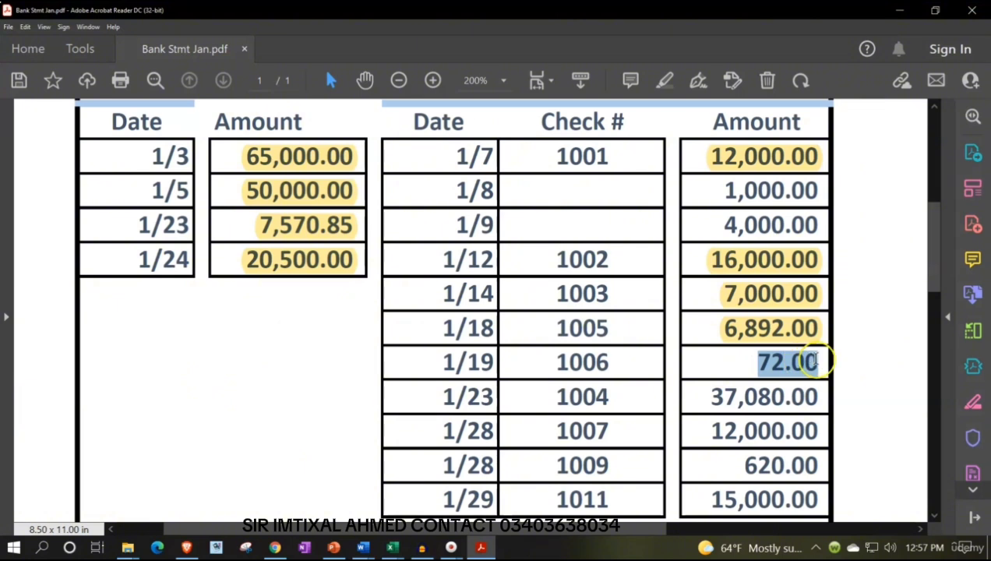
left_click(773, 333)
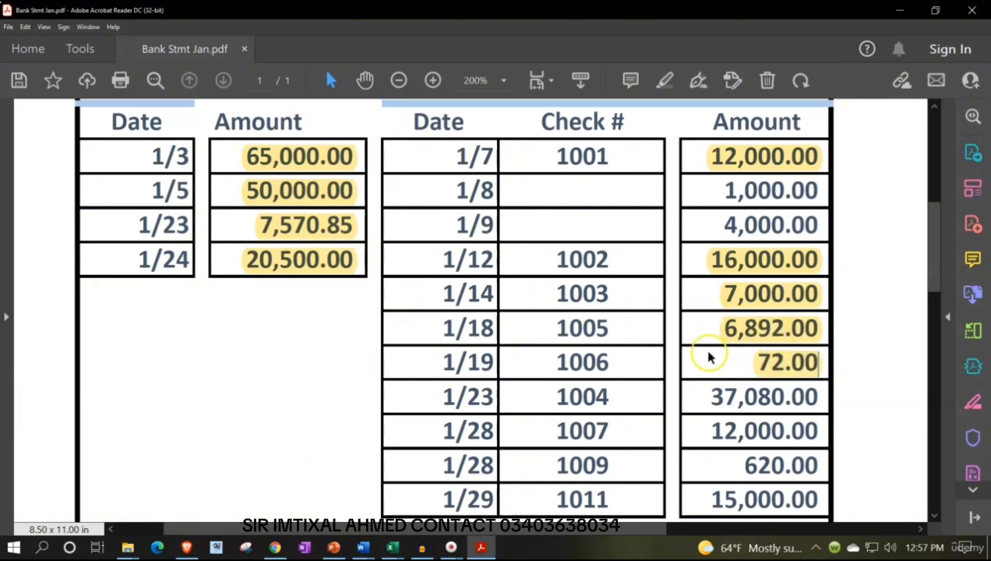
scroll(709, 357, "down", 1)
Switch to Excel and enter the formula =GZ9 in HD17 to bring in the date of the 37,080 check
left_click(480, 547)
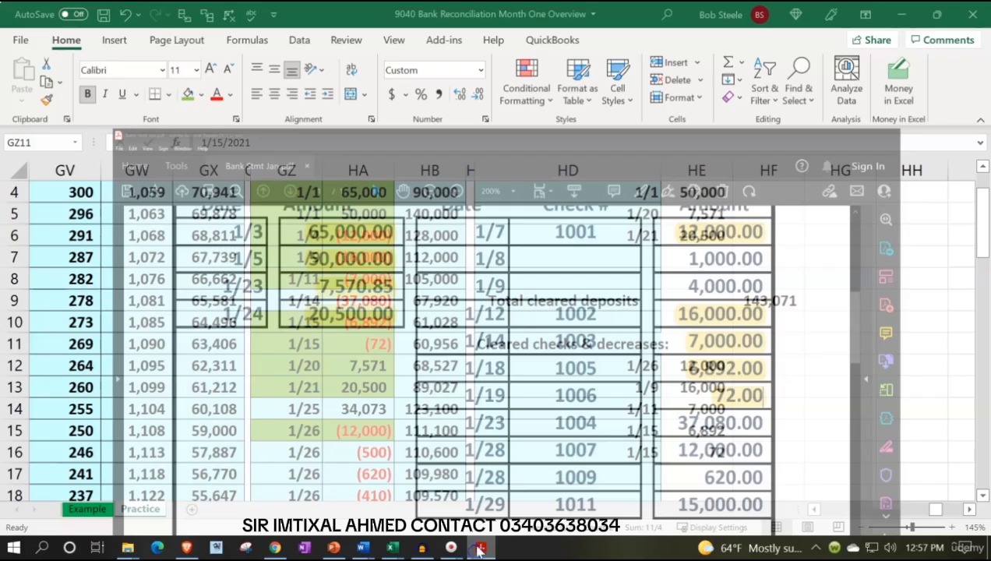
left_click(639, 468)
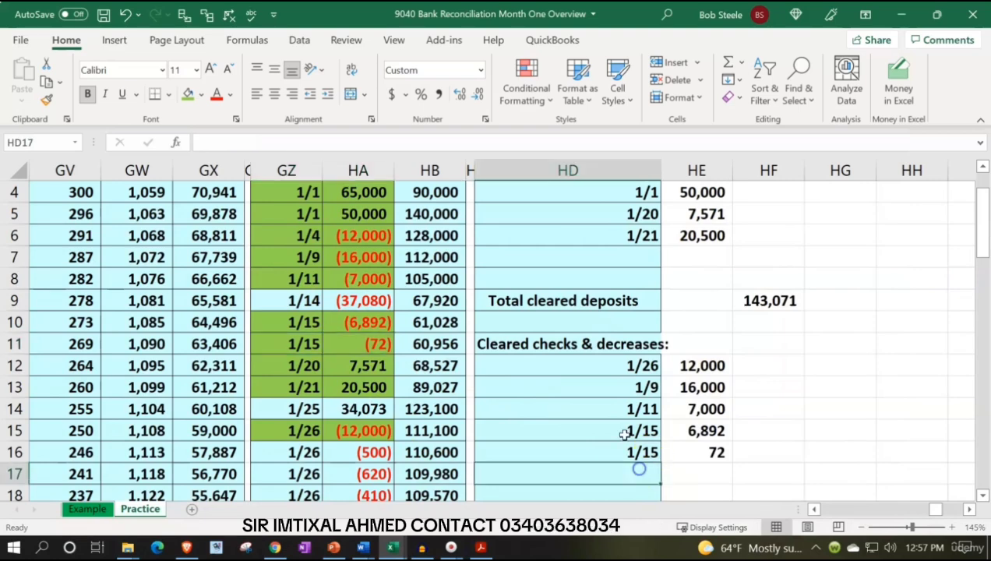
type("=")
key("Up")
key("Up")
key("Up")
key("Up")
key("Up")
key("Up")
key("Up")
key("Up")
key("Up")
key("Left")
key("Left")
key("Left")
key("Left")
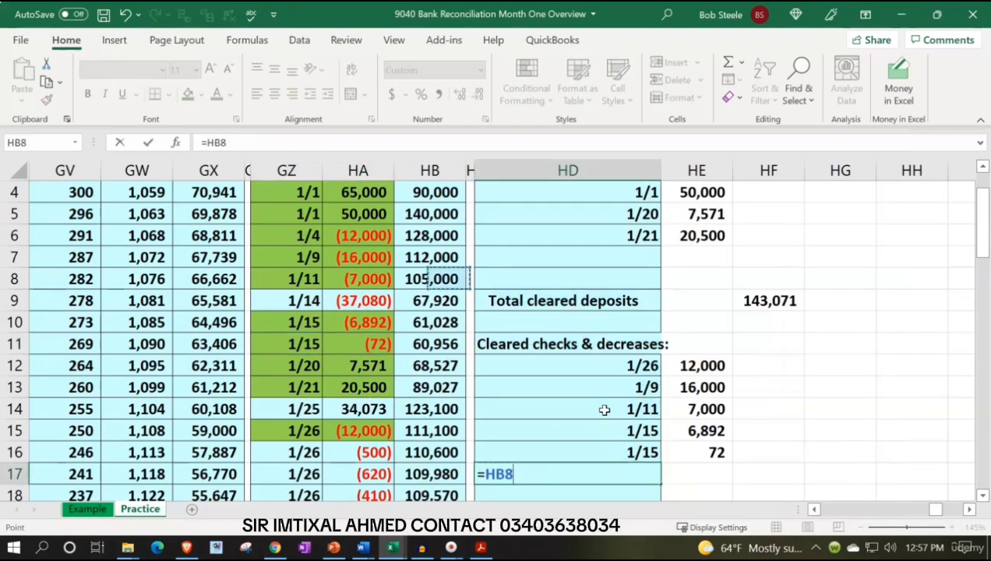
key("Down")
key("Tab")
Try the formula +HA9 in HE17 to bring in the 37,080 check's amount
type("+")
key("Left")
key("Left")
key("Left")
key("Left")
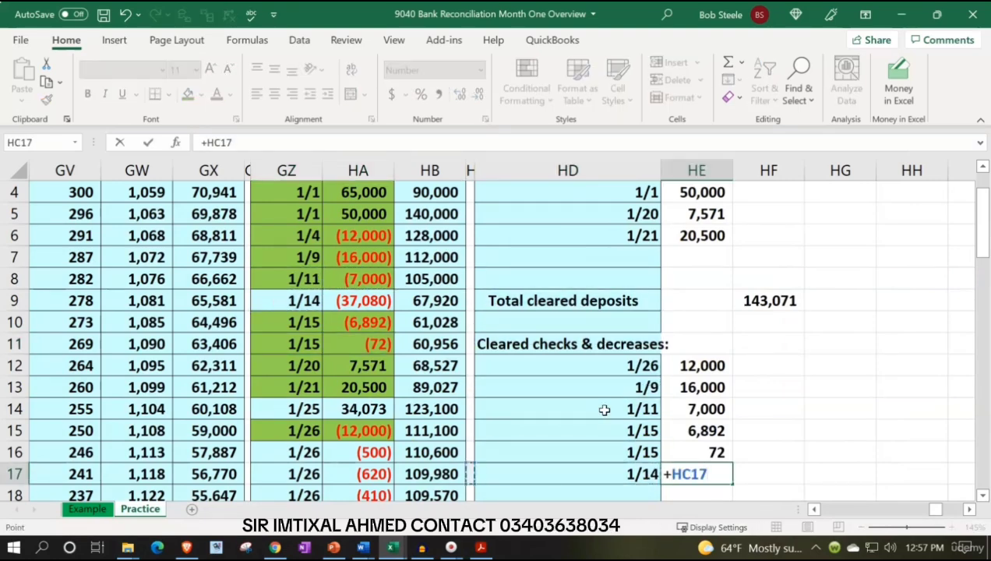
key("Up")
Replace the formula in HE17 with -HA9 to bring in the 37,080 check's amount as a positive number
key("Up")
key("Up")
key("Up")
key("Up")
key("Up")
key("Up")
key("Up")
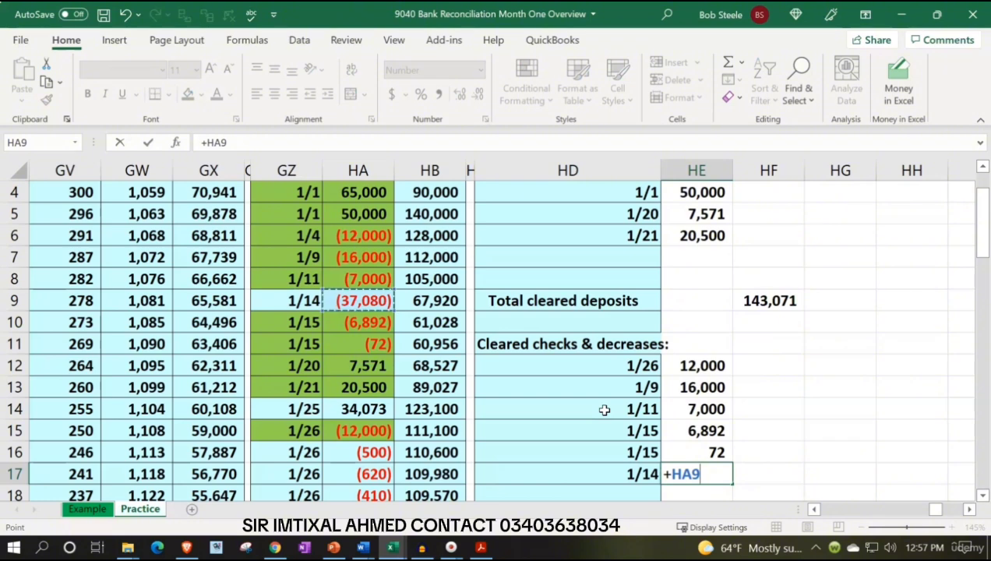
key("Return")
key("Up")
type("-")
key("Left")
key("Left")
key("Left")
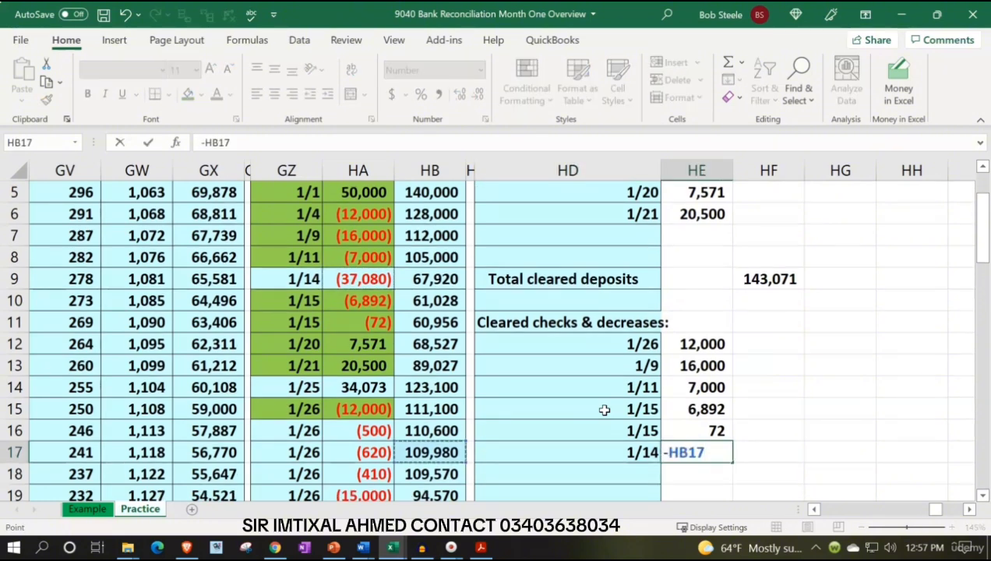
key("Up")
key("Up")
key("Up")
key("Up")
key("Up")
key("Up")
key("Up")
key("Up")
key("Left")
key("Return")
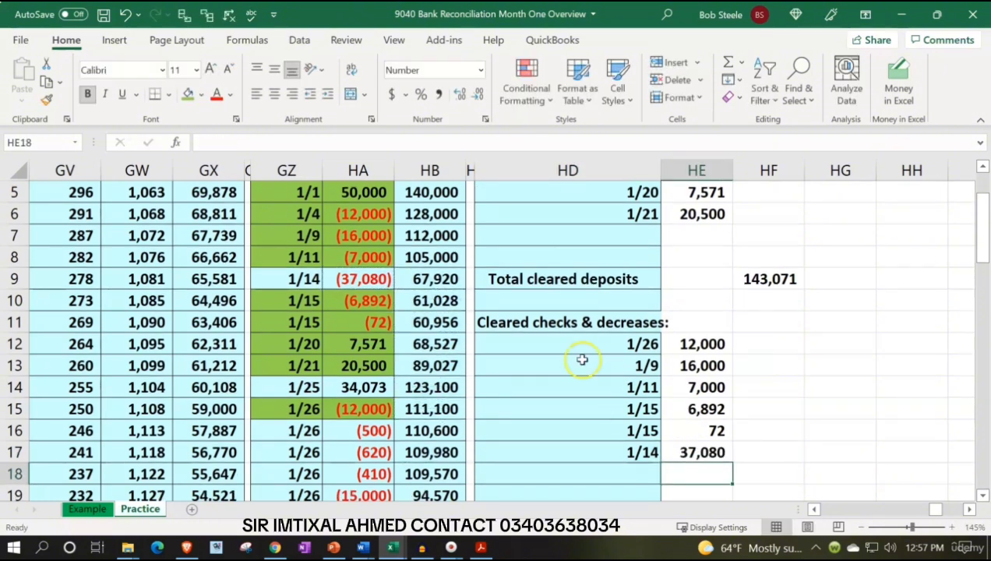
Fill the 1/14 ledger entry in GZ9:HA9 green and highlight check 1004's 37,080.00 amount in the bank statement PDF
left_click_drag(310, 277, 332, 274)
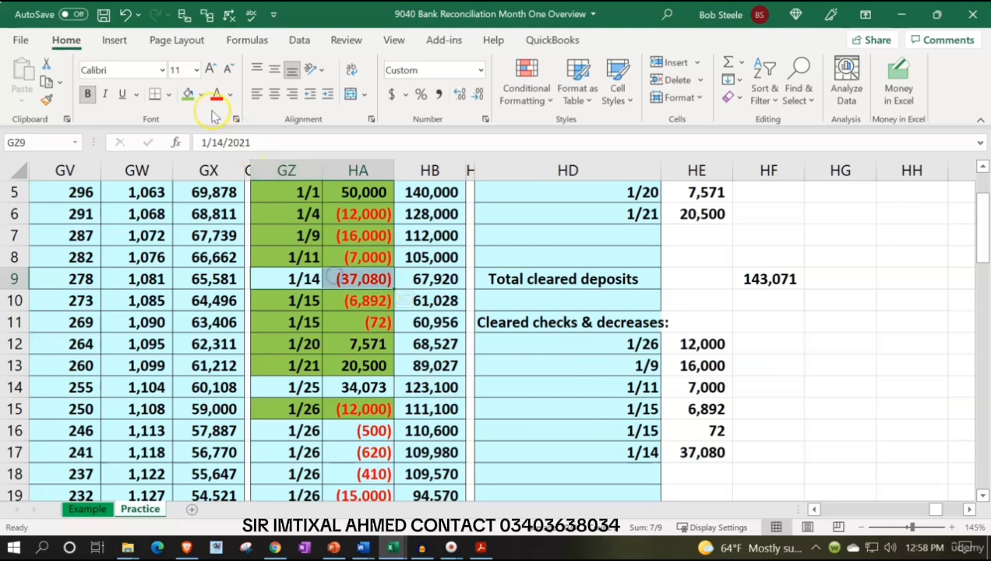
left_click(188, 93)
scroll(471, 300, "down", 1)
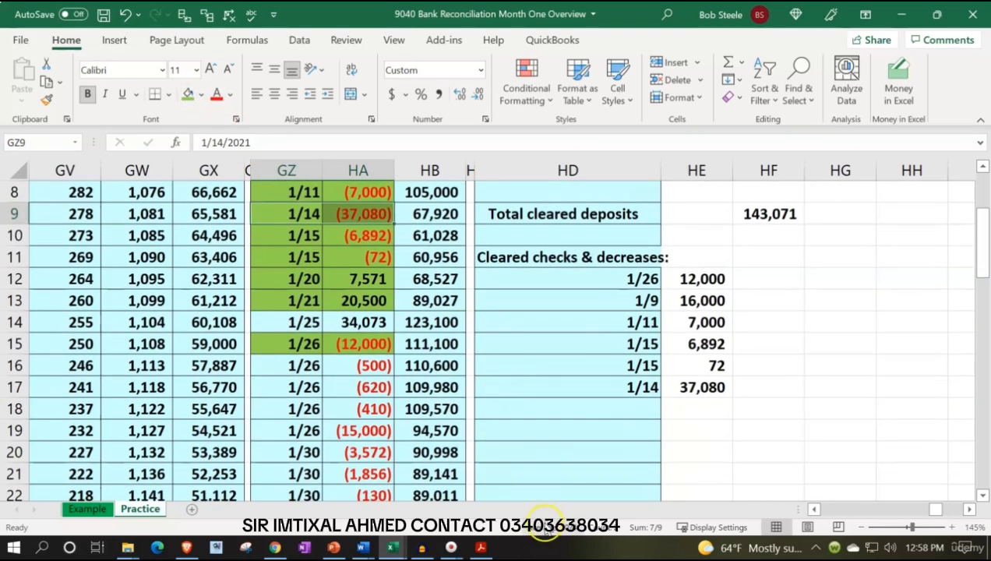
left_click(482, 549)
left_click_drag(711, 372, 793, 375)
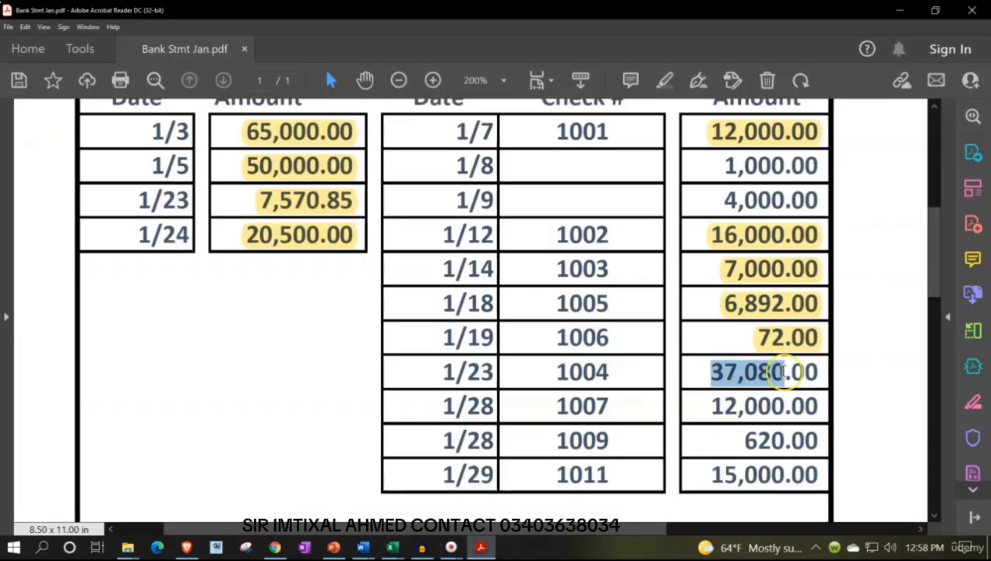
left_click(795, 344)
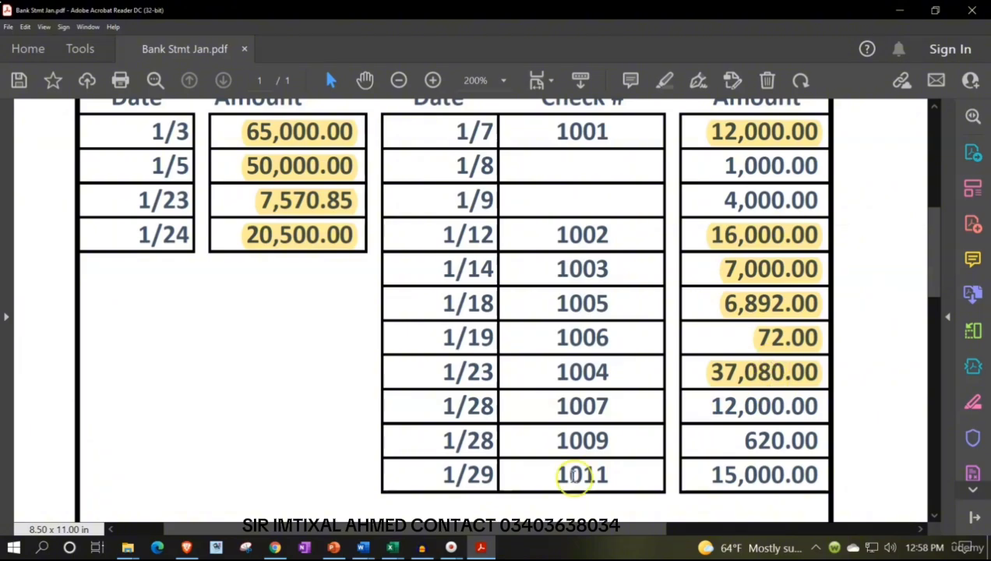
Switch to Excel and look through the checking ledger for the entry matching check 1007 for 12,000
left_click(392, 548)
scroll(374, 441, "down", 2)
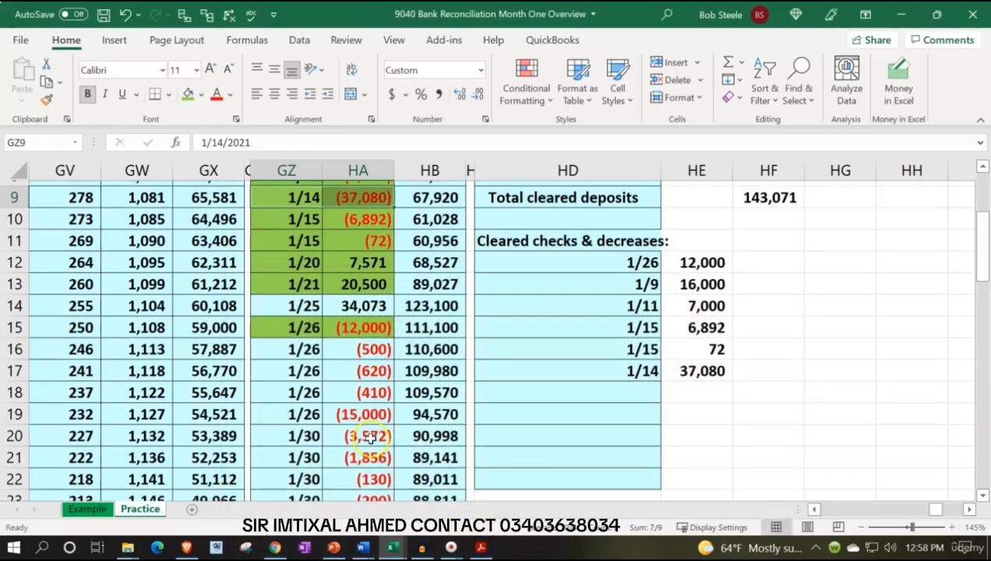
scroll(372, 438, "up", 1)
scroll(377, 368, "up", 2)
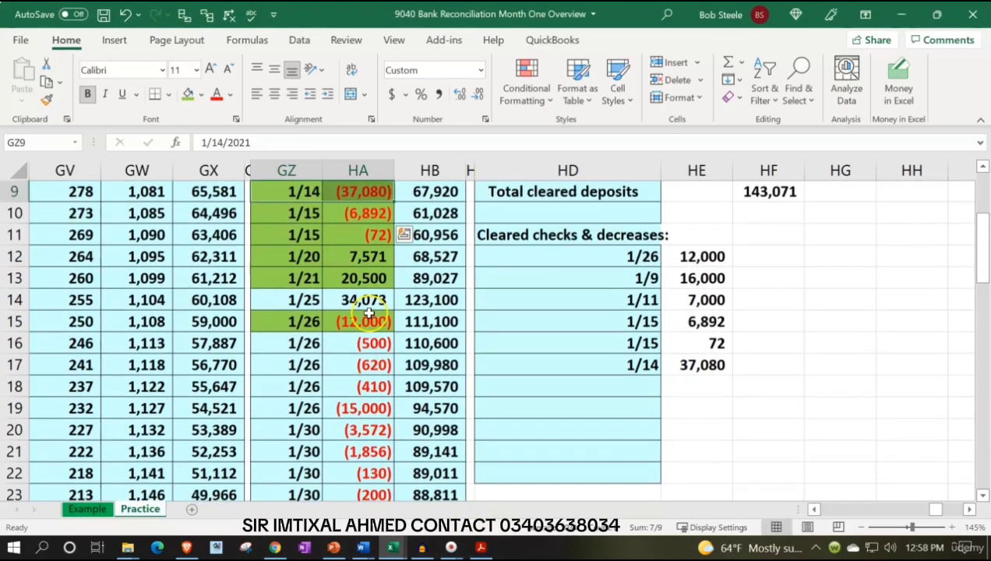
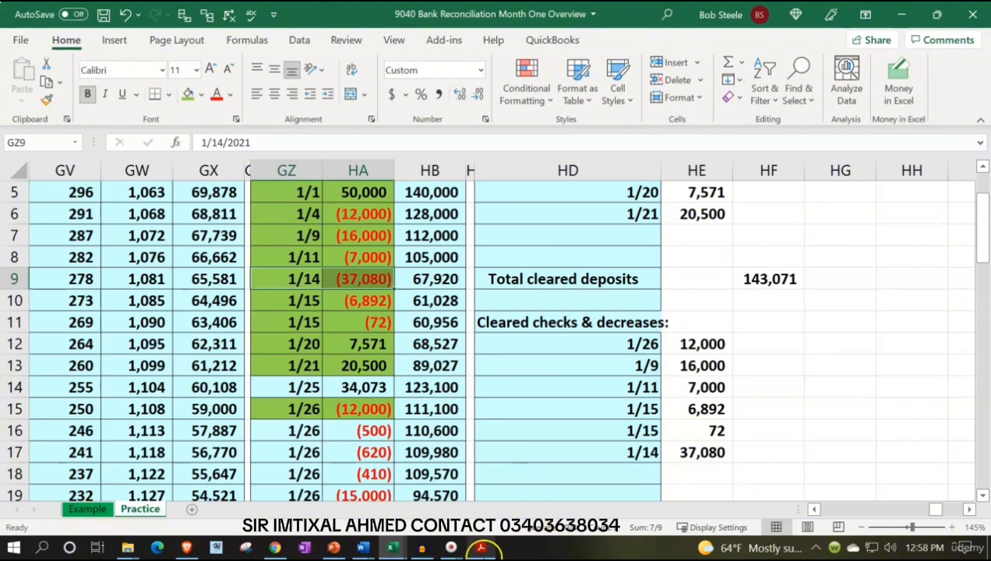
Switch to the bank statement PDF to review check 1007's 12,000.00 line, and return to the checking ledger in Excel
left_click(481, 547)
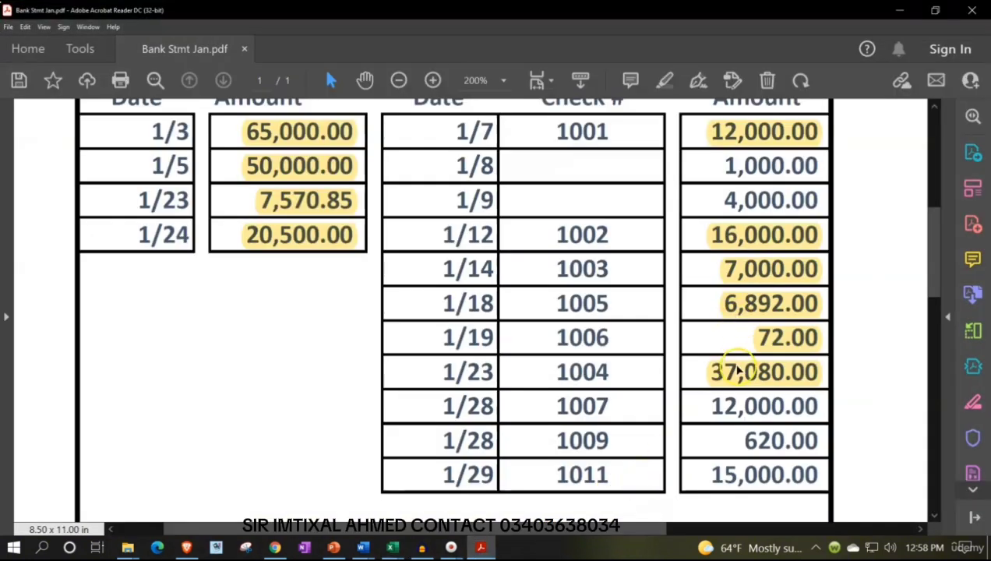
scroll(583, 396, "up", 1)
scroll(583, 396, "down", 1)
left_click(484, 548)
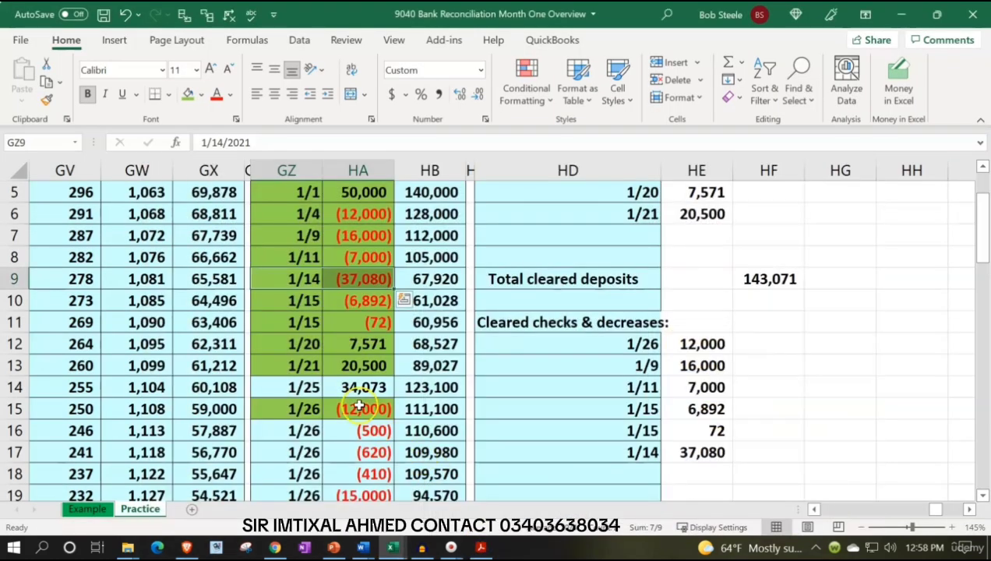
left_click(565, 472)
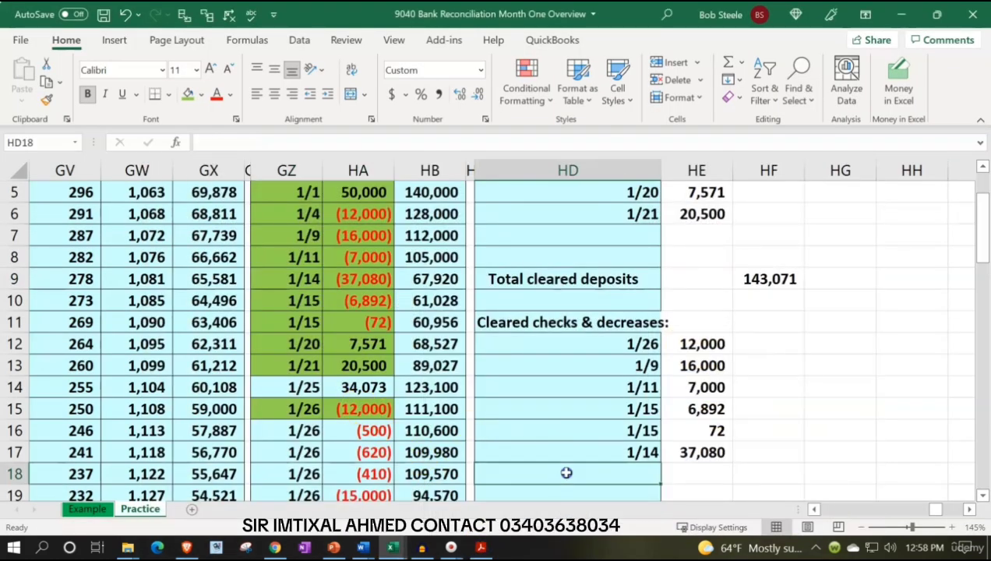
Replace the formula in HE12 with -HA6 to link the first cleared check to the 1/4 ledger entry
left_click(693, 340)
type("=-HA15")
key("Escape")
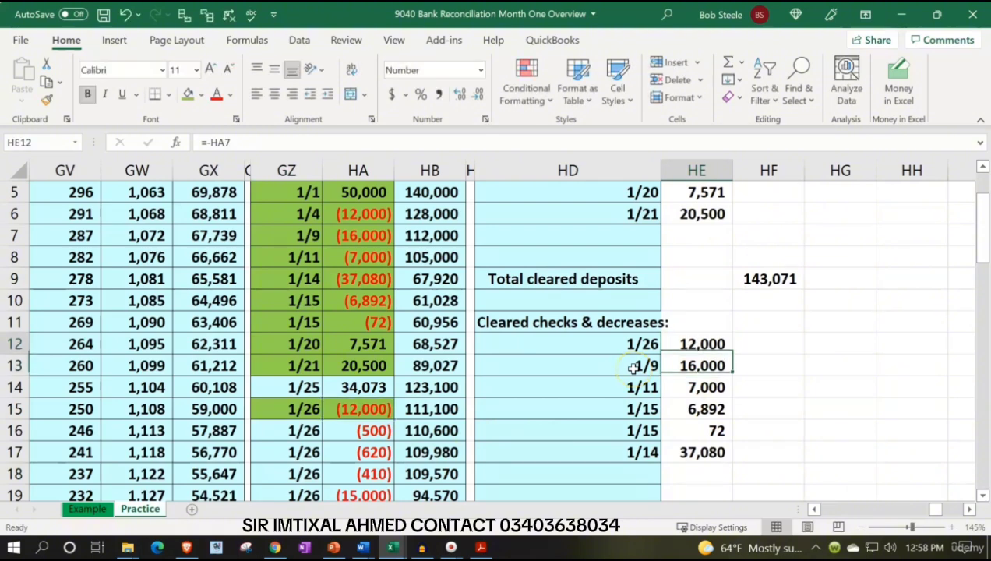
type("-")
key("Left")
key("Left")
key("Left")
key("Up")
key("Up")
key("Up")
key("Up")
key("Up")
key("Up")
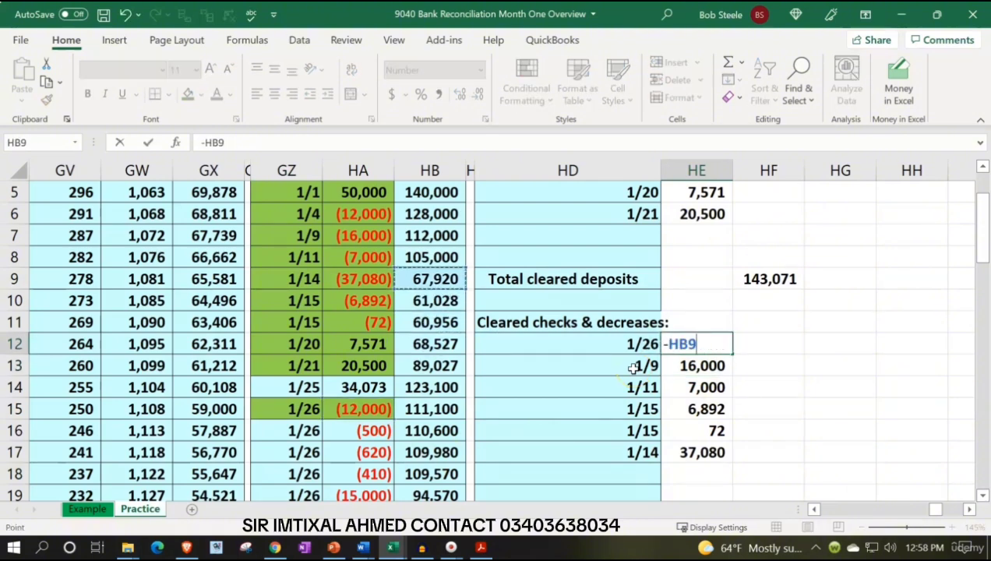
key("Left")
key("Return")
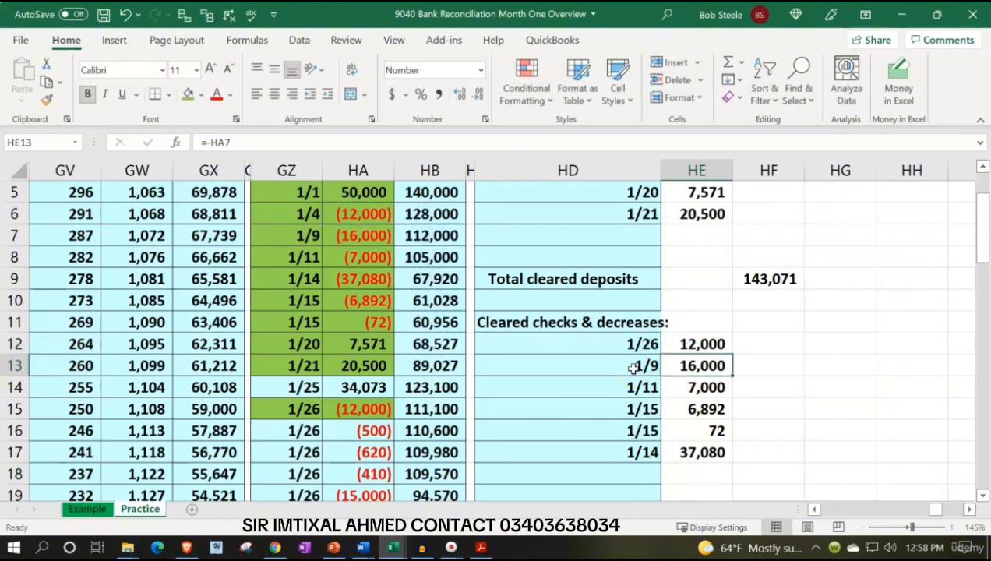
Trace the dependents of the 1/4 ledger amount in HA6 and clear the arrows
left_click(360, 215)
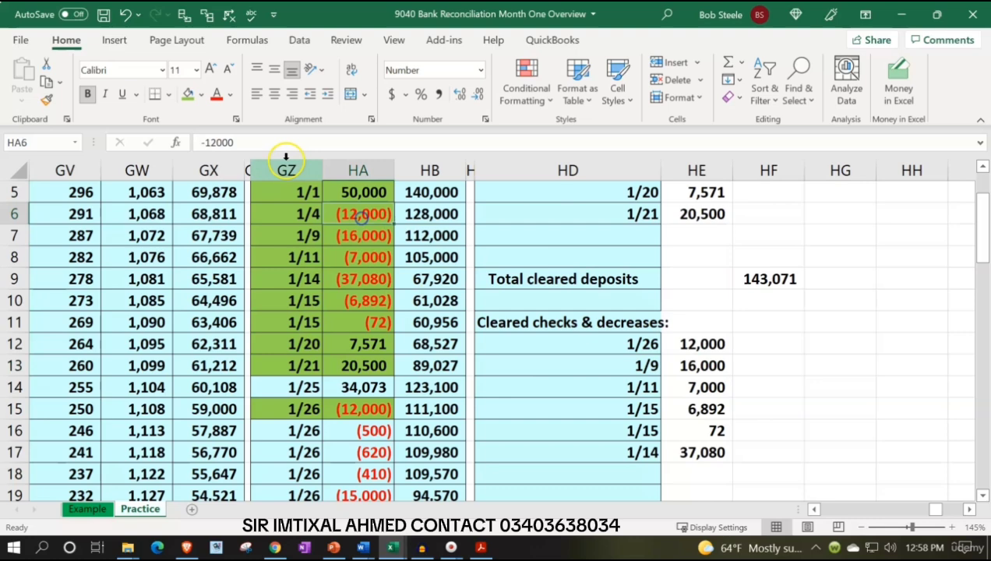
left_click(208, 15)
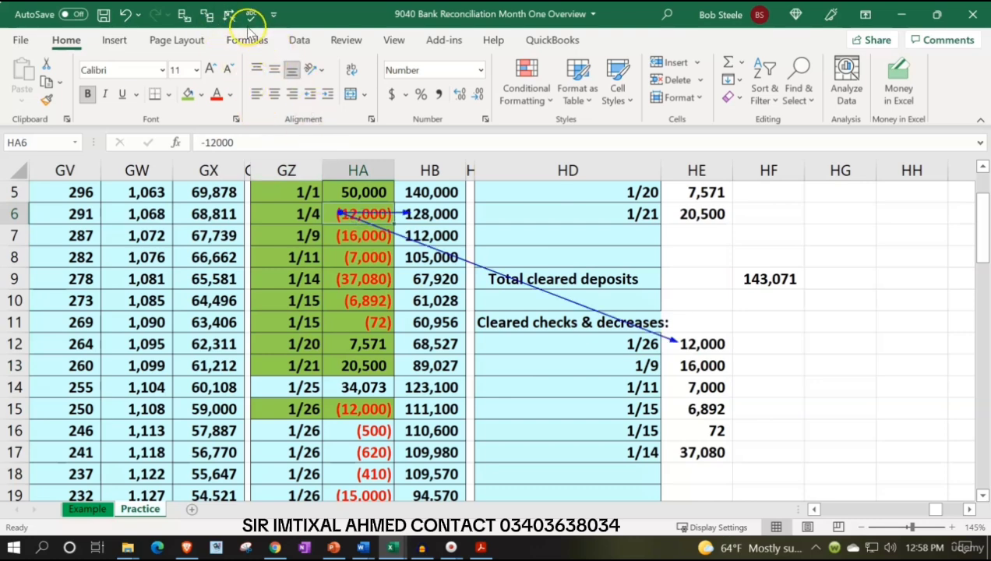
left_click(230, 15)
Enter =GZ15 in HD18 to bring in the date of the 12,000 check from the 1/26 ledger entry
left_click(596, 466)
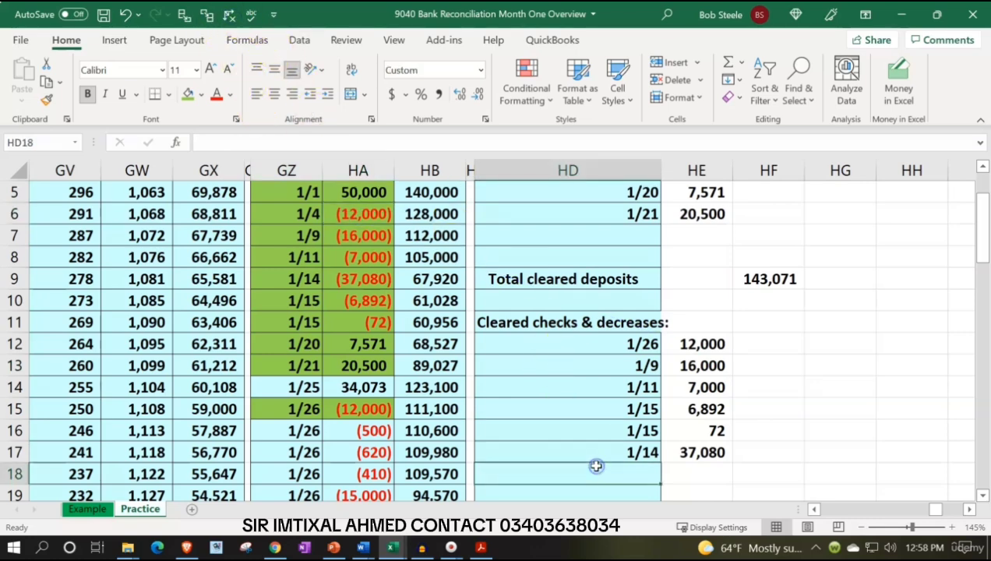
type("=")
key("Left")
key("Left")
key("Left")
key("Up")
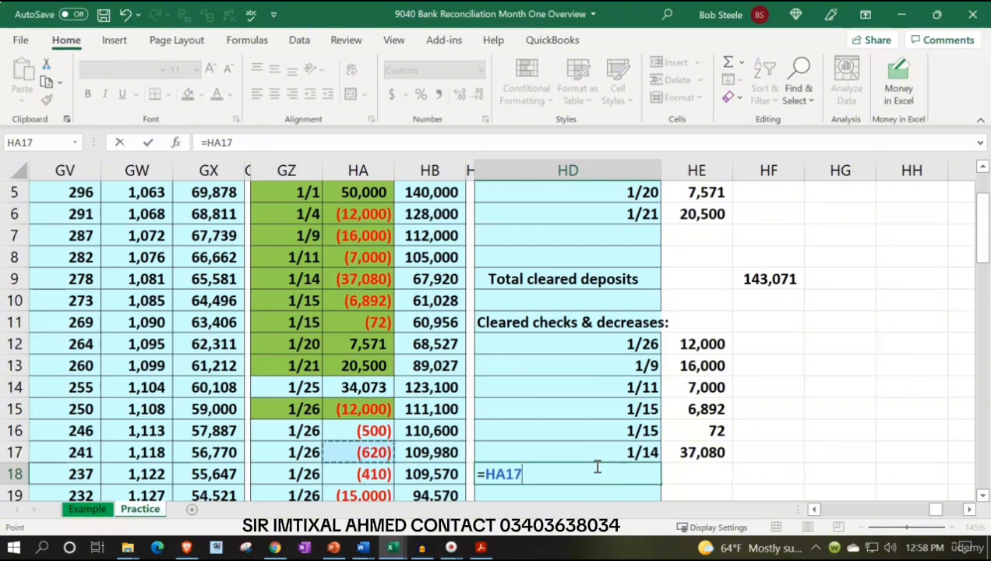
key("Up")
key("Up")
key("Left")
key("Tab")
Enter -HA15 in HE18 to bring in the 12,000 check's amount as a positive number
type("-")
key("Left")
key("Left")
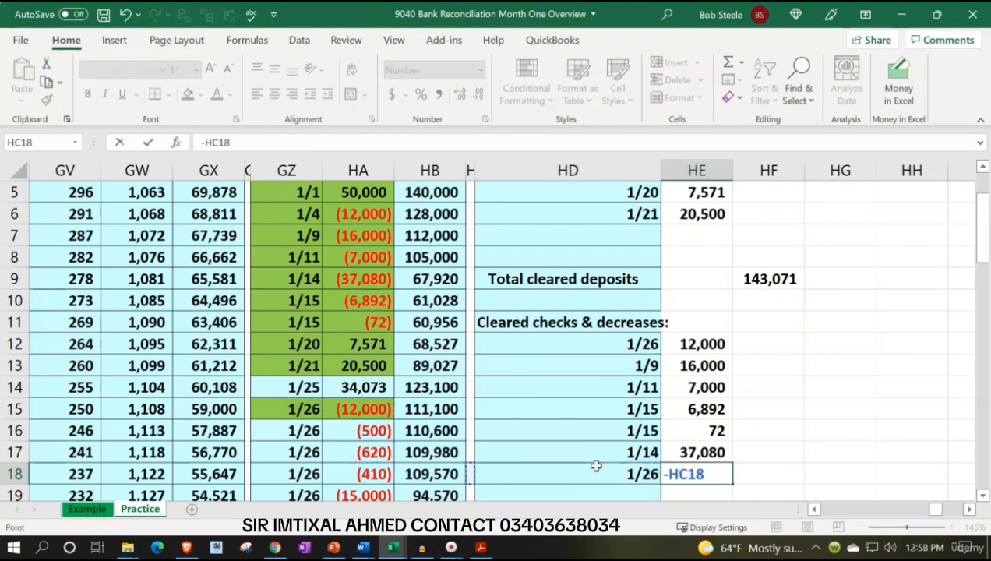
key("Left")
key("Up")
key("Up")
key("Left")
key("Up")
key("Return")
Switch to the bank statement PDF and highlight check 1007's 12,000.00 amount
scroll(596, 466, "down", 2)
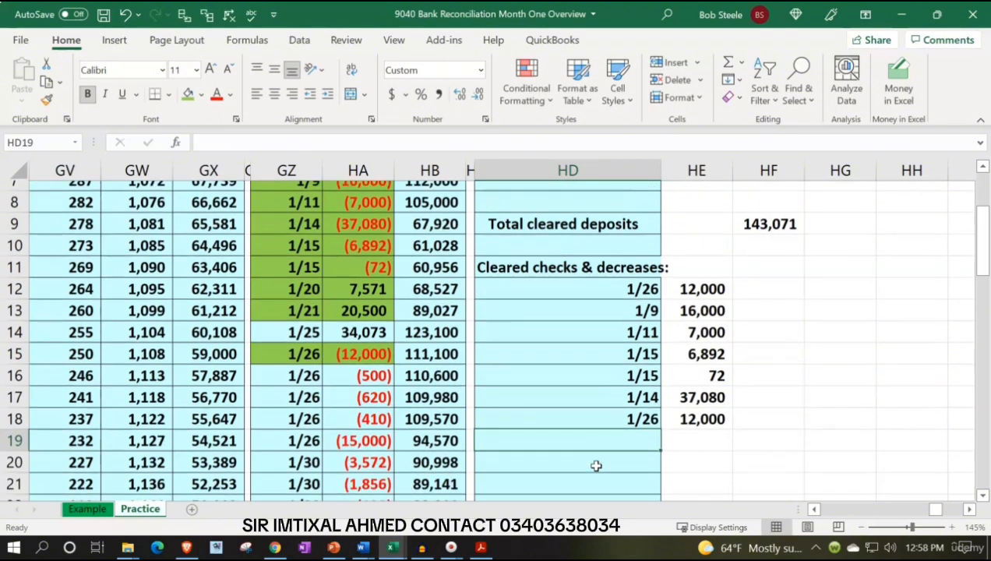
left_click(481, 548)
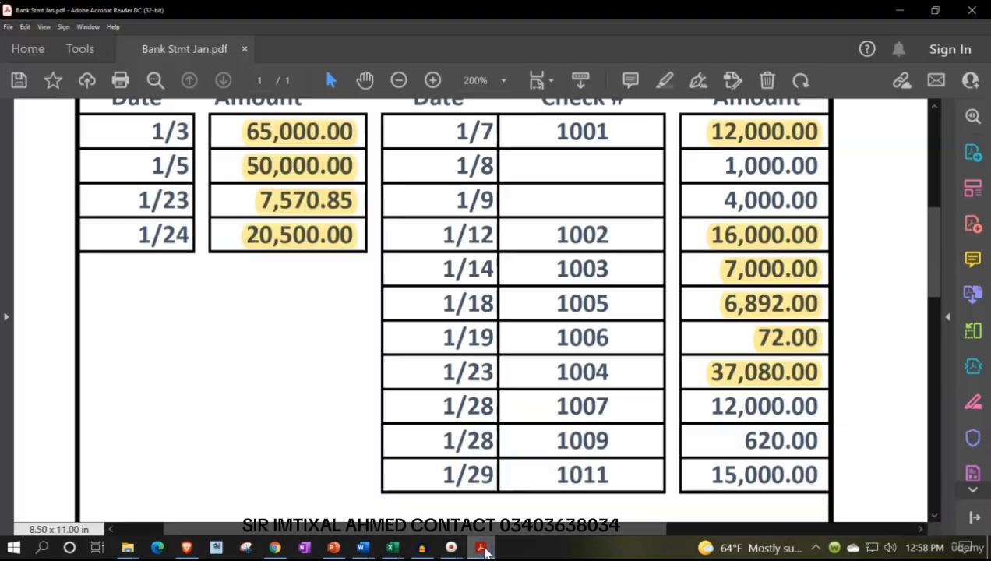
left_click_drag(704, 406, 815, 398)
left_click(771, 378)
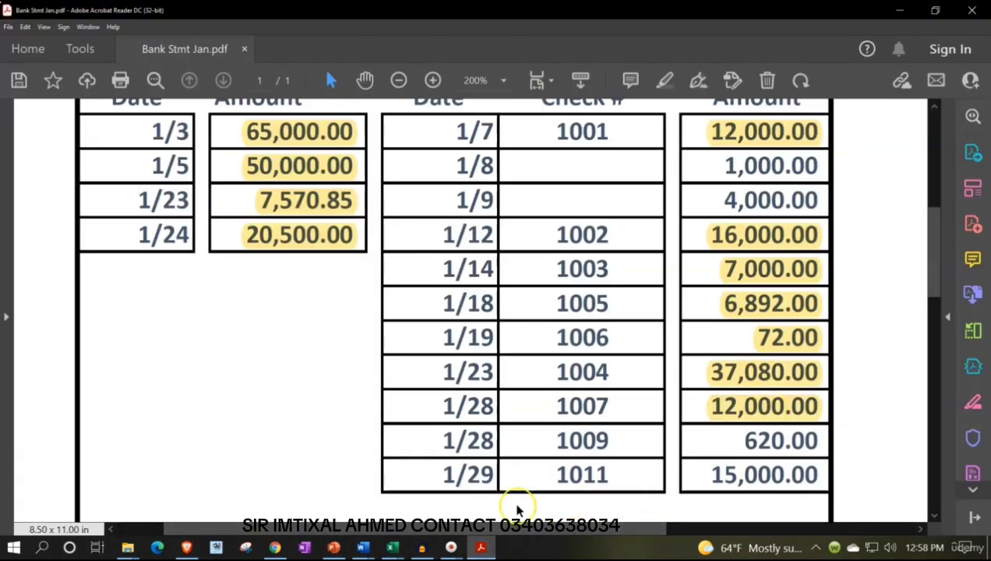
Switch to Excel and fill the 1/26 ledger entry for 620 in GZ17:HA17 green
left_click(481, 548)
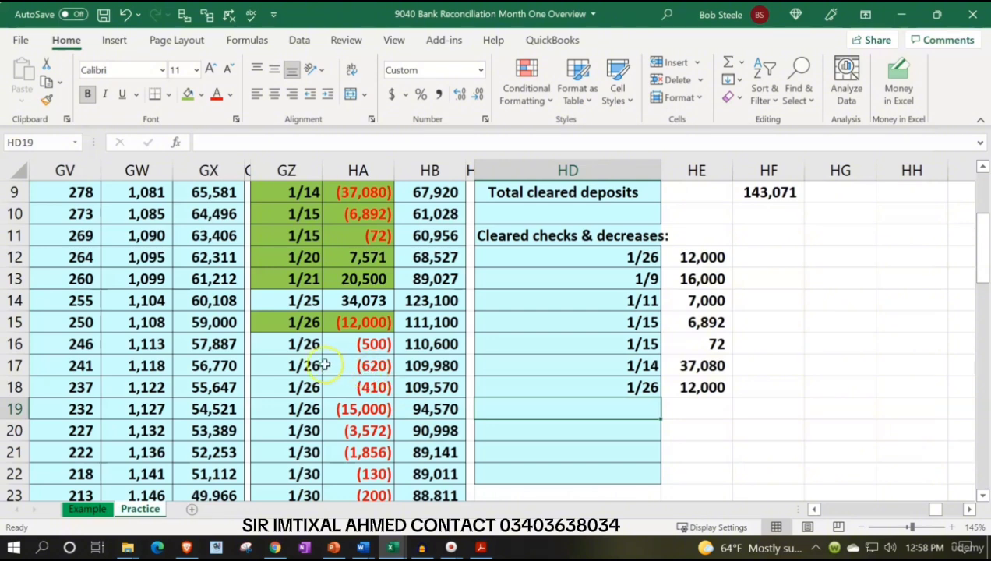
left_click_drag(323, 364, 347, 364)
left_click(187, 95)
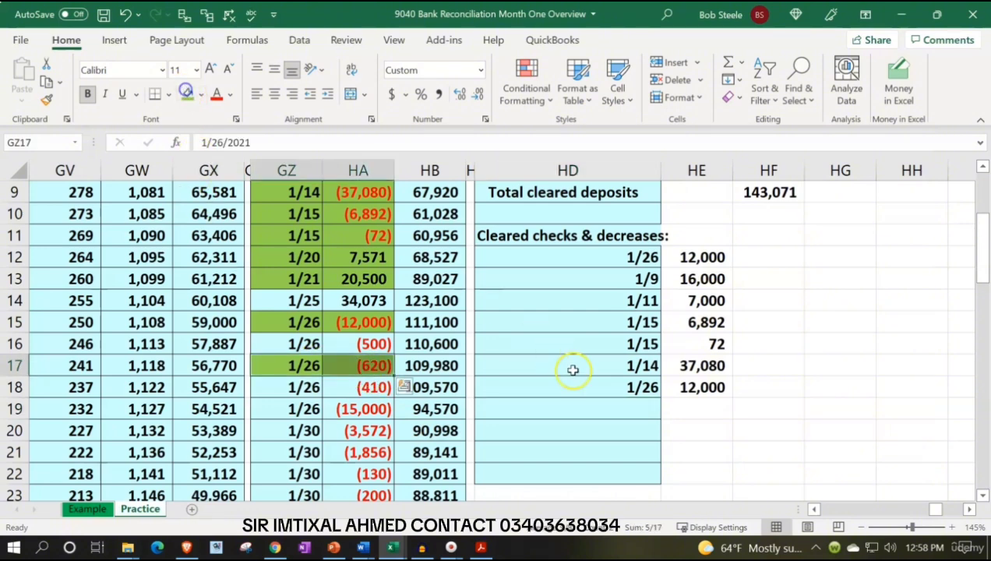
Reference the ledger's 1/26 date in HD19 for the 620 check
left_click(593, 407)
type("=")
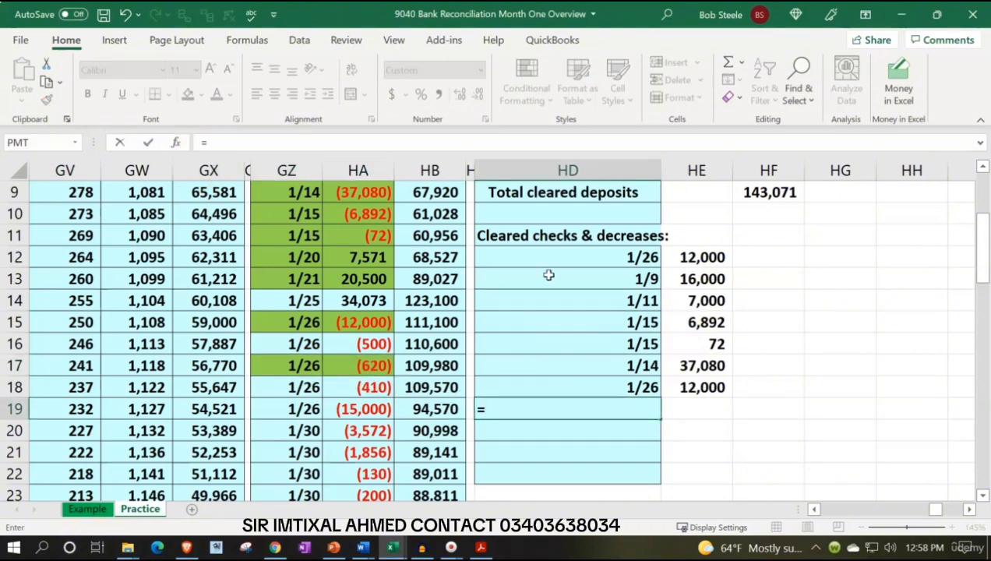
key("Left")
key("Left")
key("Left")
key("Left")
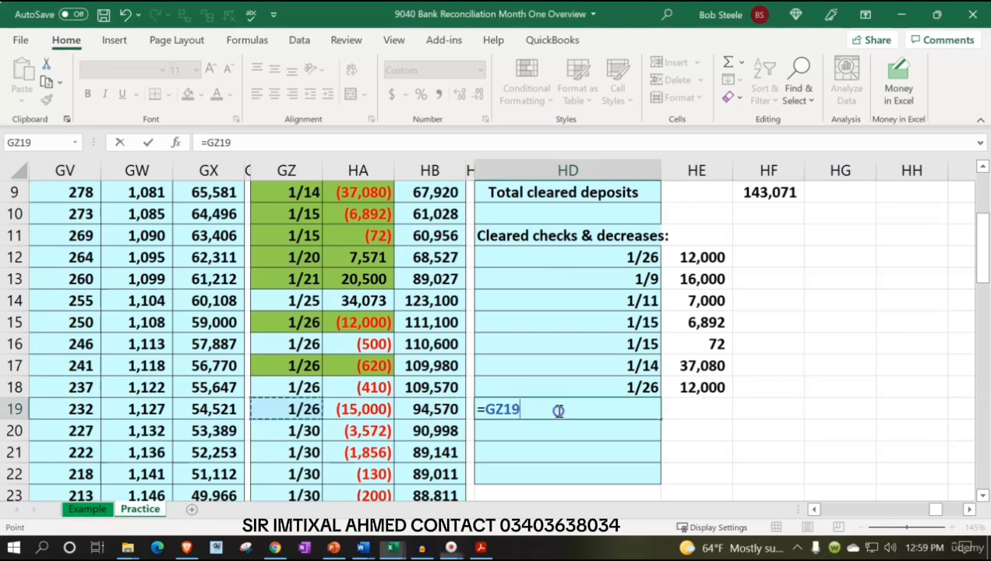
key("Tab")
Enter -HA17 in HE19 to bring in the 620 check's amount as a positive number
type("-")
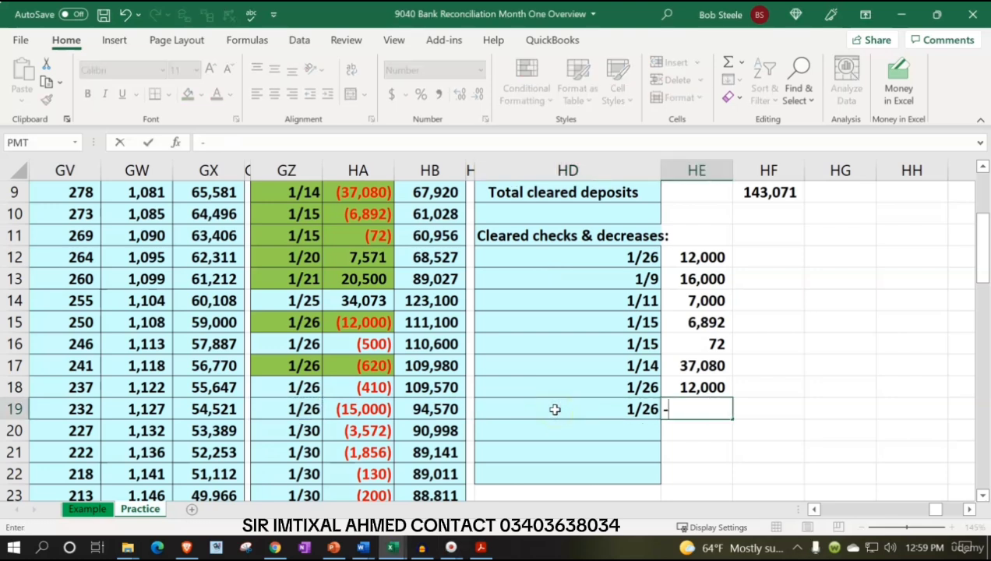
key("Left")
key("Left")
key("Left")
key("Left")
key("Up")
key("Up")
key("Return")
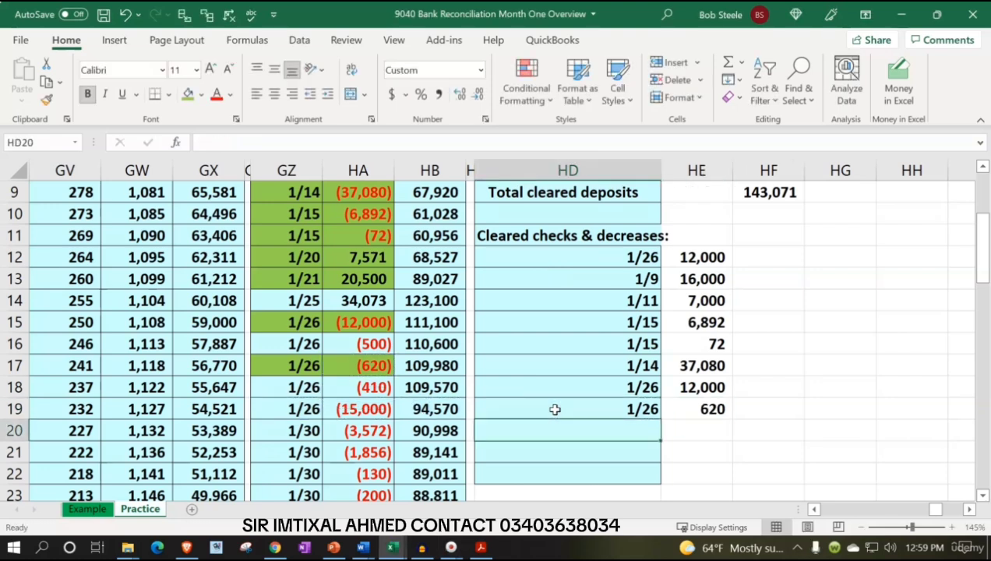
Switch to the bank statement PDF and highlight check 1009's 620.00 amount
left_click(481, 547)
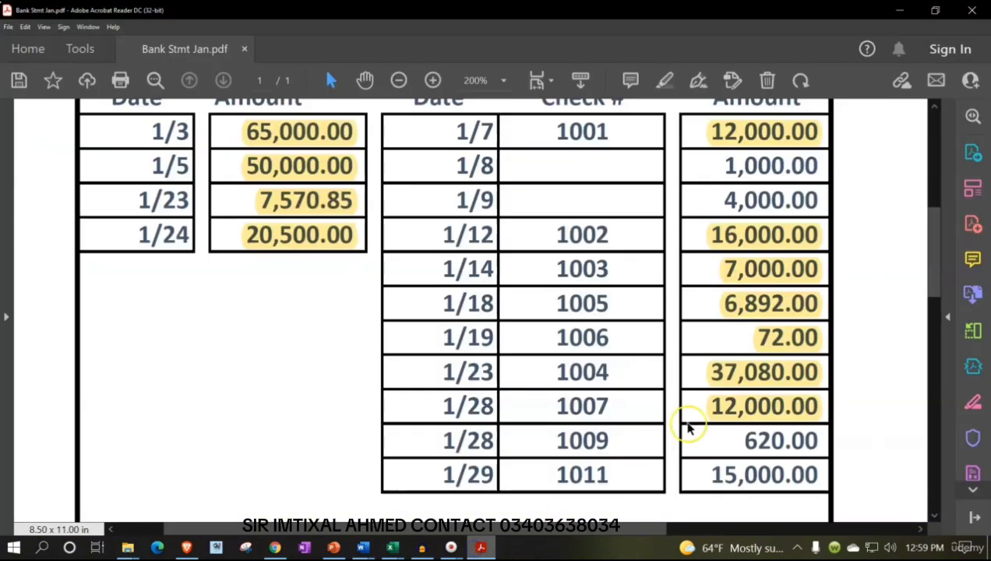
left_click_drag(740, 450, 811, 438)
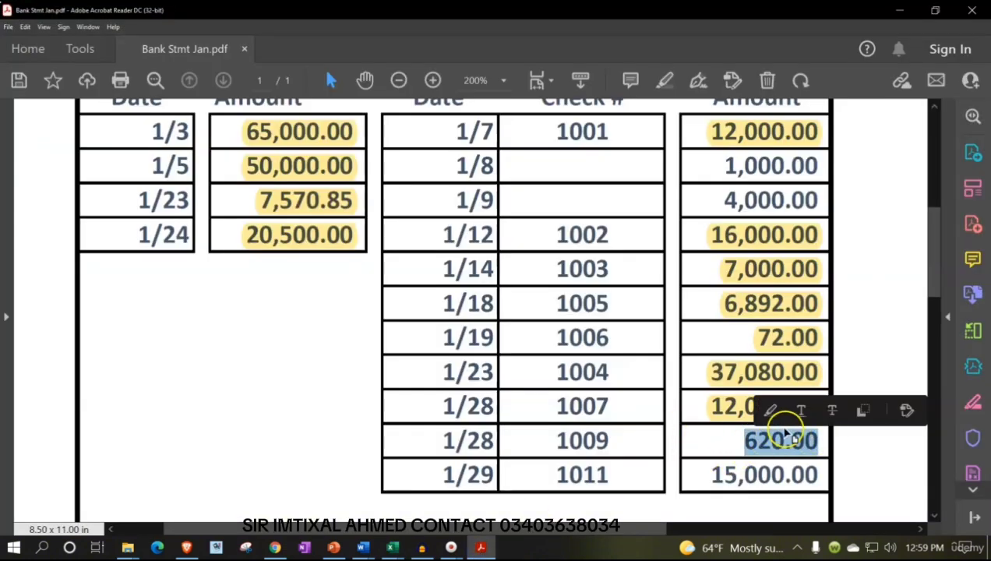
left_click(772, 413)
scroll(752, 418, "down", 1)
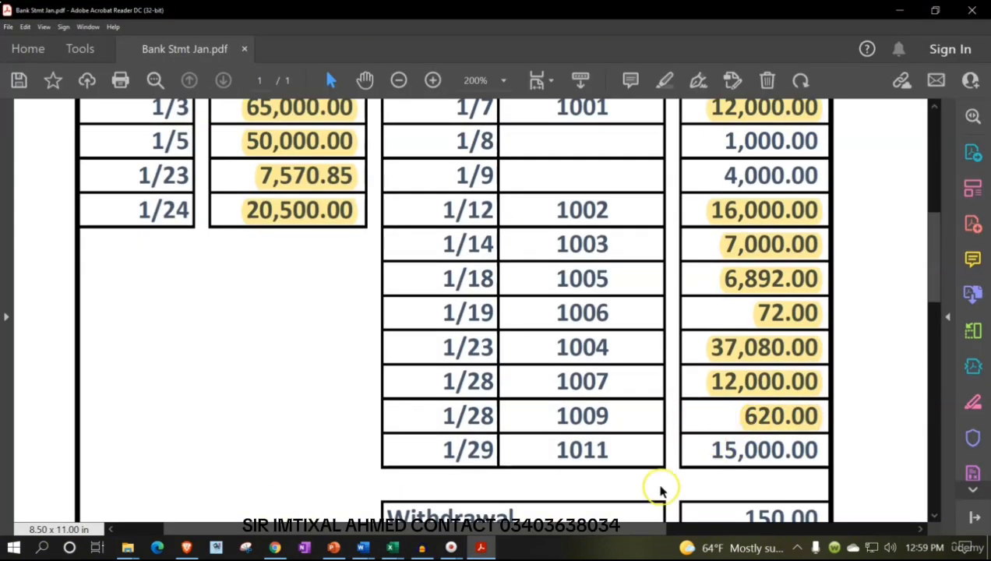
Switch to Excel and fill the 1/26 ledger entry for 15,000 in GZ19:HA19 green
key("alt+Tab")
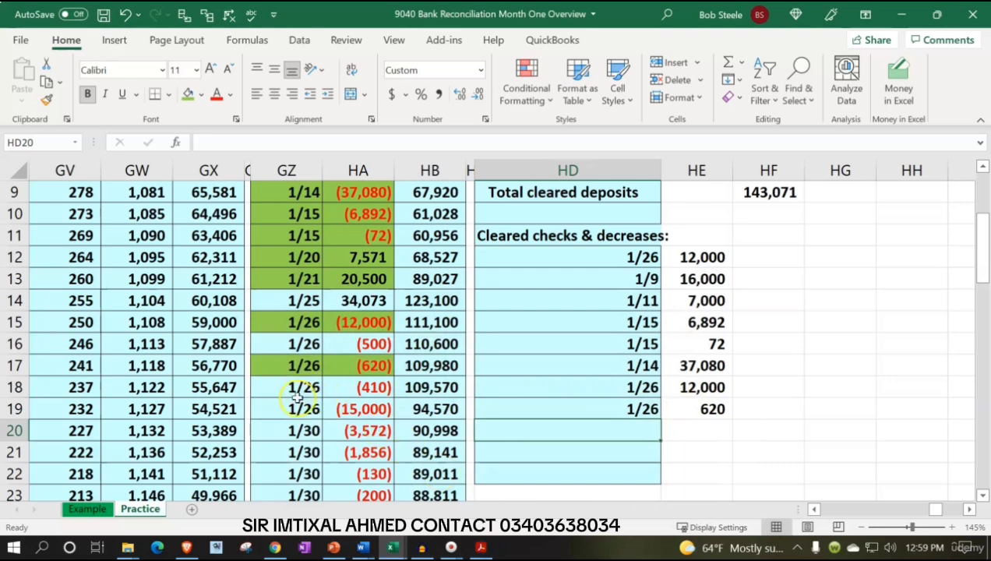
left_click_drag(304, 409, 331, 407)
right_click(332, 407)
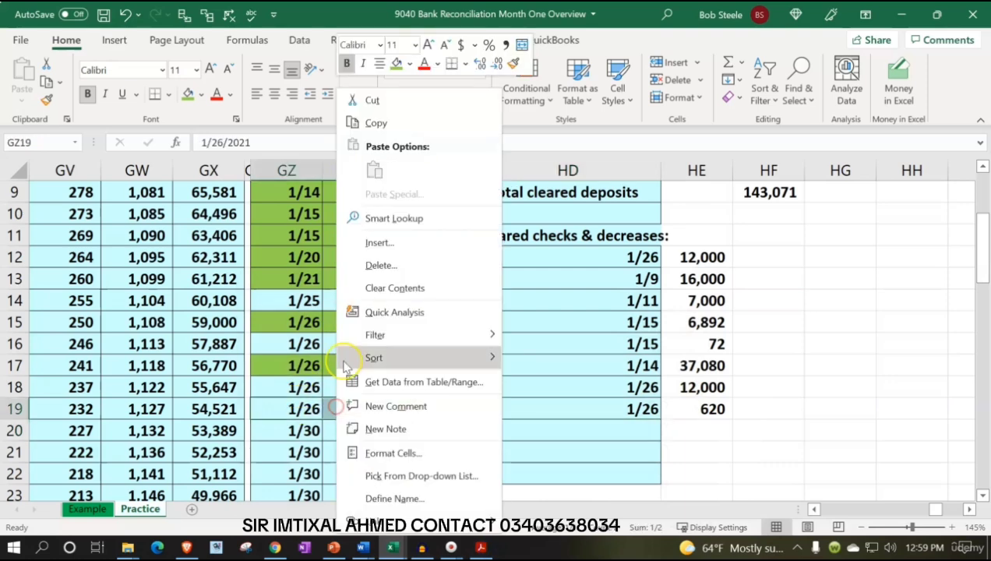
left_click(387, 68)
Enter +GZ19 in HD20 to bring in the 15,000 check's ledger date
left_click(619, 429)
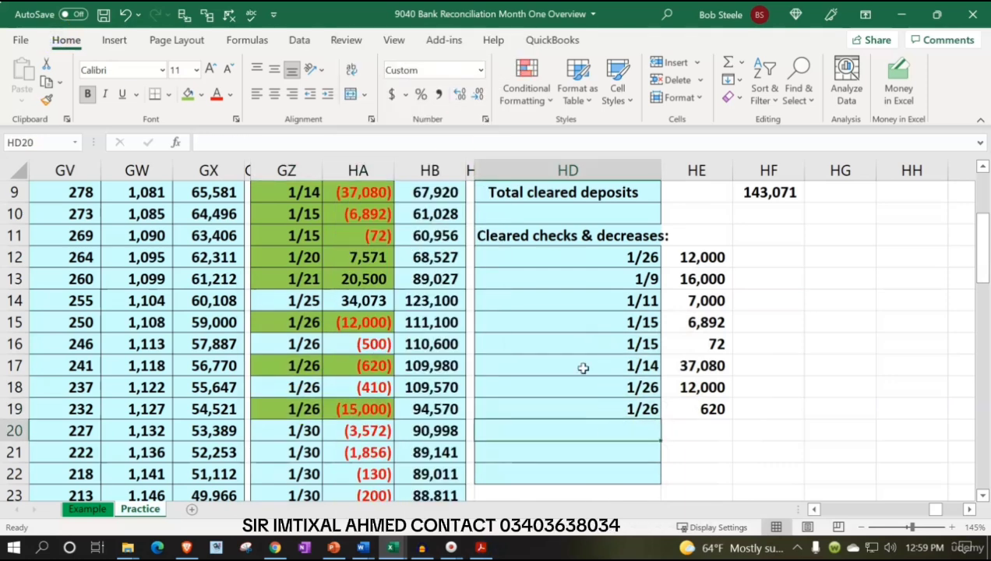
type("+")
key("Left")
key("Left")
key("Left")
Enter -HA19 in HE20 to bring in the 15,000 check's amount as a positive number
key("Left")
key("Up")
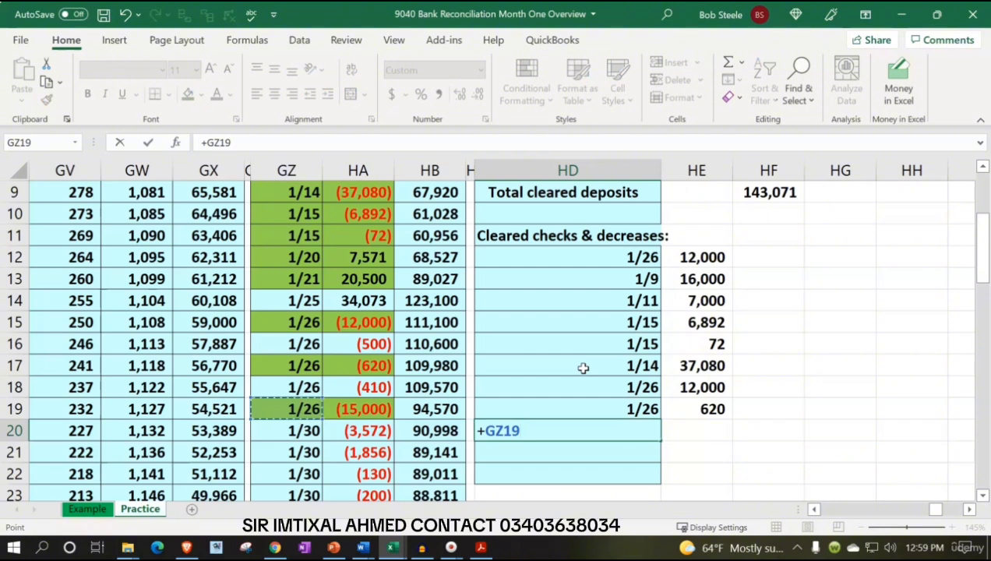
key("Tab")
type("-")
key("Left")
key("Left")
key("Left")
key("Left")
key("Up")
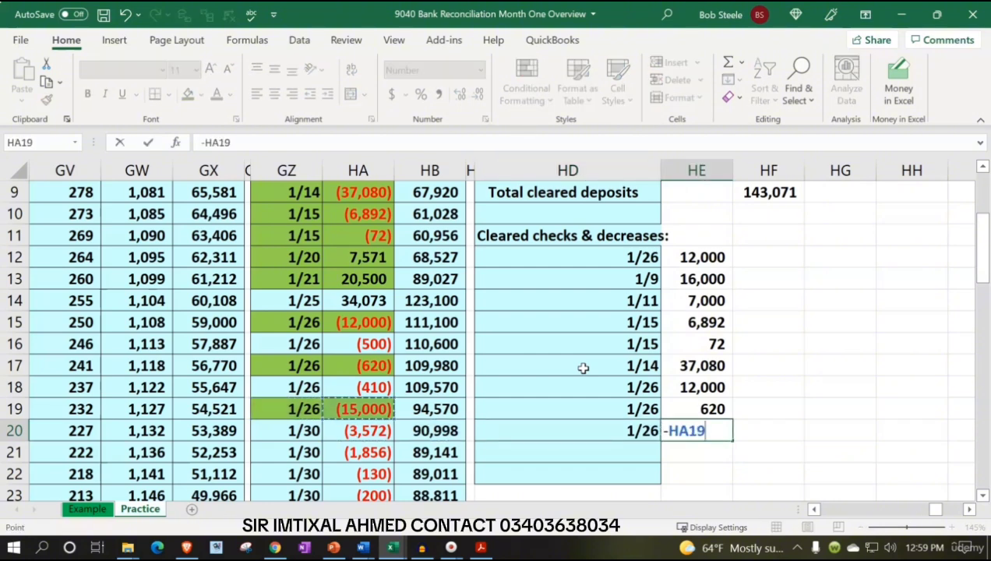
key("Return")
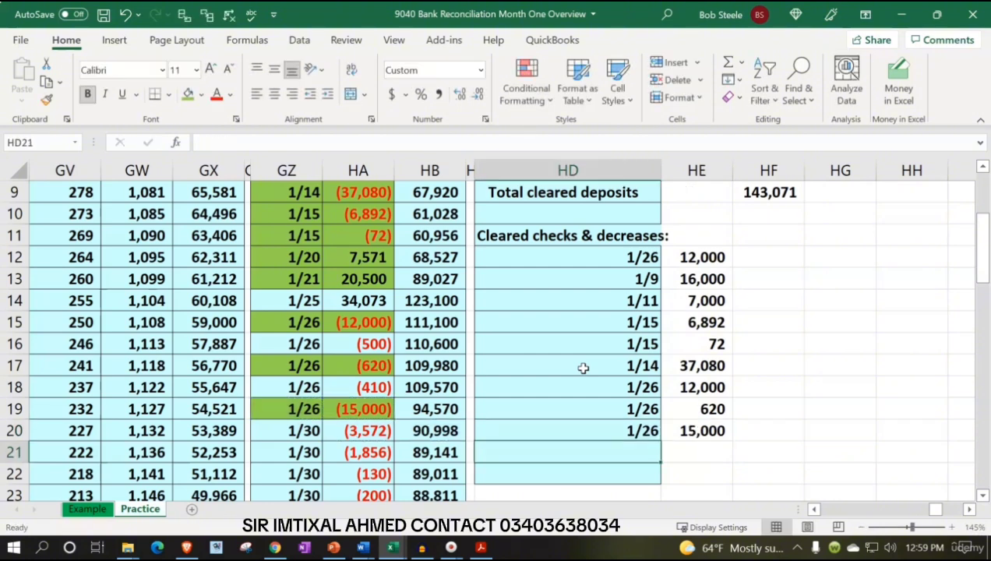
Switch to the bank statement PDF and highlight check 1011's 15,000.00 amount
scroll(600, 433, "down", 1)
left_click(593, 450)
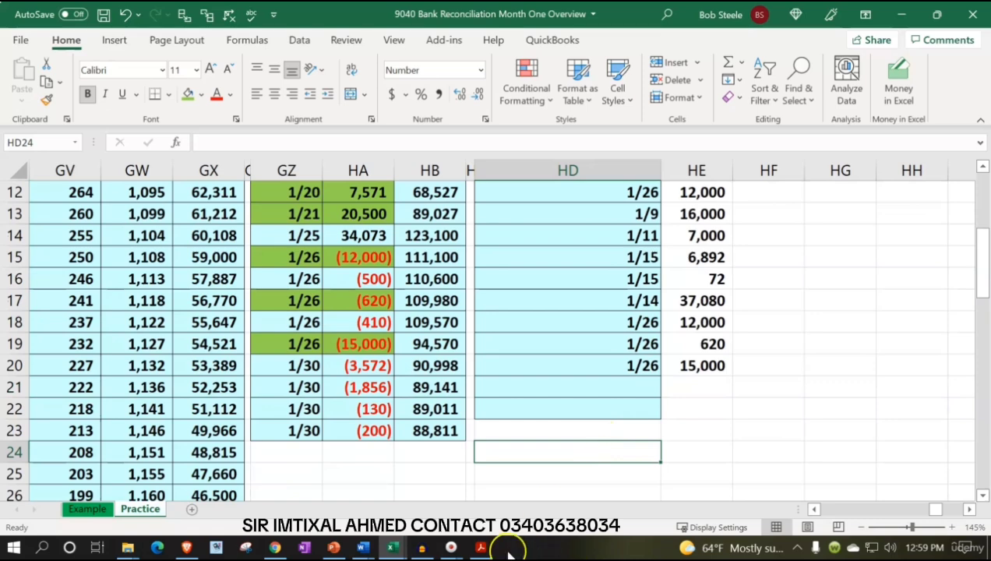
left_click(481, 547)
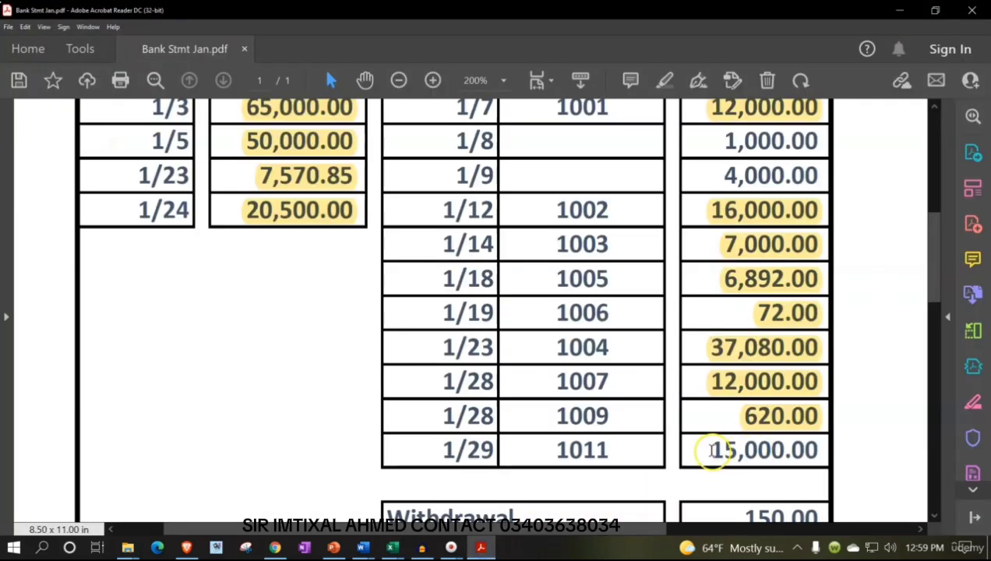
left_click_drag(713, 452, 820, 451)
left_click(768, 419)
Review the withdrawal and bank service charges lines below the checks on the statement, and return to the ledger in Excel
scroll(672, 292, "down", 1)
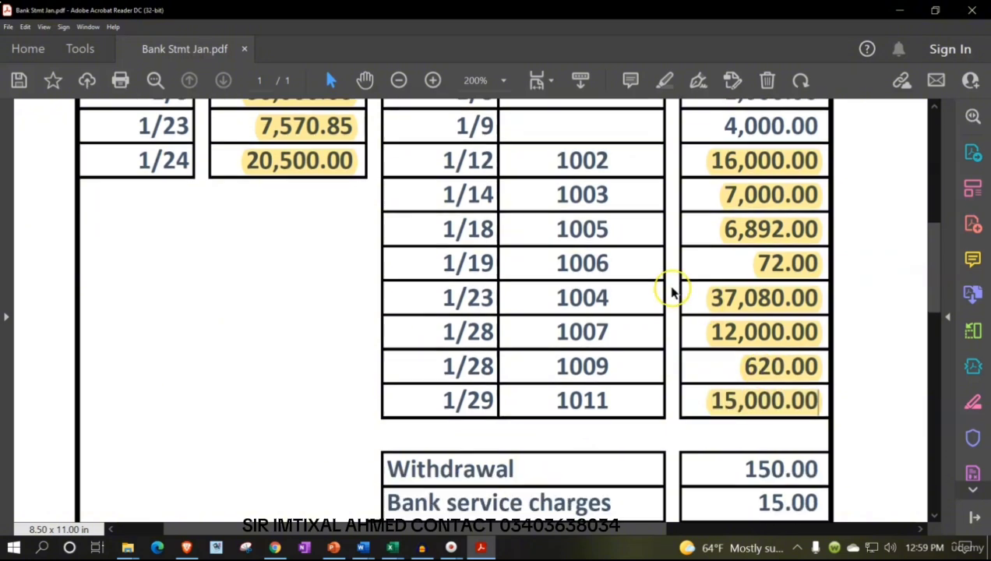
scroll(757, 450, "down", 1)
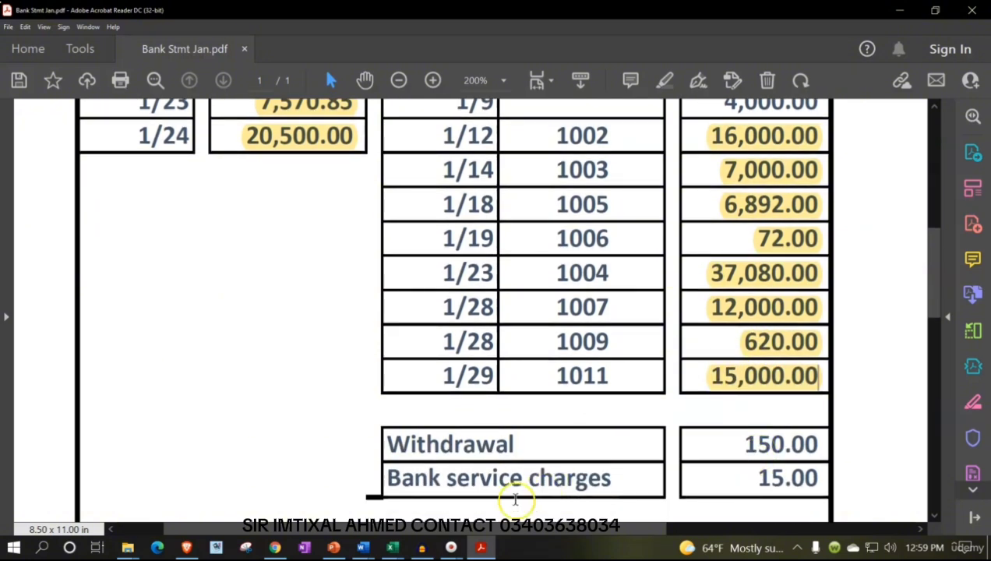
left_click(481, 547)
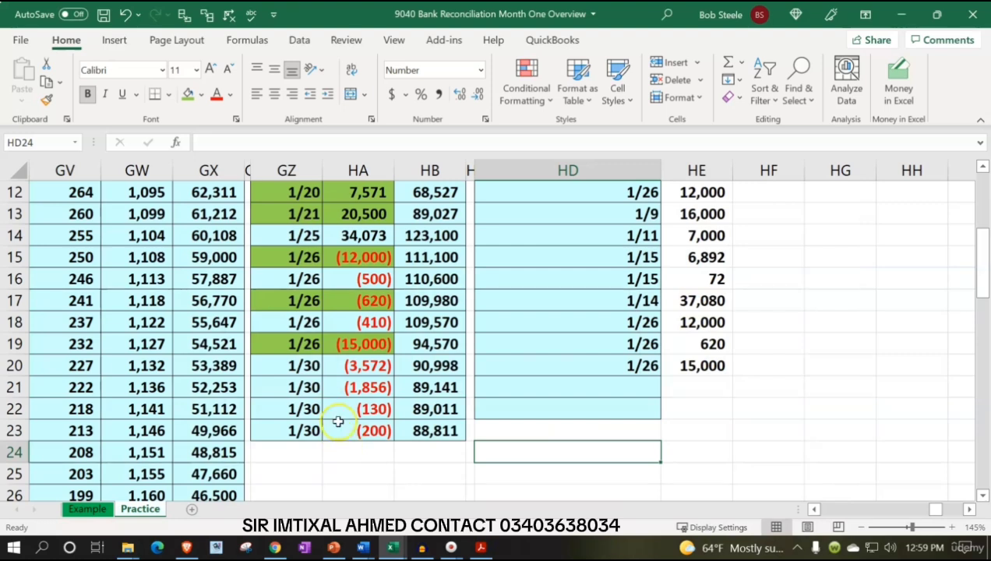
left_click_drag(305, 235, 364, 427)
left_click_drag(300, 279, 357, 448)
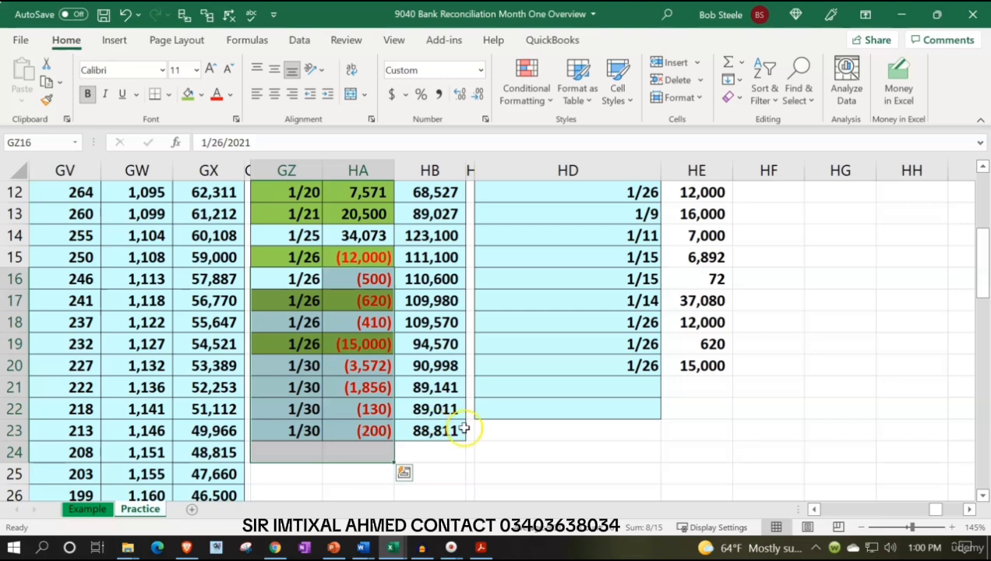
left_click(520, 449)
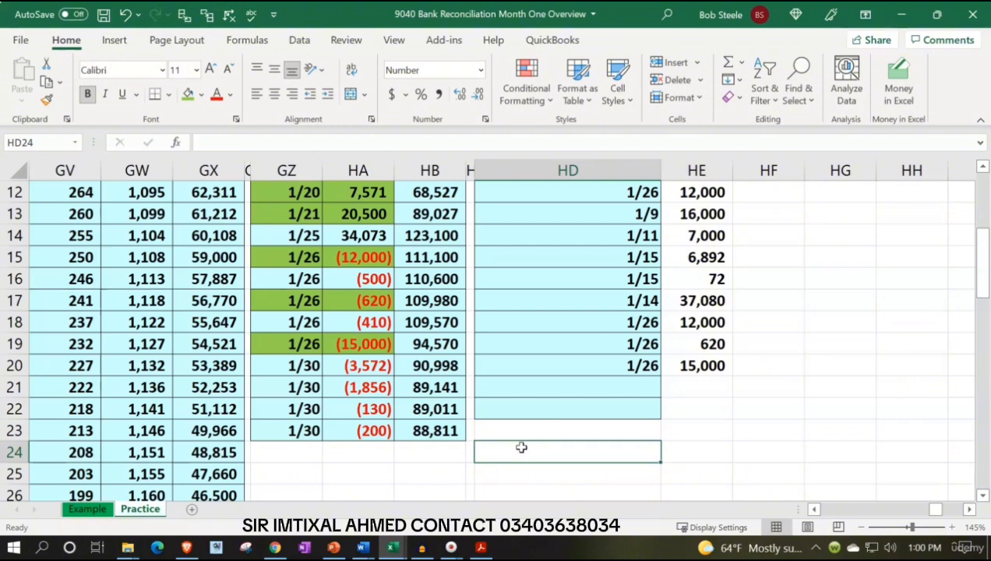
Copy the "Cleared checks & decreases:" heading to HD25 and reword the copy as "Total cleared checks & decreases:"
scroll(526, 433, "up", 2)
left_click(517, 300)
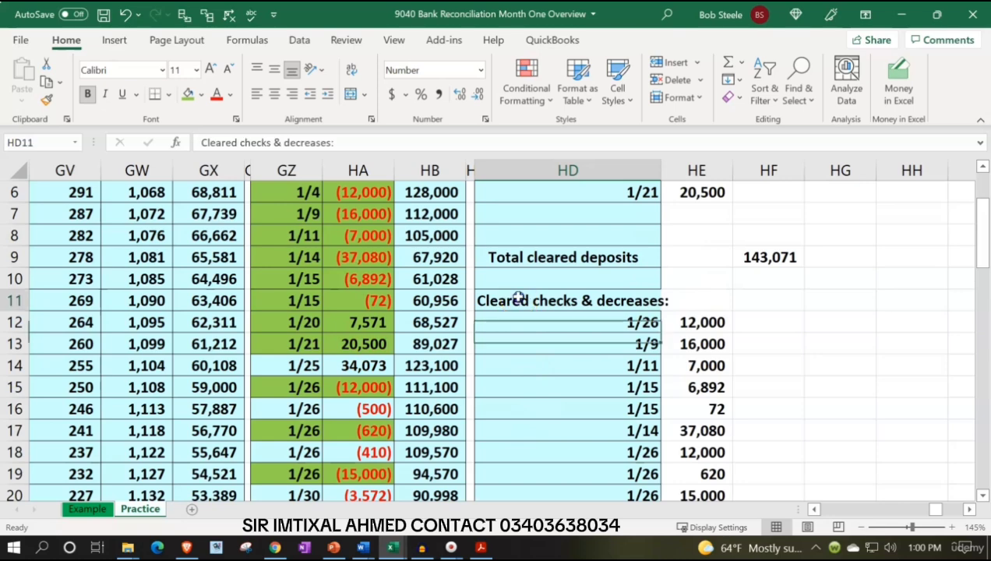
key("ctrl+c")
scroll(521, 308, "down", 3)
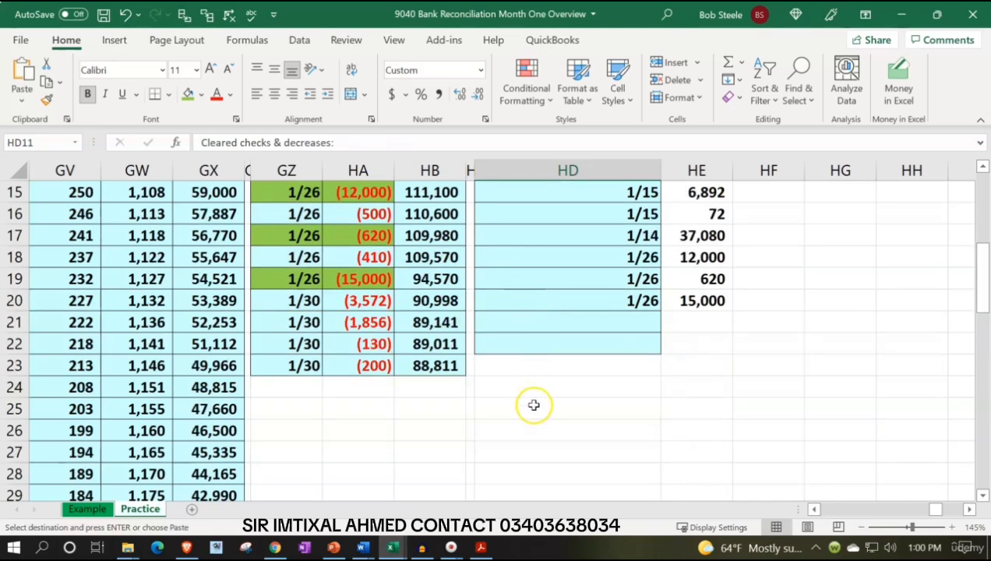
left_click(525, 407)
key("ctrl+v")
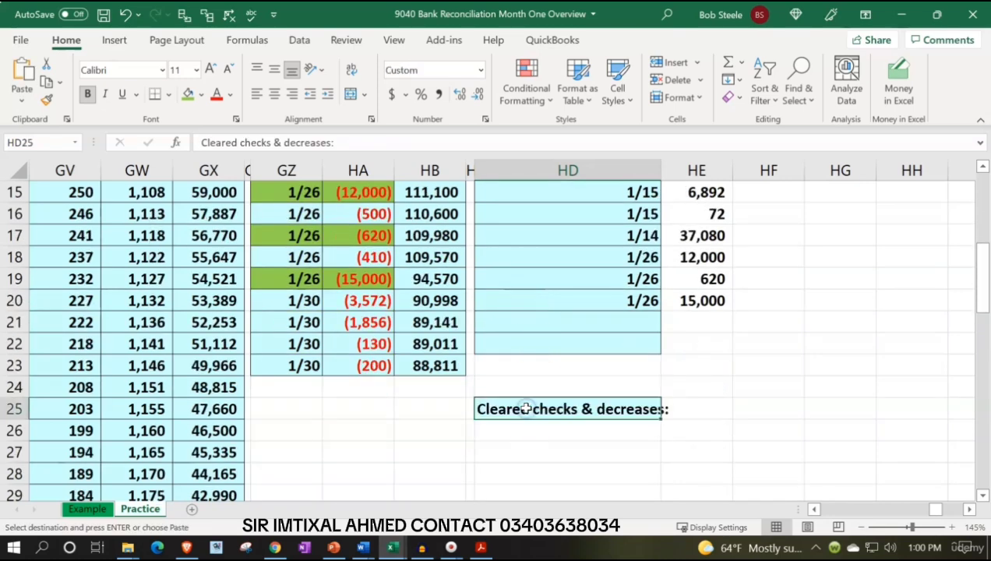
double_click(487, 410)
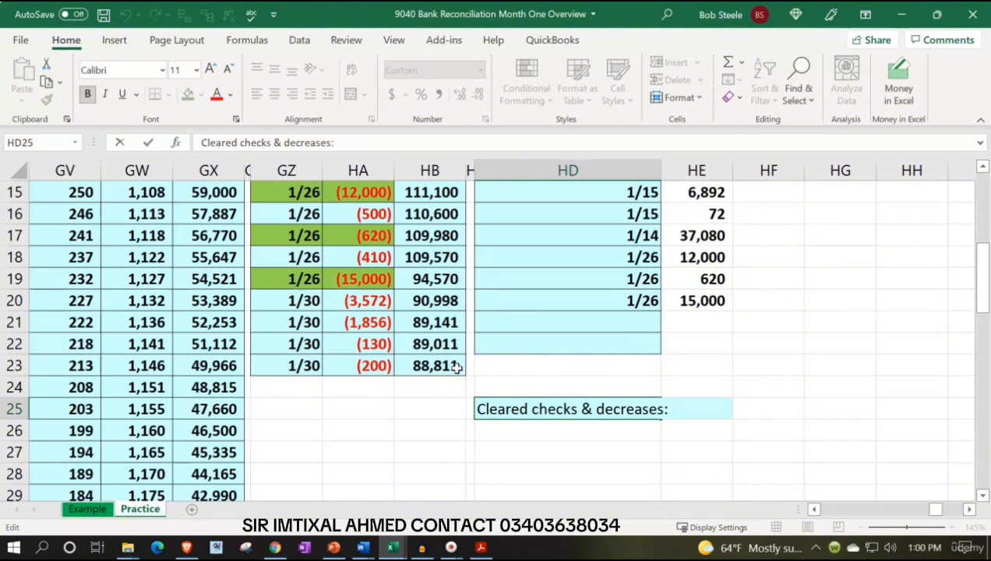
key("Delete")
type("Total c")
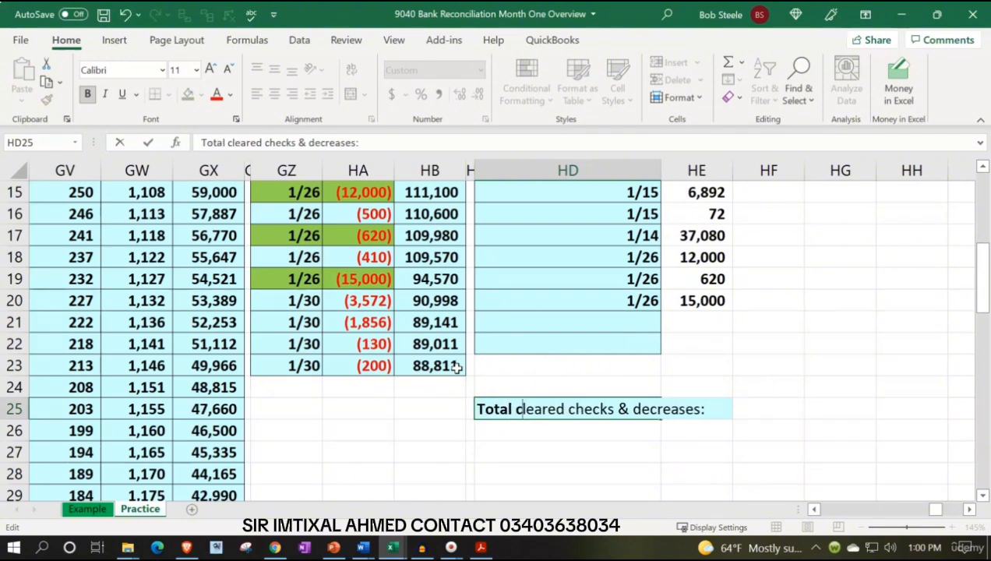
key("Return")
Total the cleared checks and decreases in HF25 with =sum(HE12:HE24)
key("Right")
key("Right")
key("Up")
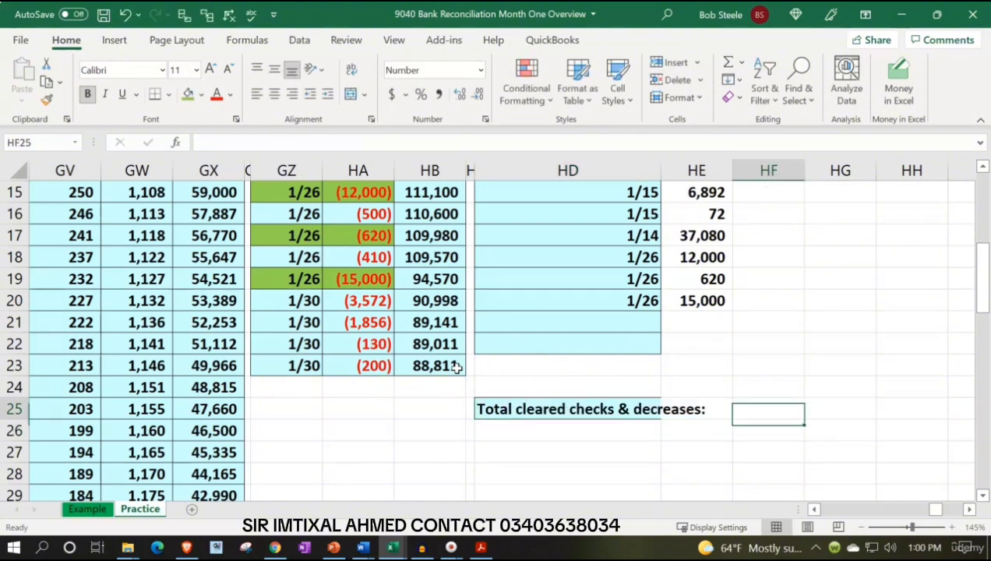
type("=")
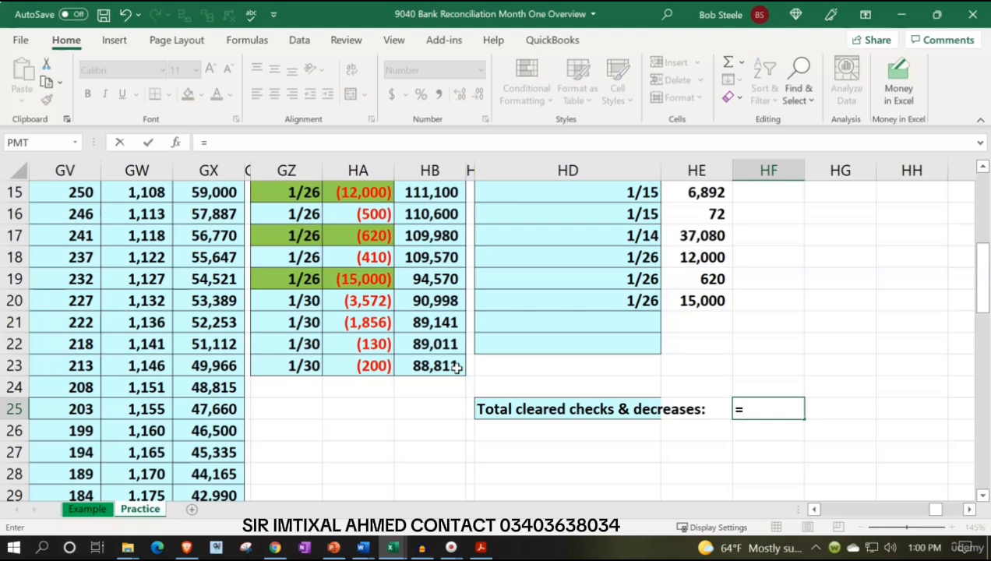
type("sum(")
key("Left")
key("Up")
key("shift+Up")
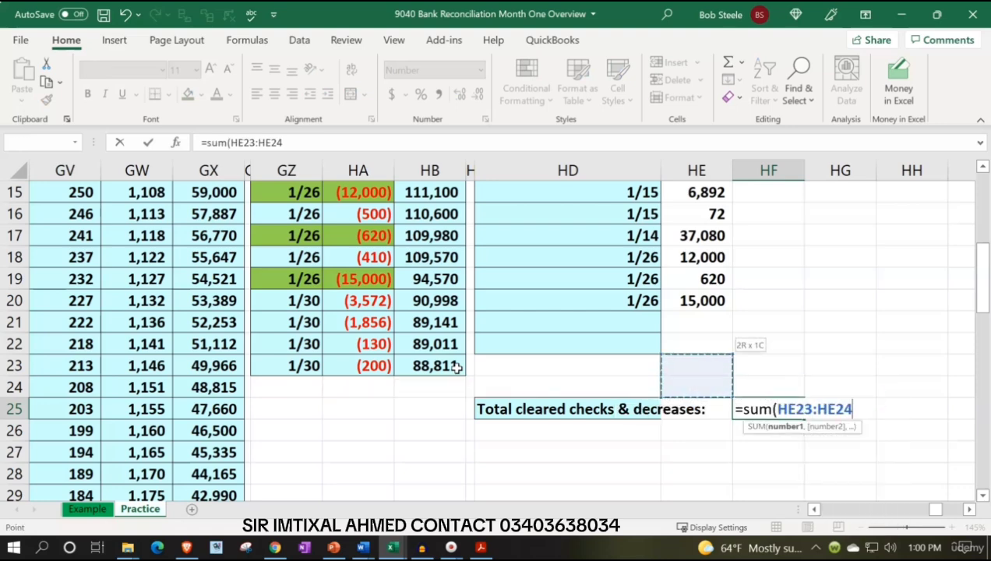
key("shift+Up")
key("shift+Up")
key("shift+Up")
key("shift+Up")
key("shift+Up")
key("shift+Up")
key("shift+Up")
key("shift+Up")
key("shift+Up")
key("shift+Up")
key("shift+Up")
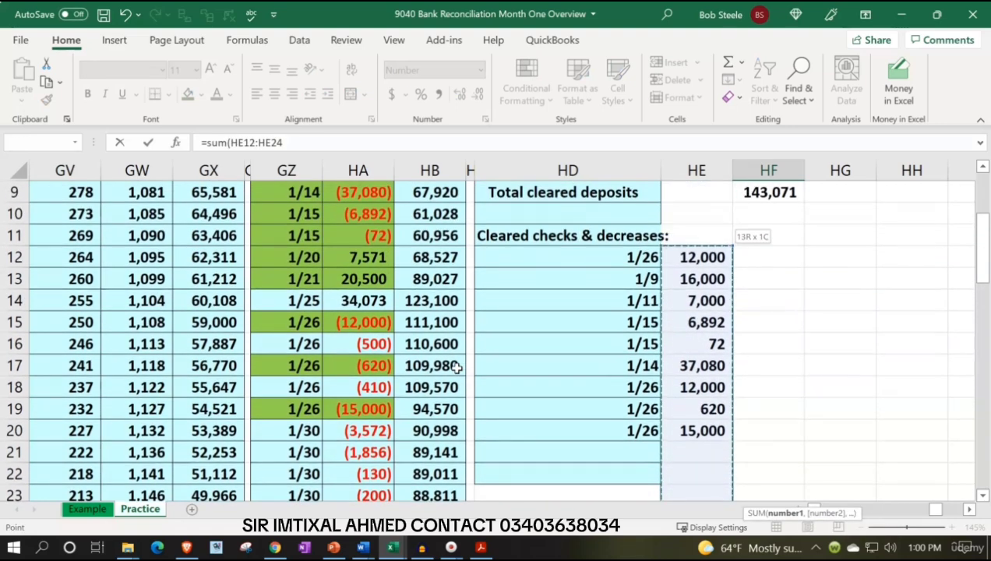
key("Return")
key("Return")
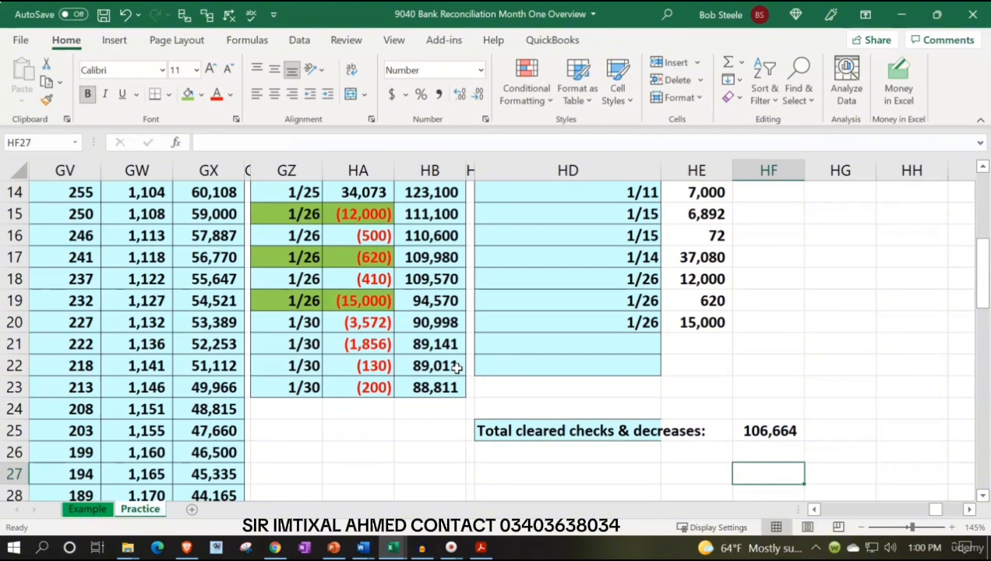
Label HD27 as "Cleared balance"
key("Left")
key("Left")
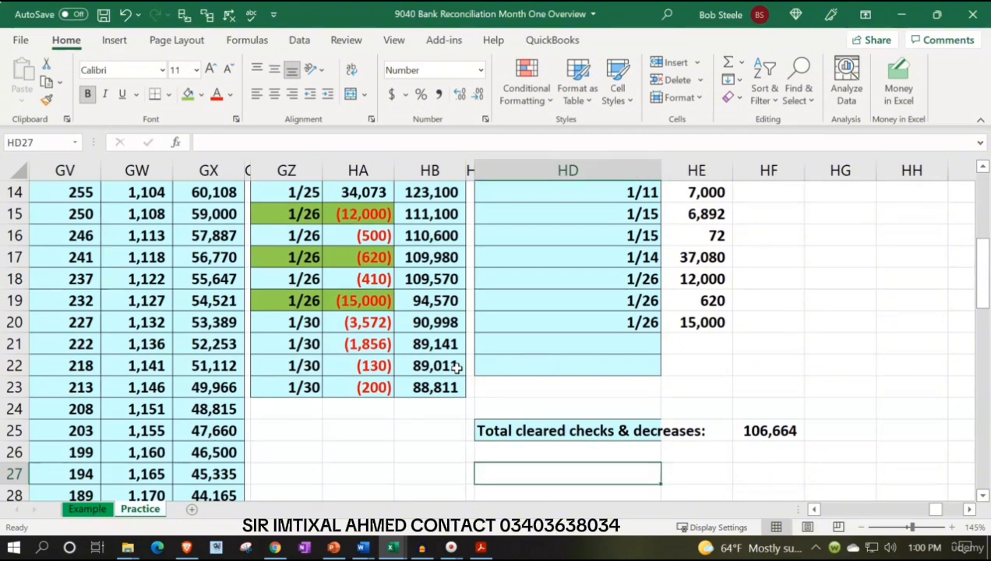
type("Cleare")
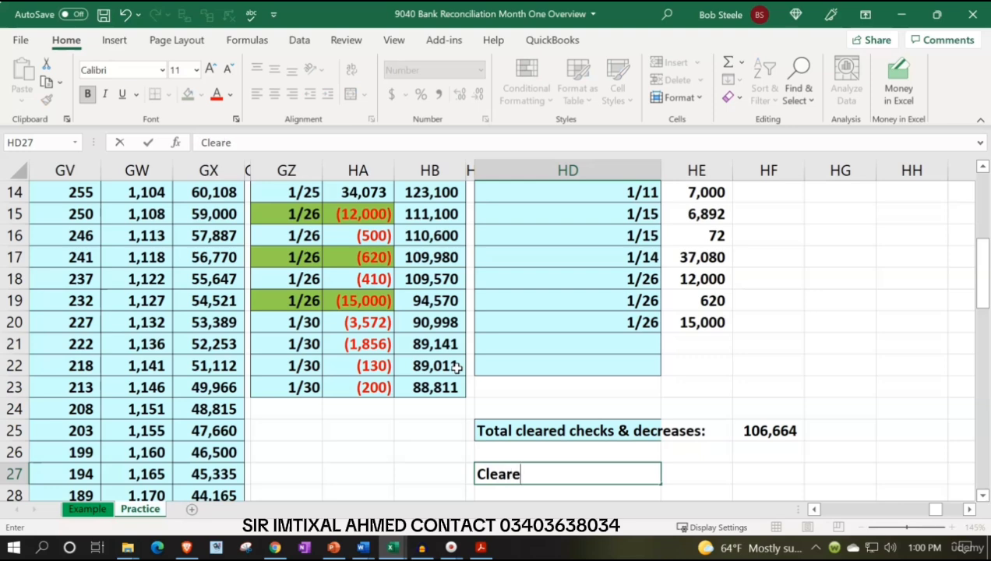
type("d balance")
key("Right")
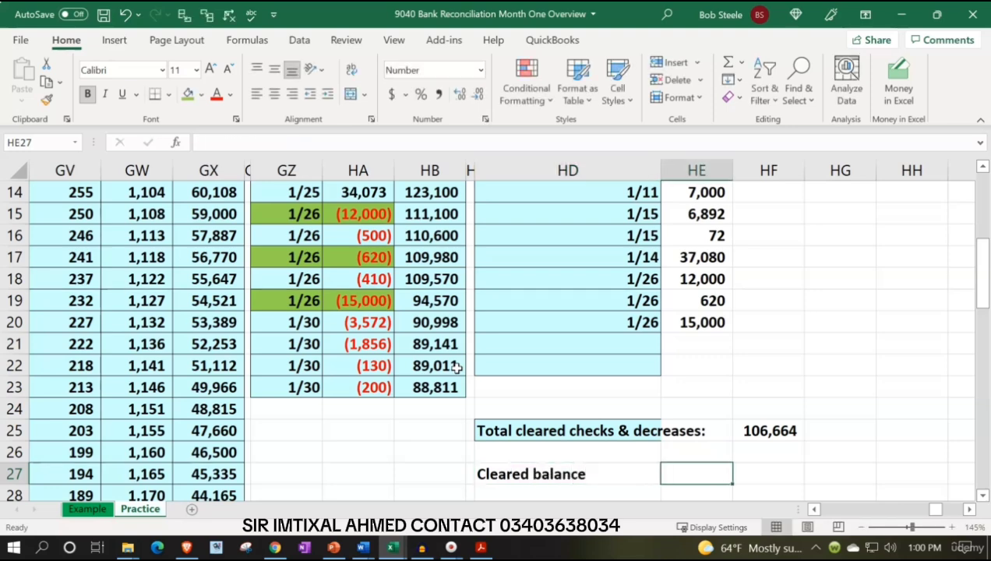
Calculate the cleared balance in HF27 with =HF1+HF9-HF25, adding cleared deposits to the beginning balance and subtracting cleared decreases
key("Right")
type("=")
scroll(625, 358, "up", 5)
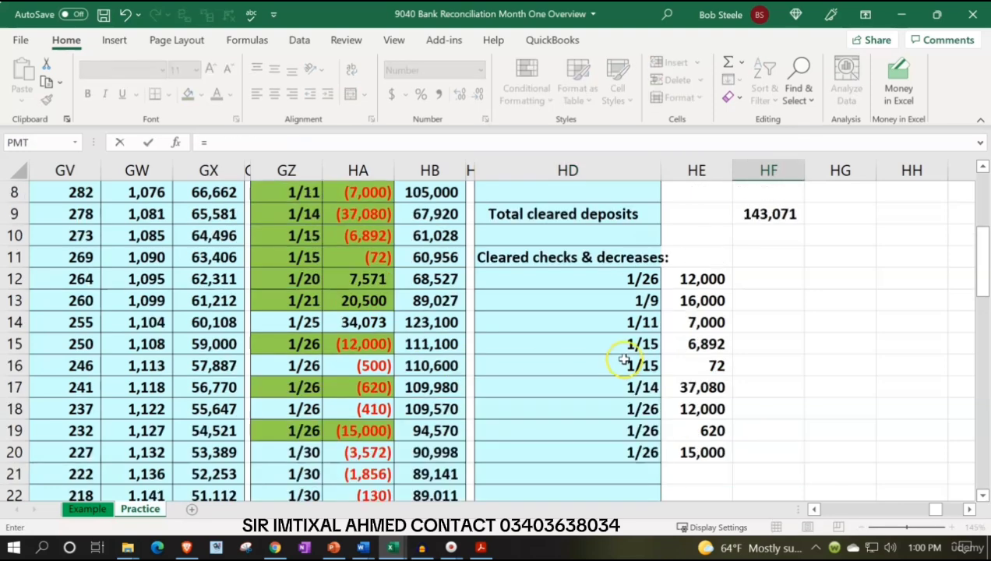
left_click(771, 190)
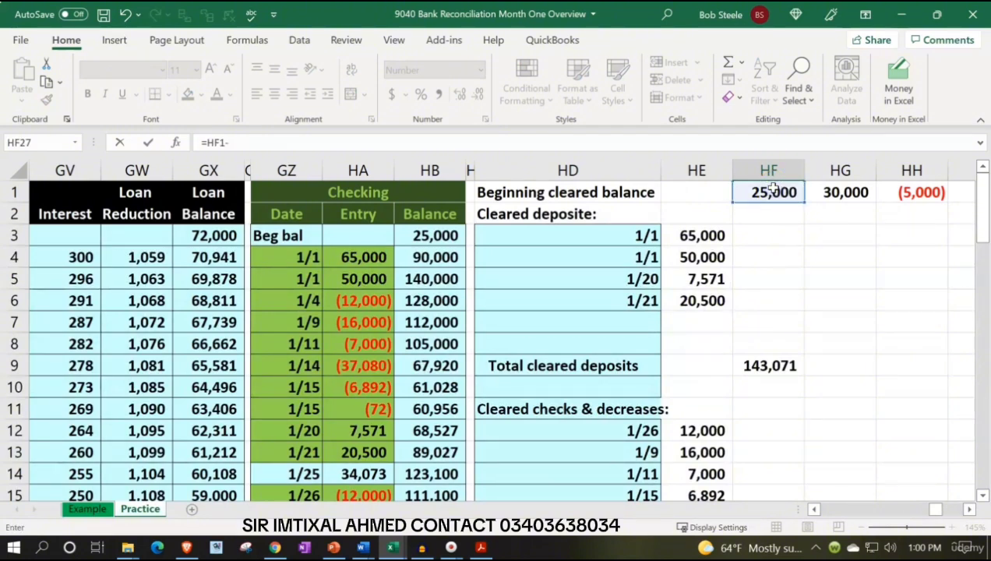
type("+")
left_click(779, 363)
type("-")
scroll(784, 390, "down", 4)
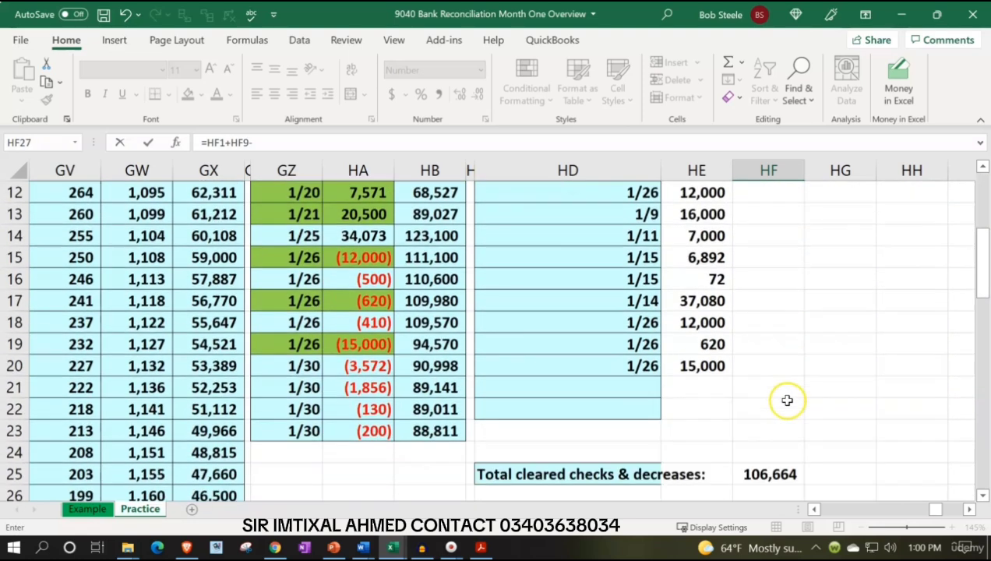
left_click(770, 454)
key("Return")
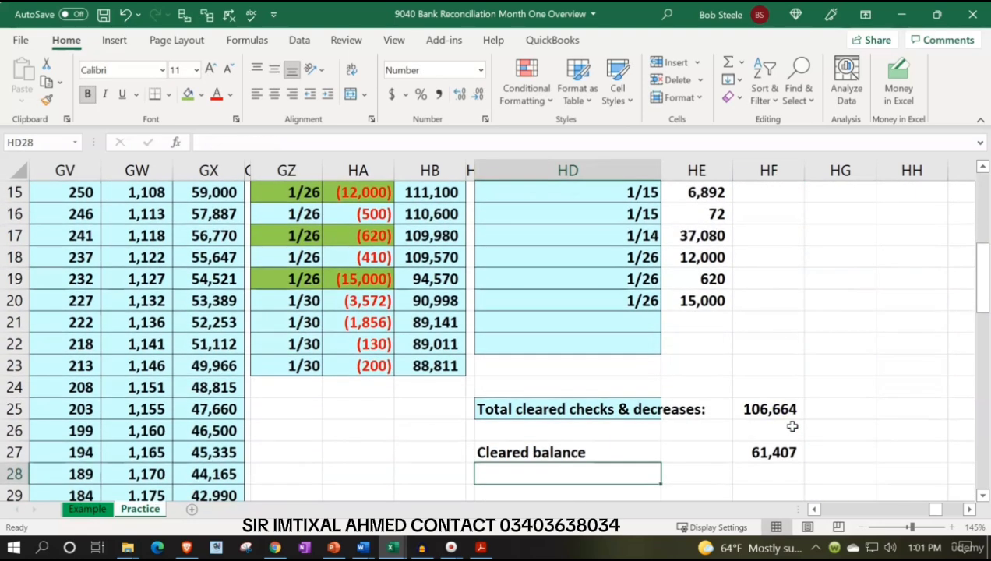
Label HD29 as "Bank ending balance"
key("Return")
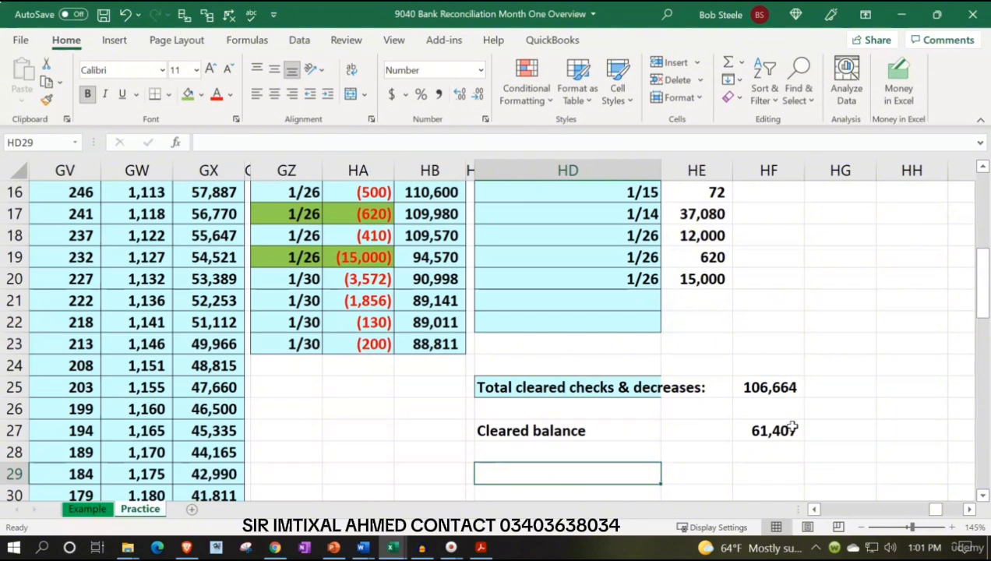
type("Bank b")
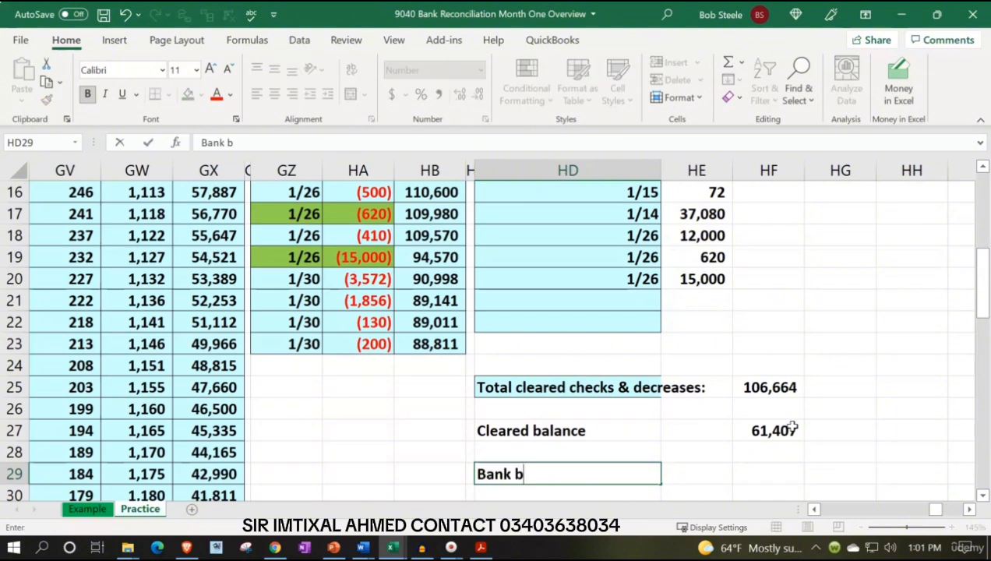
key("BackSpace")
type("endin")
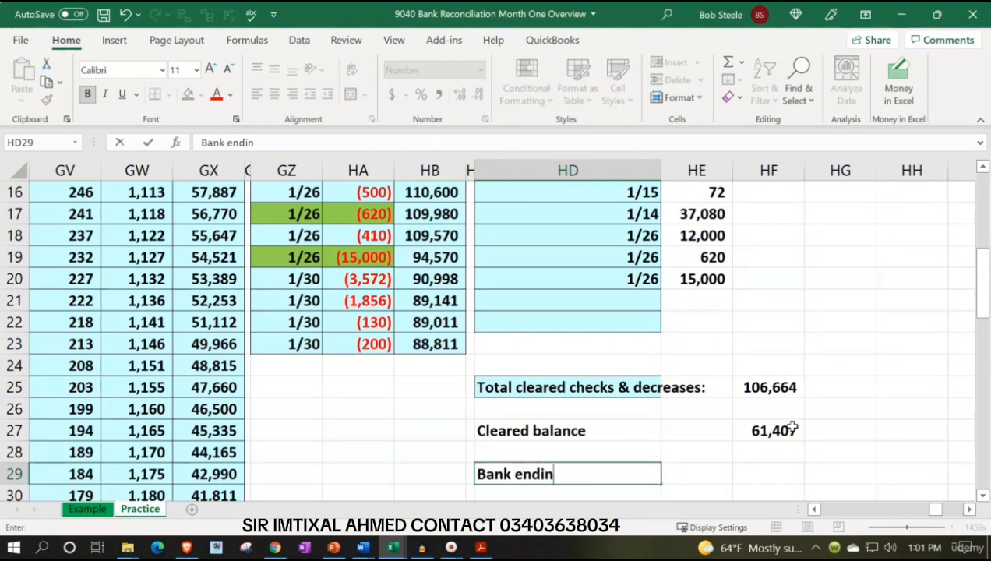
key("Tab")
key("Tab")
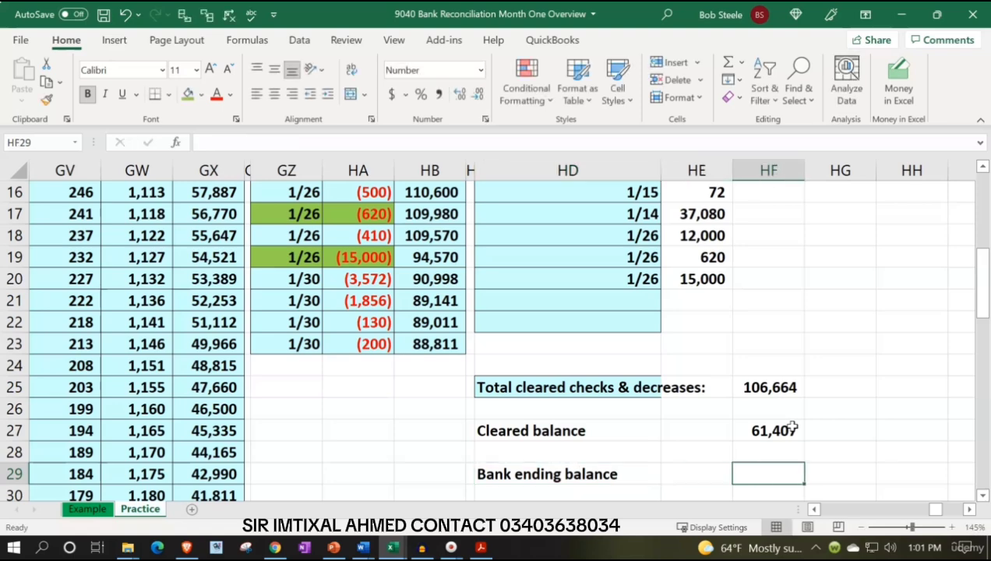
Look up the January 31 balance in the bank statement PDF and enter it in HF29 in Excel as 61,242
left_click(481, 548)
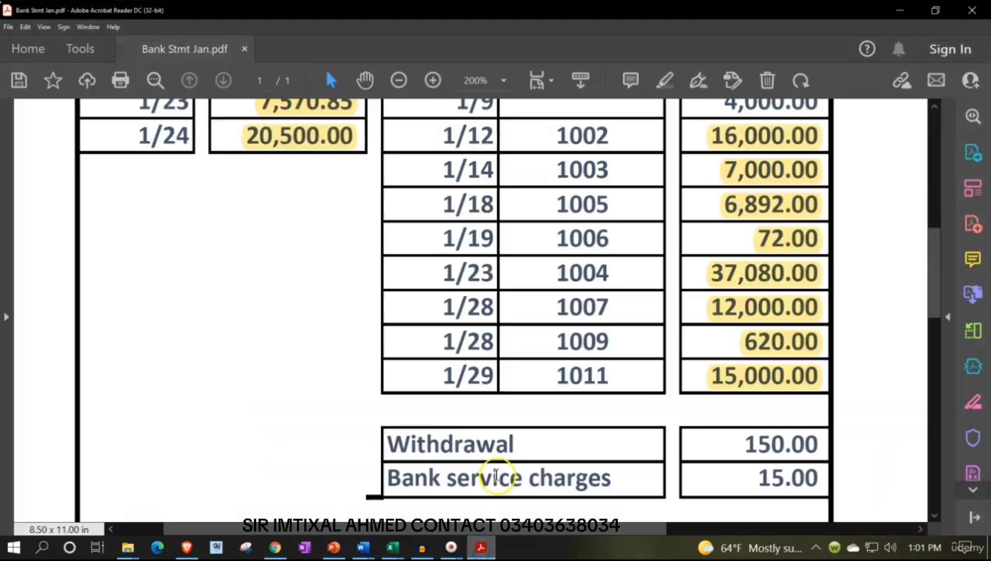
scroll(504, 343, "up", 10)
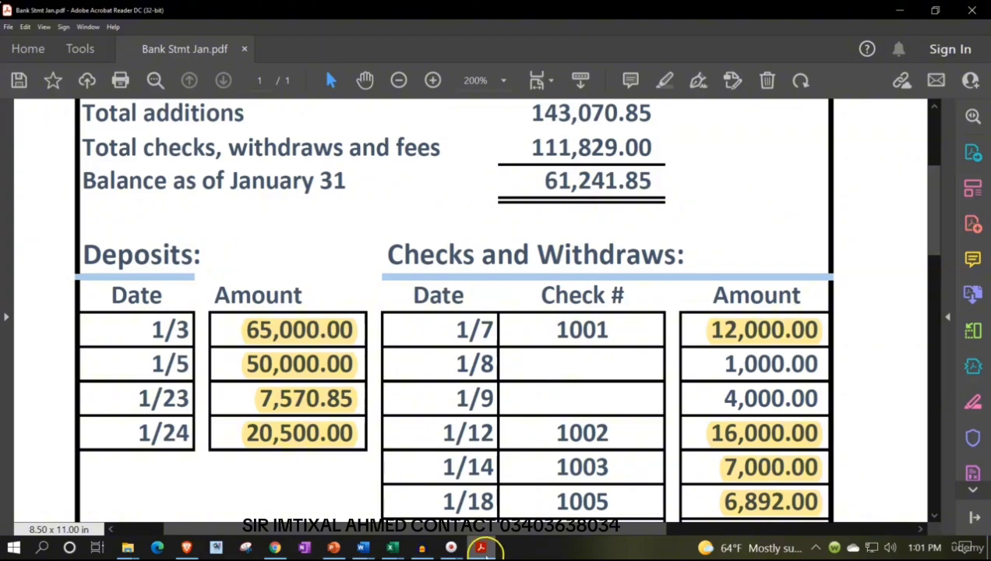
left_click(483, 548)
type("61")
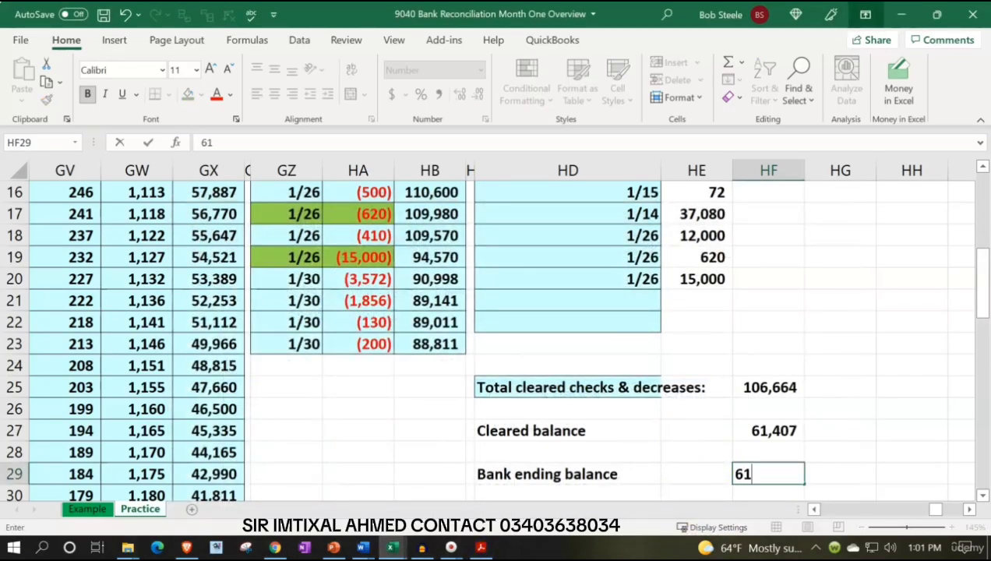
type(",242")
key("Return")
key("Return")
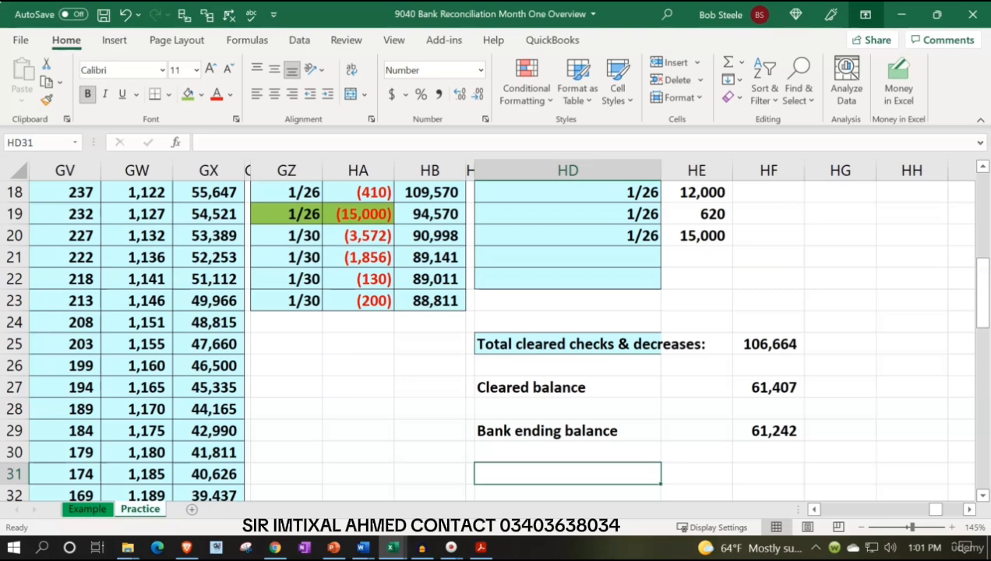
Subtract the bank ending balance from the cleared balance in HF31 with =HF27-HF29
key("Right")
key("Right")
type("=")
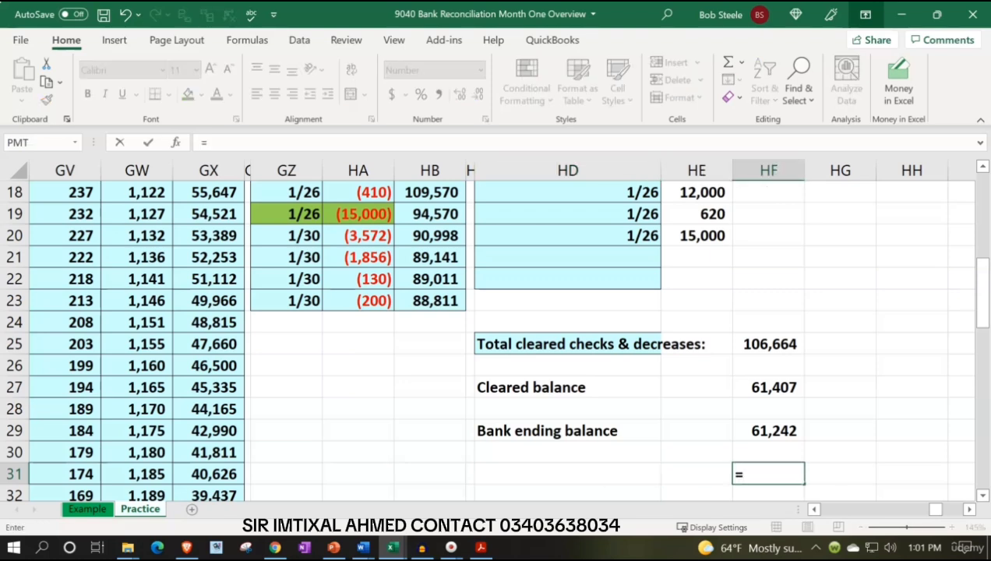
key("Up")
key("Up")
key("Up")
key("Up")
type("-")
key("Up")
key("Up")
key("Up")
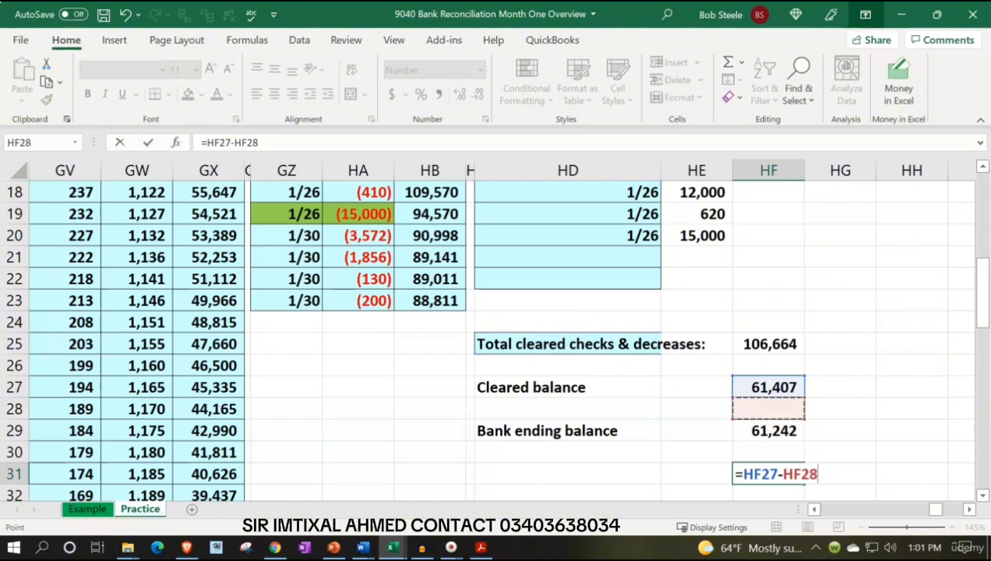
key("Down")
key("Return")
Label HD31 as "Difference" beside the subtraction result
key("Up")
key("Left")
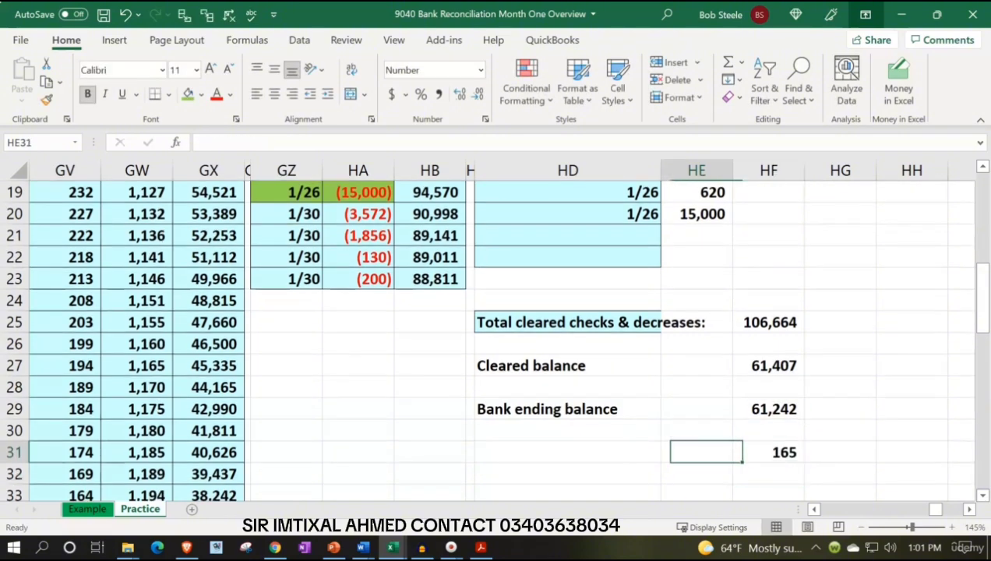
key("Left")
type("Di")
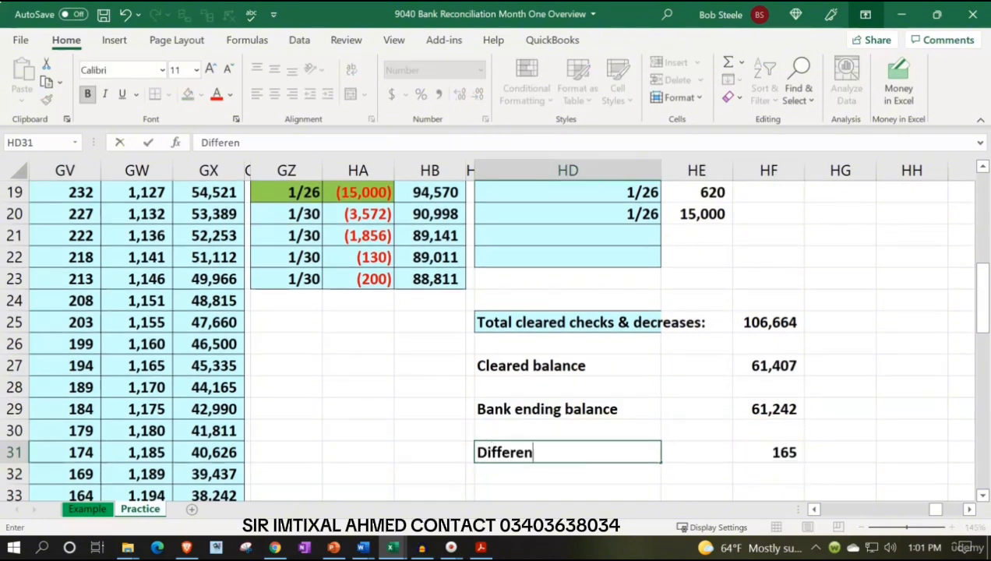
key("Right")
key("Right")
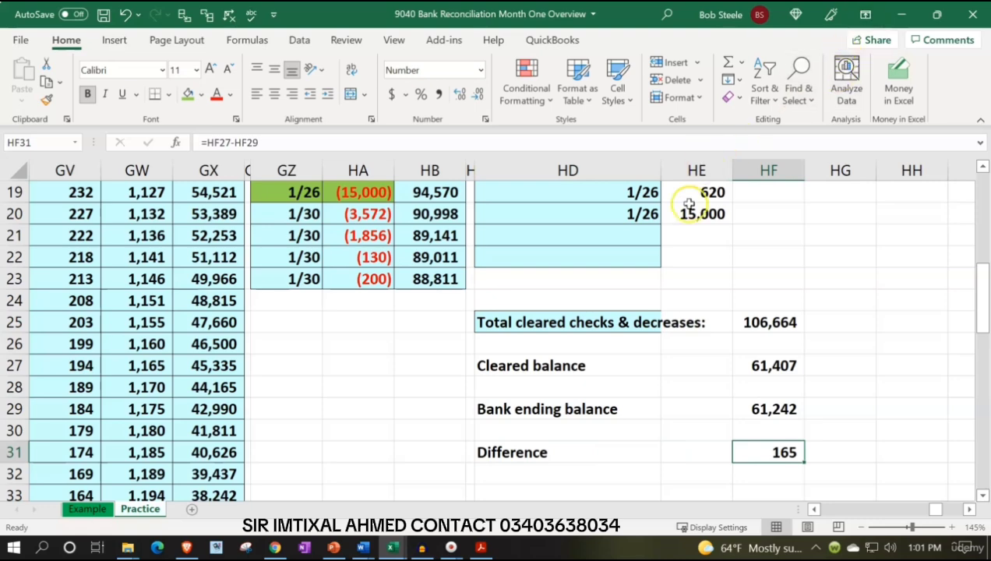
Switch to the bank statement PDF and examine the withdrawal, bank service charges and balance summary to explain the reconciliation difference
left_click(481, 548)
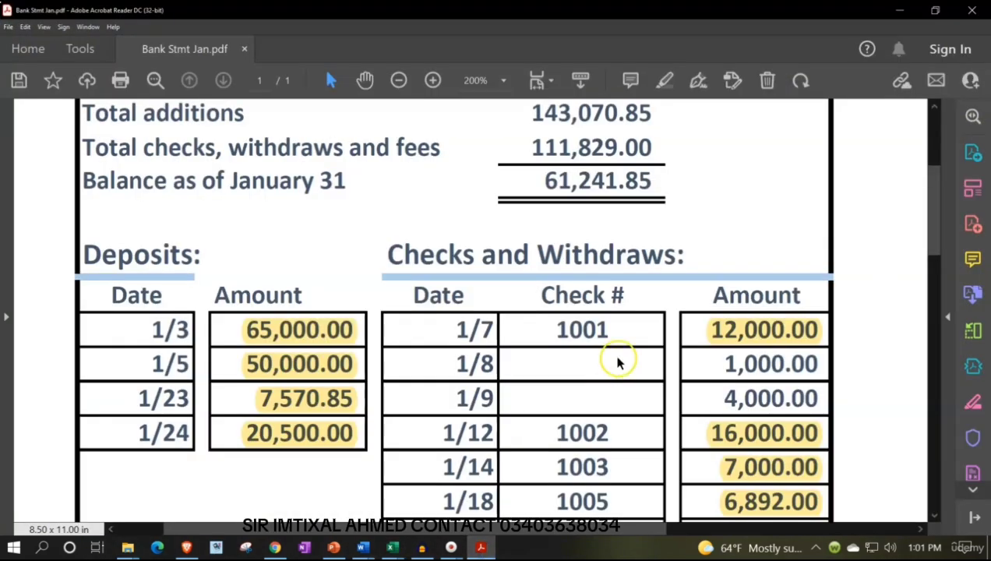
scroll(624, 358, "down", 5)
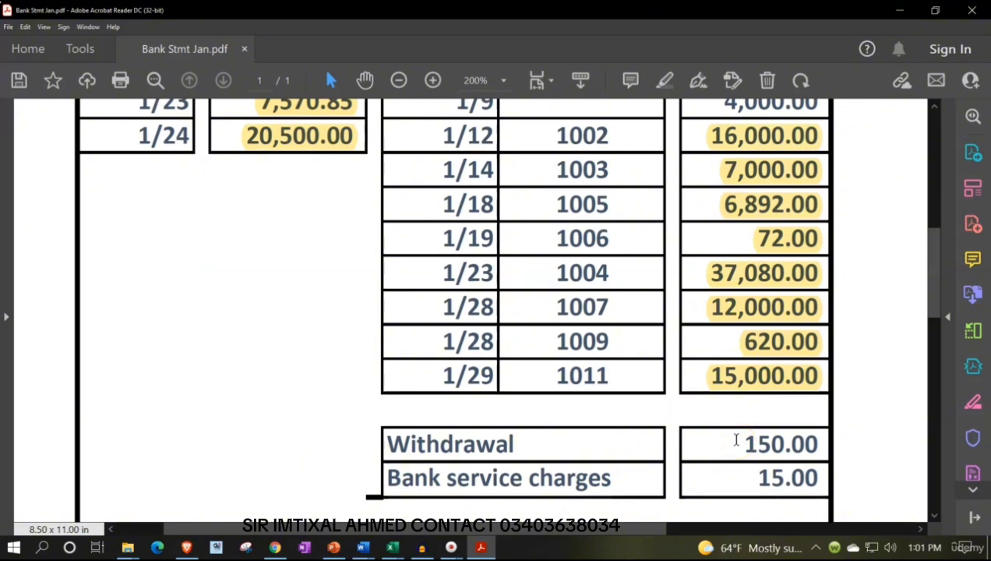
scroll(737, 441, "up", 1)
scroll(737, 441, "up", 6)
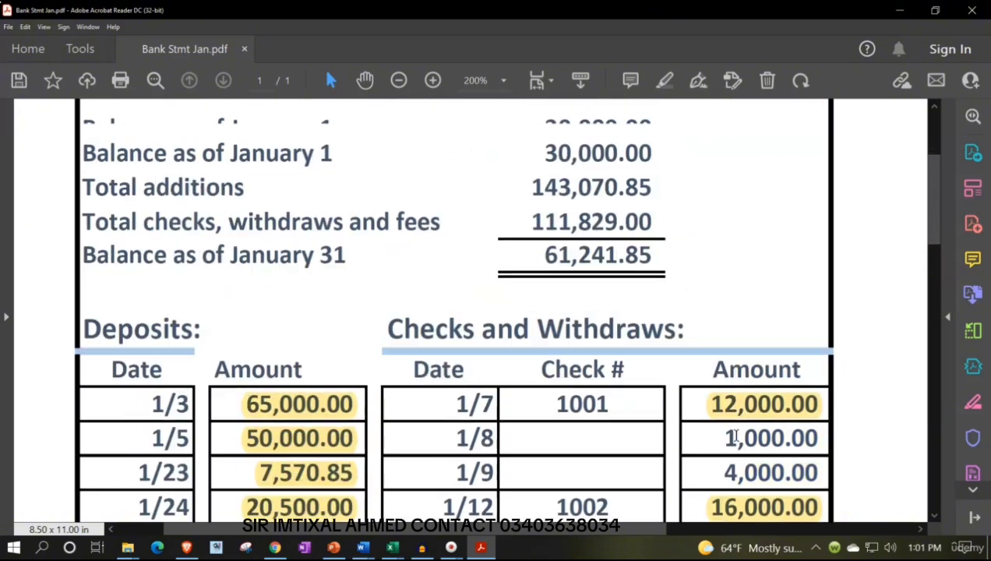
Compare the beginning cleared balance in Excel with the bank statement's January 1 balance and its unhighlighted checks and withdrawals
left_click(483, 547)
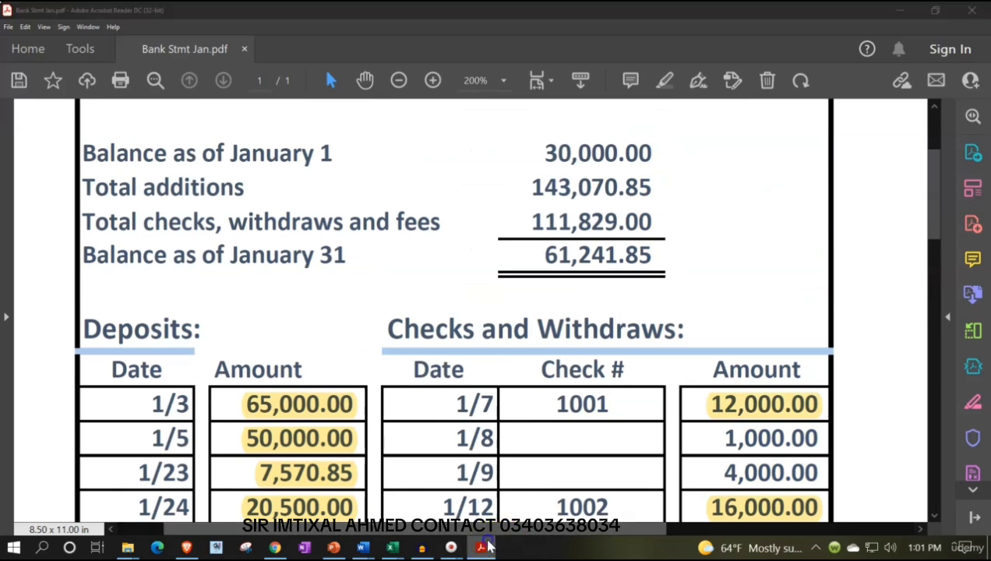
scroll(496, 341, "up", 6)
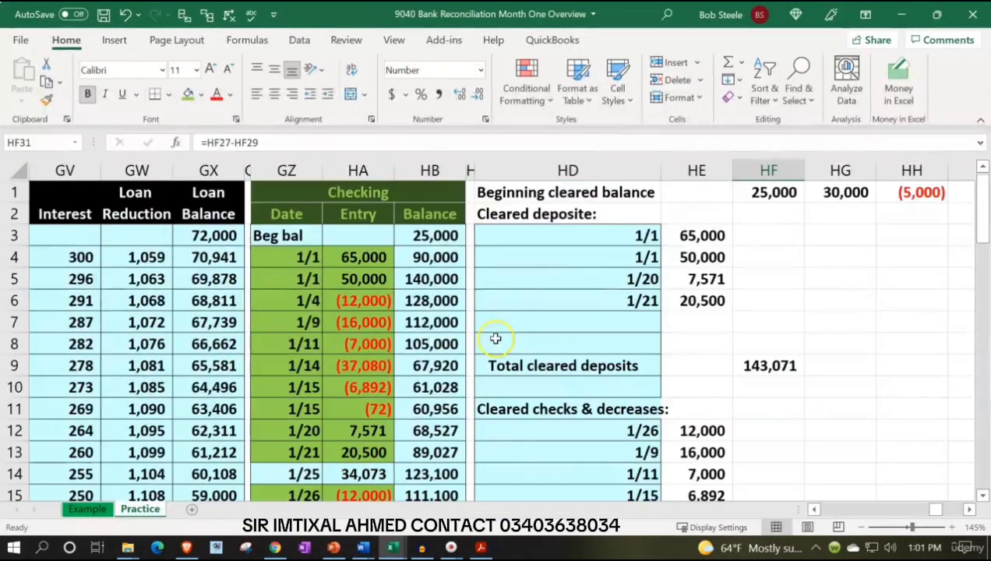
left_click(763, 197)
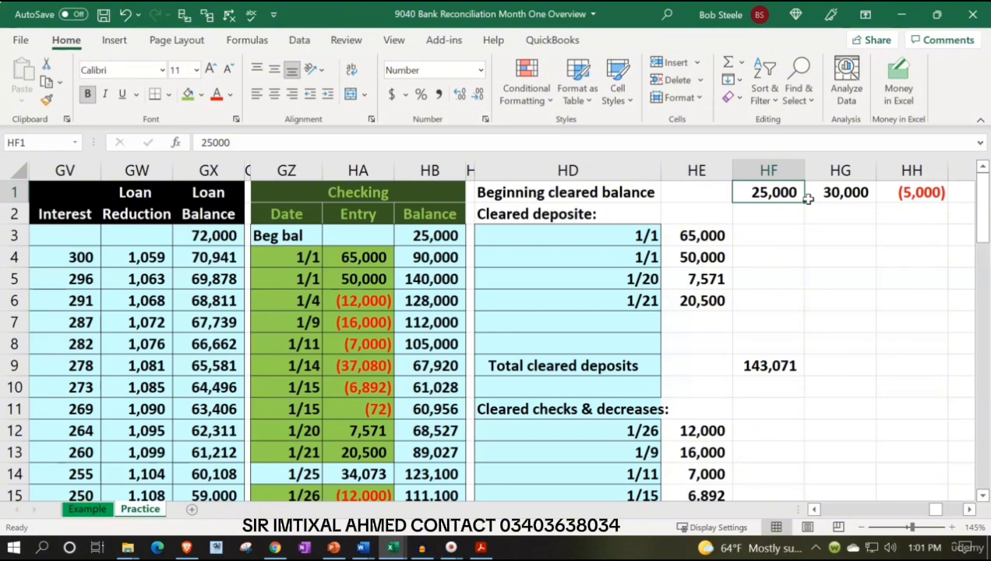
left_click(483, 548)
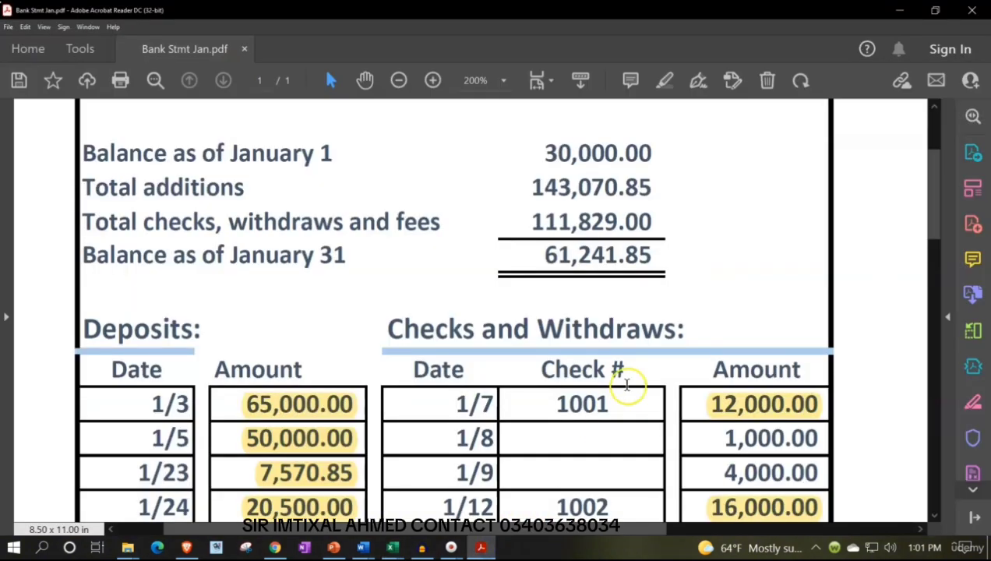
scroll(631, 401, "down", 5)
scroll(693, 406, "down", 1)
scroll(693, 405, "up", 4)
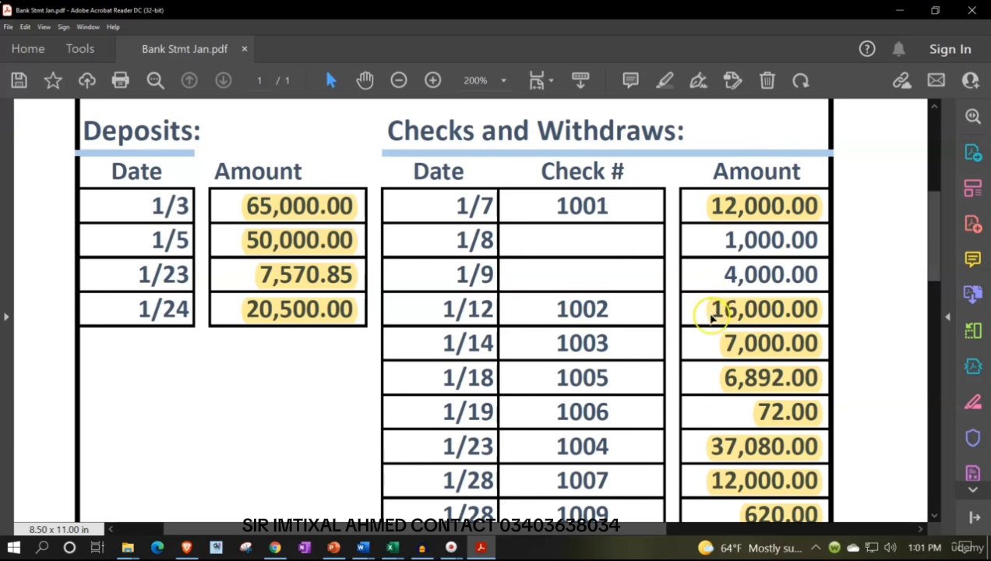
scroll(708, 310, "up", 5)
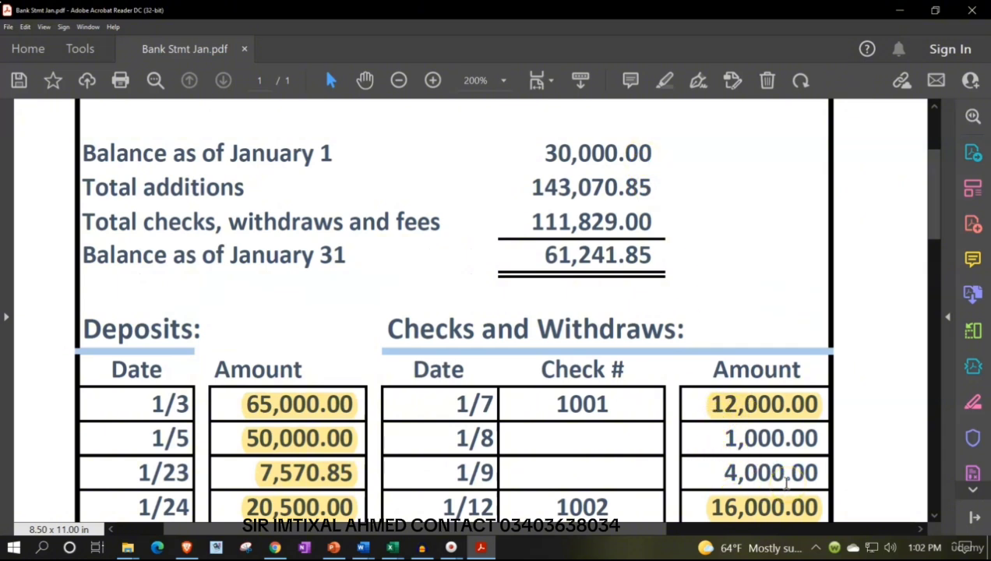
left_click(483, 548)
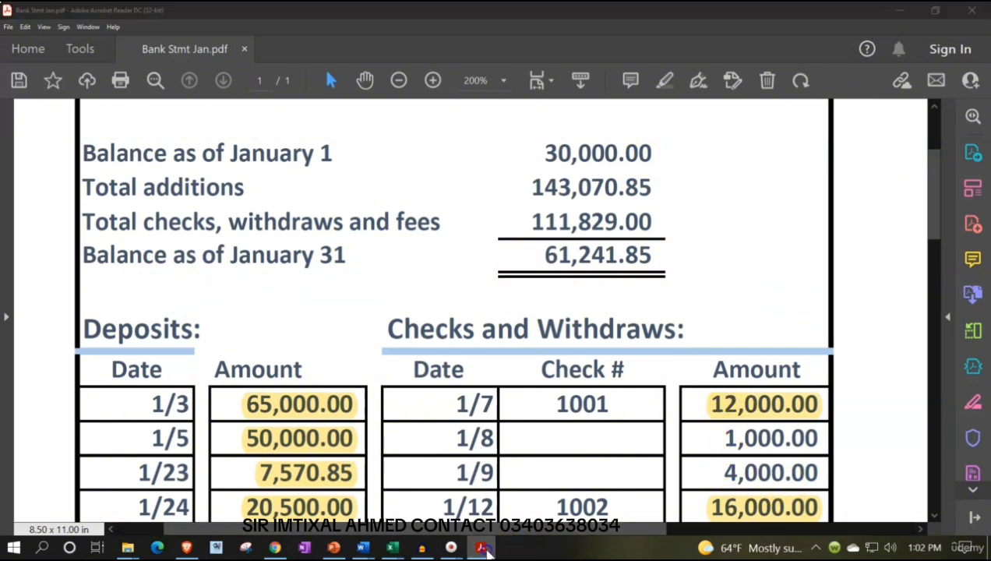
In Excel, apply all borders to the reconciliation range HD1:HF29
left_click(555, 366)
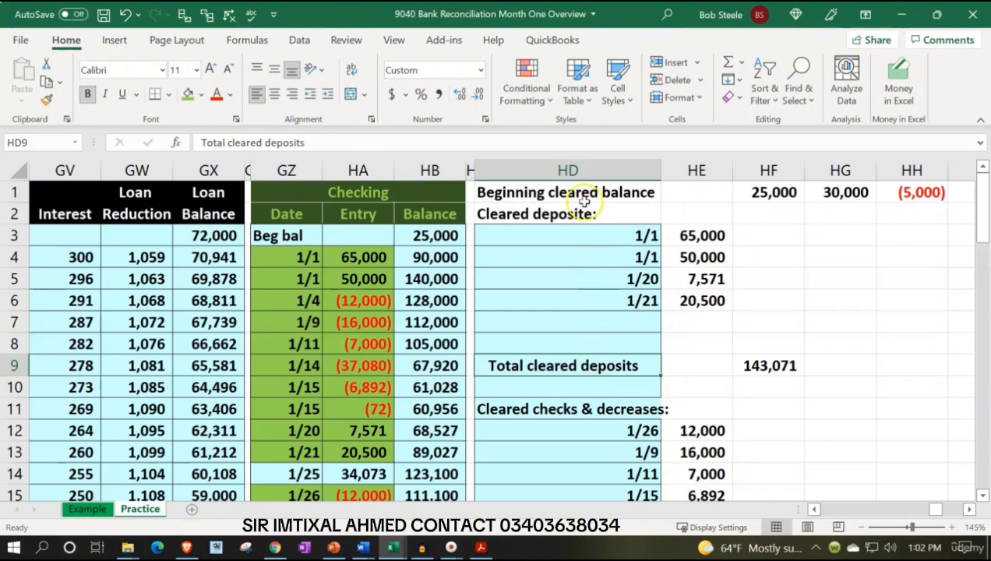
left_click_drag(583, 194, 743, 480)
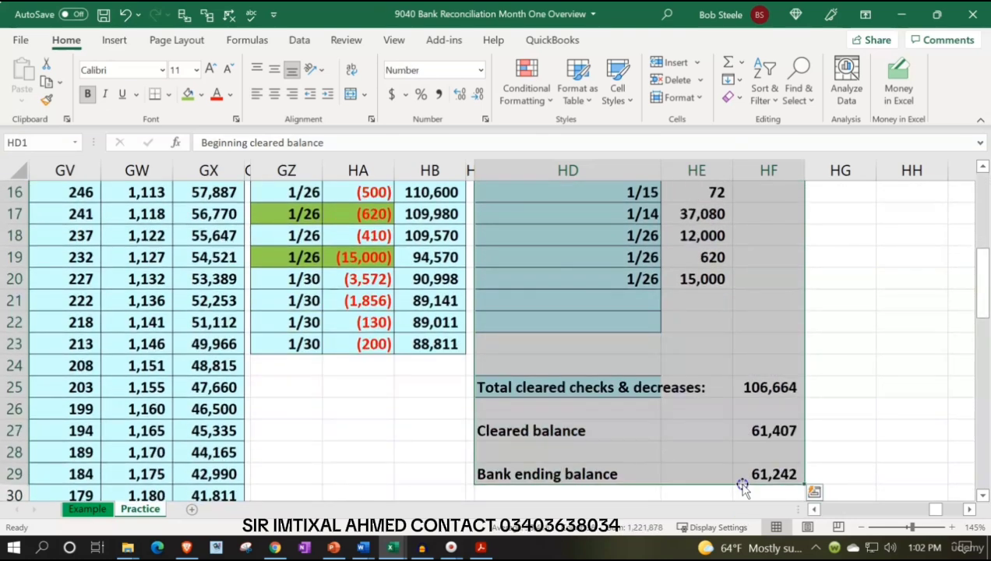
left_click(169, 94)
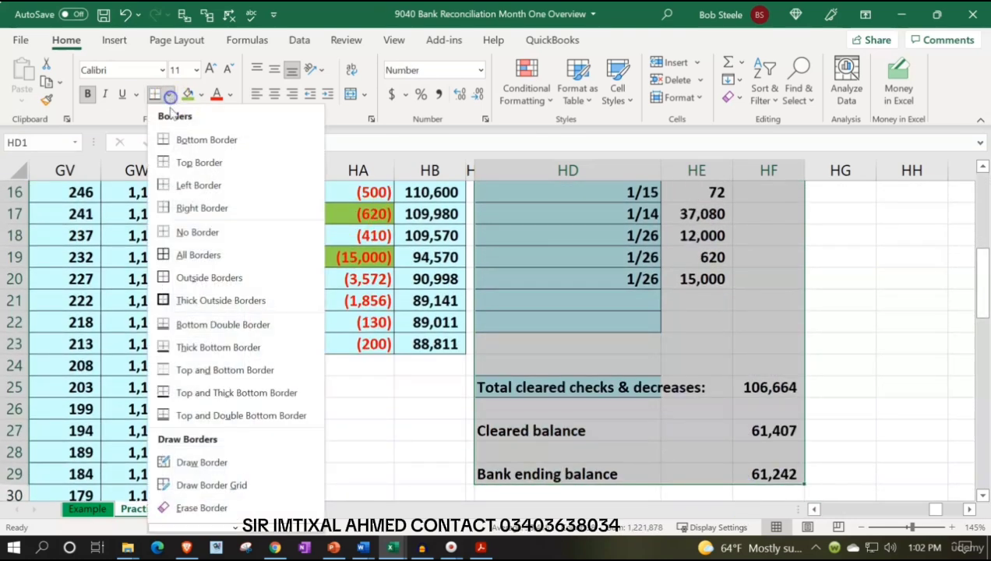
left_click(185, 277)
Fill the reconciliation range HD1:HF29 with light blue from the standard color palette
scroll(184, 259, "up", 5)
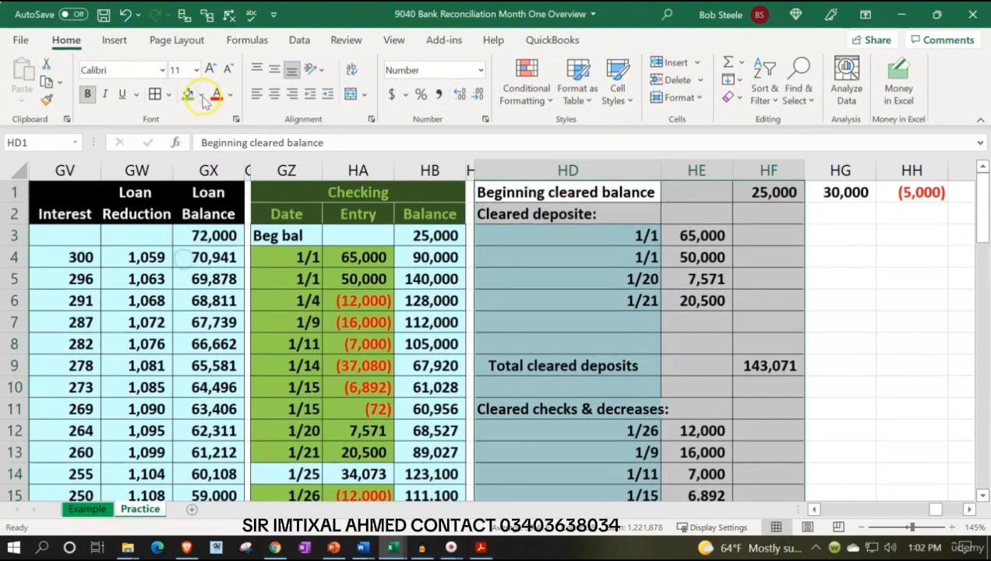
left_click(201, 94)
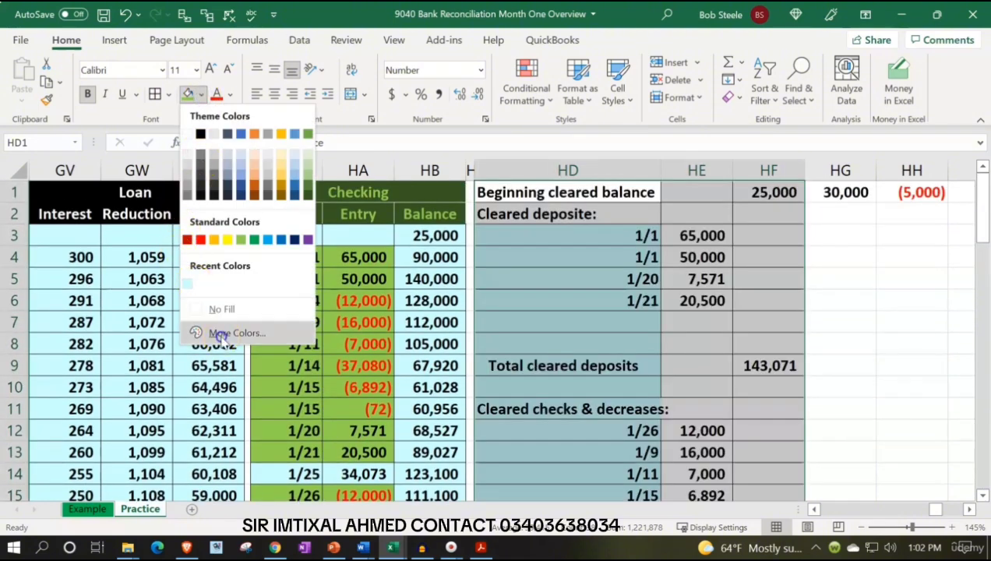
left_click(200, 333)
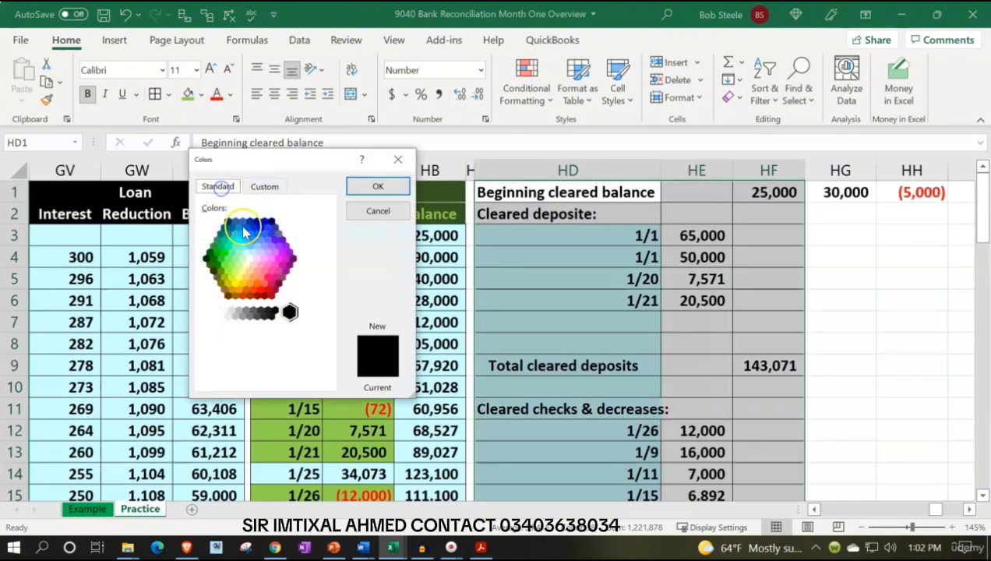
left_click(246, 254)
left_click(377, 187)
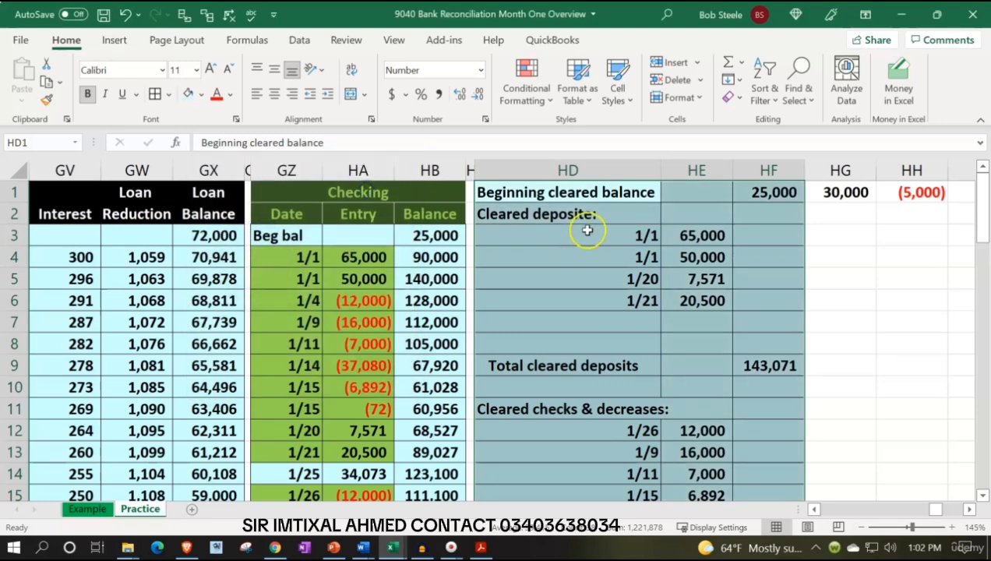
Apply the same light blue fill and all borders to HG1:HH1 beside the beginning cleared balance
left_click_drag(823, 189, 885, 194)
left_click(187, 95)
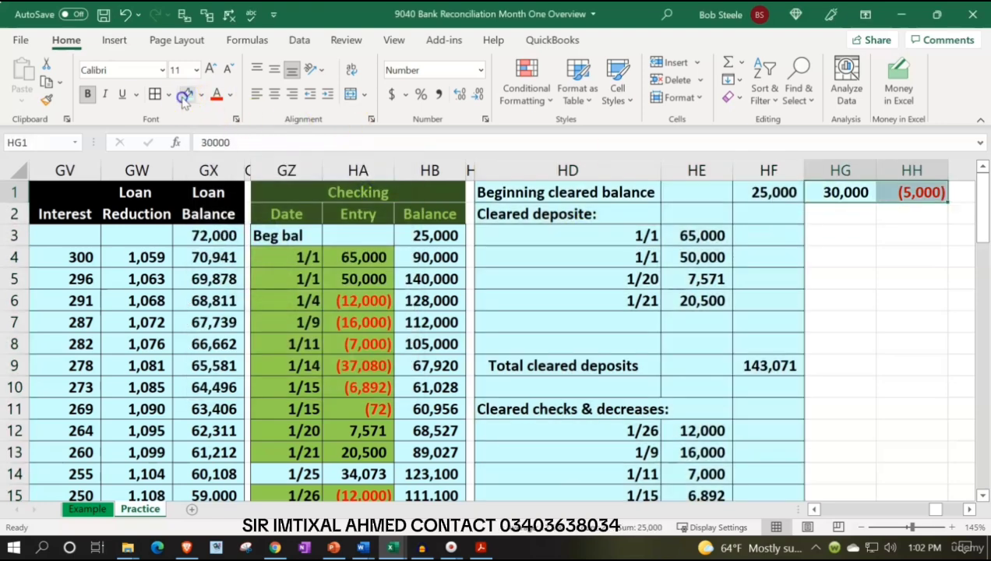
left_click(155, 94)
left_click(745, 357)
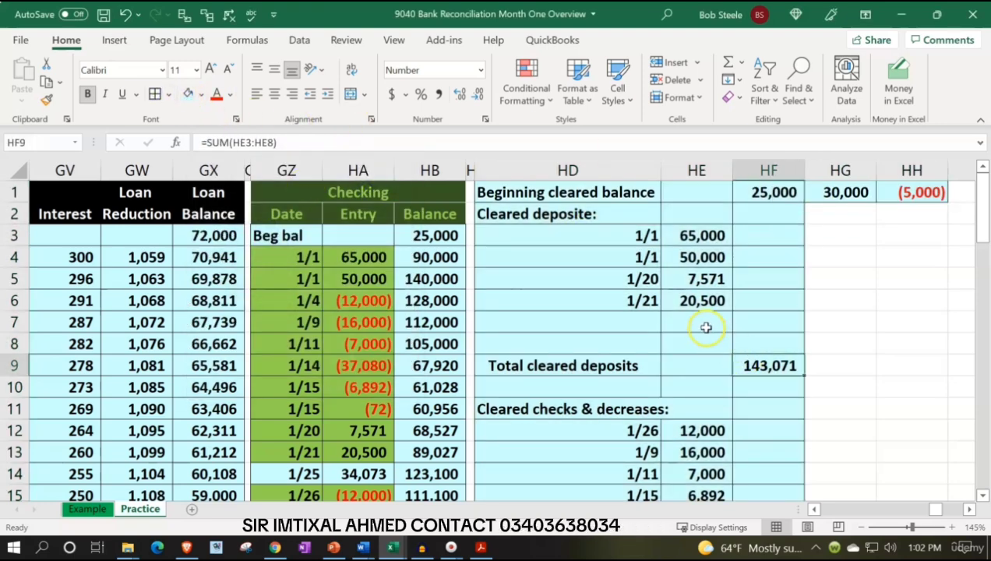
Examine the reconciliation totals against the bank statement PDF's balances, unhighlighted items, withdrawal and bank service charges, and return to the Excel worksheet
scroll(706, 327, "down", 4)
scroll(706, 328, "down", 1)
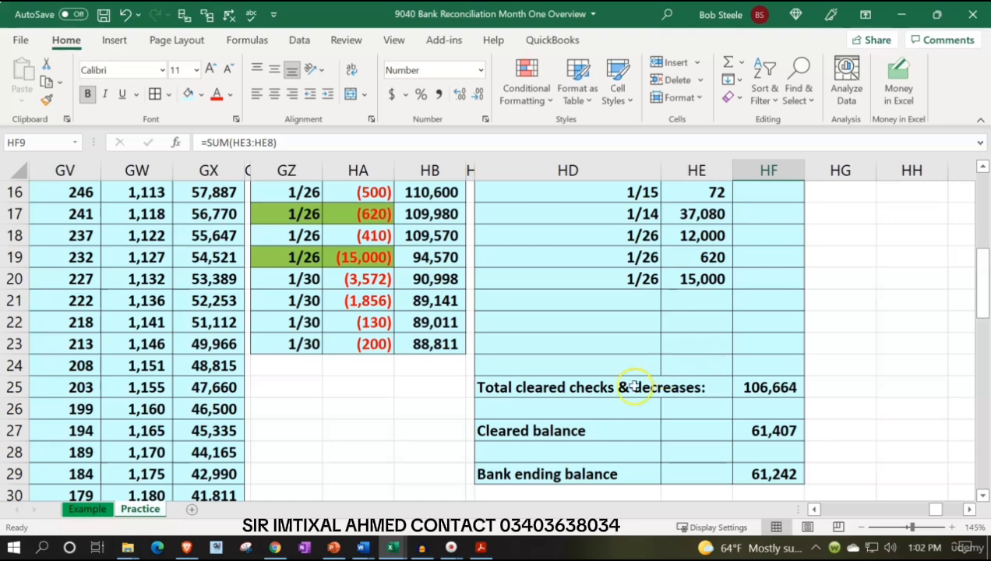
left_click(481, 547)
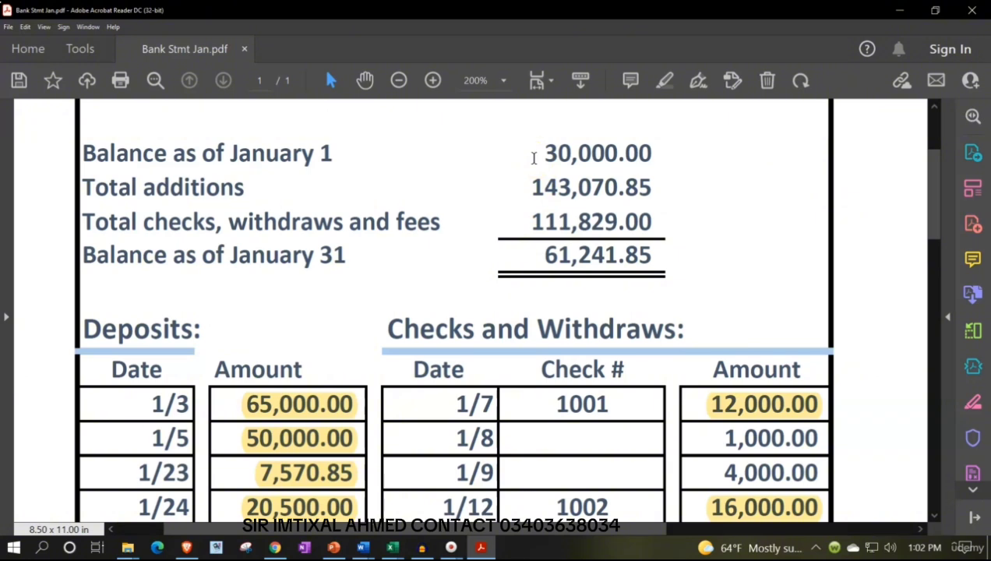
scroll(633, 387, "down", 8)
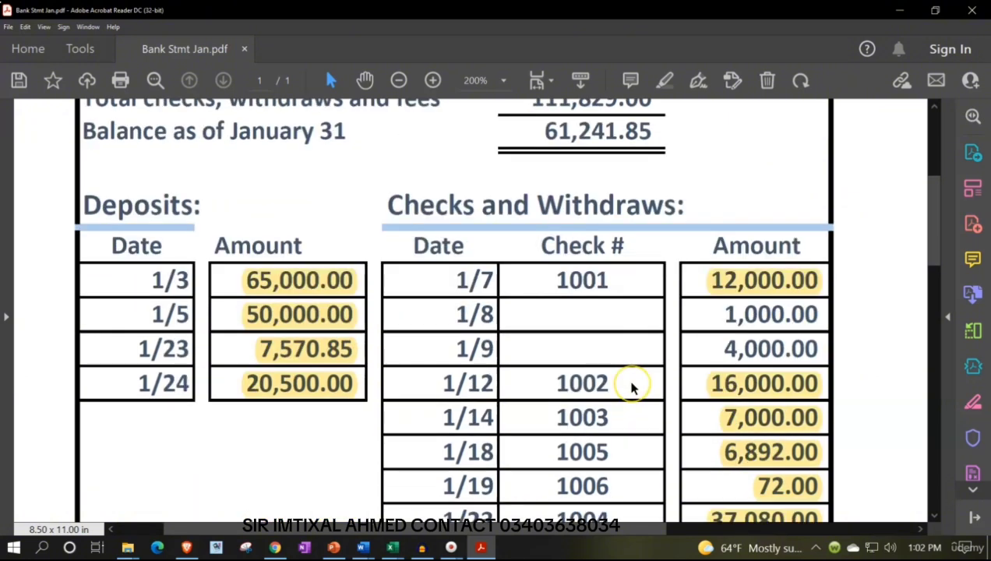
scroll(633, 388, "down", 2)
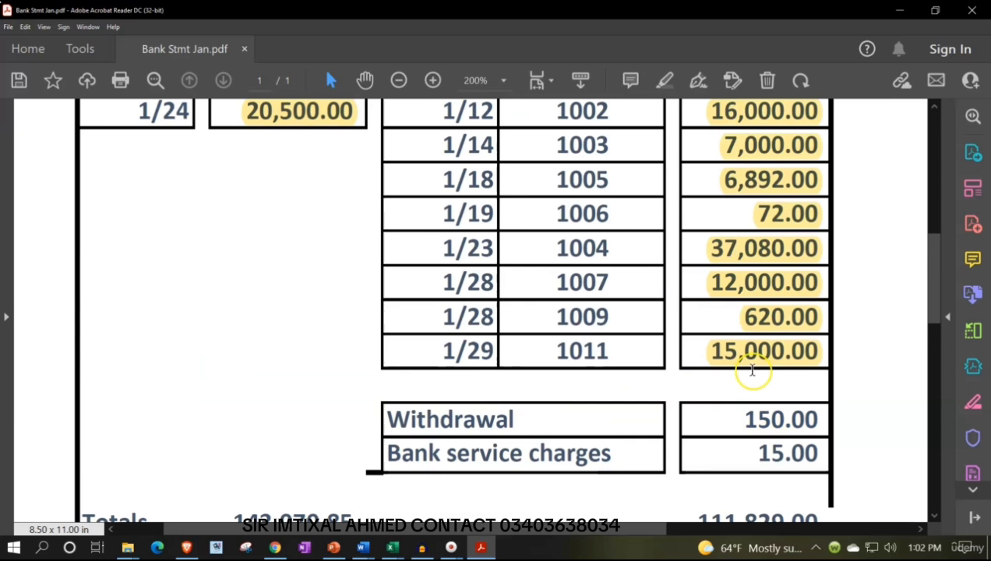
left_click(708, 443)
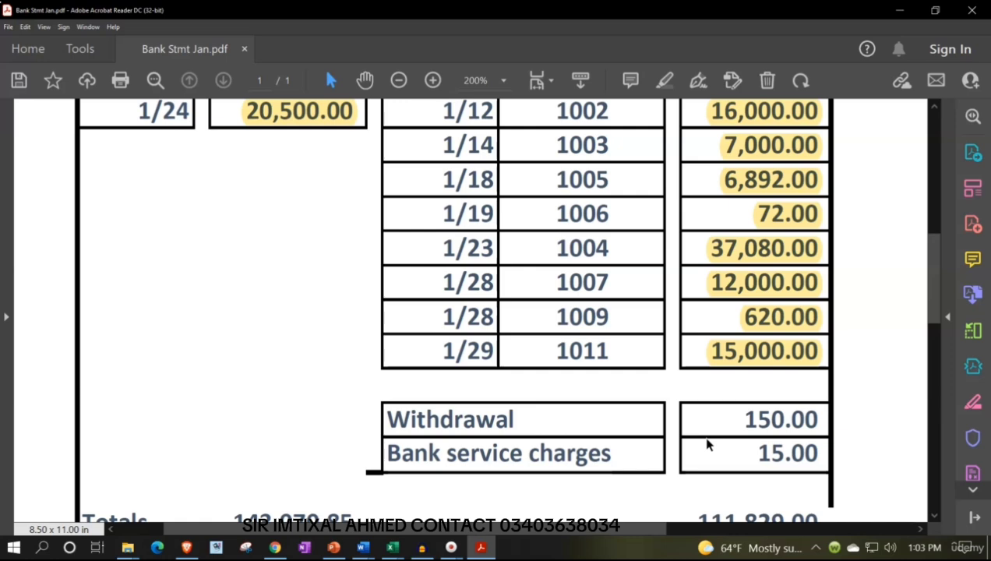
left_click(484, 549)
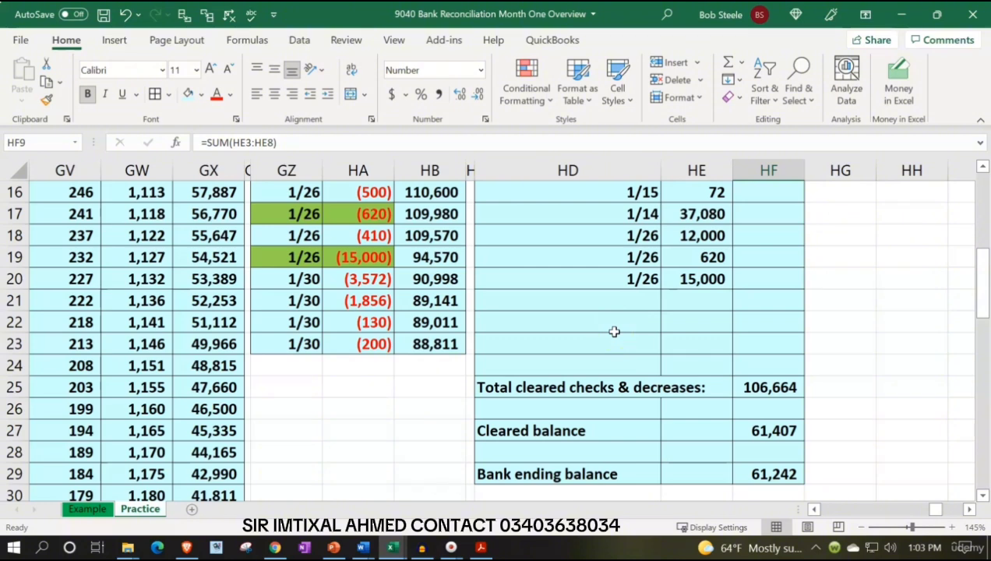
left_click(481, 548)
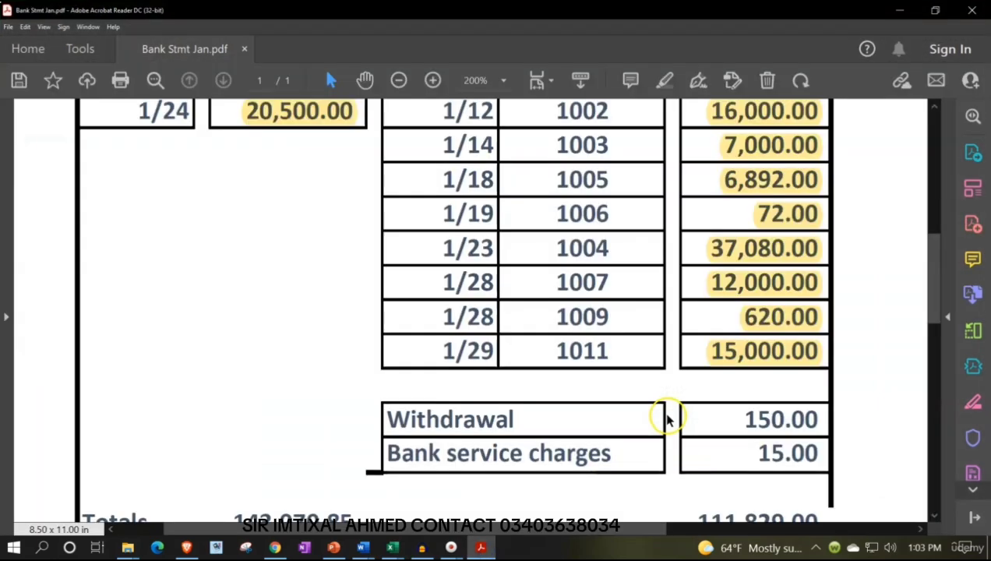
left_click(900, 10)
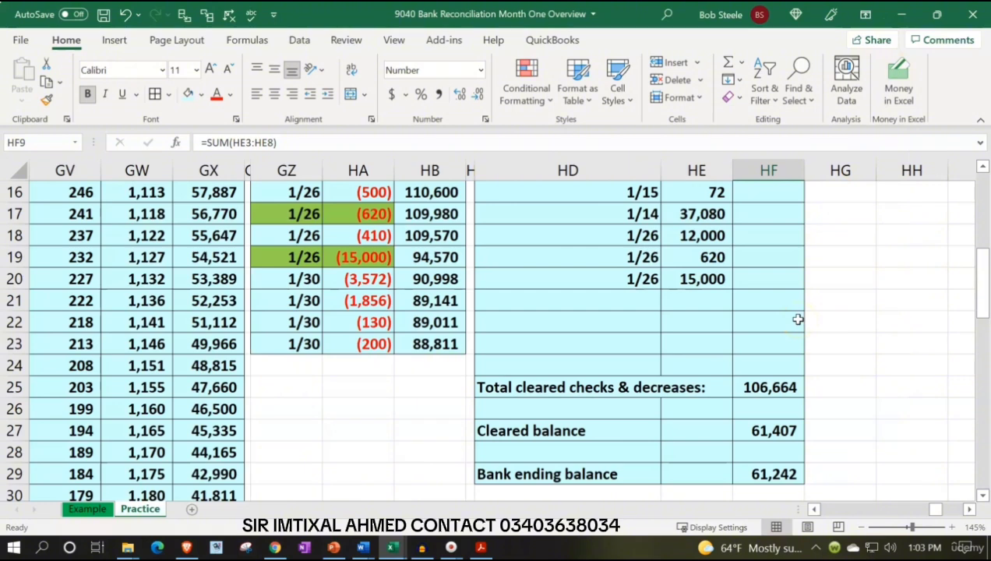
scroll(798, 319, "up", 5)
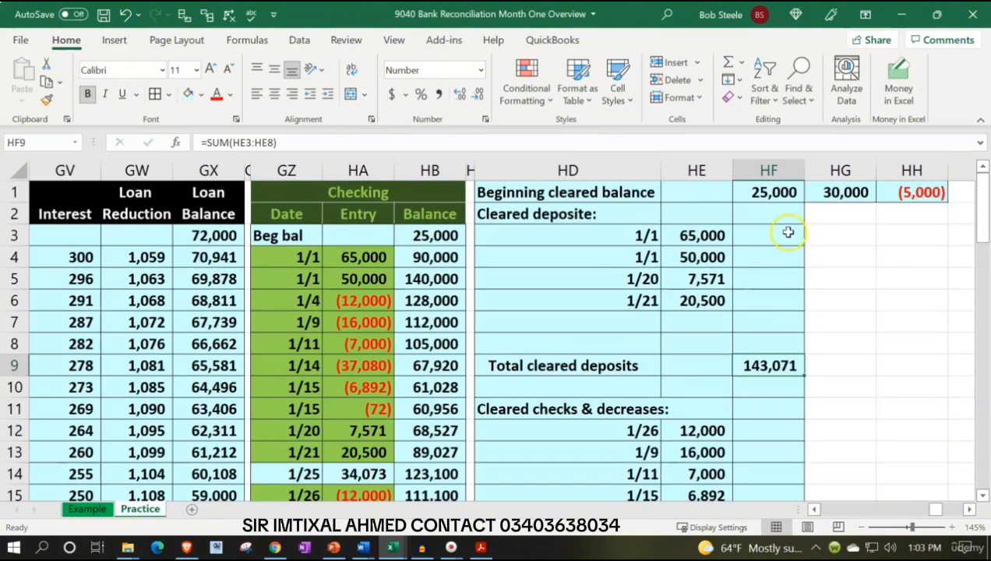